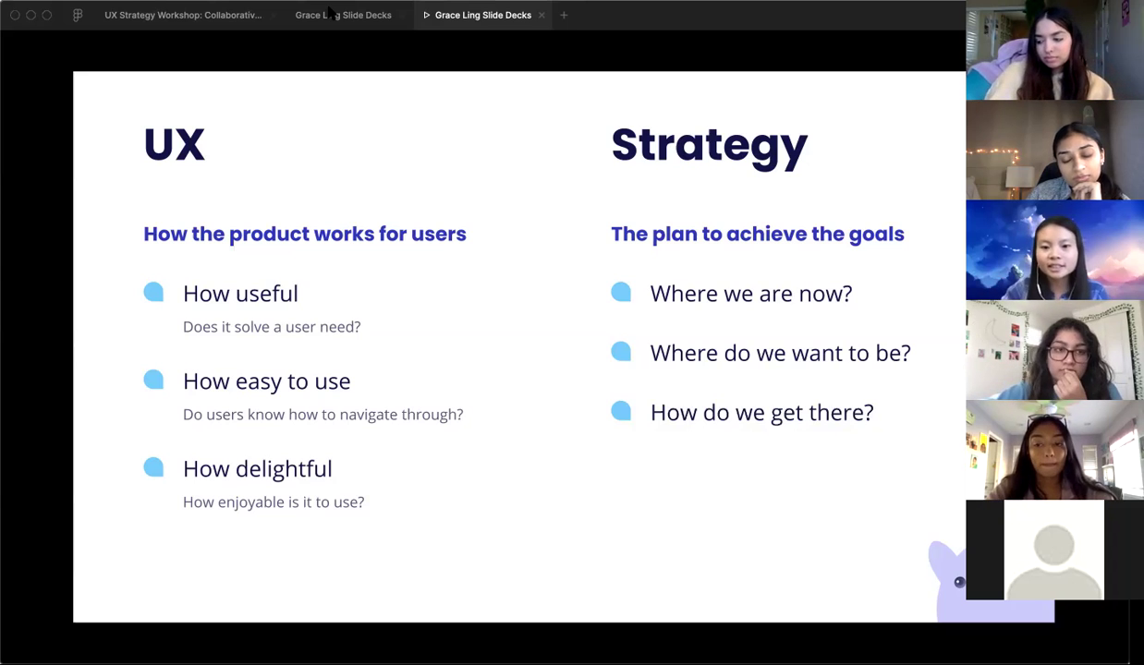
Step: Advance the slide presentation through the roadmap slide to UX Strategy Goals
click(650, 120)
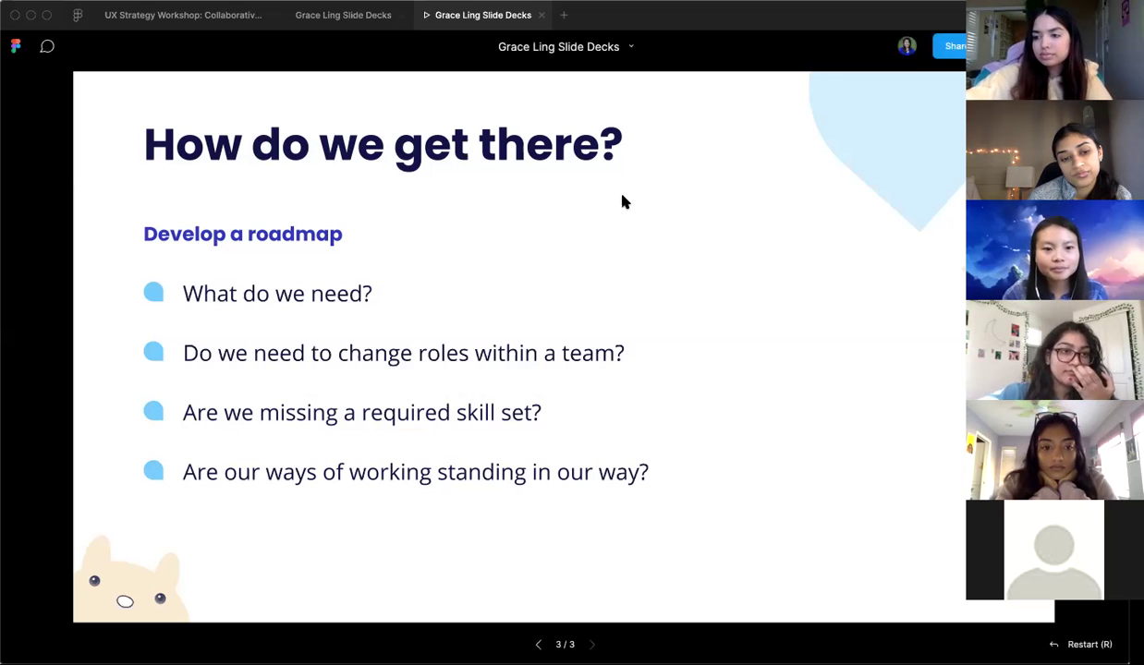
key(Right)
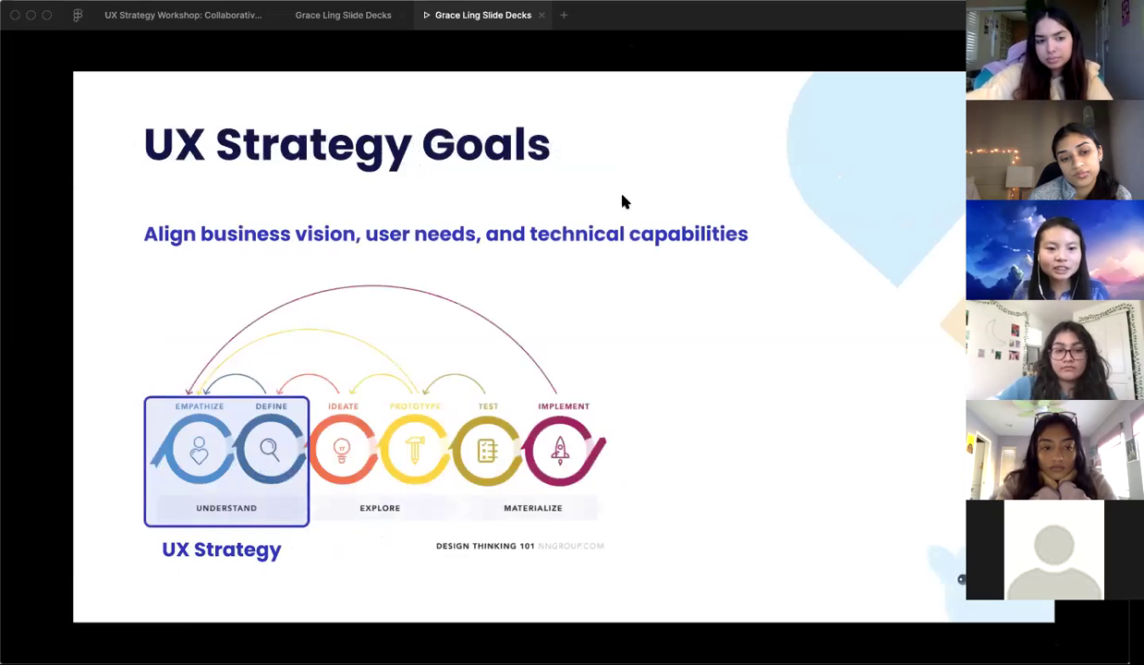
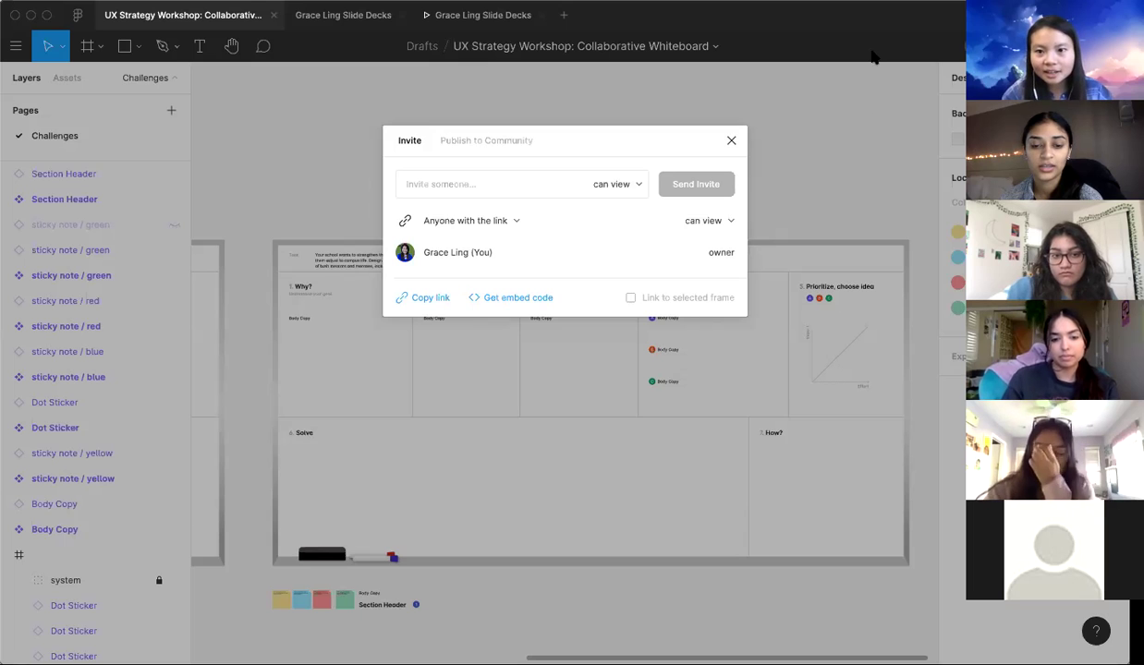
Step: Close the Invite dialog and examine the task prompt and numbered sections of the school mentorship whiteboard
click(606, 437)
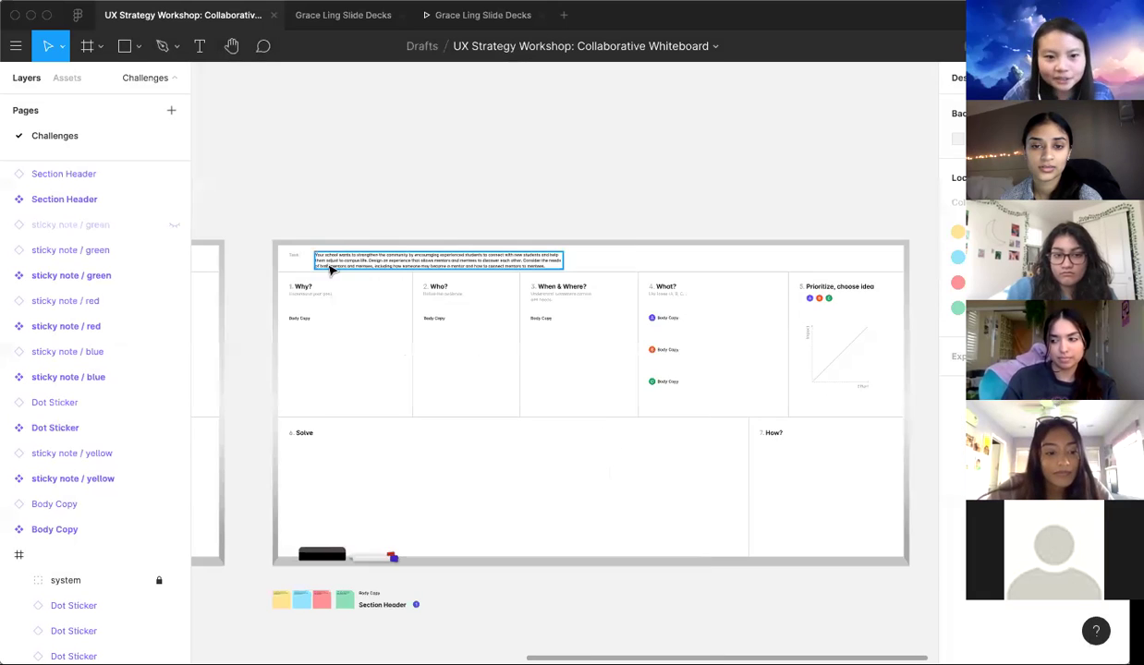
scroll(411, 328, left, 2)
scroll(411, 328, left, 8)
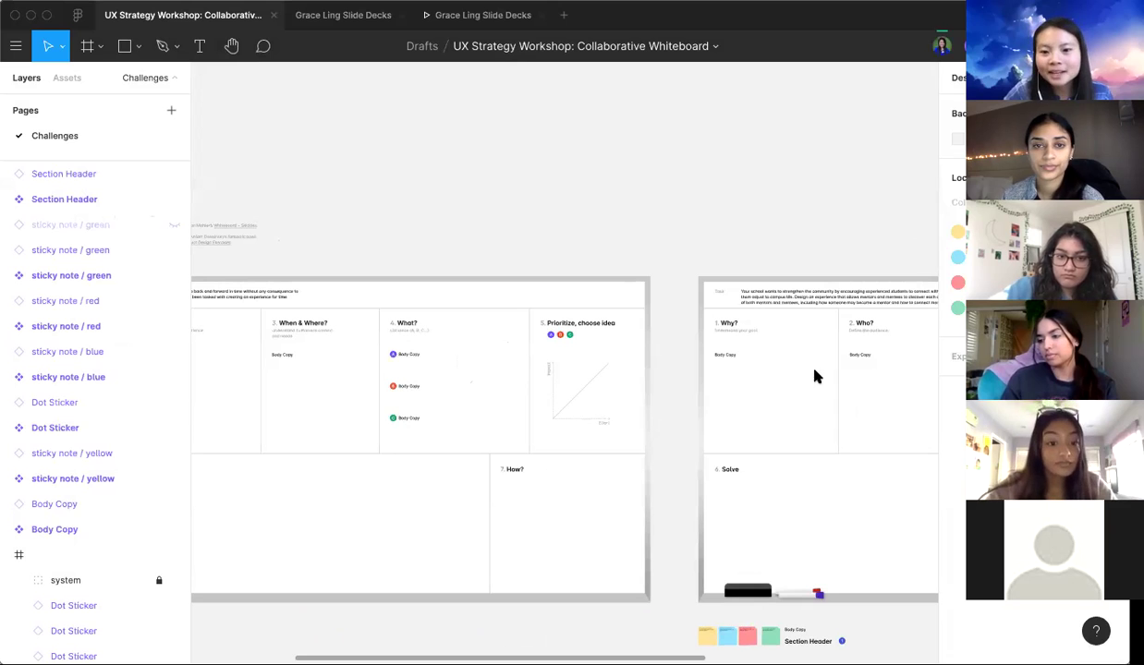
scroll(774, 363, right, 6)
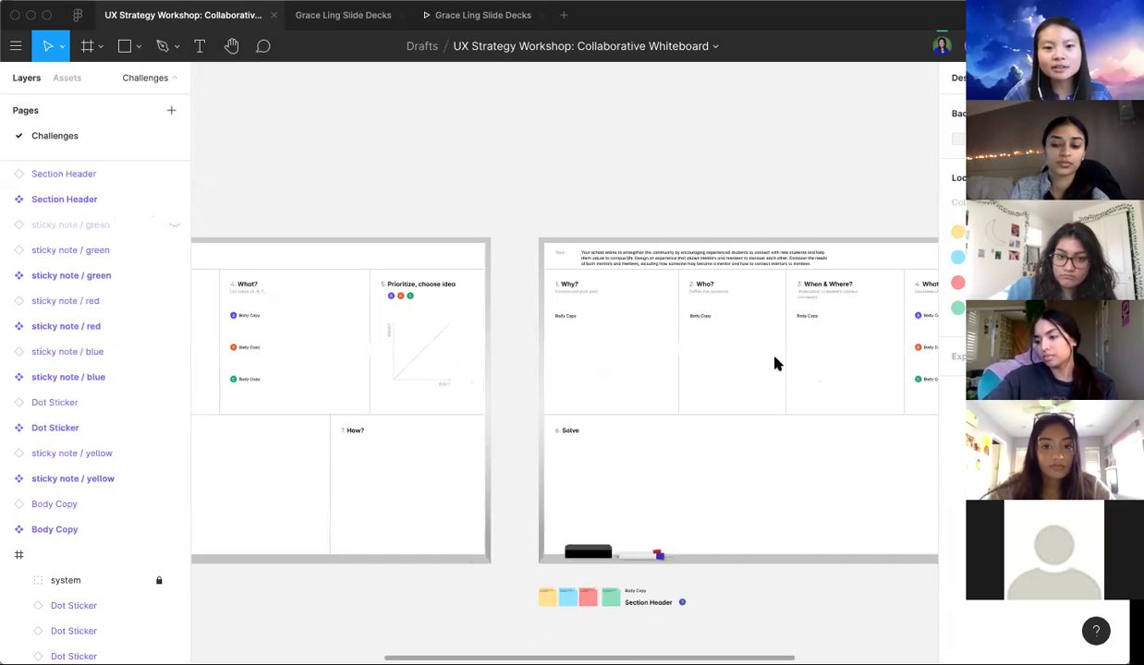
scroll(774, 362, right, 1)
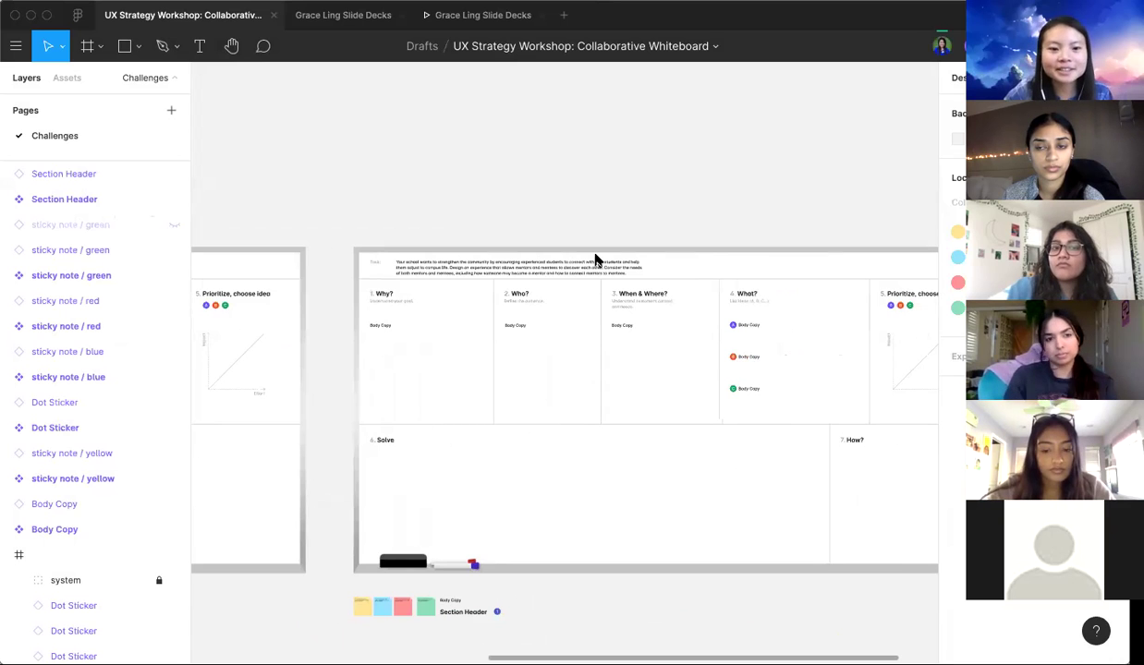
scroll(595, 258, up, 5)
scroll(595, 260, down, 5)
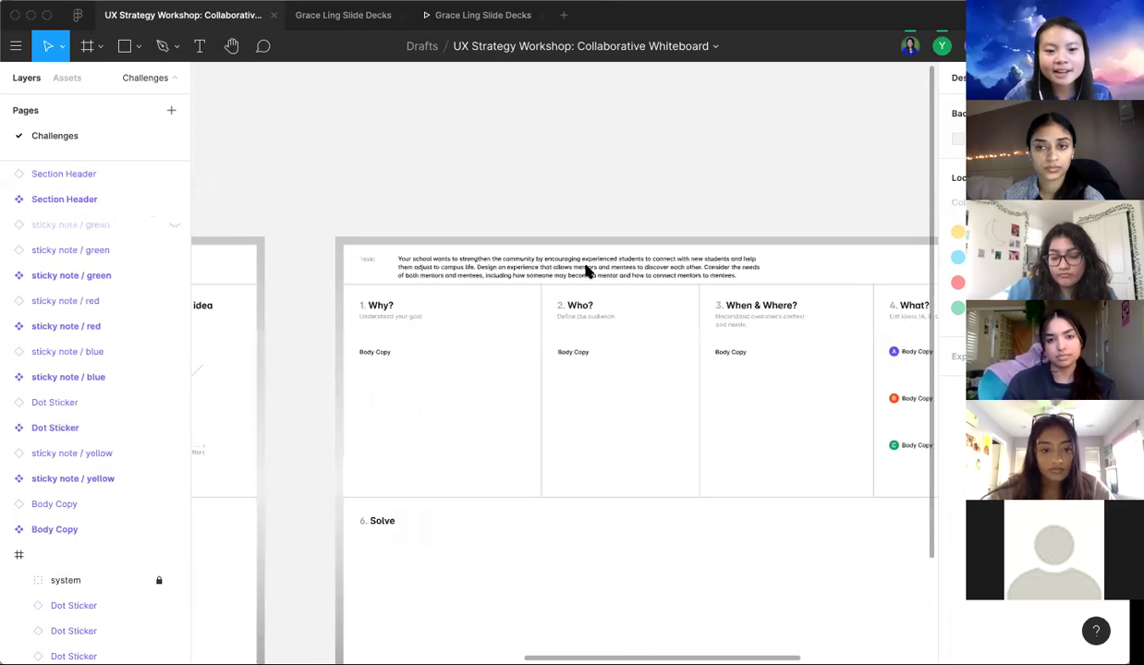
scroll(586, 270, down, 2)
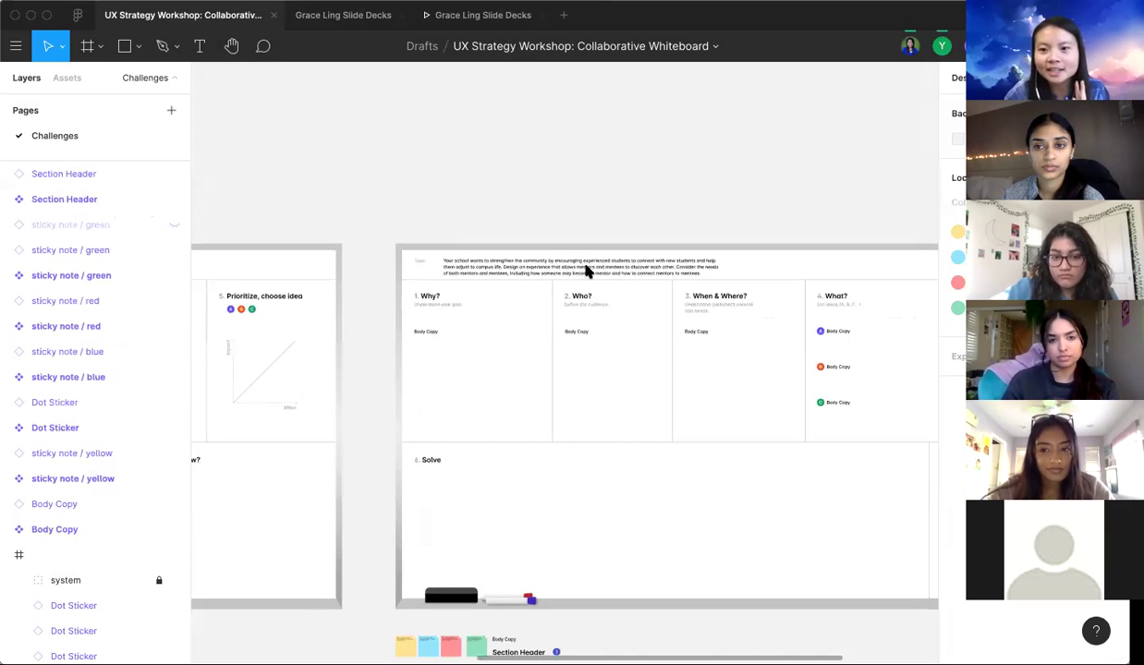
scroll(507, 295, up, 3)
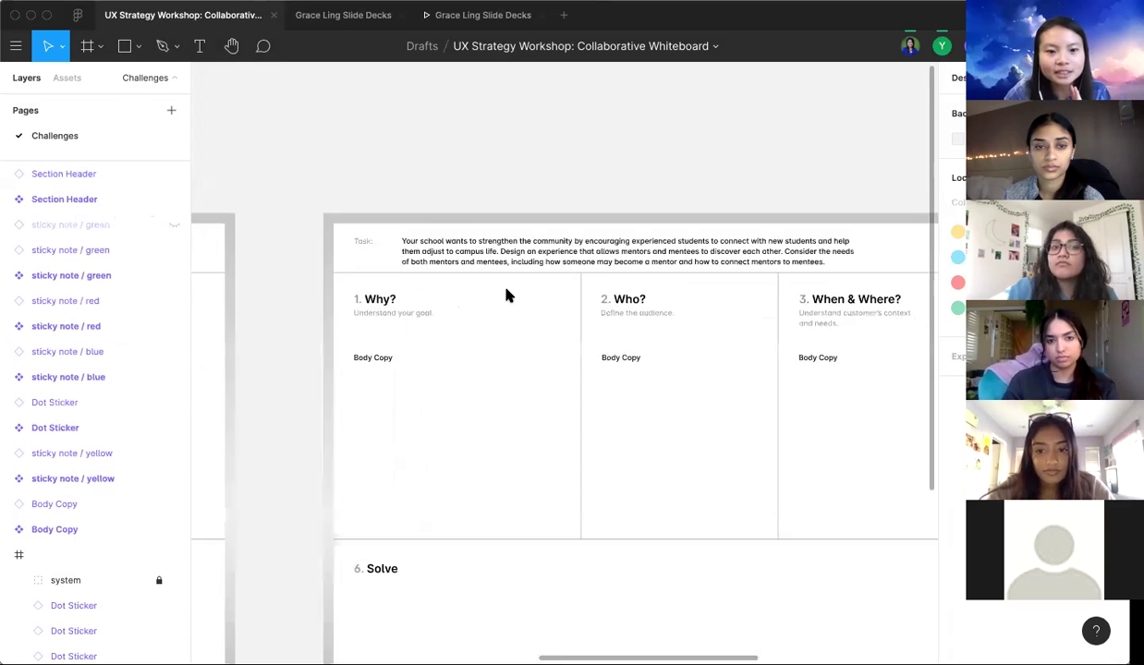
scroll(507, 296, up, 1)
scroll(506, 296, right, 1)
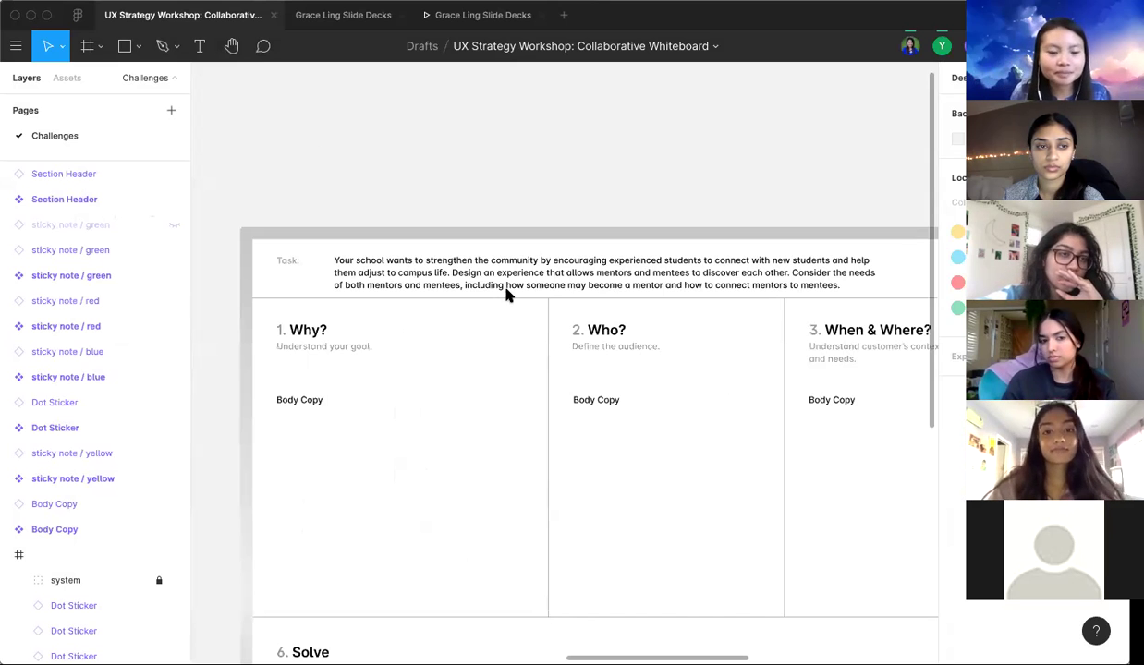
scroll(507, 294, down, 1)
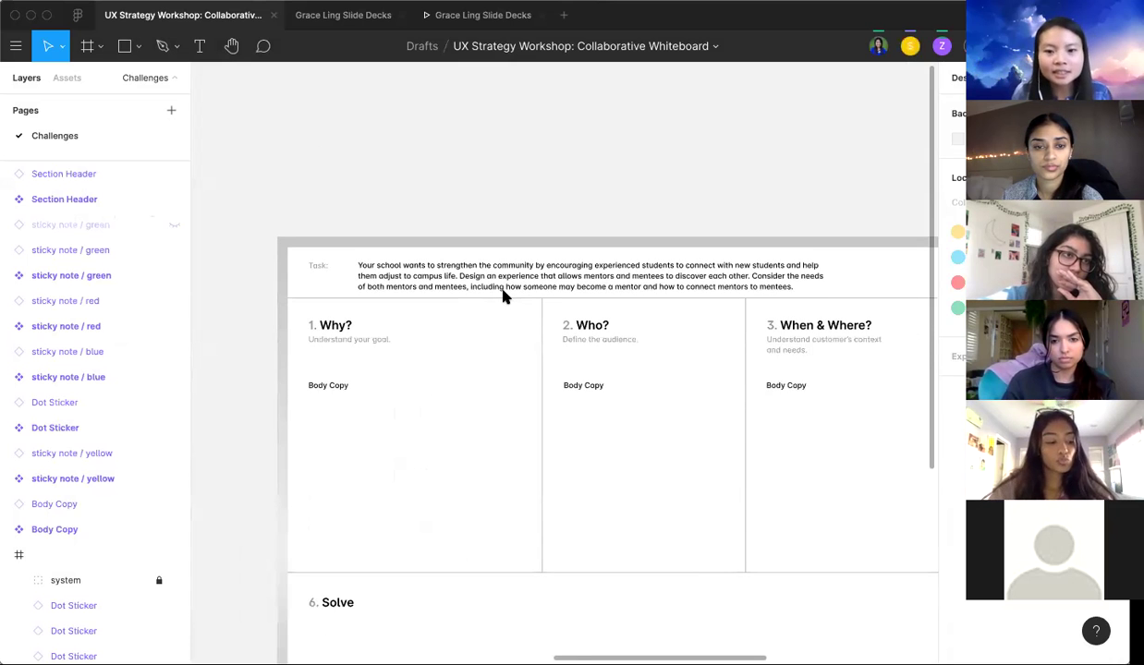
scroll(503, 296, down, 3)
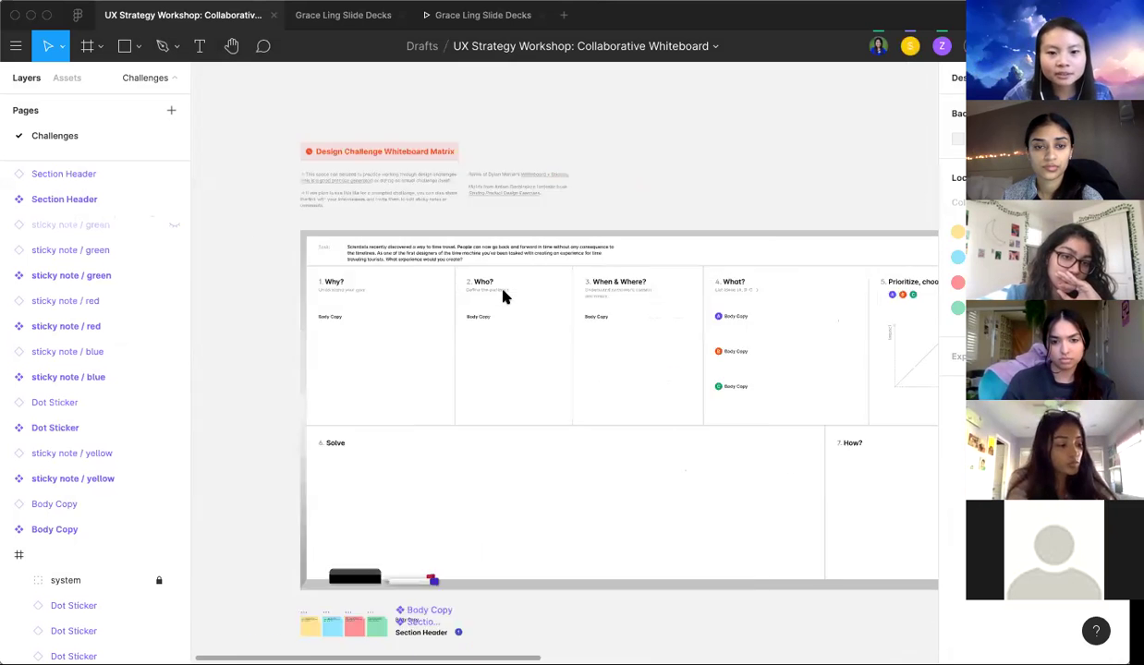
Step: Read the time-travel task prompt and helper notes on the Design Challenge Whiteboard Matrix
scroll(504, 296, left, 5)
scroll(503, 295, up, 3)
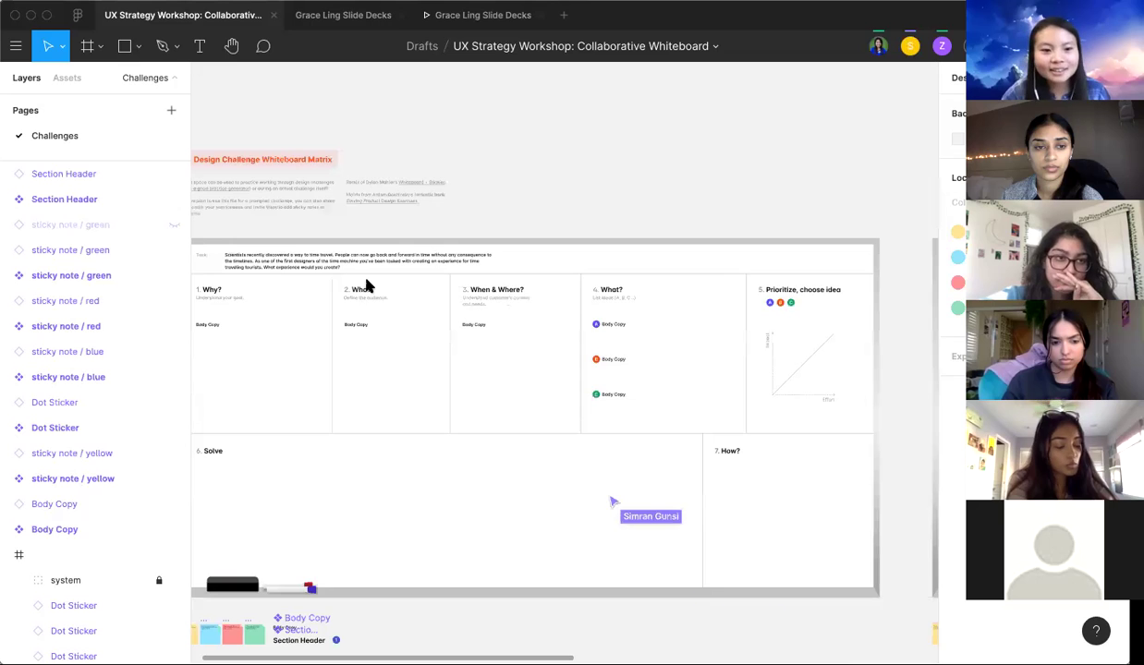
scroll(384, 273, up, 5)
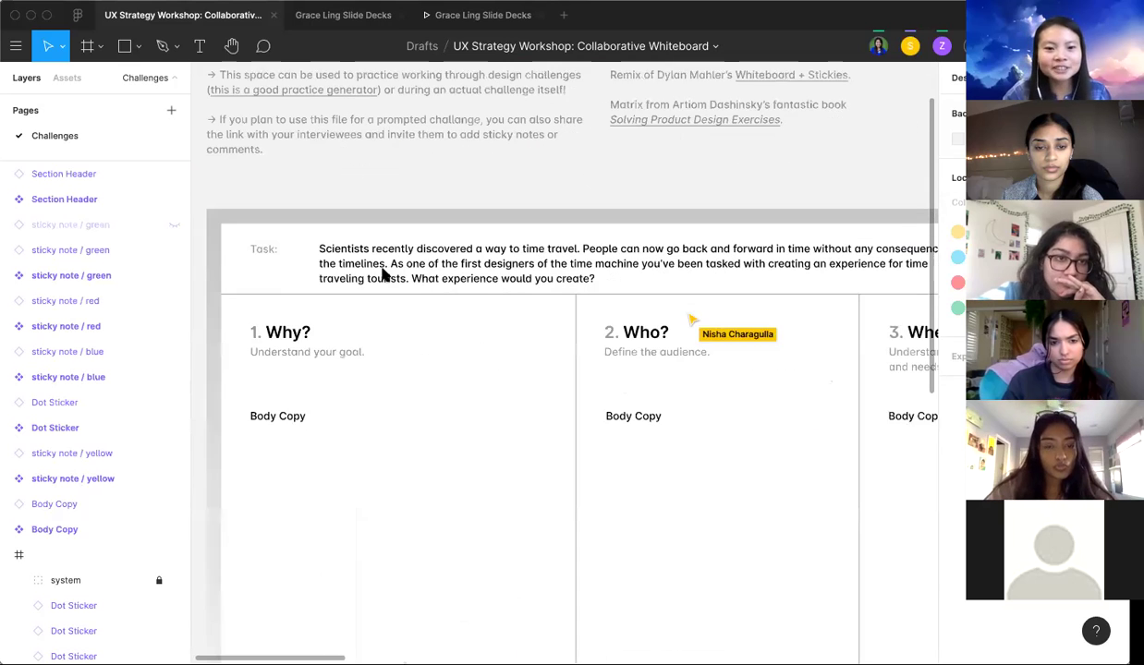
scroll(383, 273, down, 3)
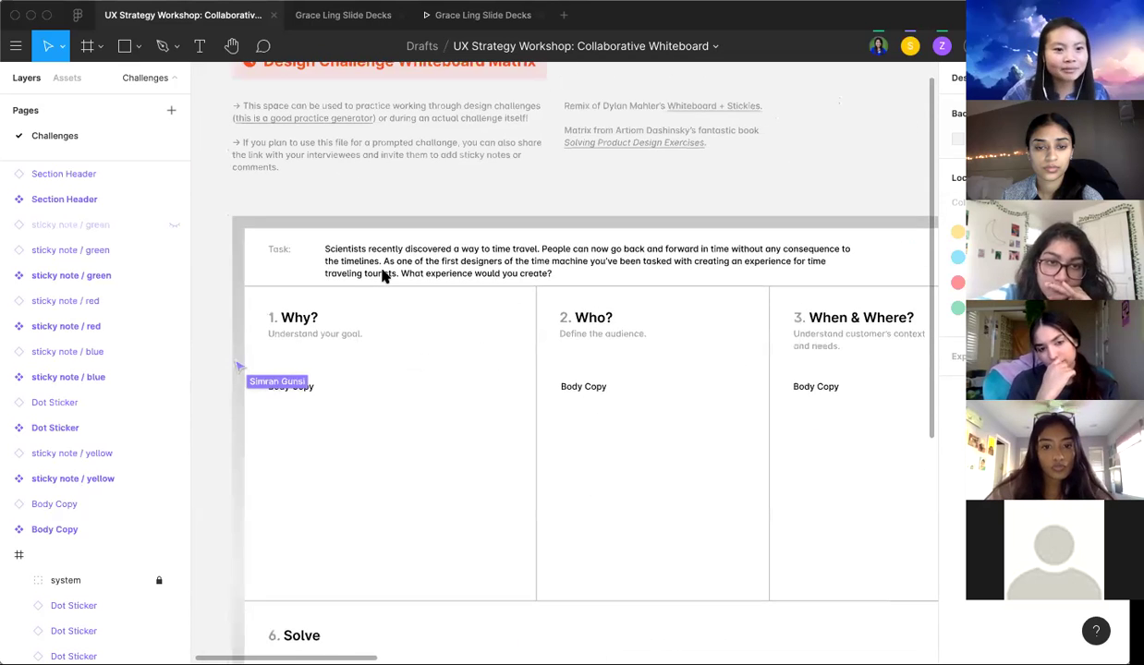
Step: Return to the mentors and mentees whiteboard and read its task prompt closely alongside the Why?, Who? and When & Where? sections
scroll(384, 274, right, 6)
scroll(383, 274, up, 3)
scroll(384, 275, right, 5)
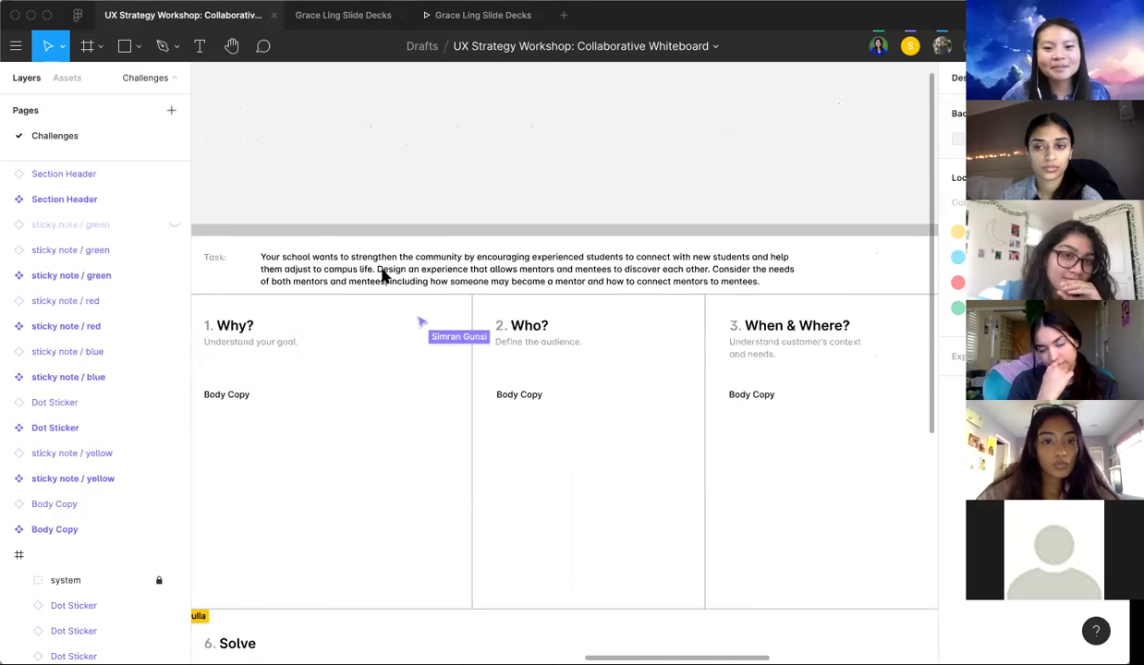
scroll(383, 276, down, 3)
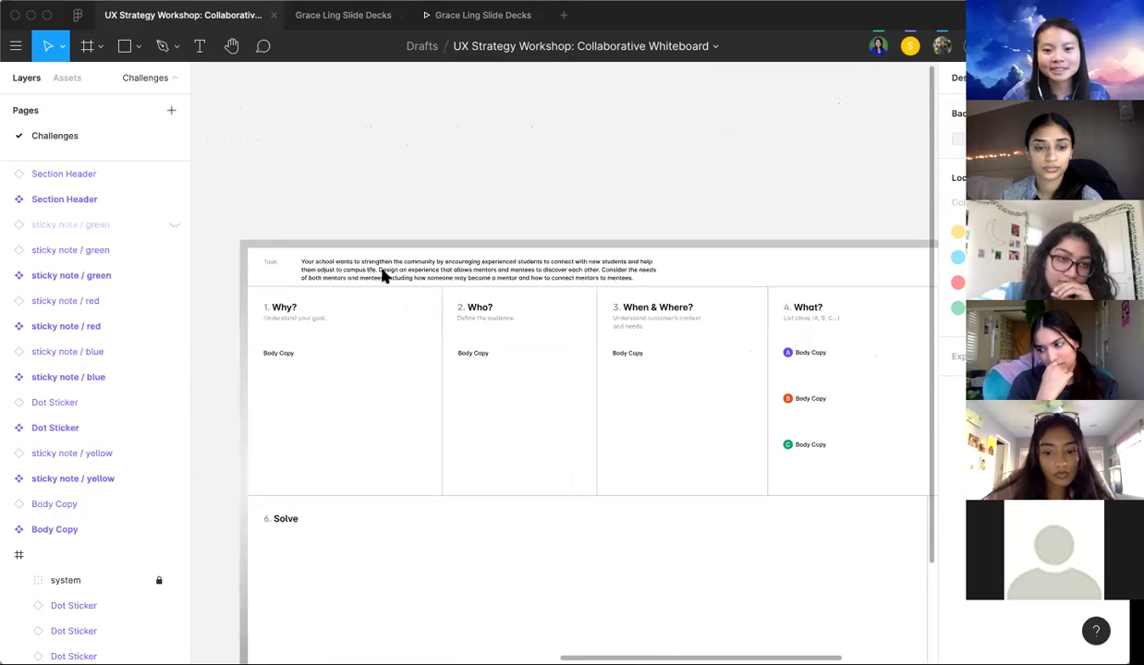
scroll(384, 276, down, 3)
scroll(368, 256, left, 3)
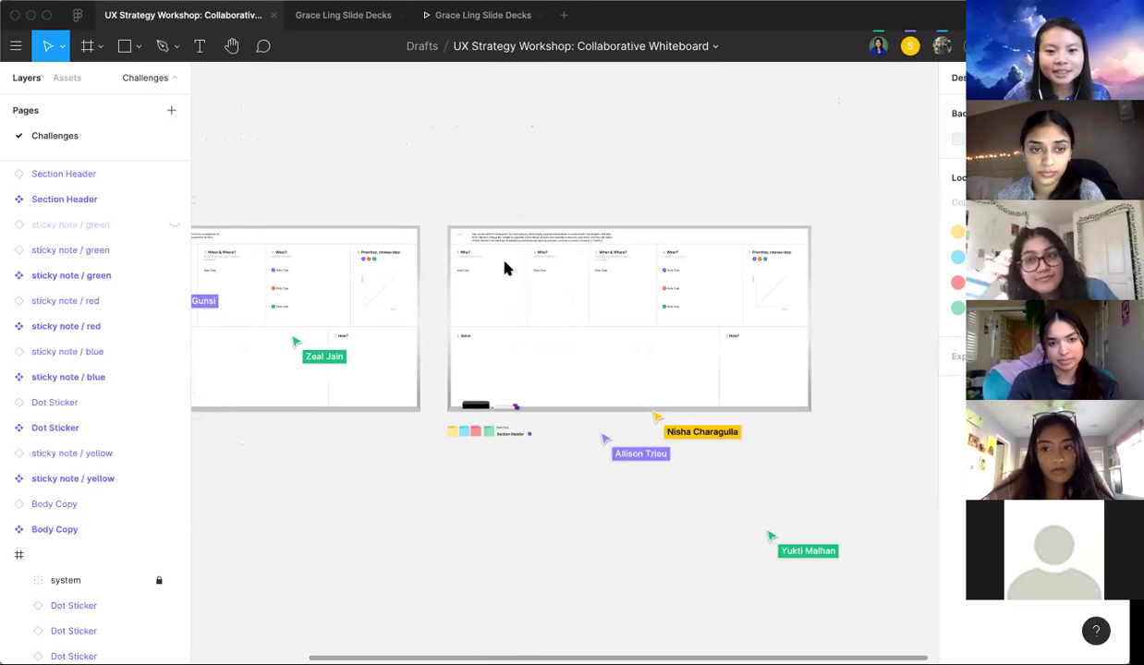
scroll(506, 268, up, 5)
scroll(506, 269, up, 3)
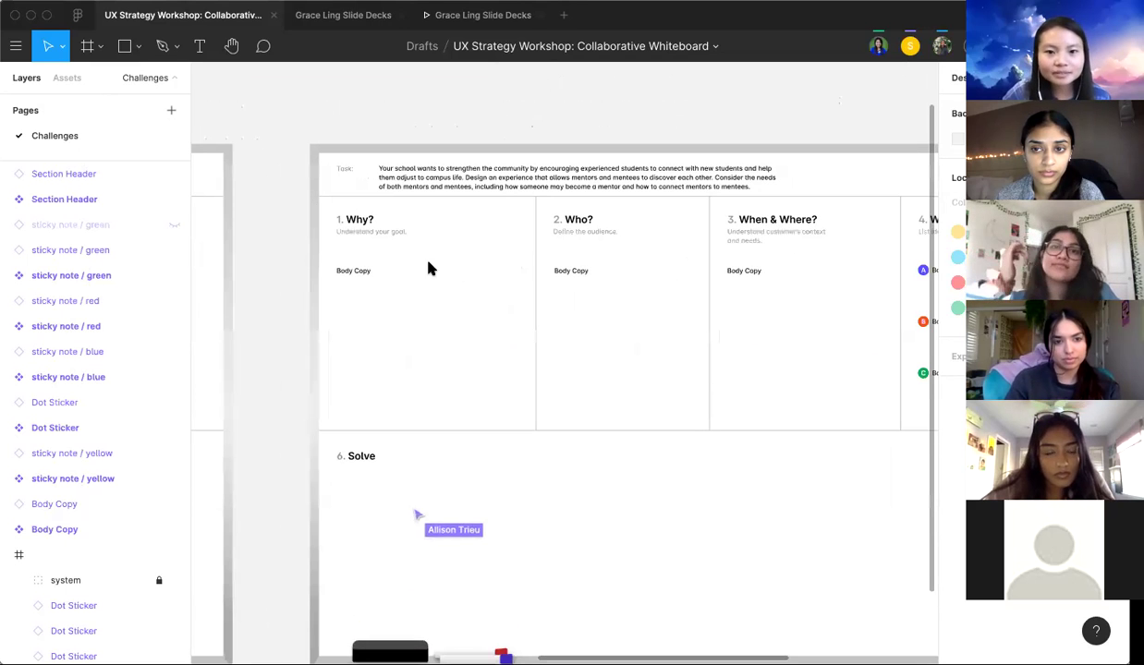
scroll(500, 184, up, 3)
scroll(500, 186, down, 2)
scroll(500, 186, down, 1)
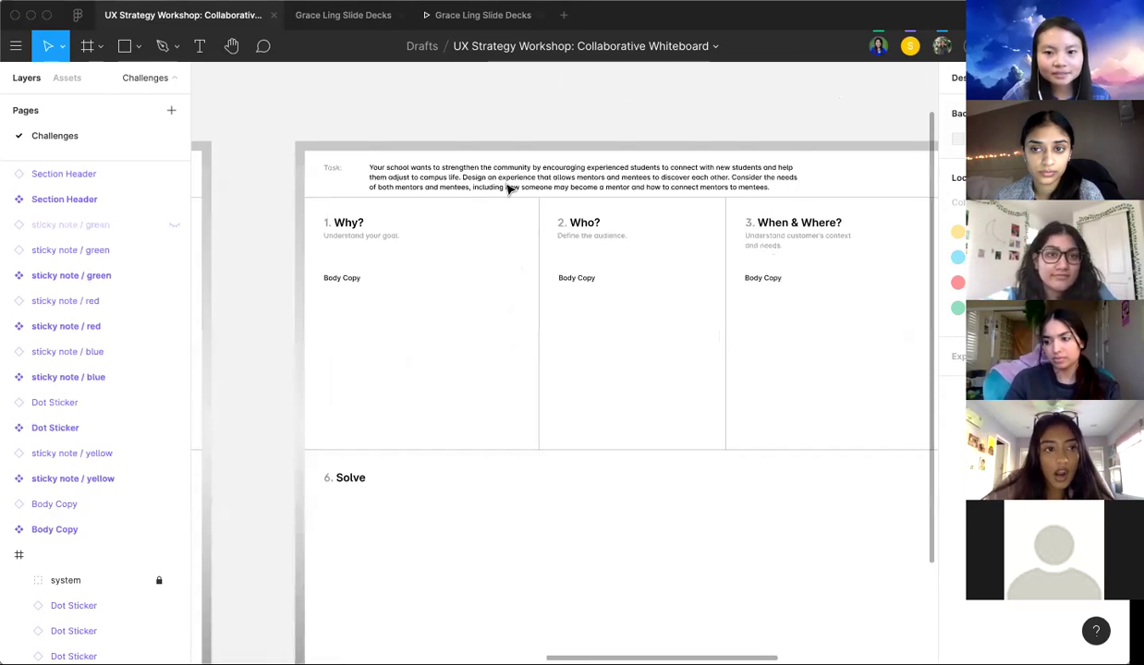
click(504, 186)
scroll(504, 186, down, 4)
click(500, 561)
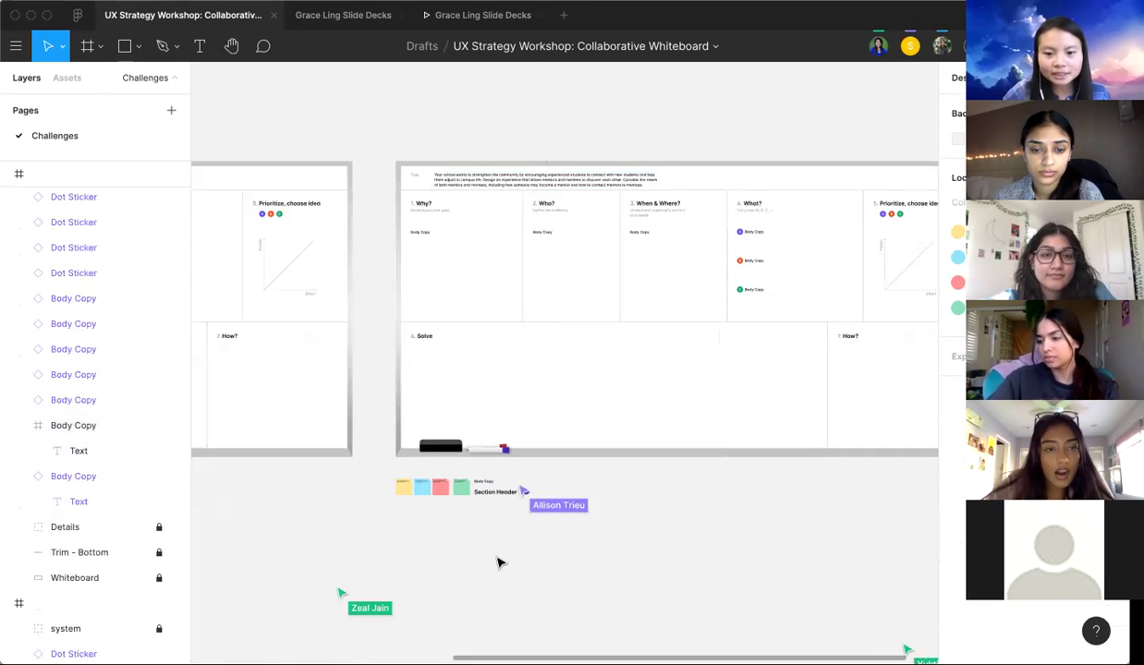
scroll(500, 561, left, 3)
scroll(506, 508, right, 5)
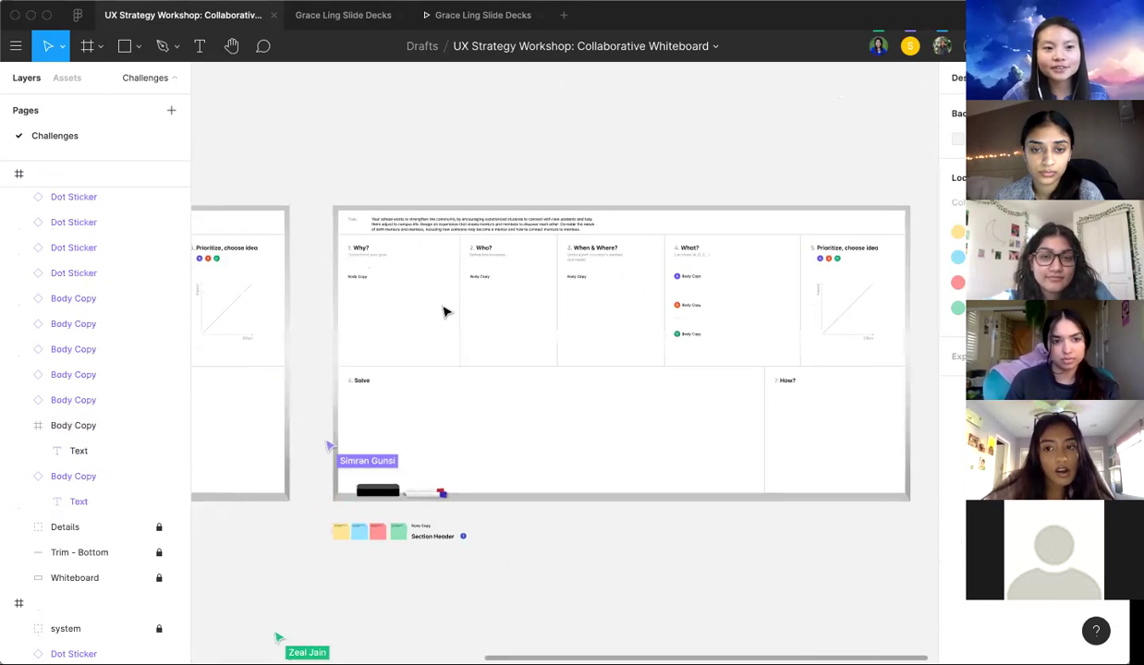
scroll(434, 246, up, 5)
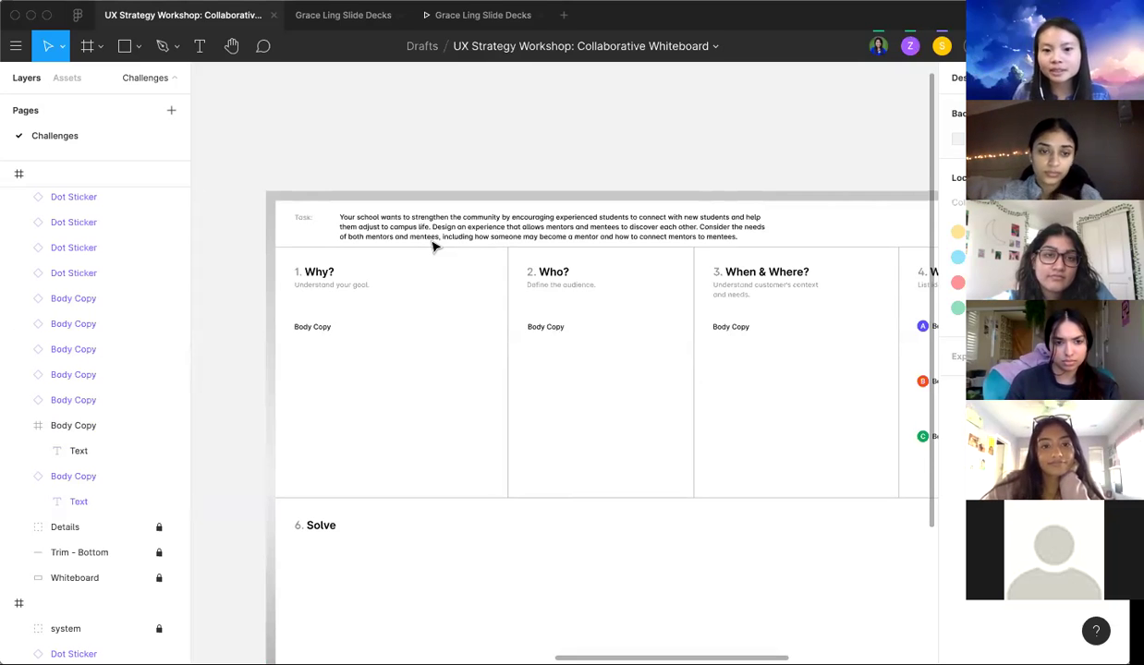
scroll(432, 246, up, 5)
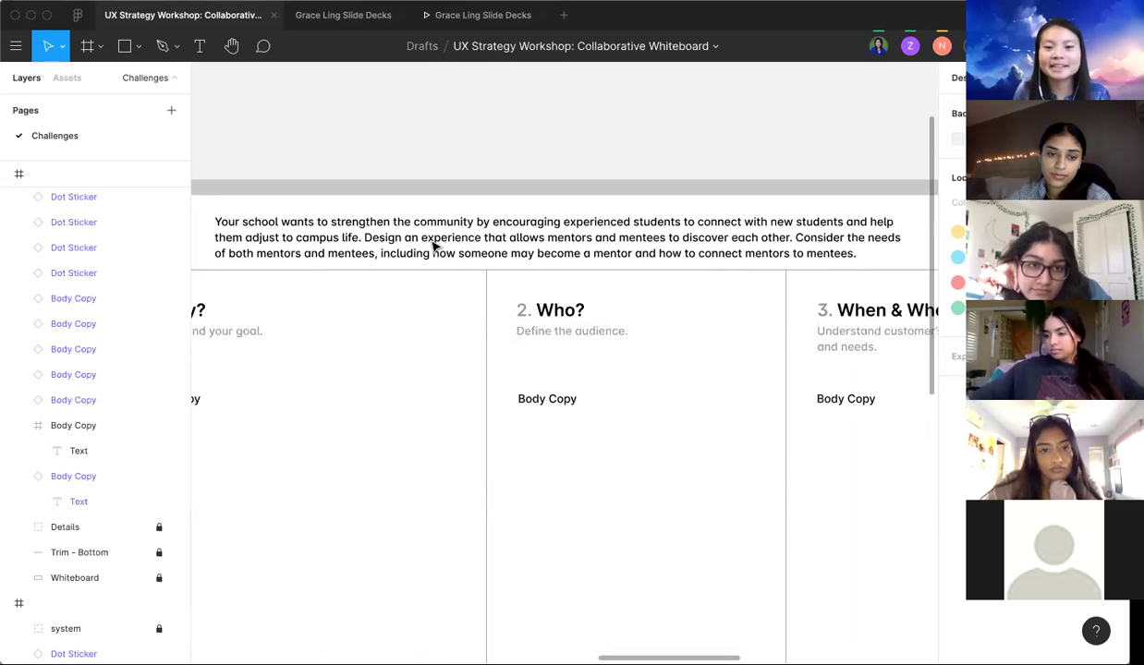
Step: Place a copy of the yellow sticky note from below the mentorship whiteboard under the Why? heading, over the Body Copy placeholder
ctrl+scroll(433, 243, down, 5)
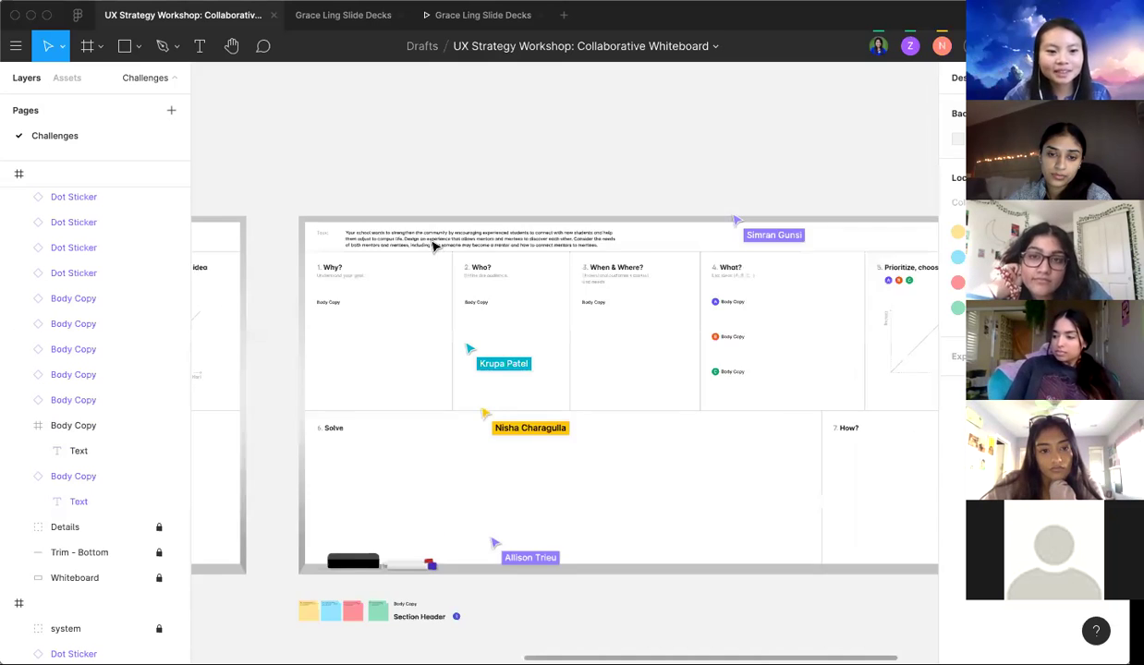
scroll(434, 245, down, 5)
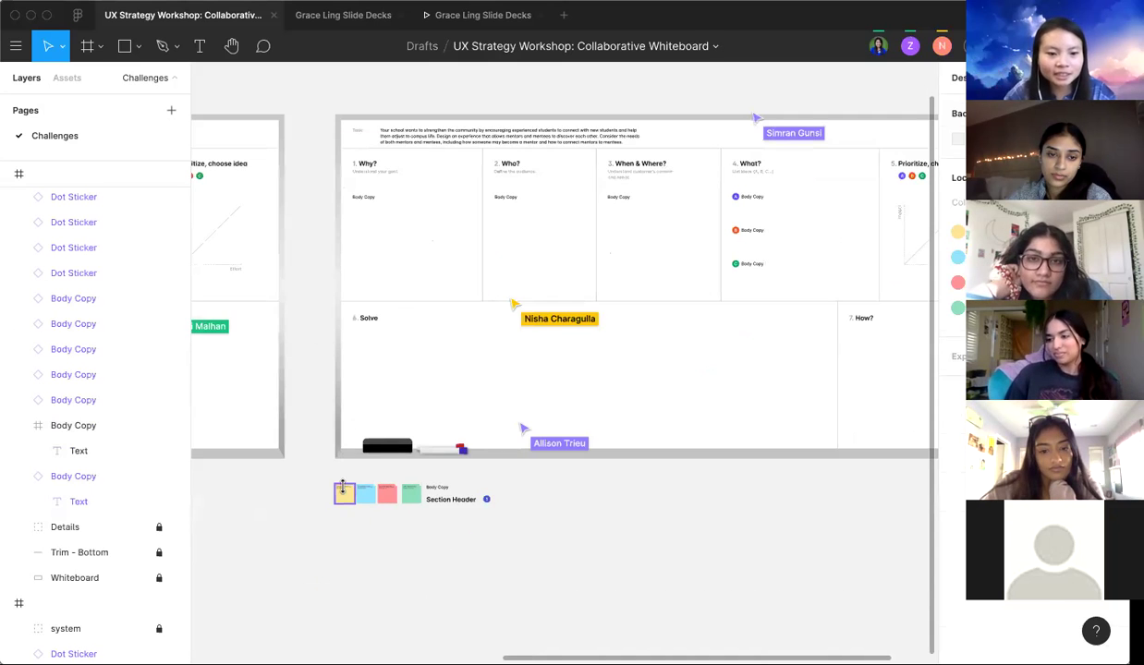
click(343, 493)
ctrl+scroll(344, 494, up, 3)
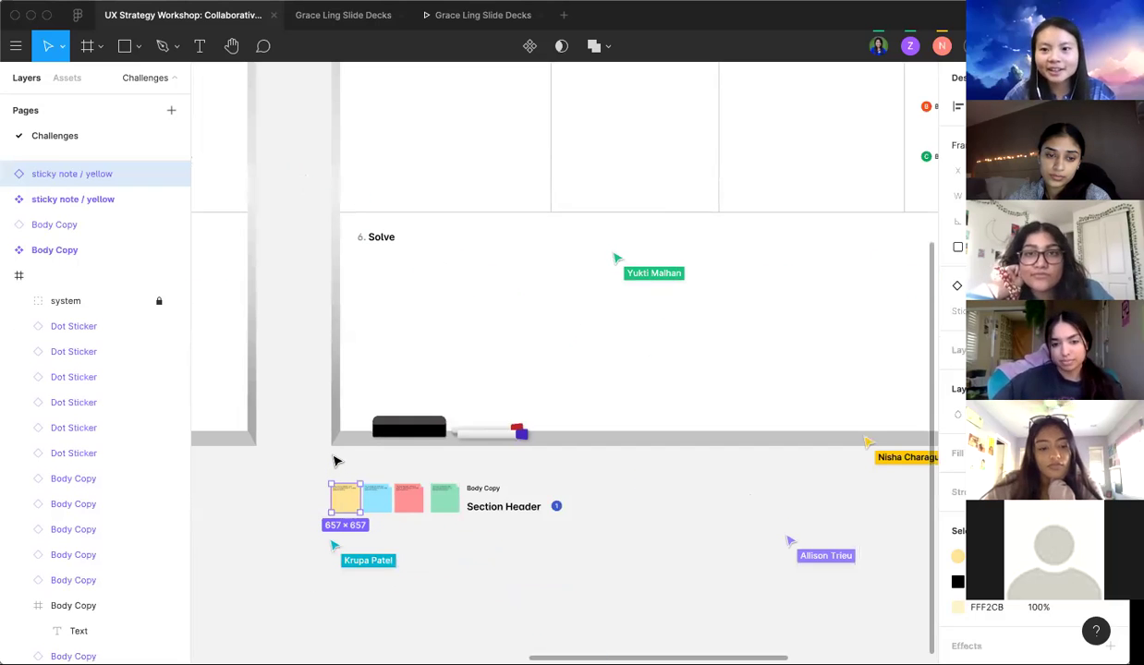
key(alt)
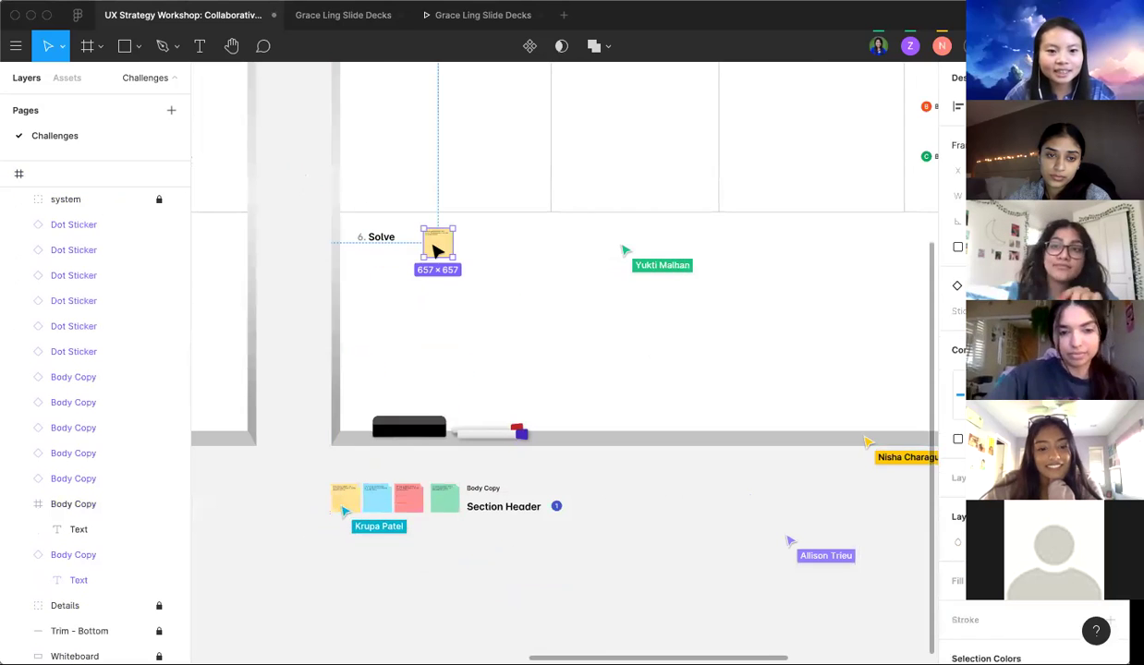
scroll(440, 249, up, 4)
mouse_move(383, 234)
mouse_down()
mouse_move(421, 210)
mouse_move(368, 223)
mouse_up()
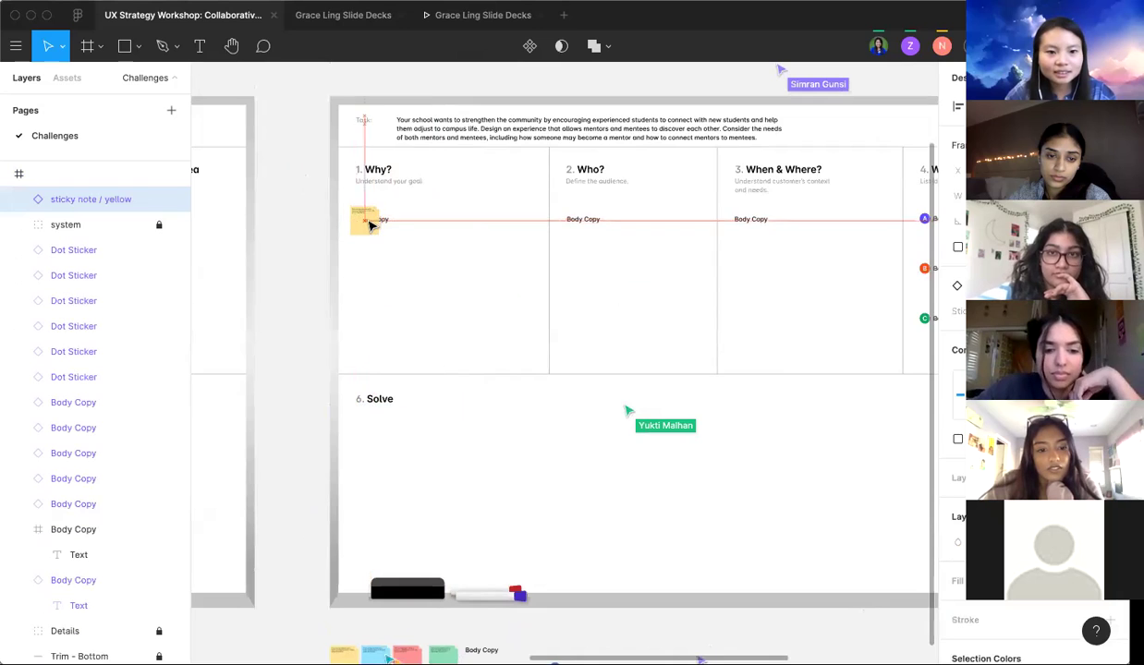
Step: Replace the yellow sticky note's placeholder text in the Why? section with "Help students feel more welcome"
scroll(371, 224, up, 8)
double_click(370, 224)
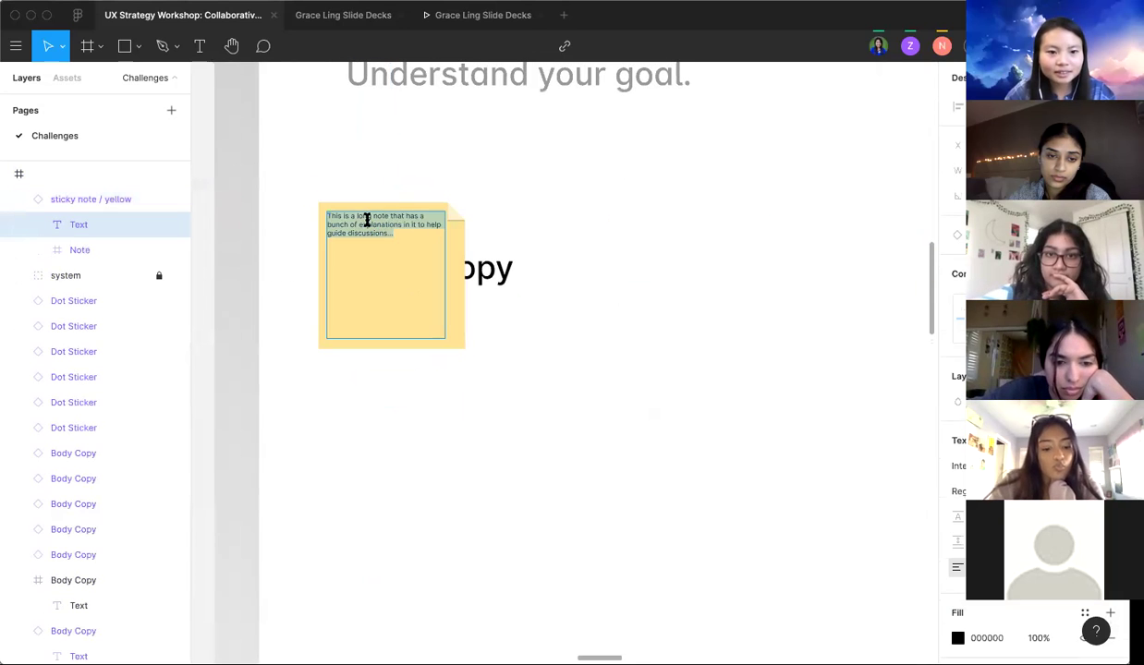
scroll(511, 280, up, 5)
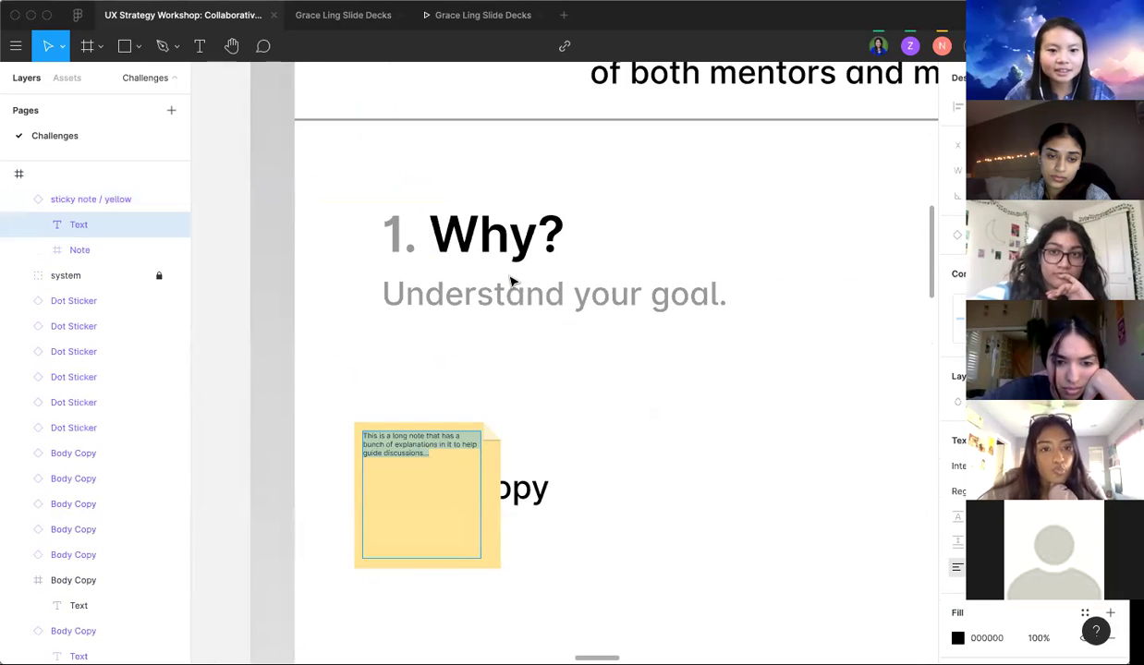
scroll(511, 280, down, 4)
text(Help st)
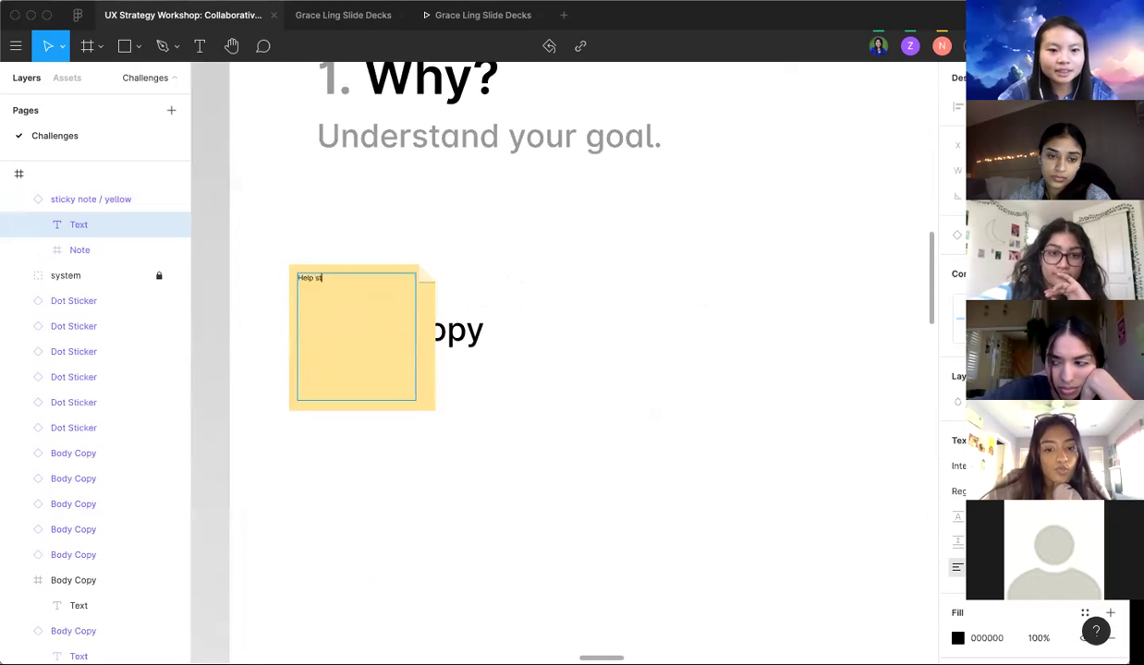
text(udents teel more welcome.)
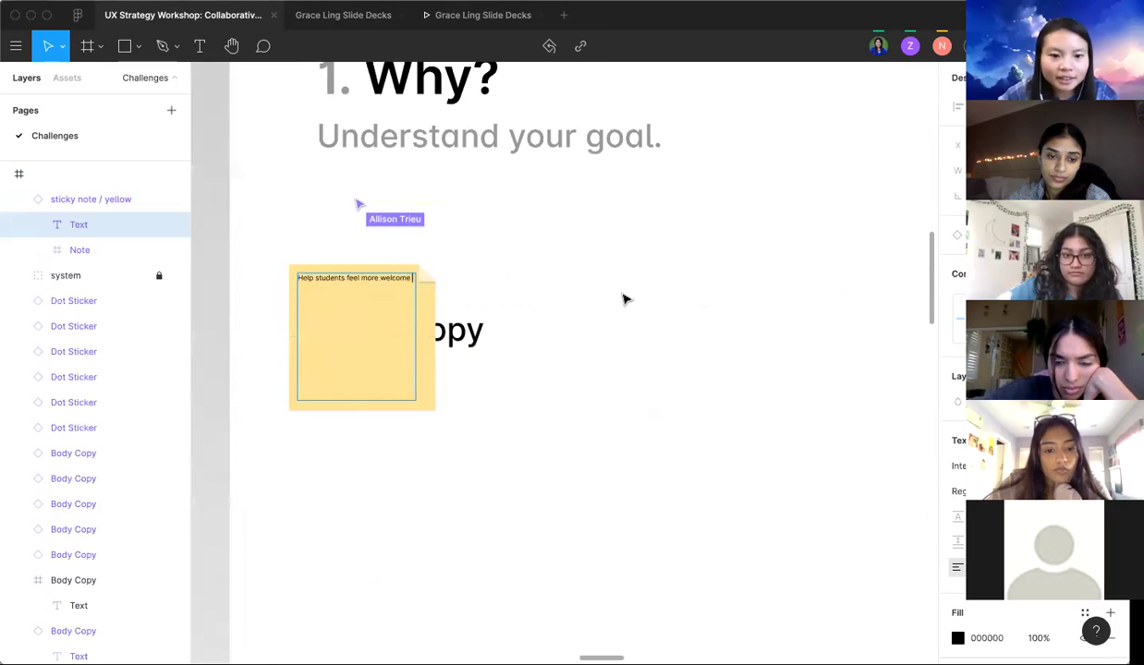
key(Escape)
scroll(357, 273, down, 5)
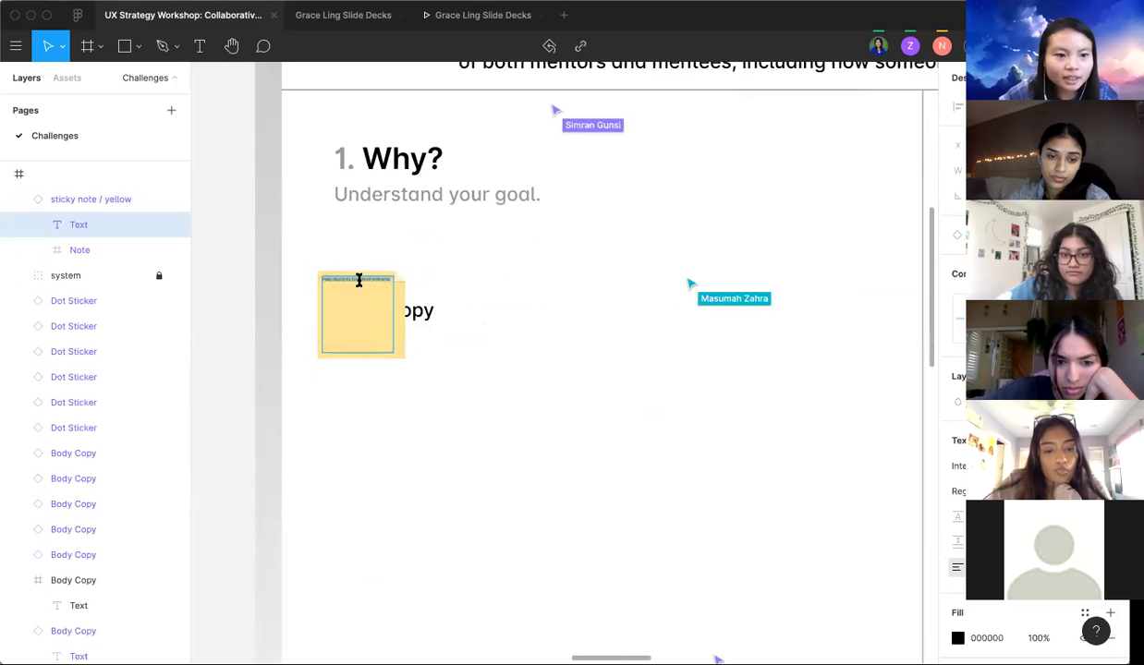
Step: Examine the mentorship whiteboard and the readability of the "Help students feel more welcome" note in its Why? section
scroll(528, 335, down, 10)
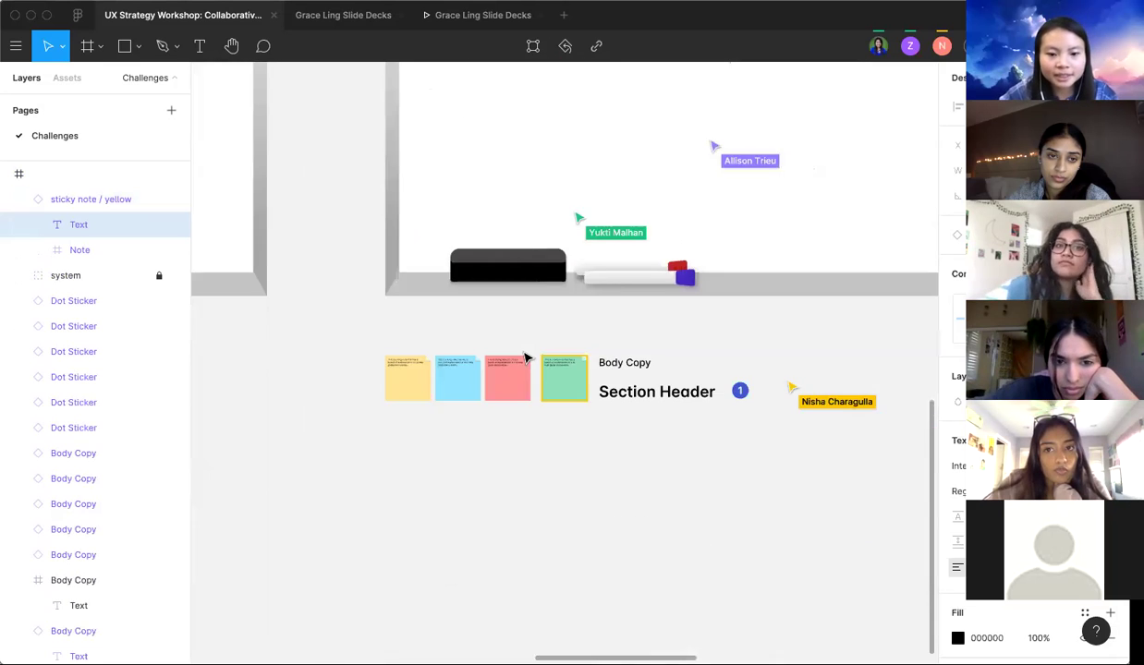
ctrl+scroll(529, 357, down, 3)
scroll(530, 356, up, 3)
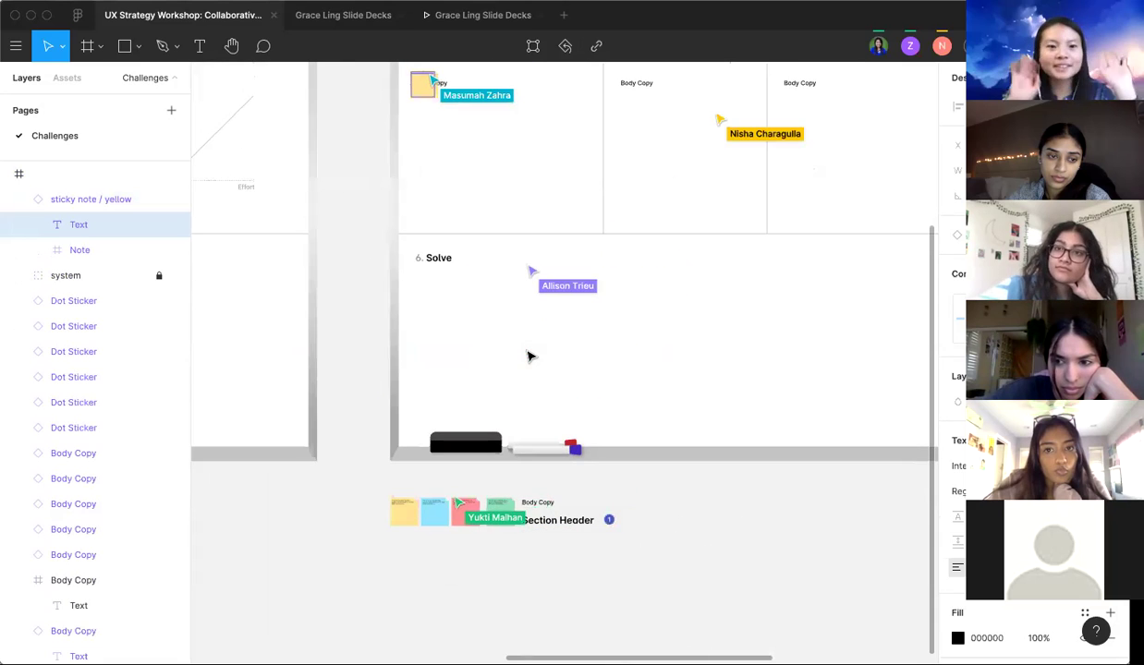
scroll(530, 355, up, 2)
scroll(529, 356, up, 3)
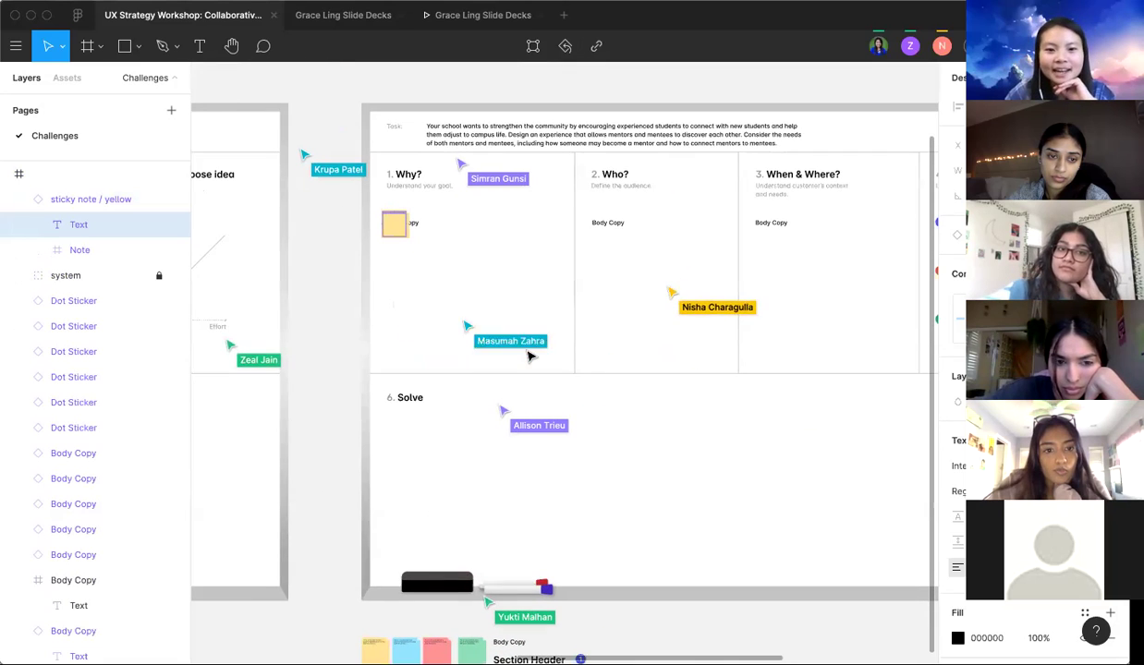
scroll(496, 289, up, 2)
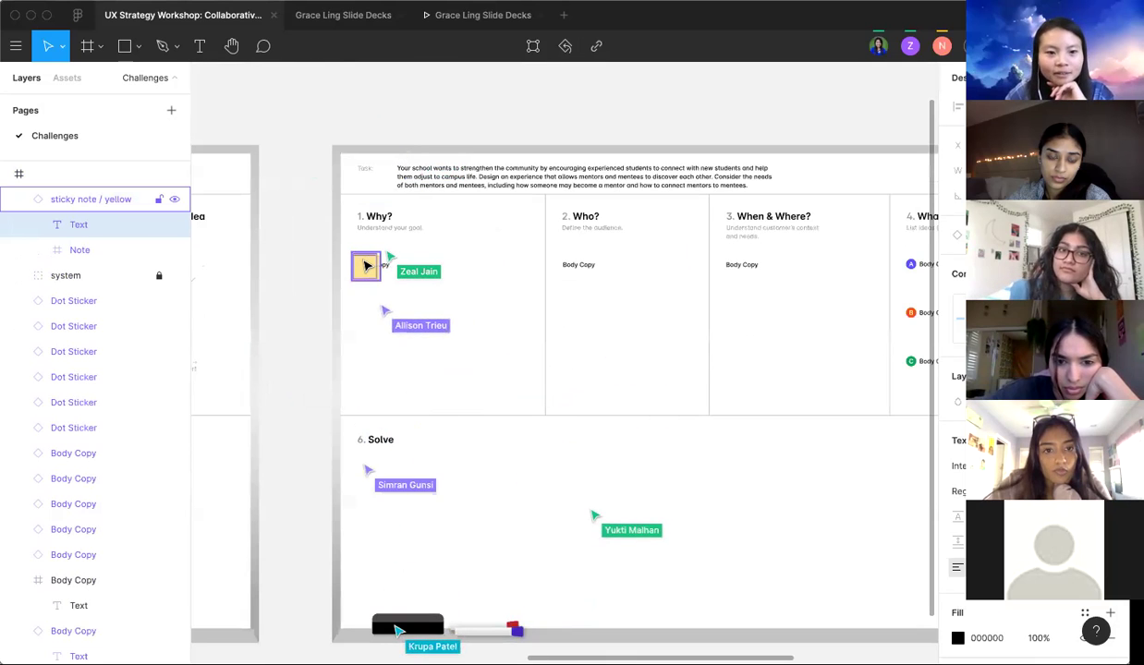
scroll(365, 266, up, 10)
scroll(365, 266, down, 3)
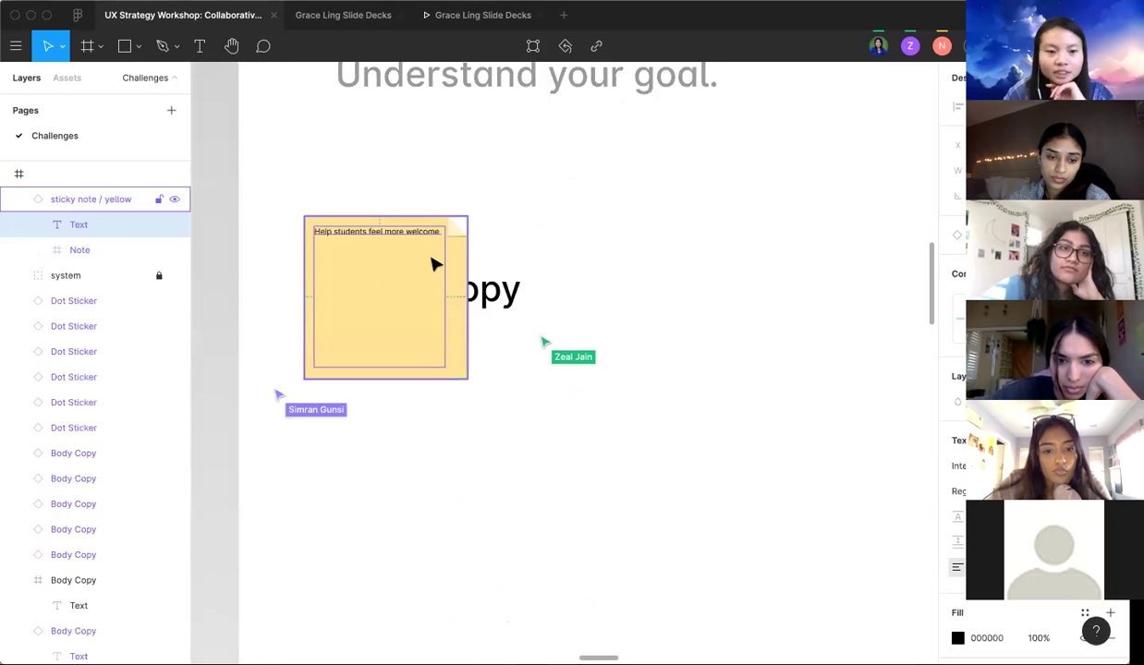
Step: Examine the original sticky note components below the time-travel whiteboard, including the yellow note's text layer
scroll(438, 264, down, 3)
scroll(432, 480, down, 10)
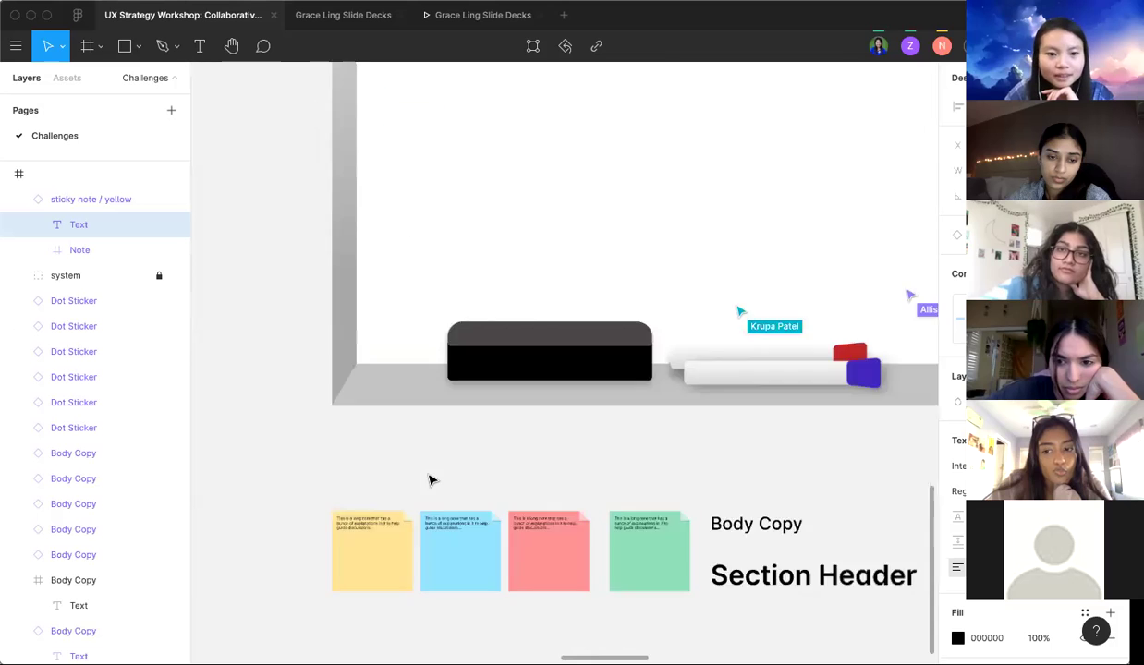
scroll(431, 480, down, 3)
scroll(432, 479, left, 5)
scroll(432, 480, down, 5)
scroll(431, 479, right, 5)
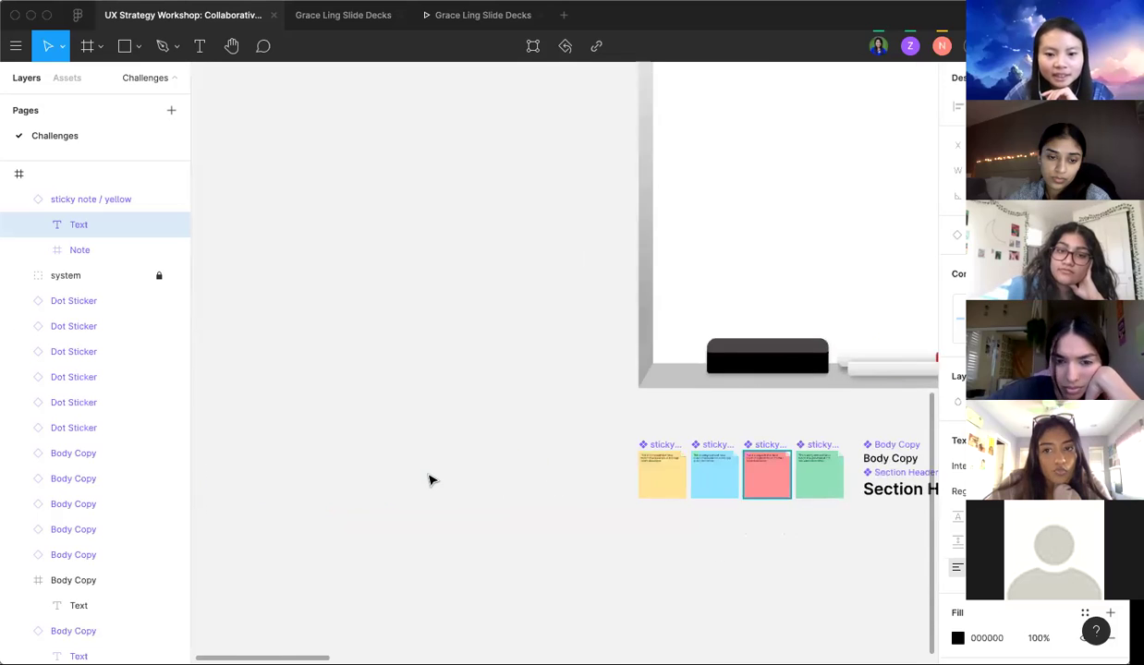
scroll(431, 479, up, 4)
click(412, 338)
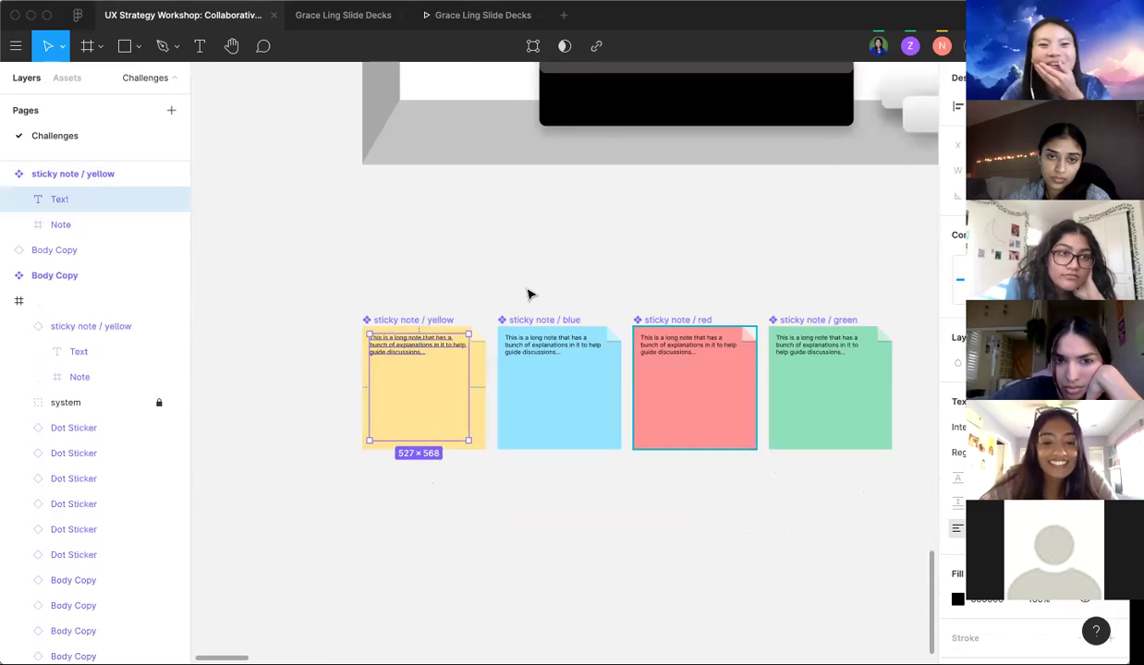
scroll(530, 292, down, 5)
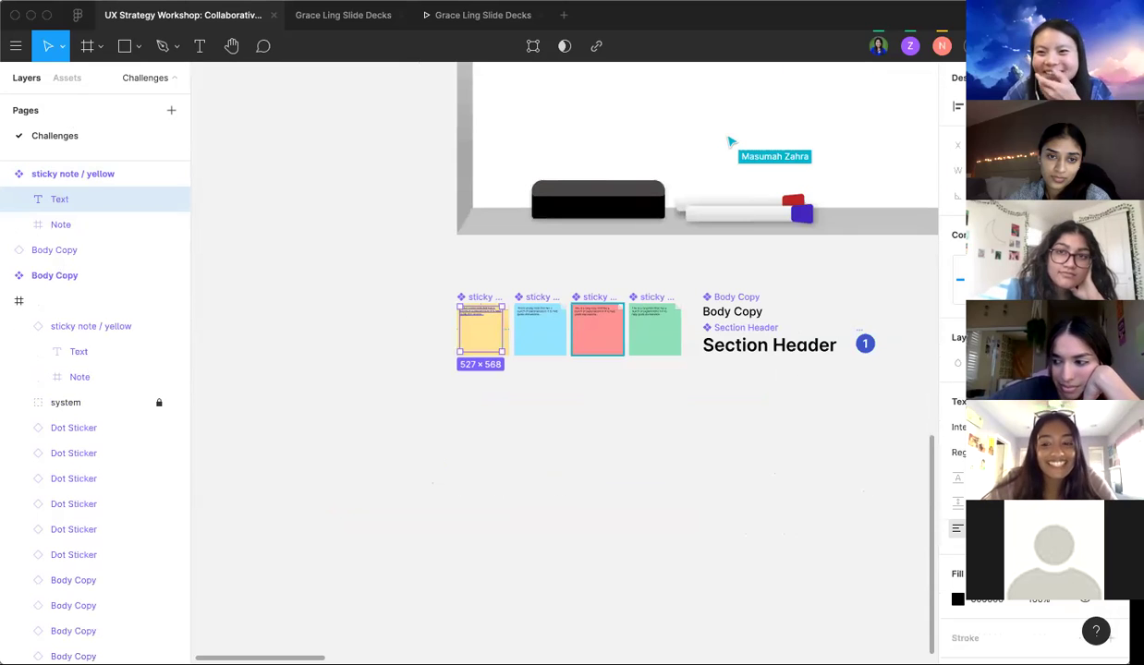
Step: Set the file's sharing permission to "can edit" for the first listed collaborator and for anyone with the link
click(1016, 45)
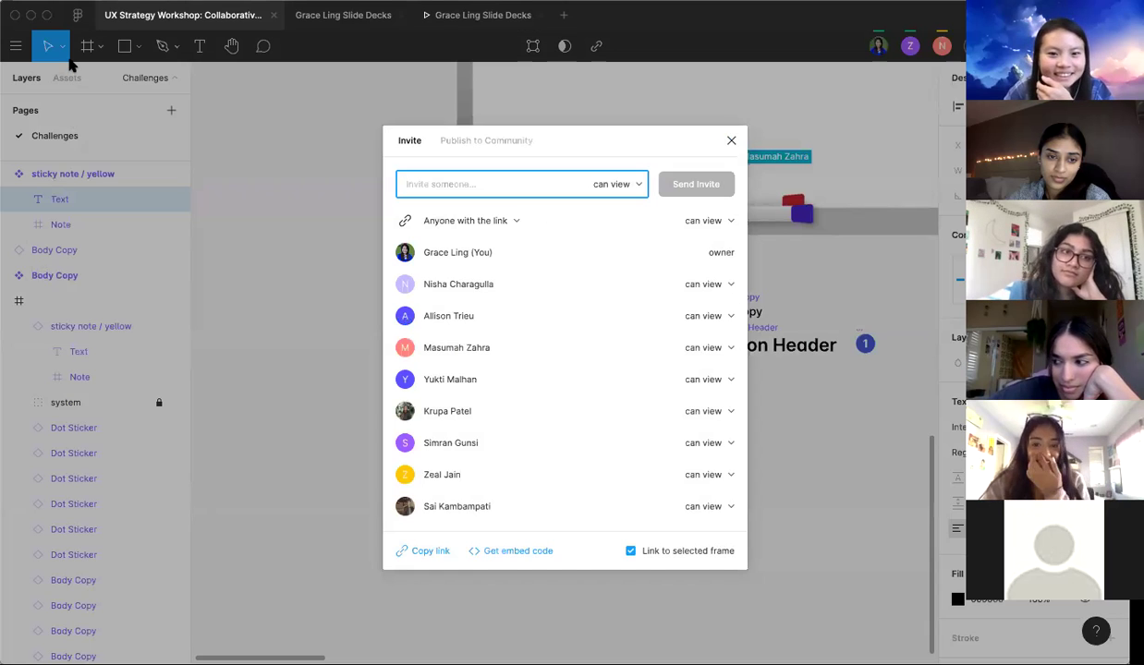
click(707, 285)
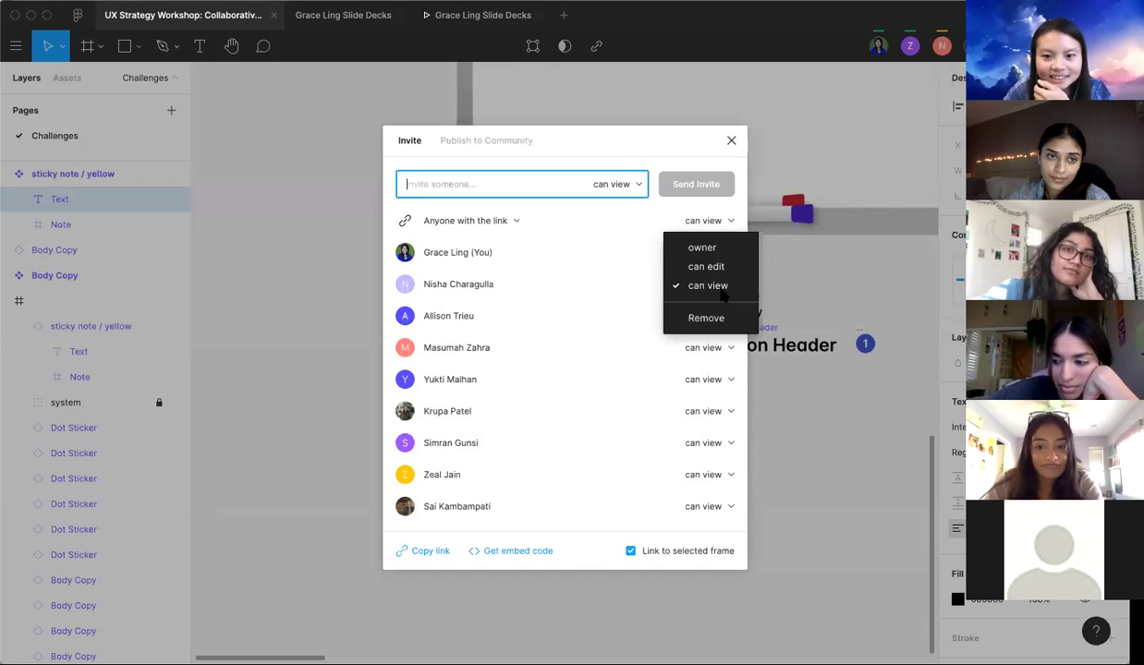
click(723, 267)
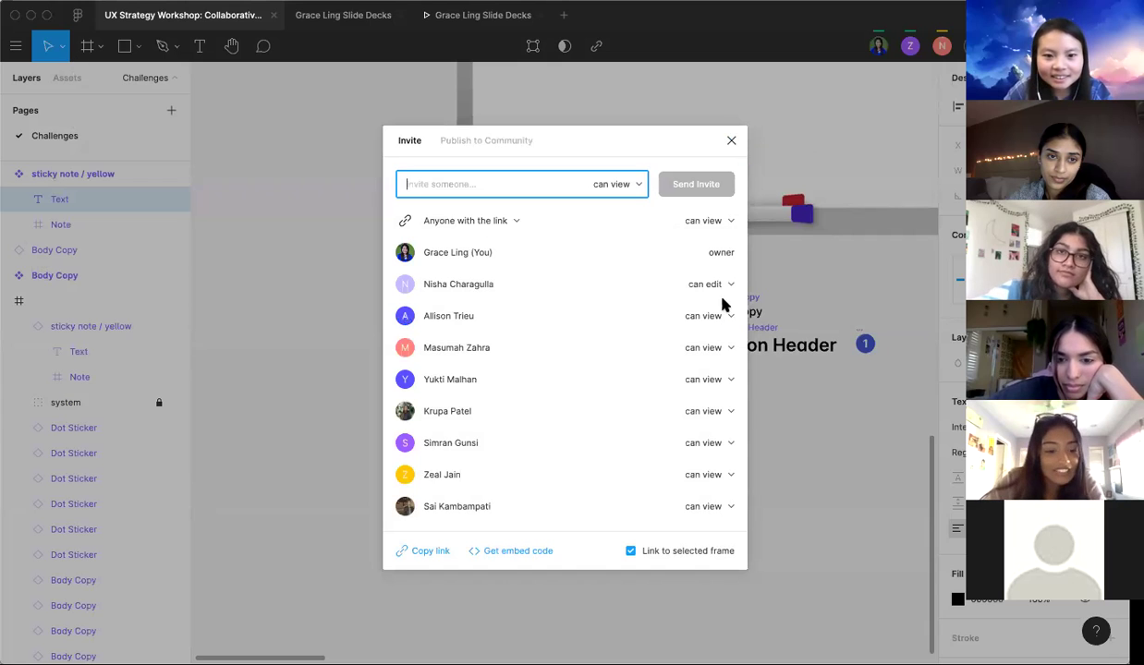
click(723, 223)
click(717, 202)
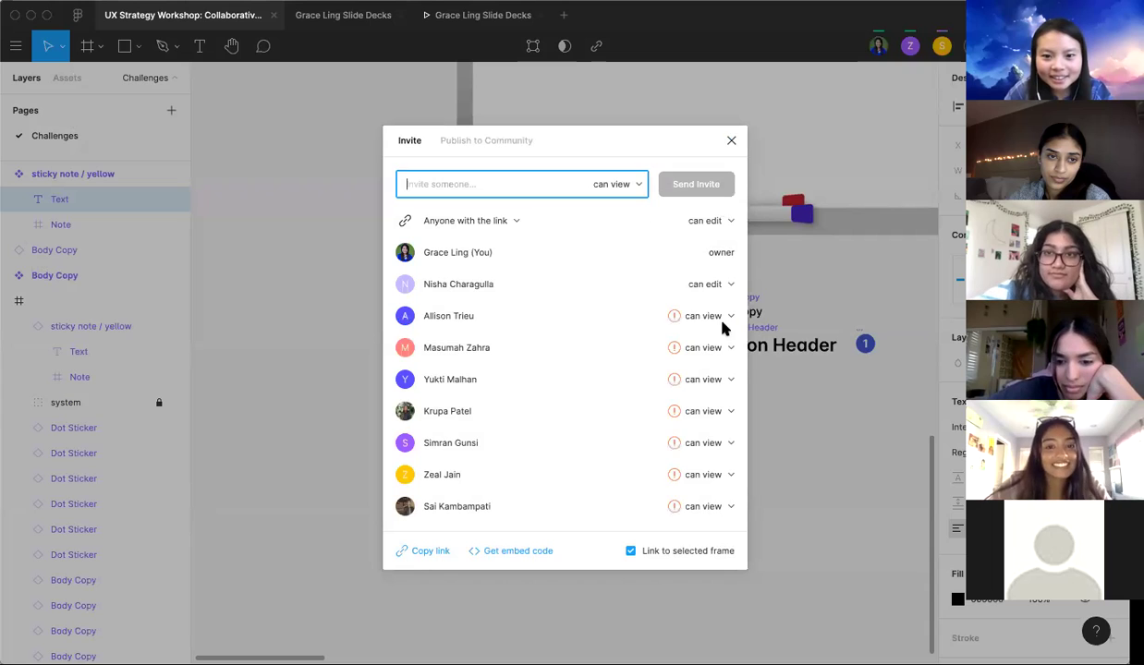
Step: Change the permission of the next four listed collaborators to "can edit"
click(729, 317)
click(725, 297)
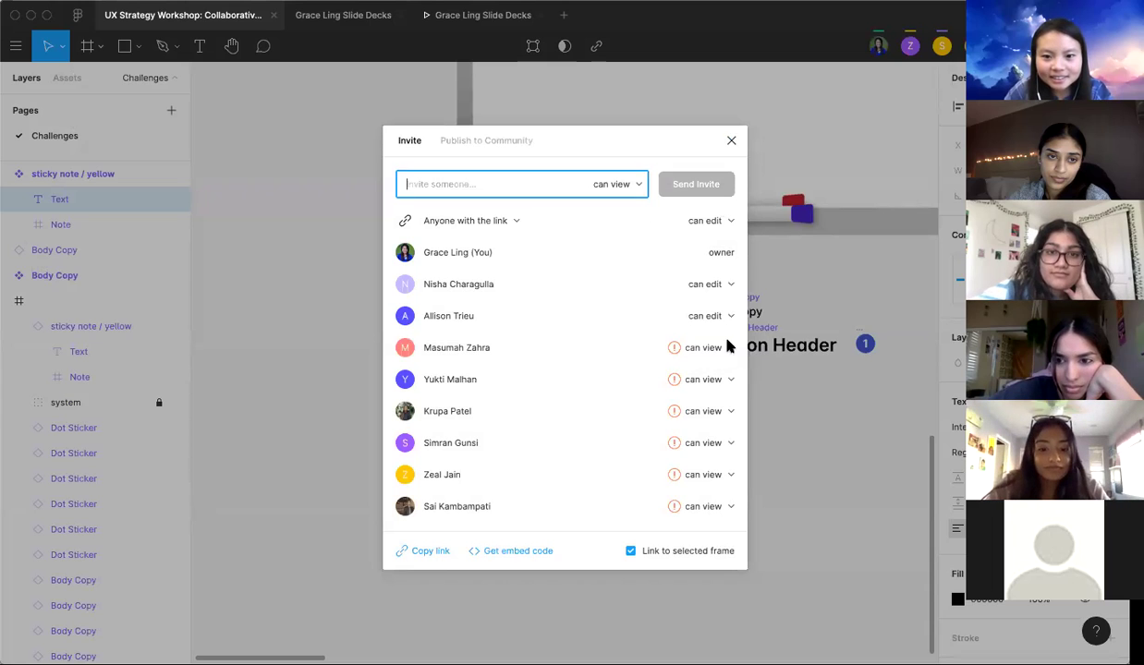
click(728, 348)
click(720, 329)
click(725, 379)
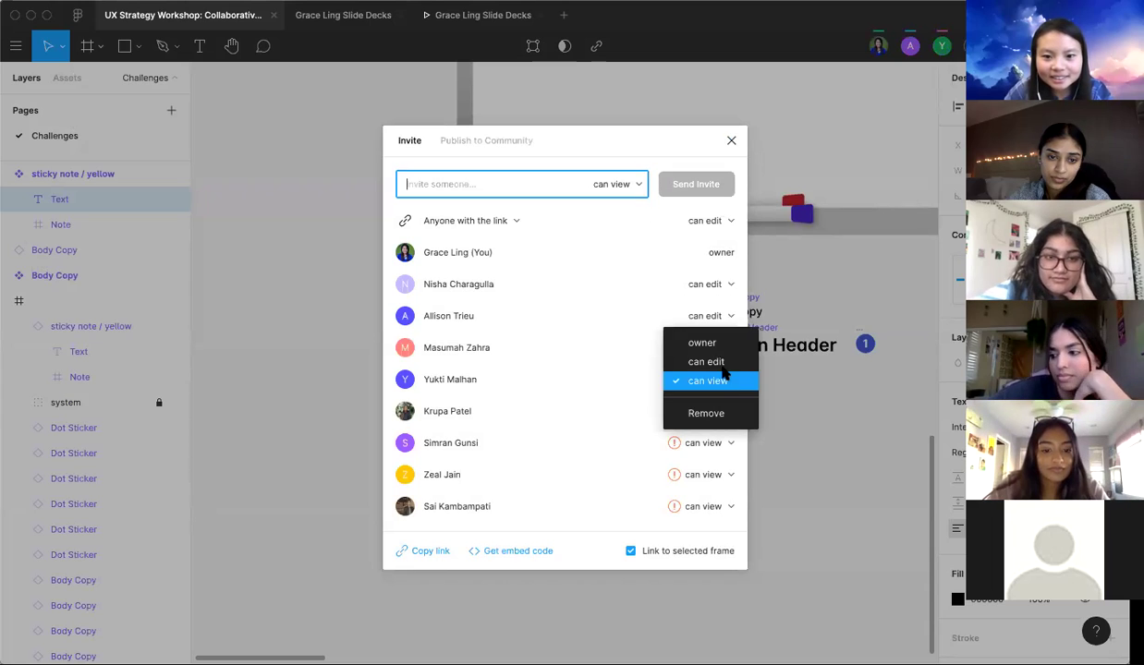
click(706, 361)
click(727, 413)
click(707, 393)
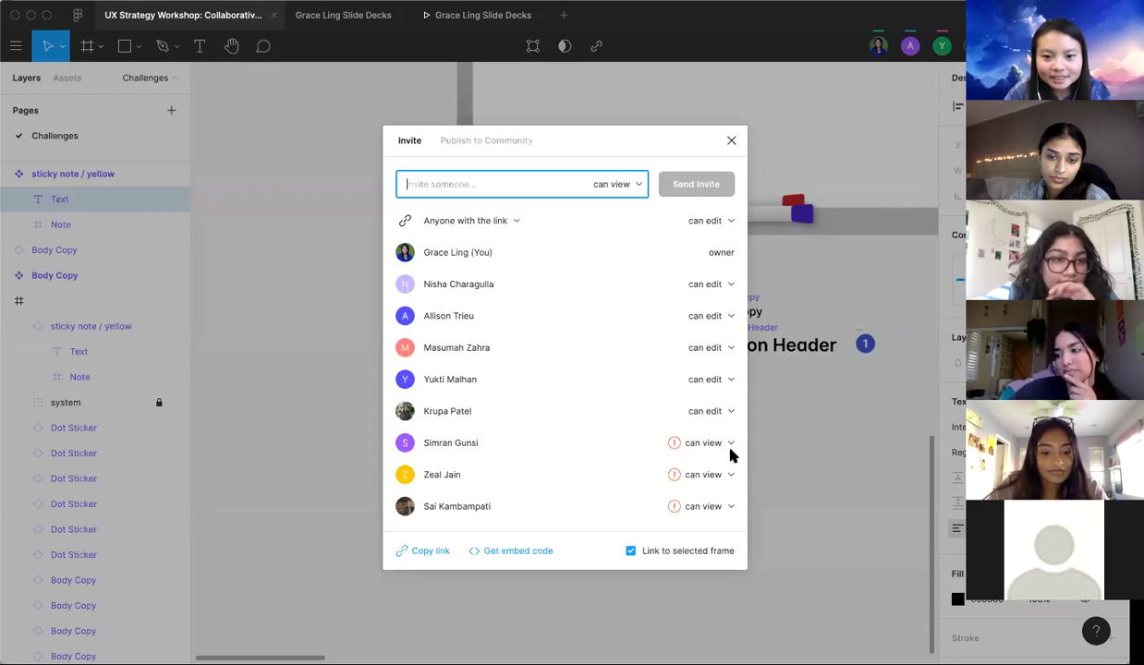
Step: Change the last three listed collaborators' permission to "can edit" and close the sharing settings
click(730, 445)
click(720, 426)
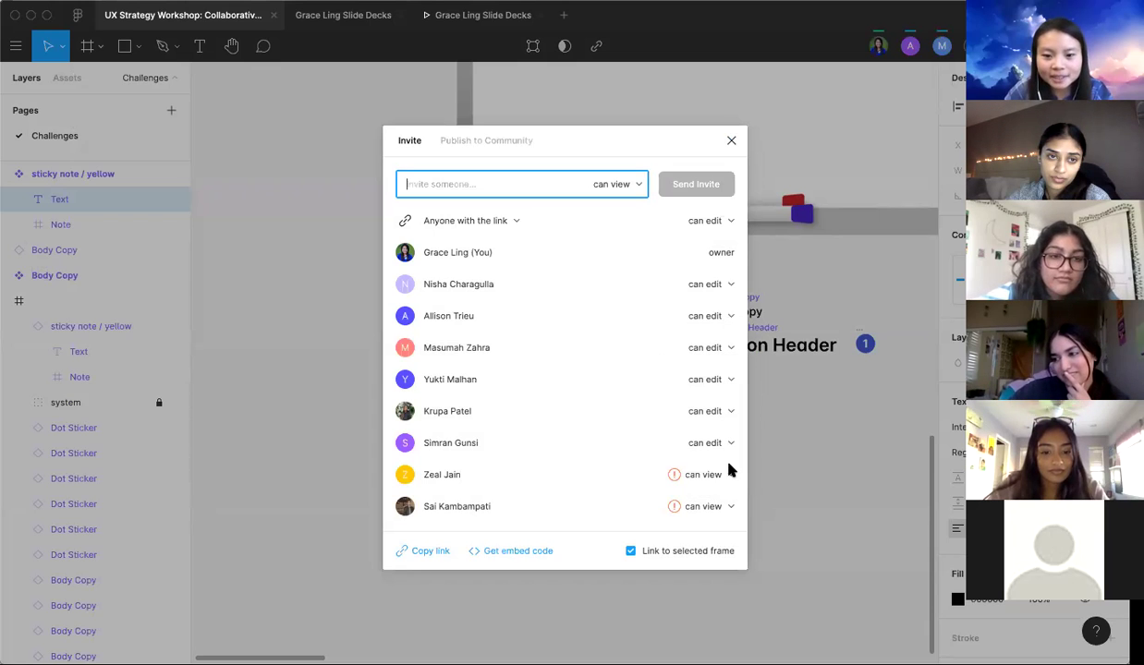
click(728, 477)
click(712, 457)
click(728, 508)
click(723, 490)
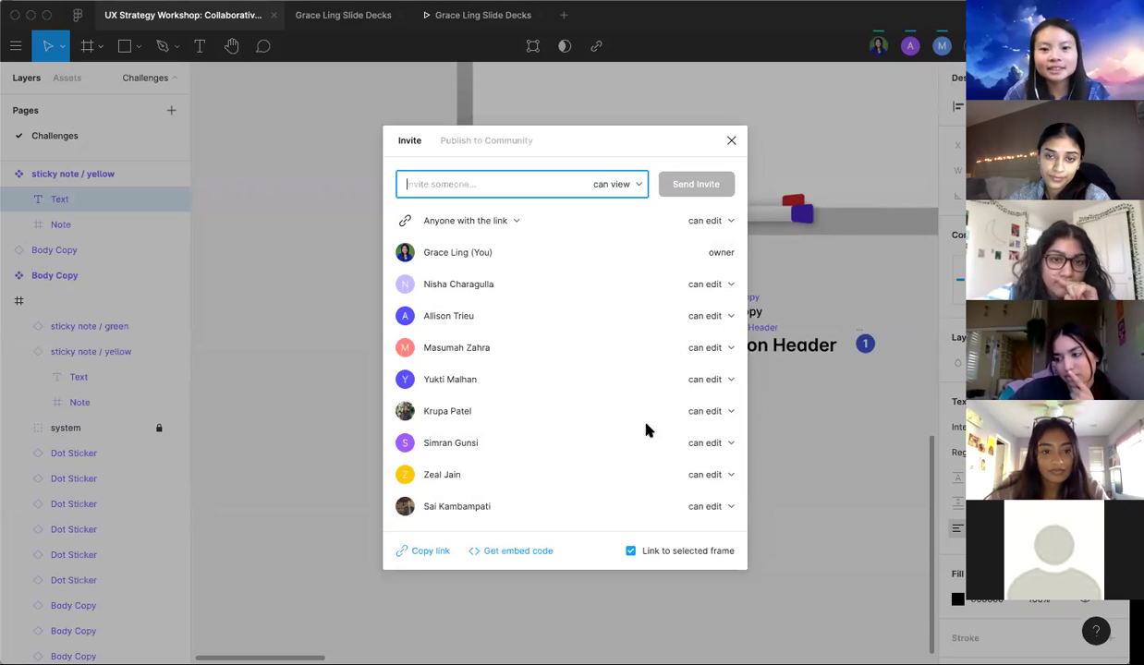
click(730, 138)
Step: Enlarge the font size of the text in the original yellow sticky note component below the time-travel whiteboard
scroll(536, 462, down, 5)
click(535, 448)
scroll(476, 453, up, 5)
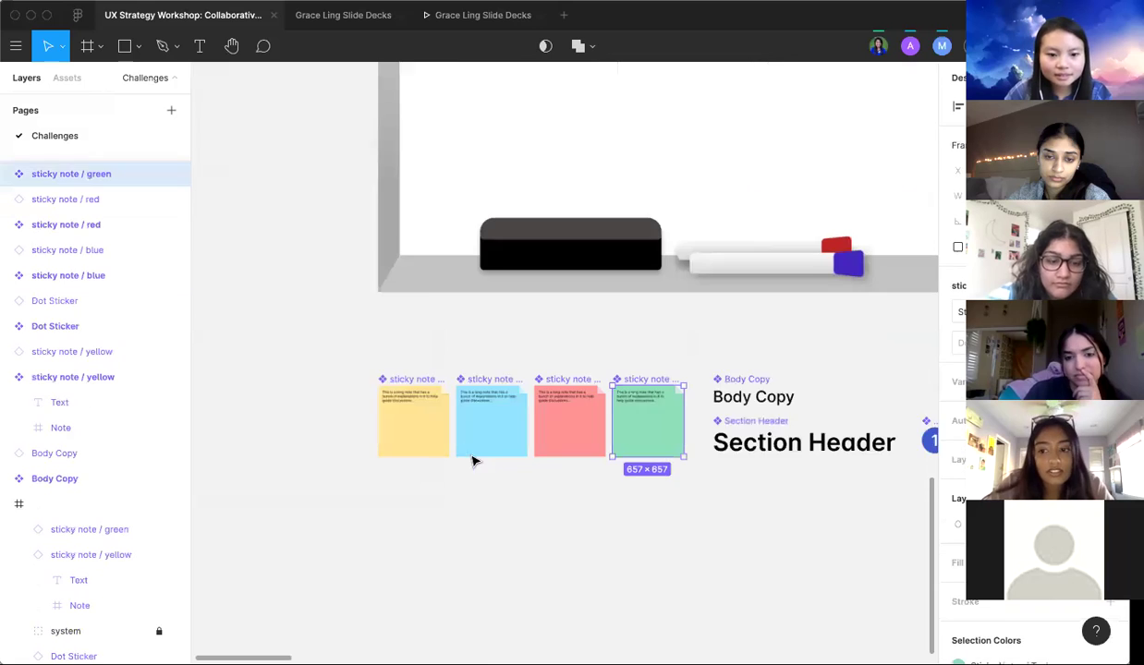
click(411, 400)
double_click(411, 400)
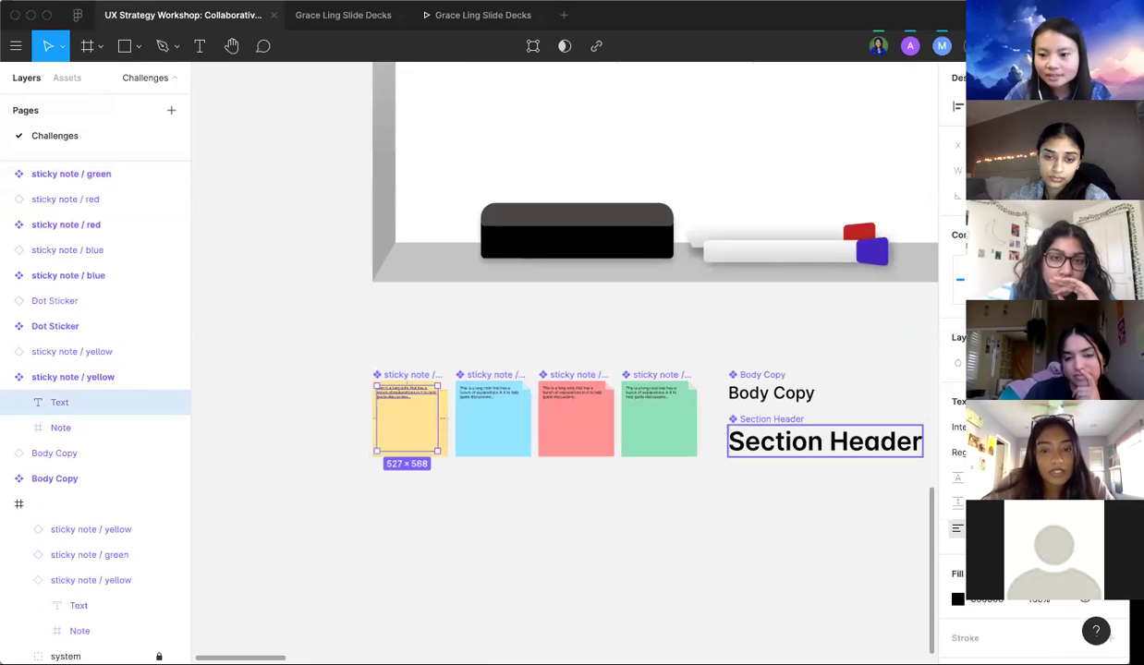
scroll(1072, 628, down, 3)
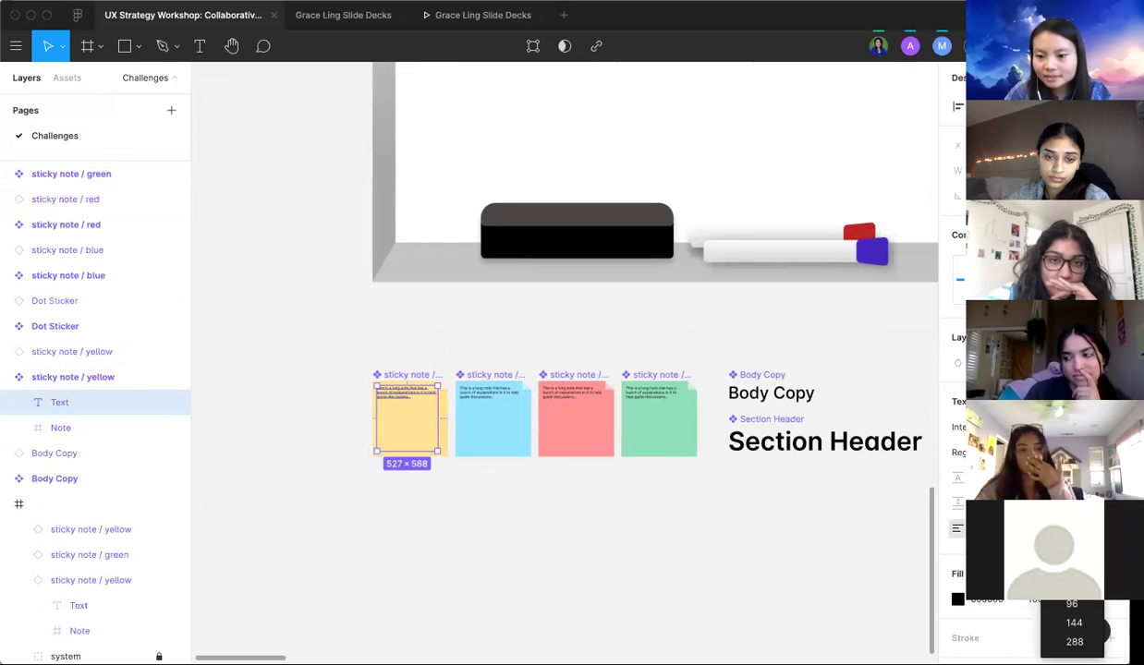
click(1072, 545)
click(709, 503)
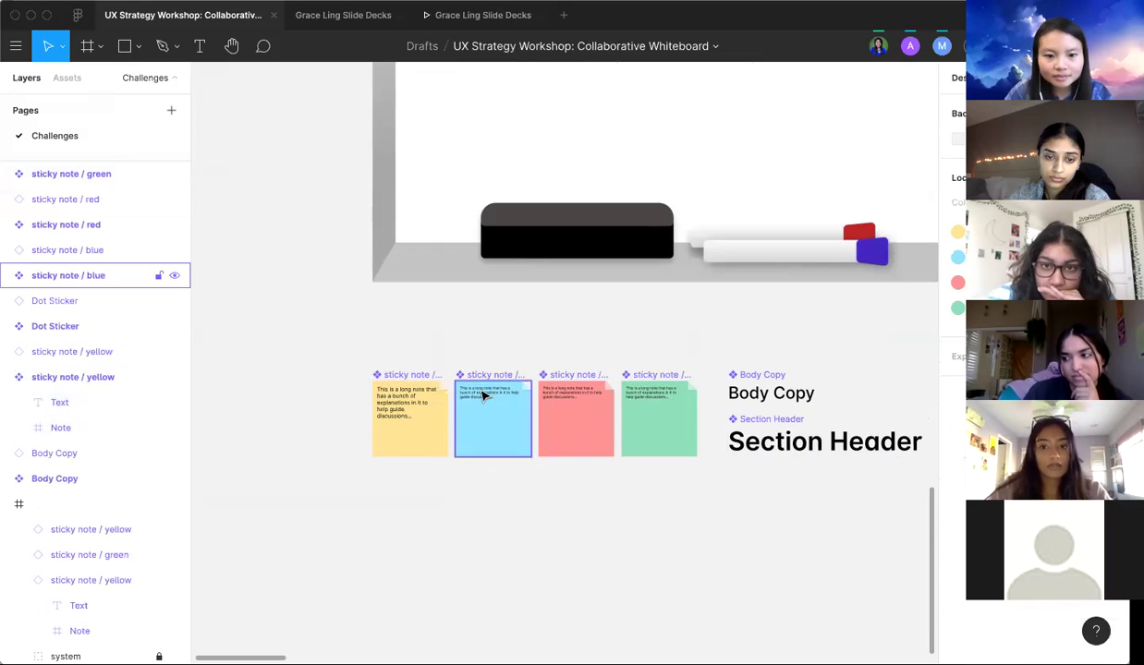
Step: Check the yellow component's text size and enlarge the blue sticky note component's text to match it
click(480, 390)
double_click(479, 390)
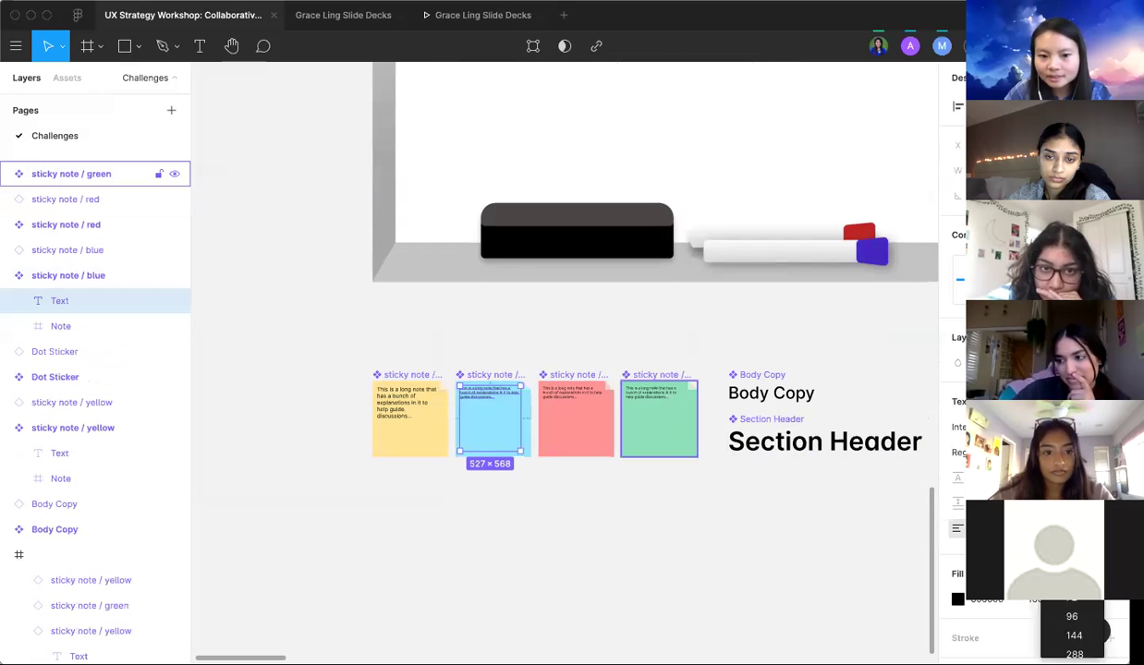
click(409, 404)
double_click(409, 404)
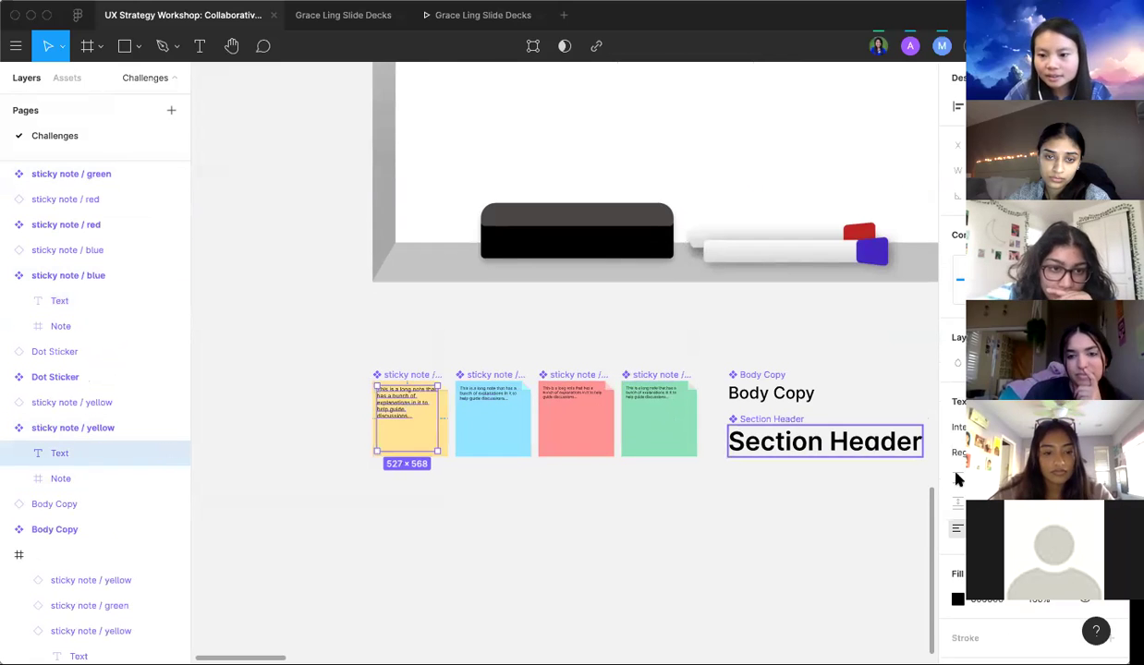
double_click(488, 401)
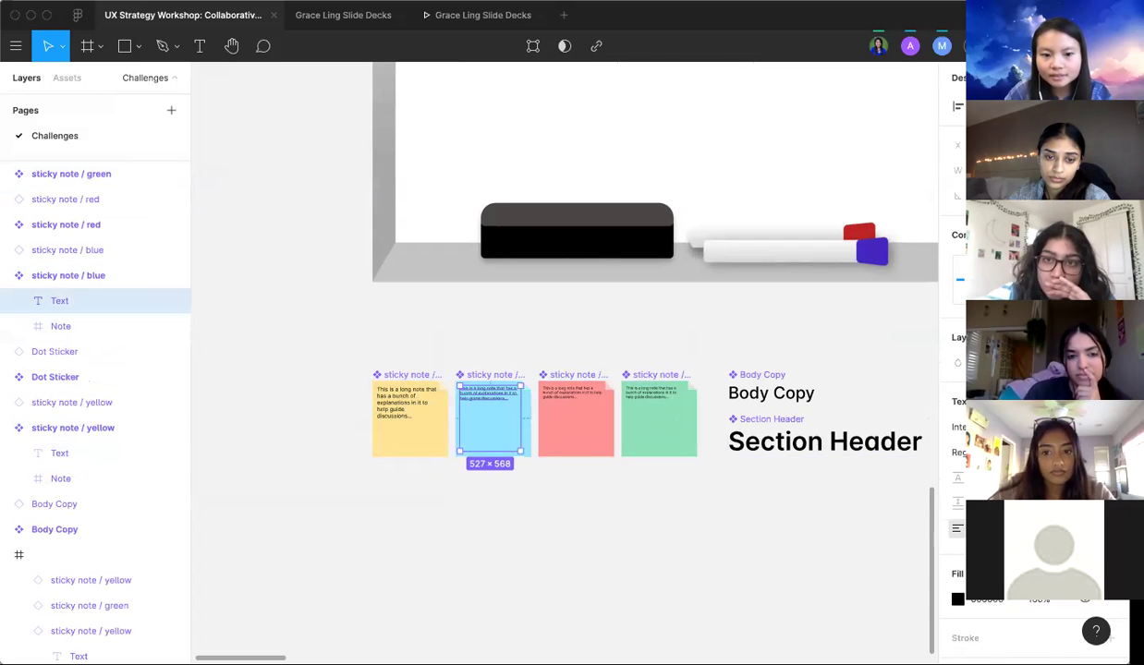
click(637, 516)
Step: Enlarge the text in the red and green sticky note components to match the yellow and blue ones
double_click(563, 397)
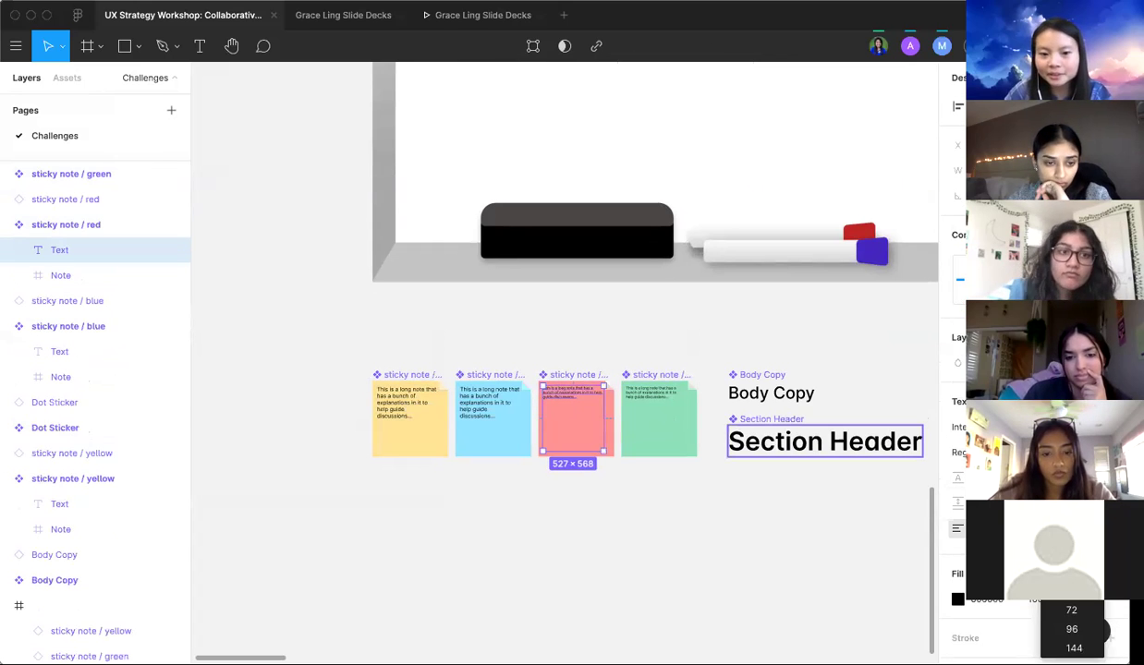
key(Escape)
double_click(652, 400)
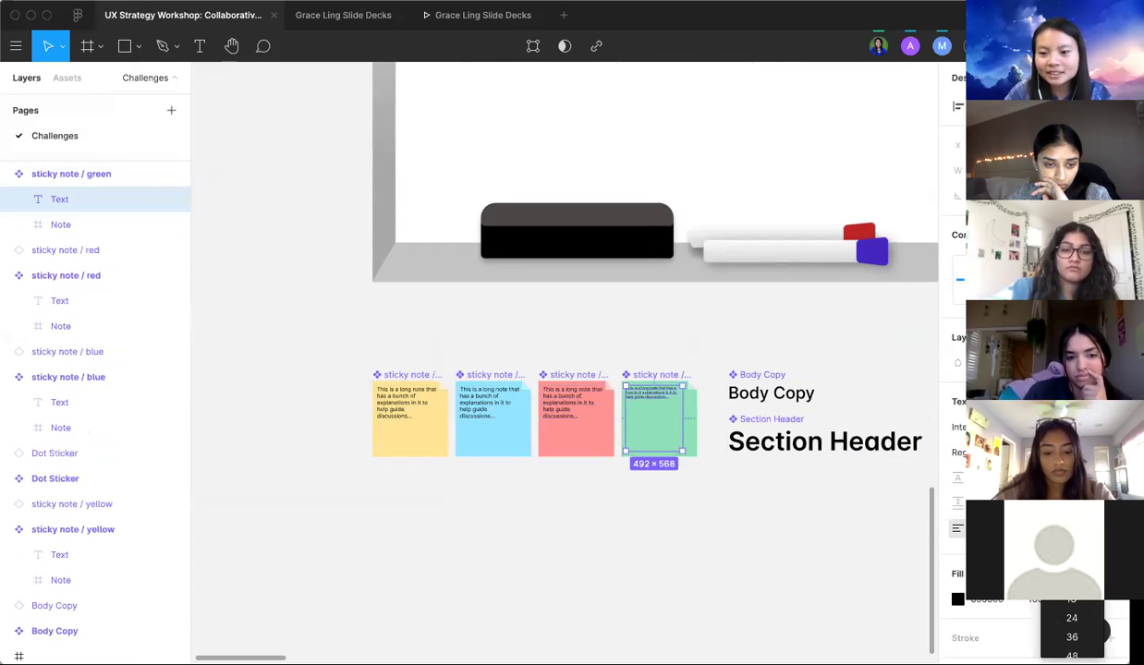
key(Escape)
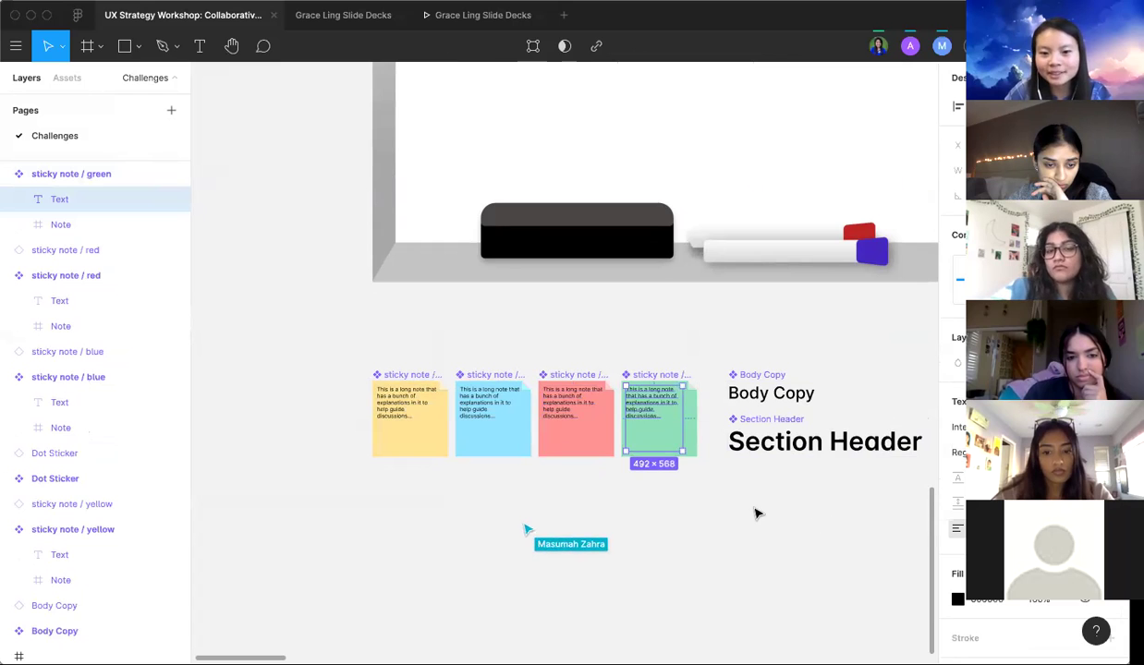
click(756, 514)
Step: Return to the mentorship whiteboard and review the sticky notes under Why? along with the board's overall layout
scroll(756, 514, down, 3)
scroll(756, 514, right, 5)
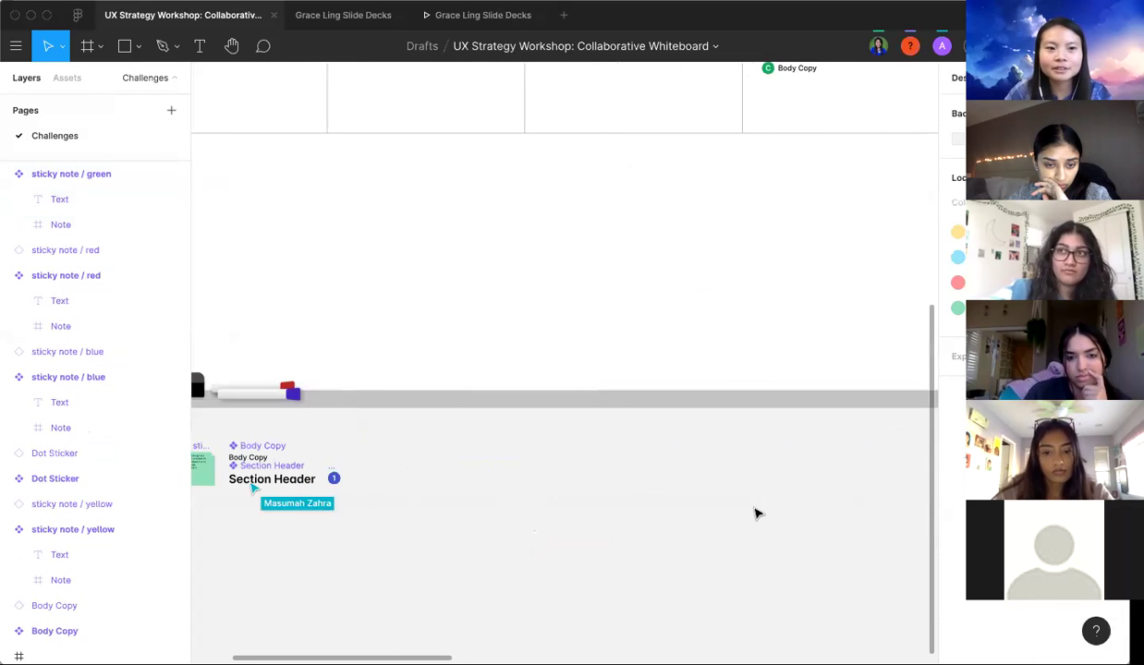
scroll(756, 514, right, 2)
scroll(756, 514, down, 3)
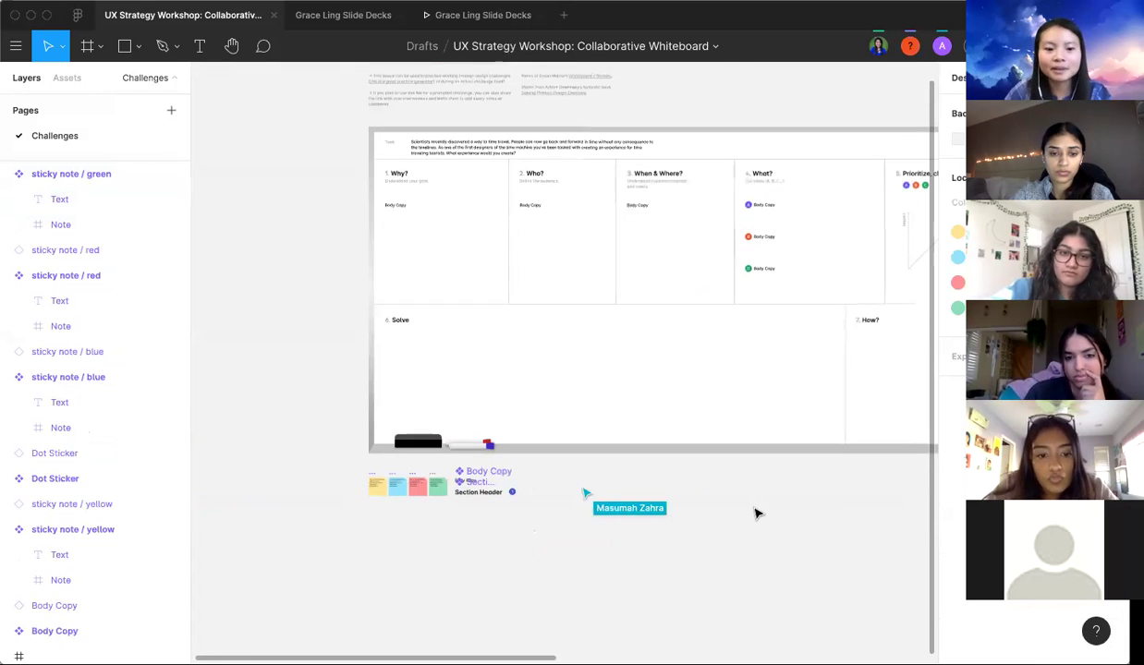
scroll(756, 514, left, 5)
scroll(756, 514, right, 5)
scroll(487, 185, up, 2)
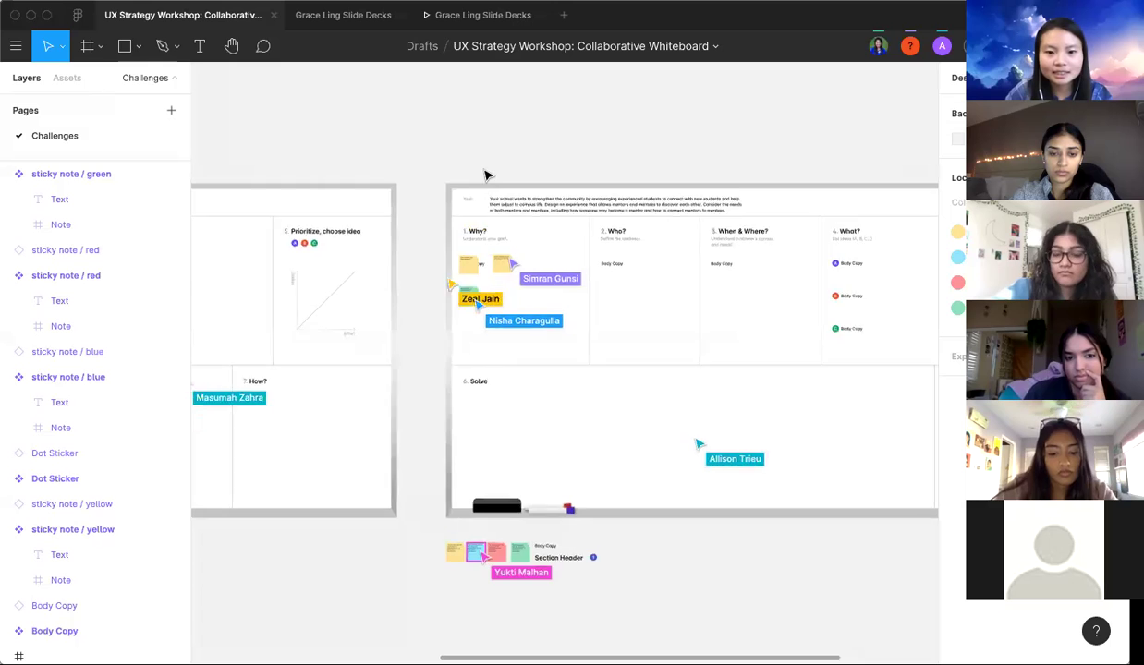
scroll(462, 273, up, 6)
scroll(451, 342, down, 4)
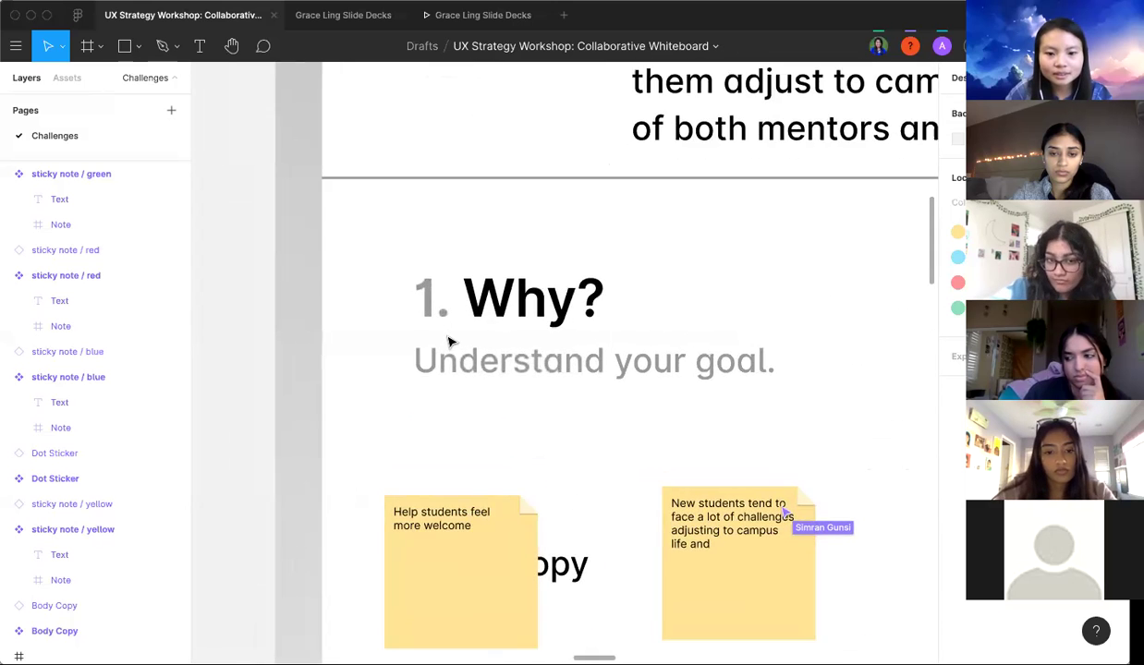
scroll(450, 342, down, 6)
scroll(450, 342, down, 3)
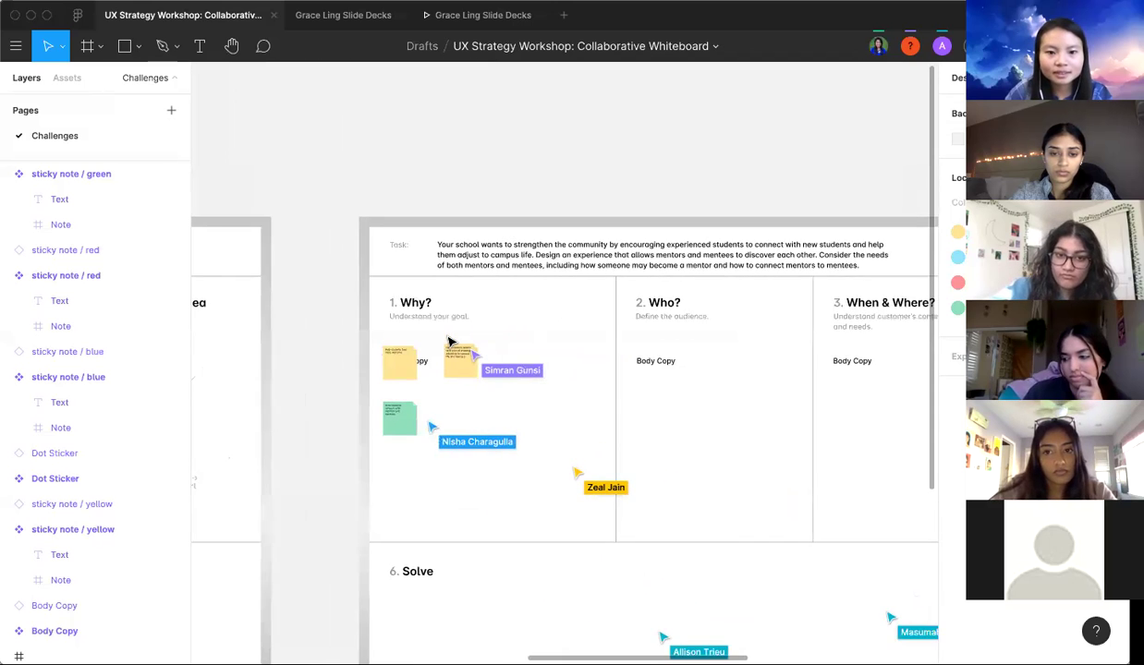
scroll(444, 338, left, 3)
scroll(445, 341, down, 5)
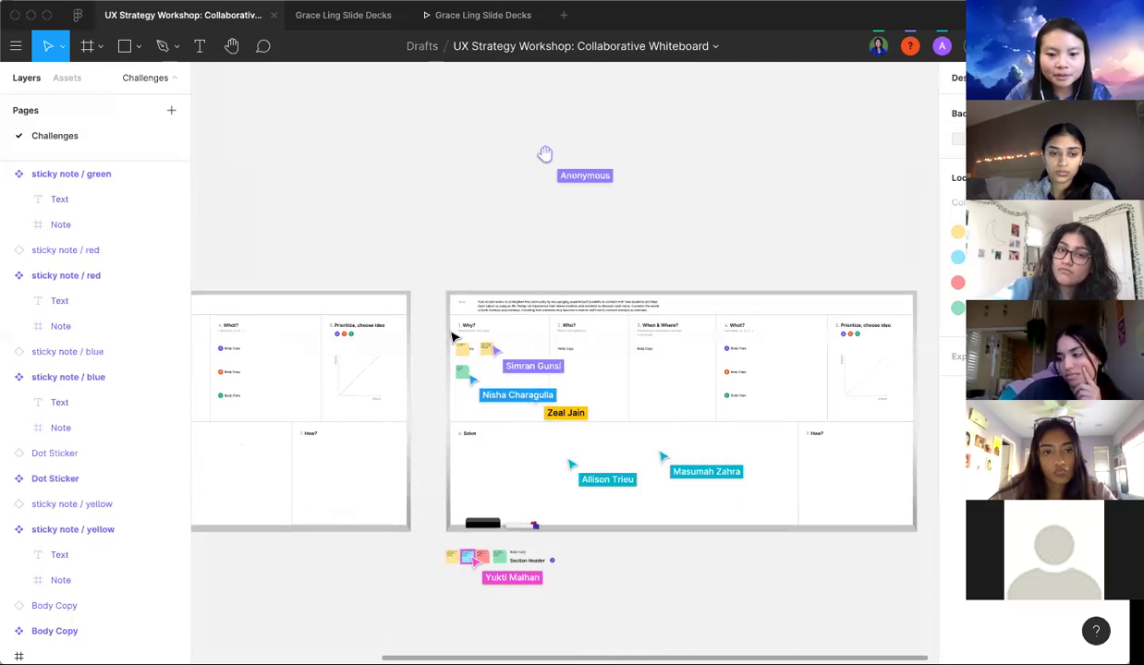
scroll(453, 338, left, 5)
scroll(554, 324, down, 1)
scroll(704, 298, right, 1)
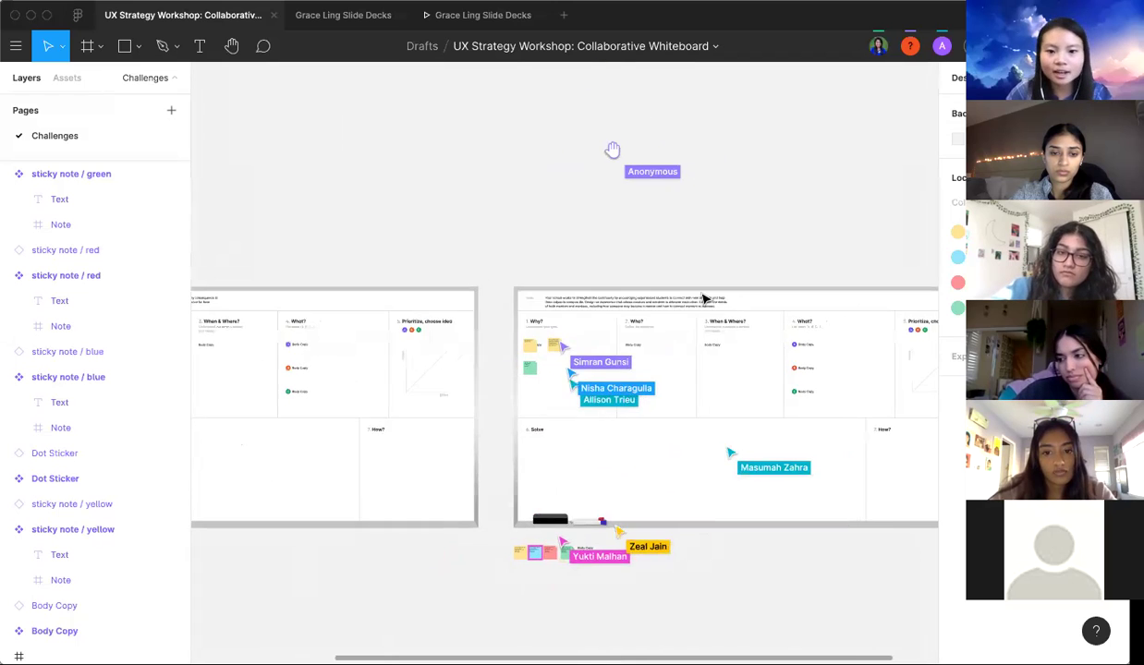
Step: Read the mentorship board's task statement and the sticky notes placed under Why?
scroll(704, 298, up, 5)
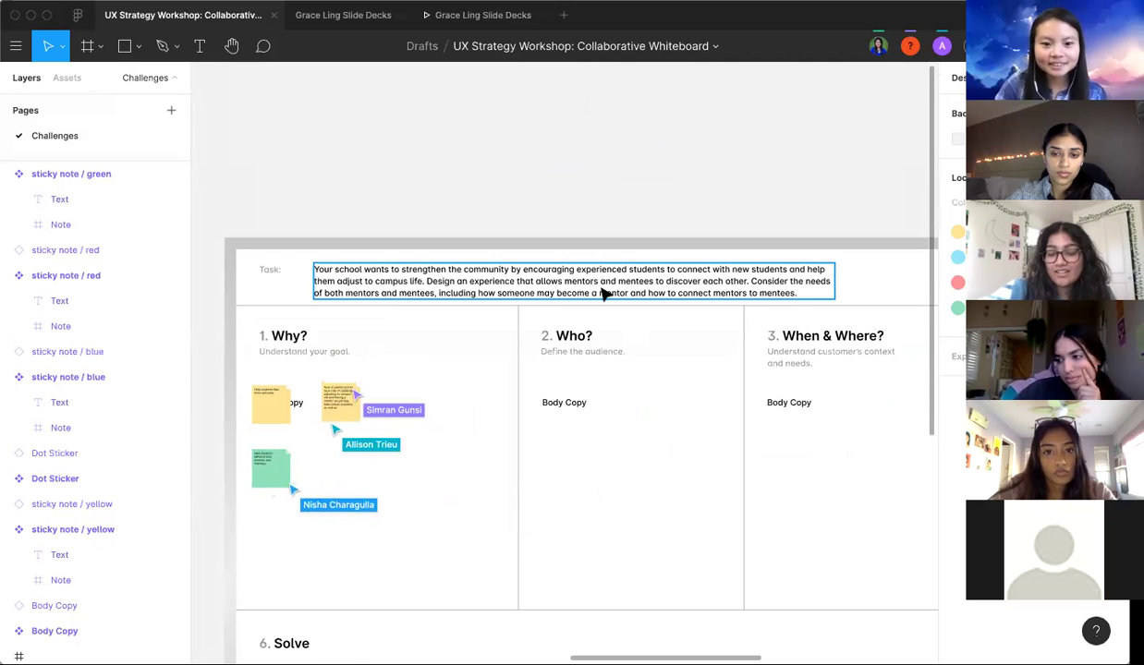
scroll(404, 345, up, 5)
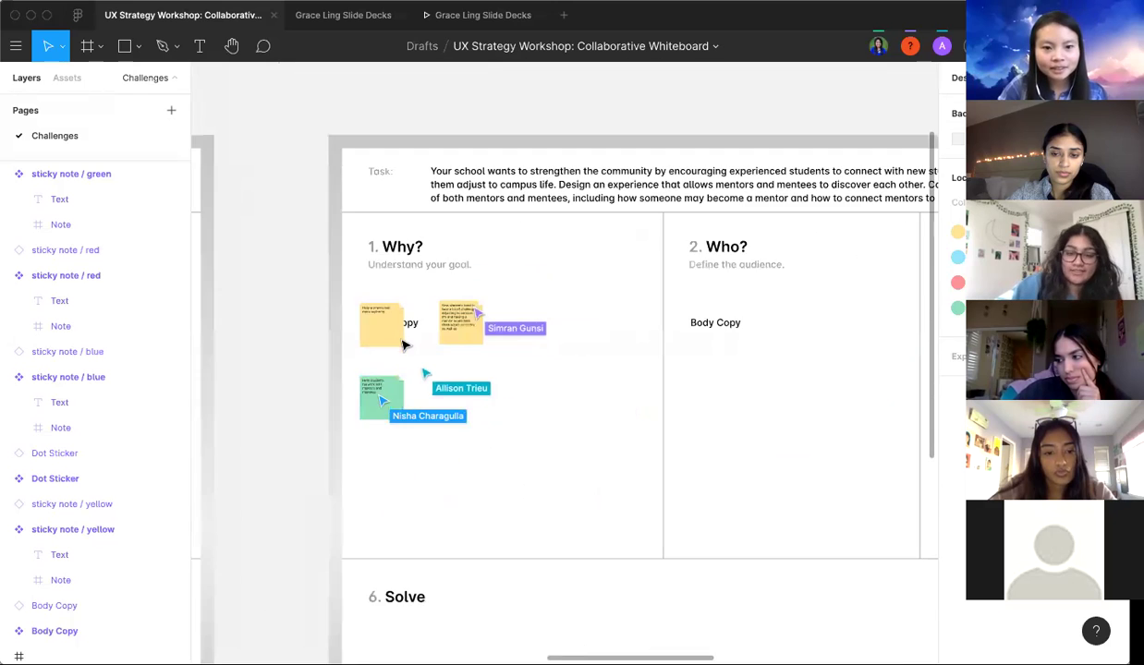
scroll(425, 312, right, 3)
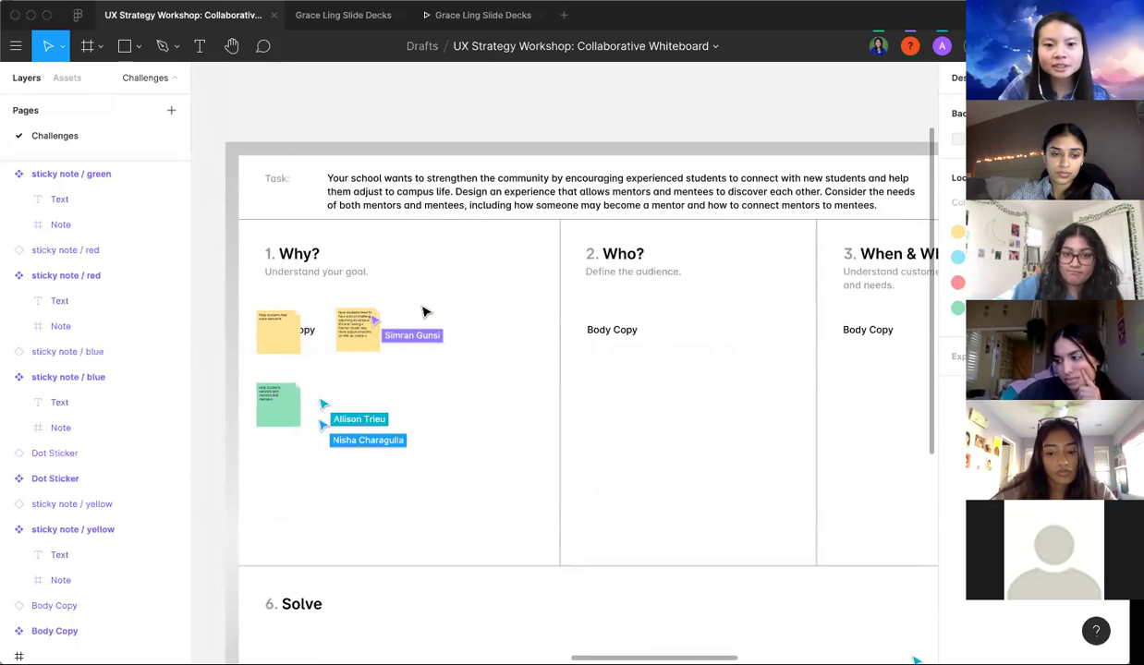
scroll(410, 262, left, 3)
scroll(409, 259, up, 6)
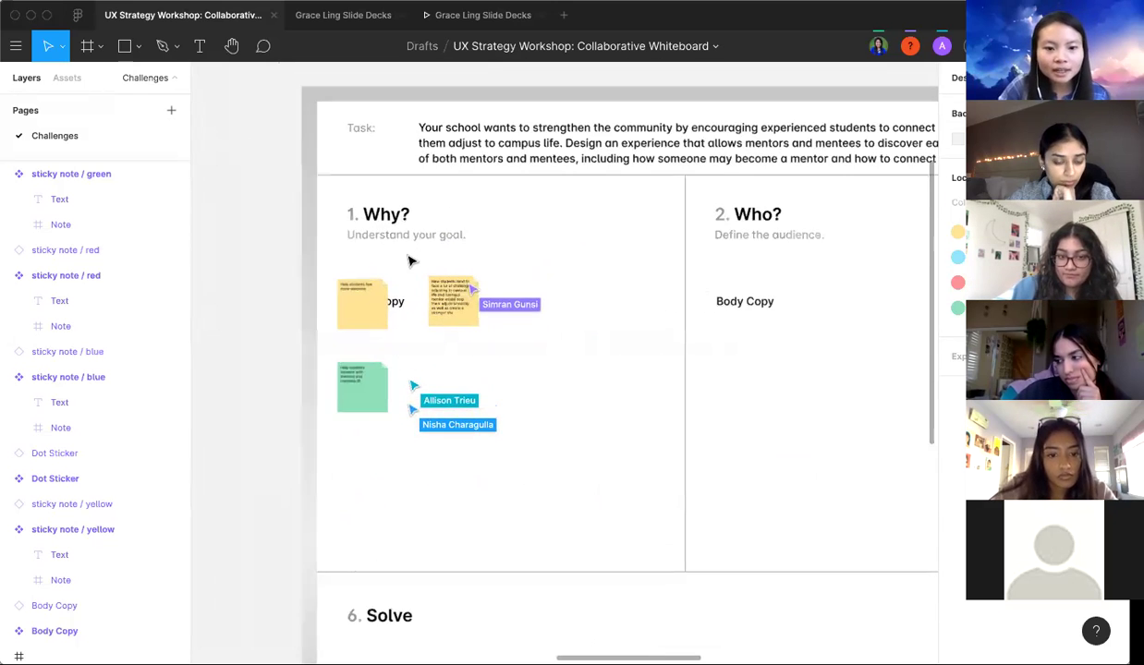
scroll(317, 308, down, 2)
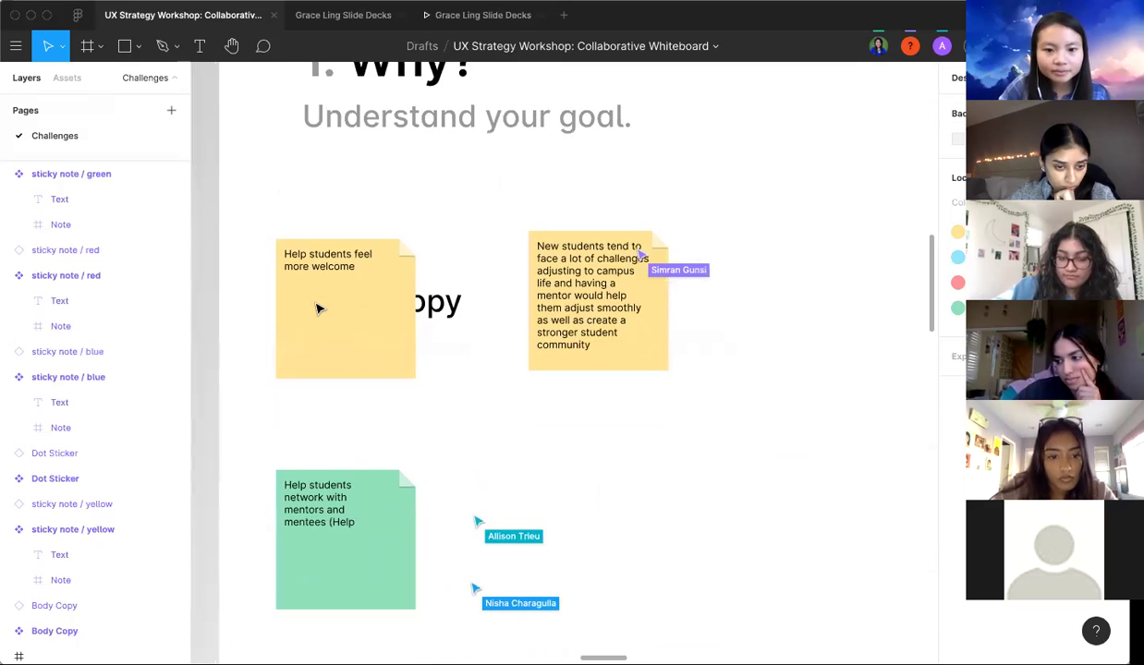
scroll(310, 313, down, 8)
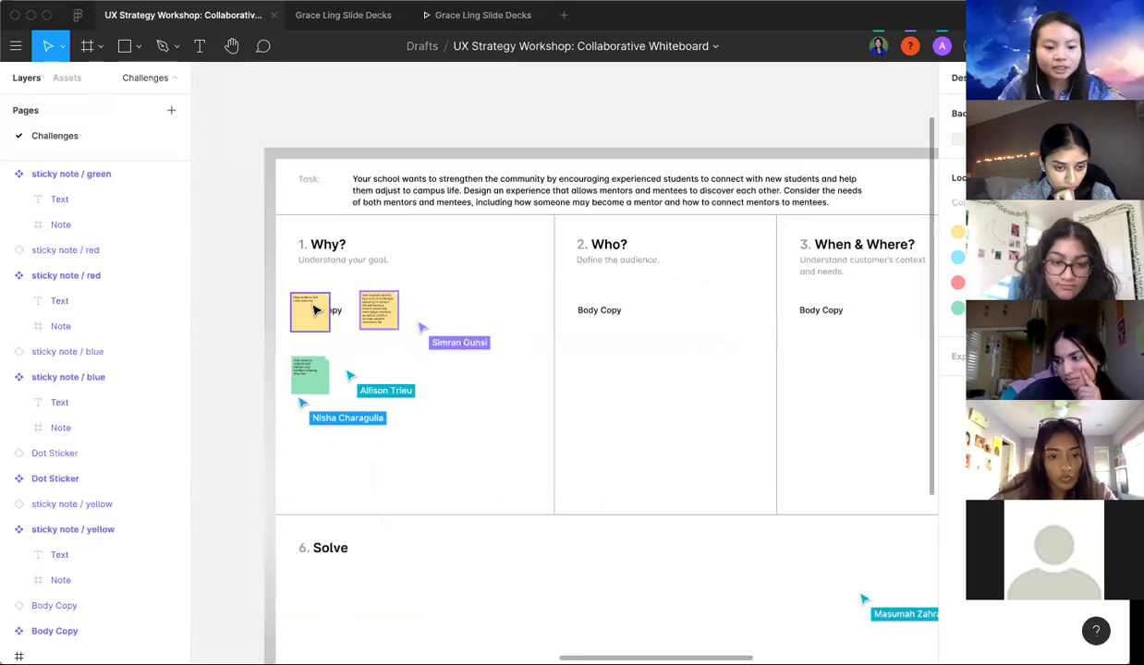
scroll(311, 335, down, 5)
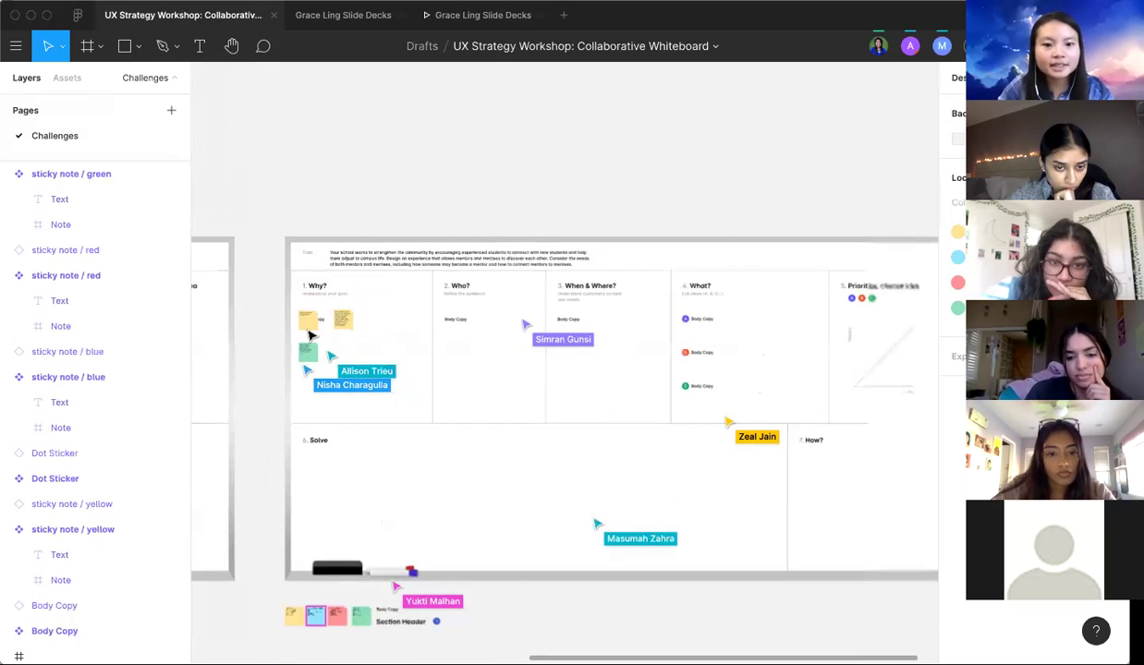
Step: Place a yellow sticky note from the set below the board under Why? and open its text for editing
scroll(312, 335, down, 3)
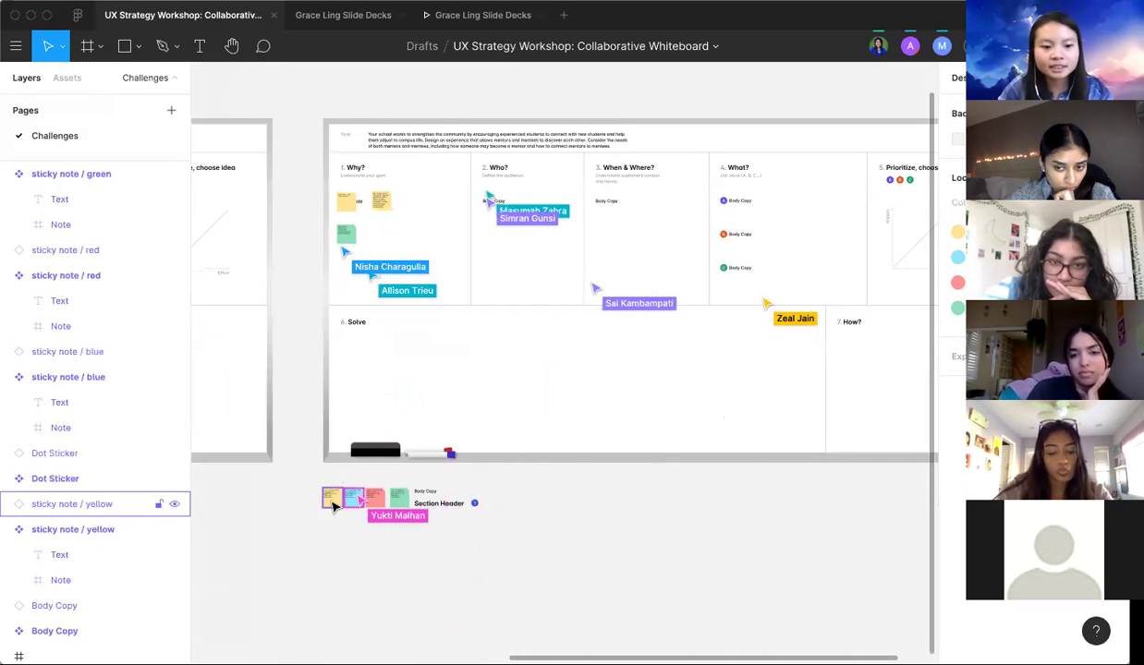
click(334, 505)
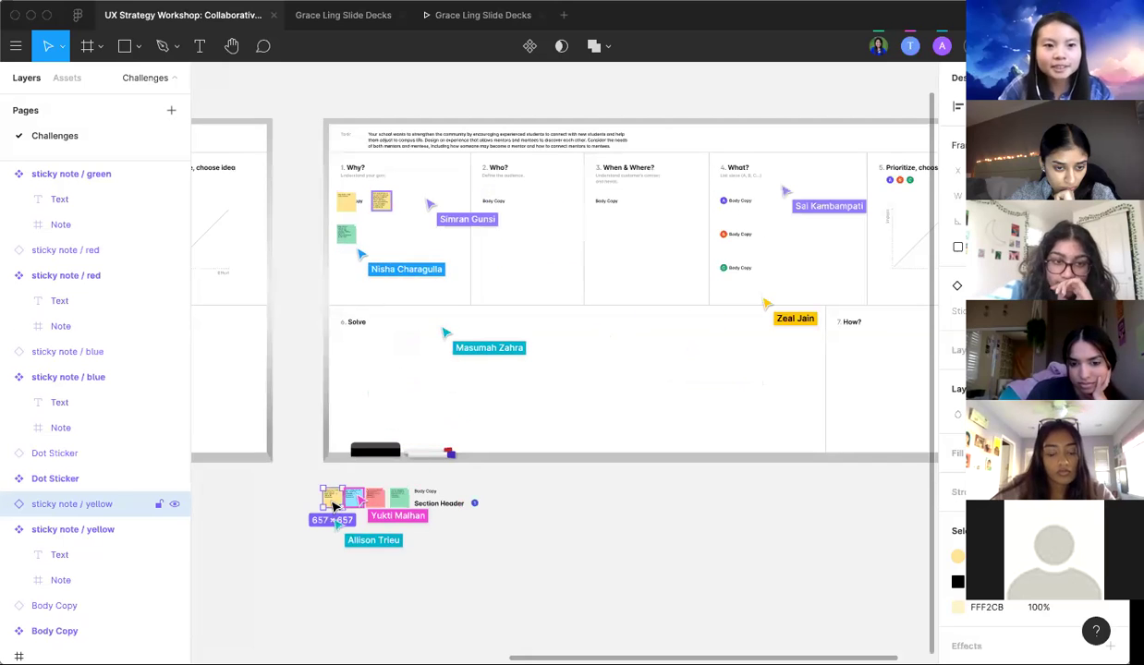
drag(334, 506, 429, 212)
scroll(428, 211, up, 5)
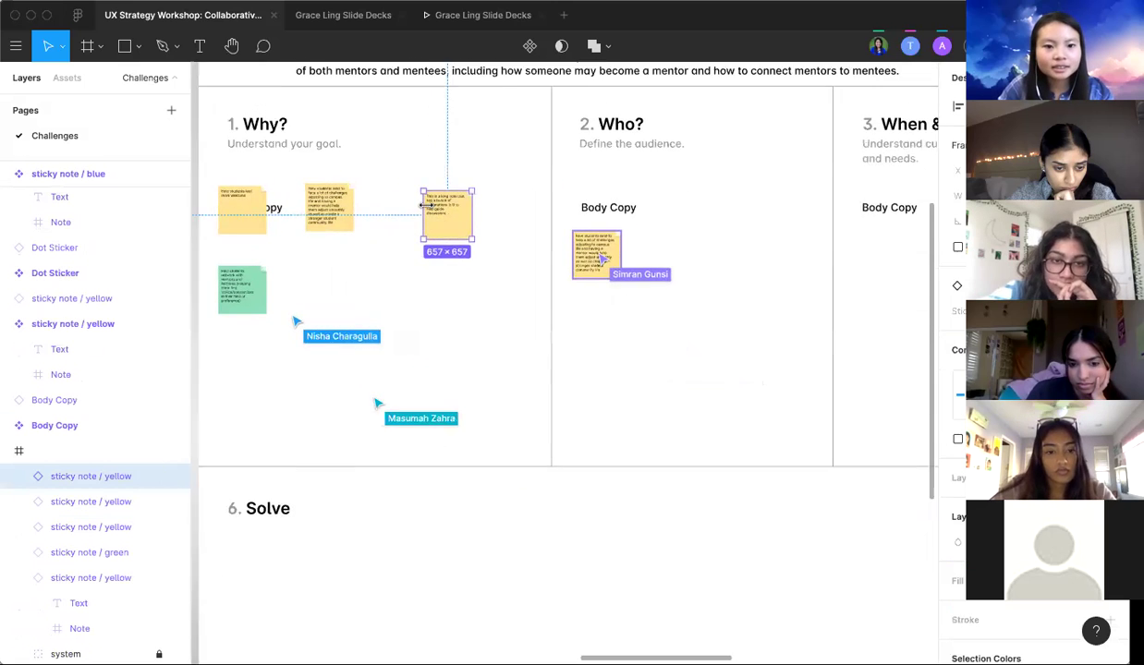
drag(525, 323, 492, 286)
scroll(492, 286, up, 4)
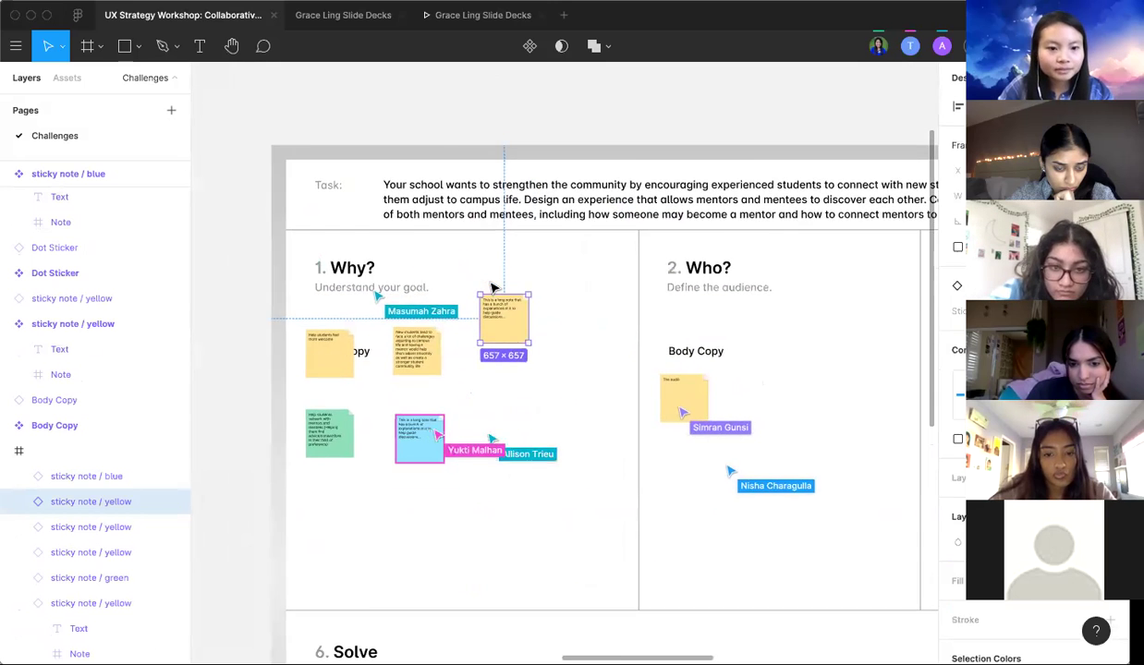
scroll(554, 294, left, 3)
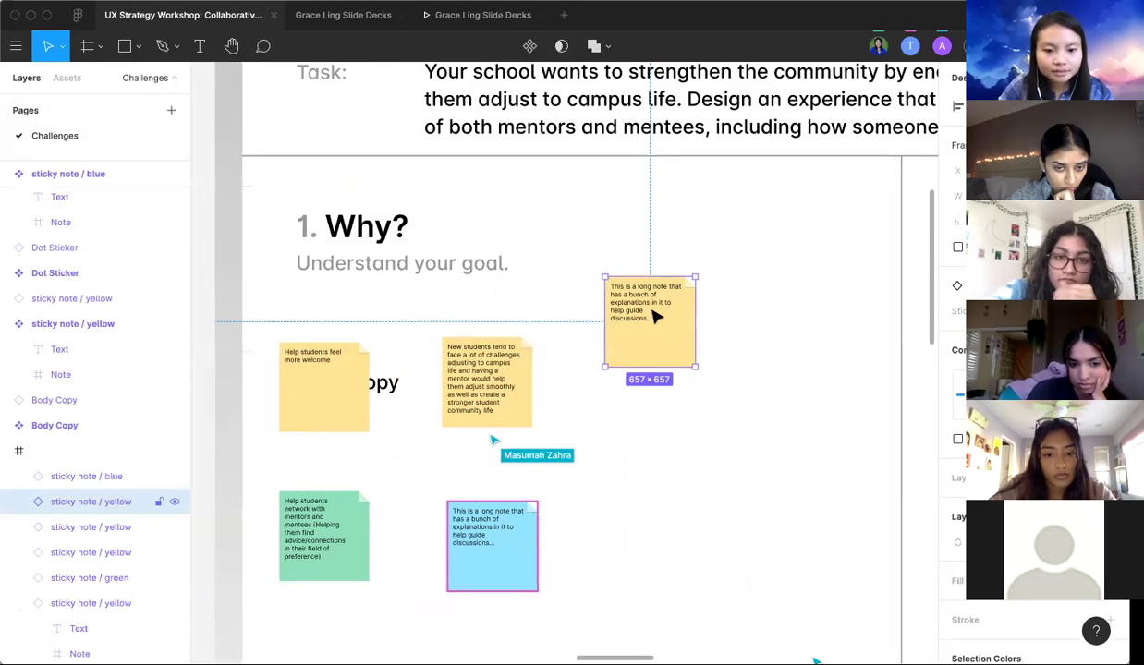
scroll(653, 317, down, 5)
scroll(503, 358, up, 2)
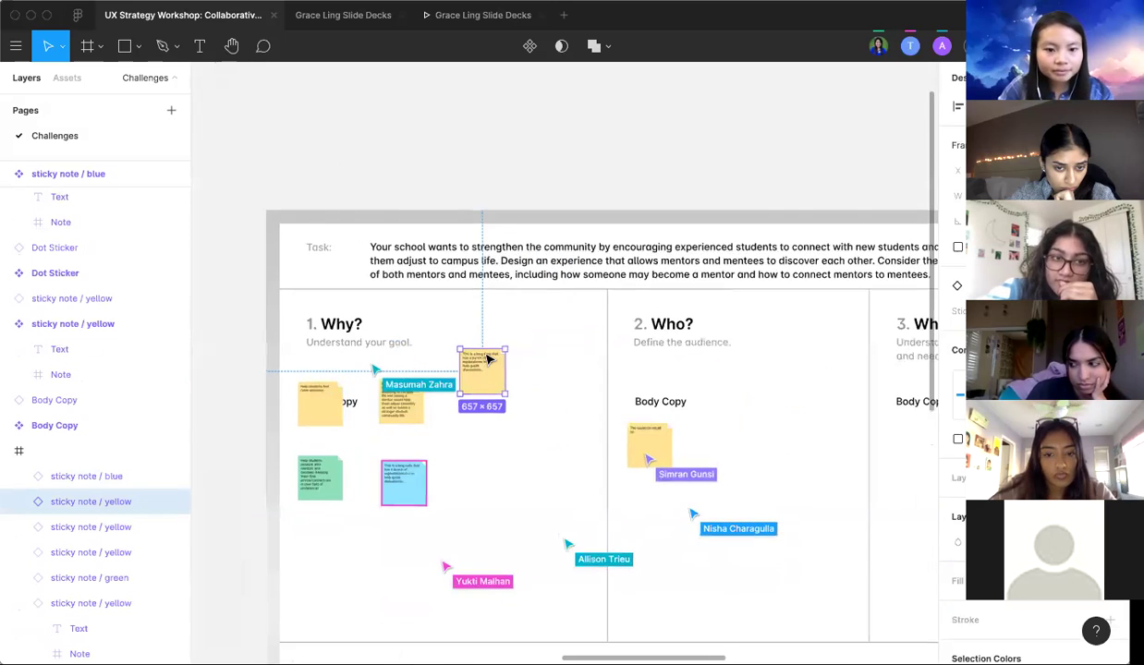
scroll(488, 359, up, 5)
double_click(466, 377)
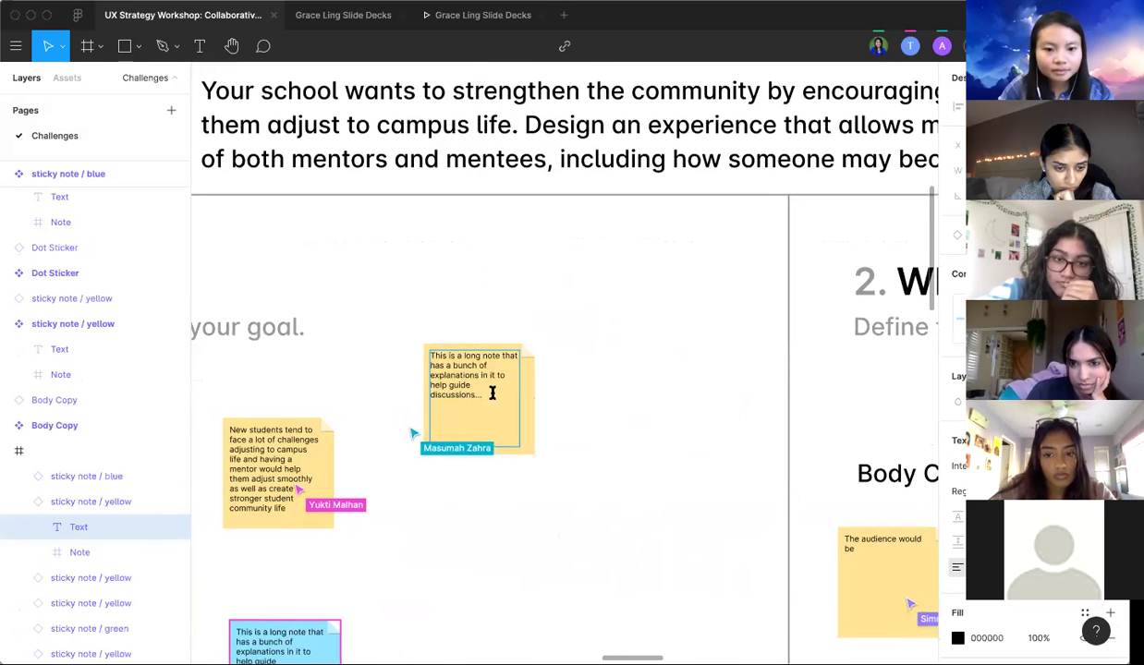
key(super+a)
Step: Review the participants' sticky notes under Why? against the task statement and the neighbouring sections
scroll(505, 296, left, 5)
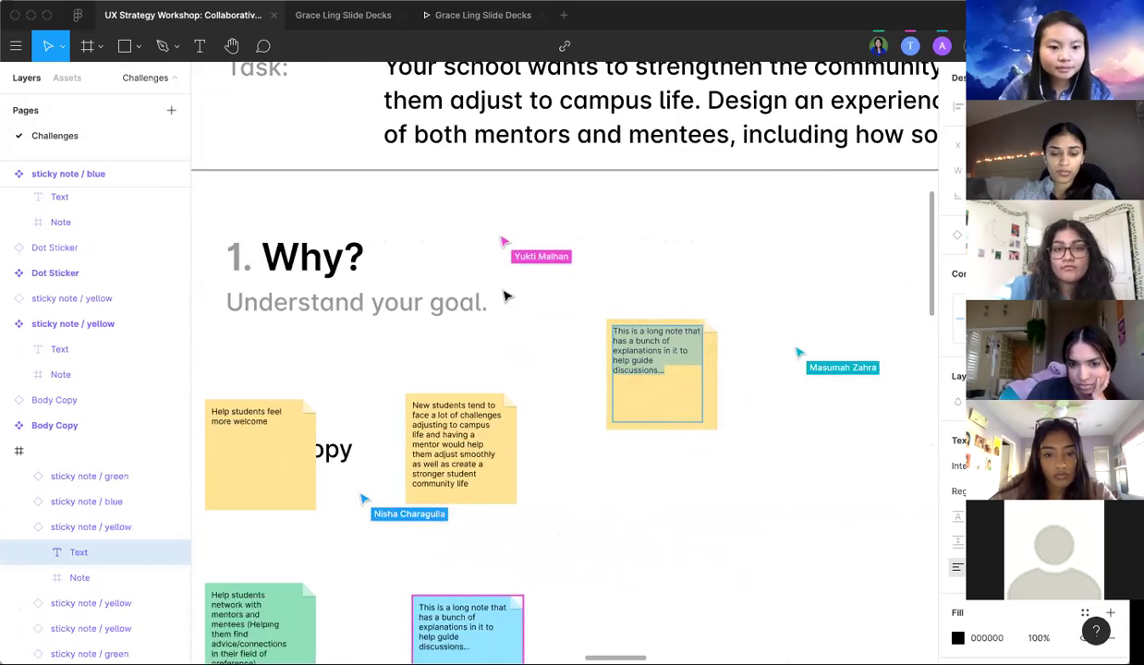
scroll(505, 296, left, 2)
scroll(506, 296, down, 2)
scroll(500, 298, up, 3)
scroll(497, 304, down, 2)
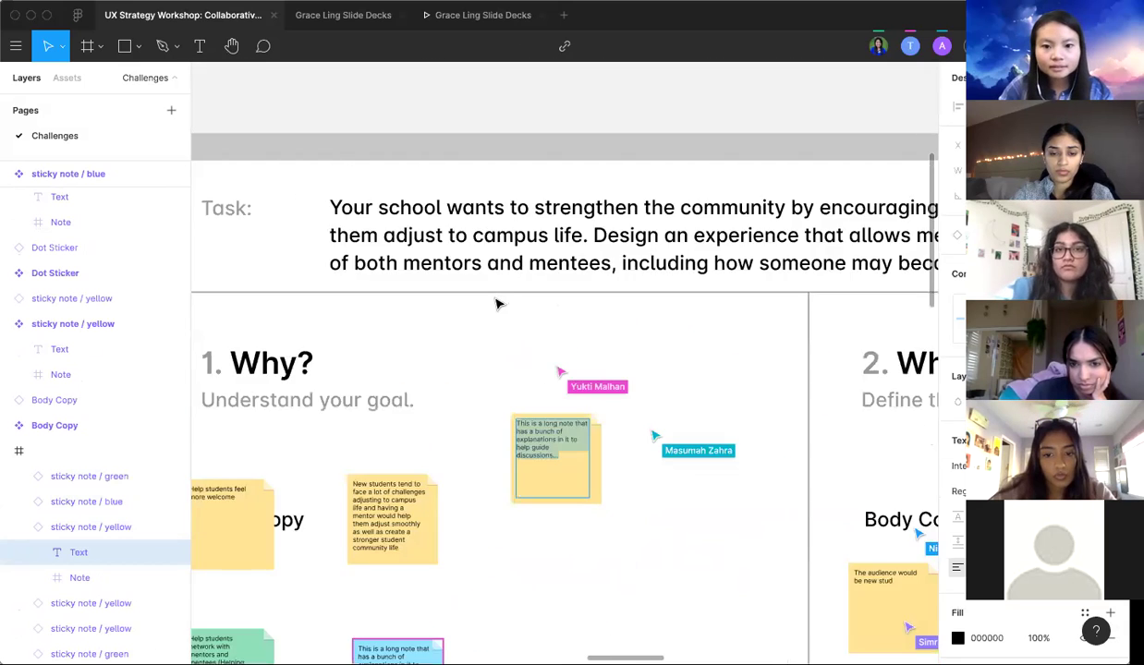
scroll(497, 303, down, 5)
scroll(497, 303, up, 2)
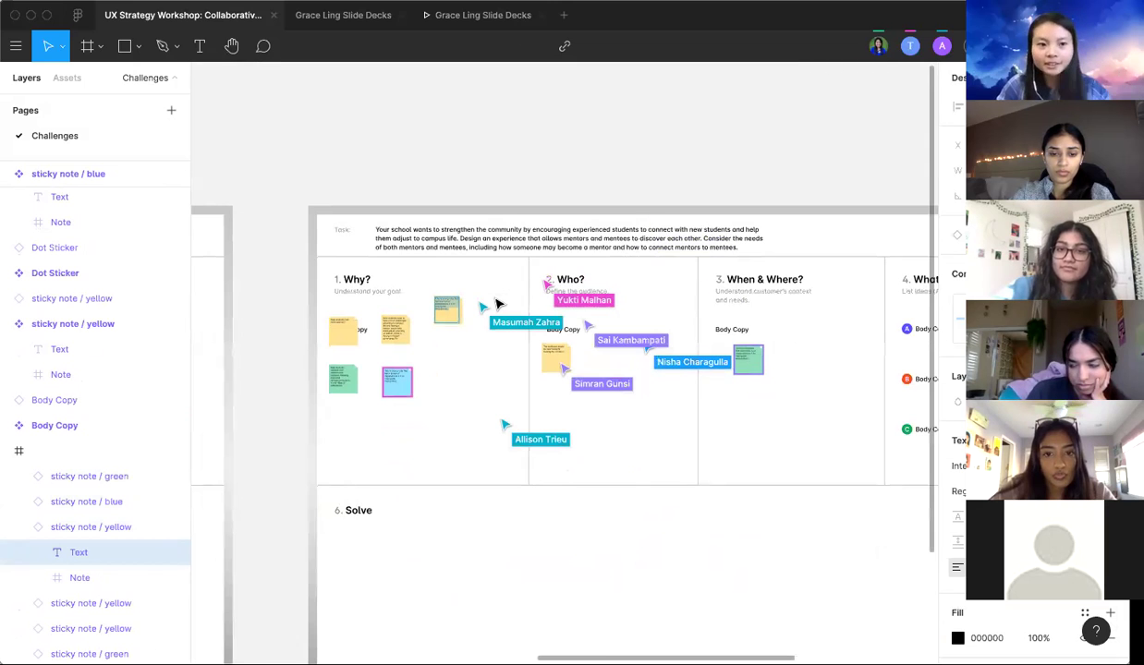
scroll(497, 303, up, 5)
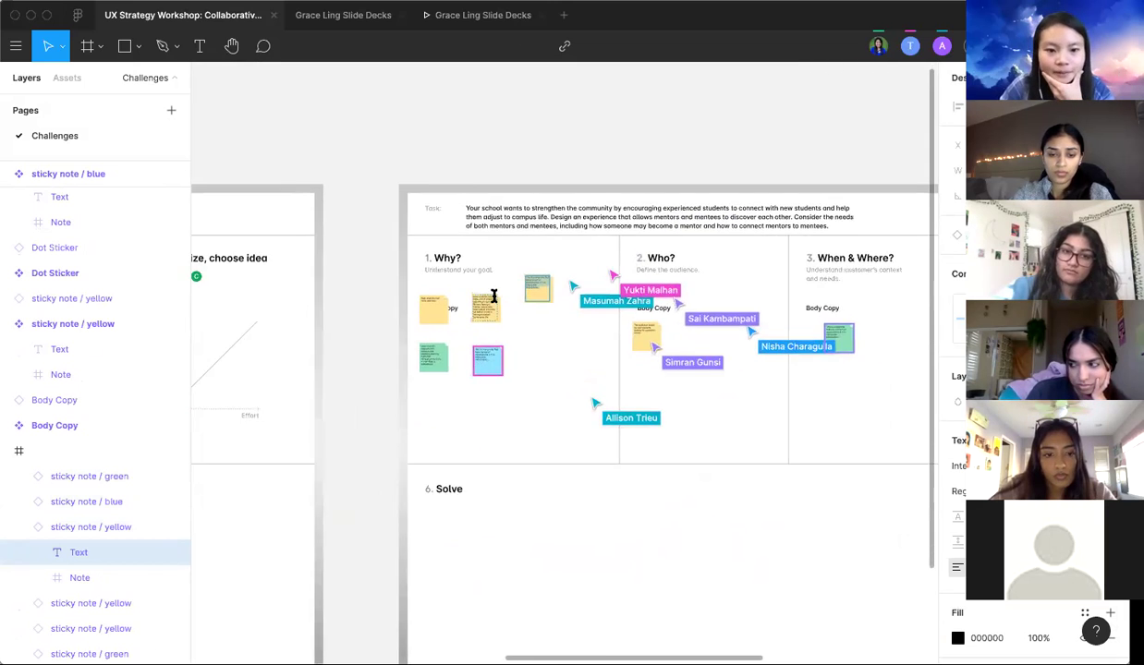
scroll(494, 296, up, 3)
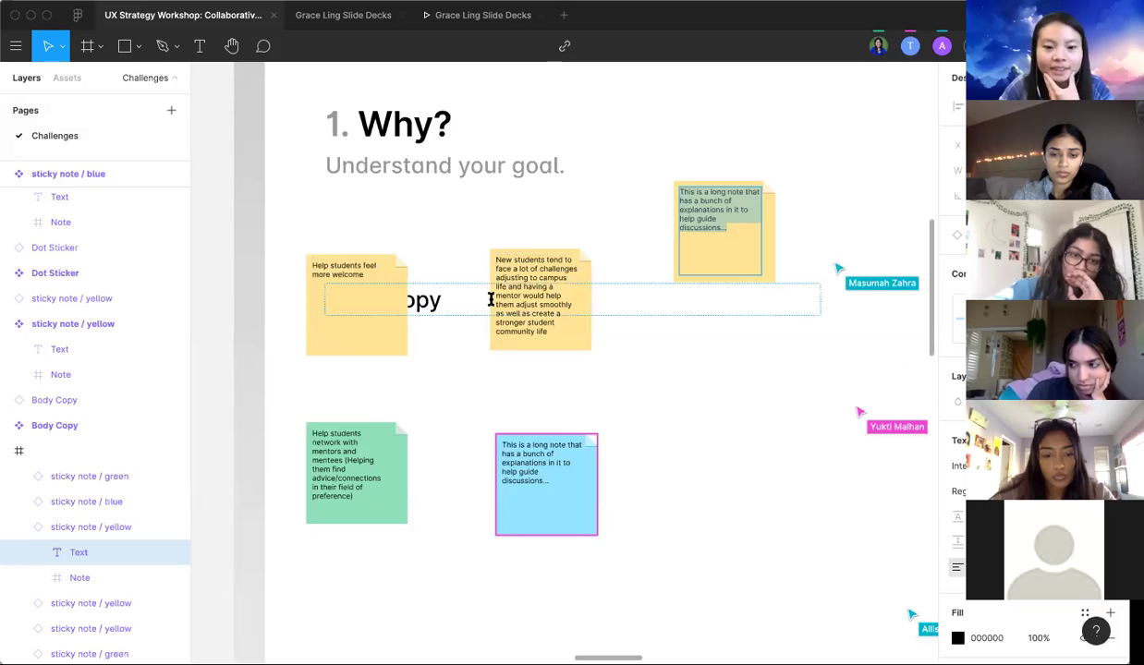
scroll(490, 298, right, 1)
scroll(491, 299, up, 1)
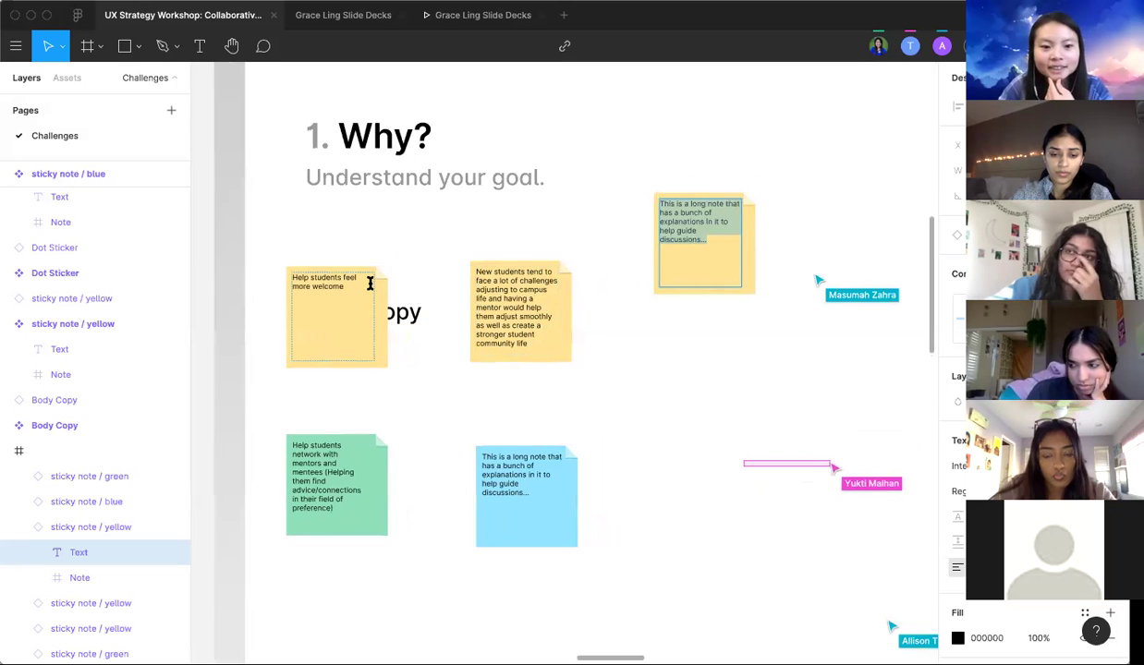
scroll(370, 284, right, 2)
scroll(370, 284, up, 1)
scroll(723, 191, down, 1)
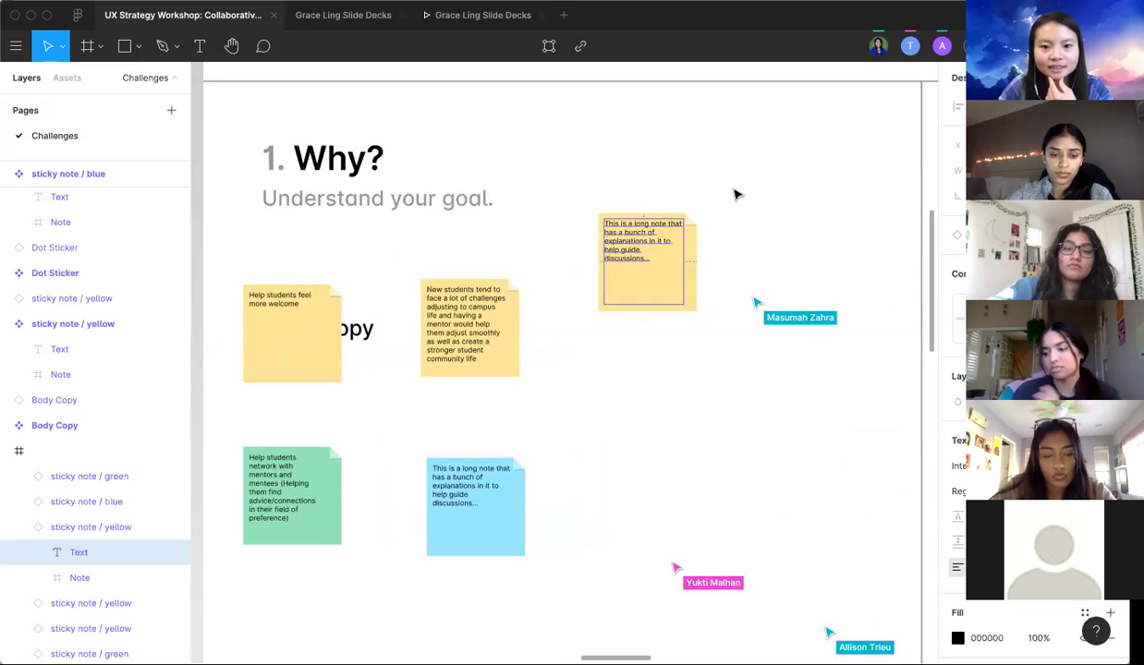
Step: Move the unfilled yellow sticky note from Why? to the border of When & Where? and What?, and delete it
scroll(736, 194, down, 2)
click(702, 223)
scroll(702, 223, right, 3)
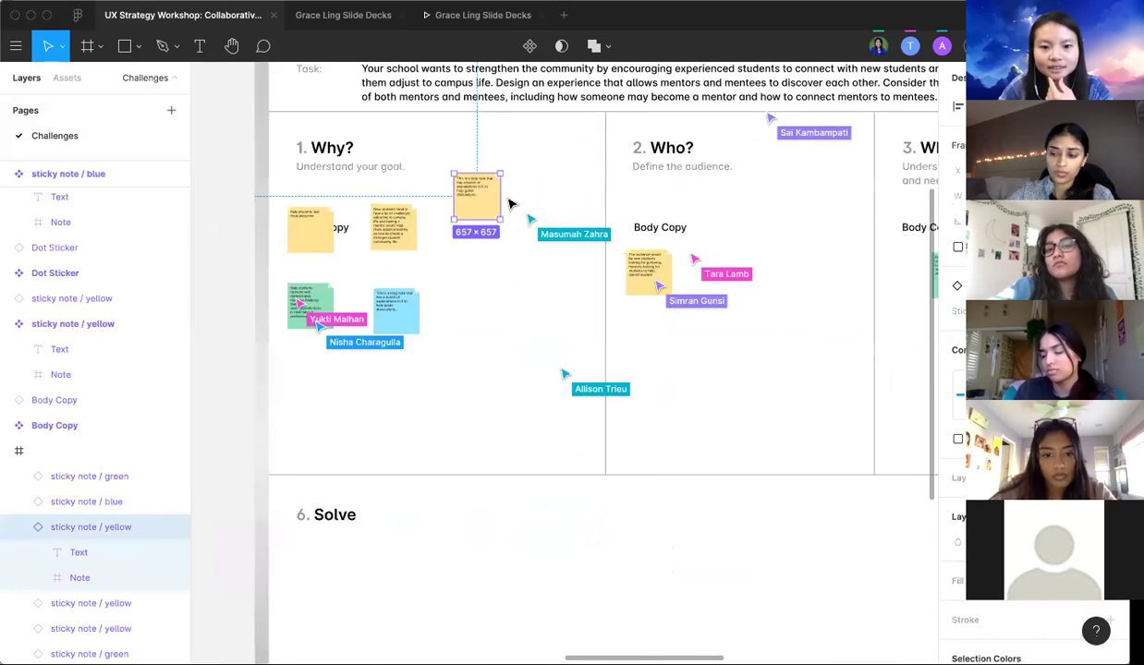
scroll(511, 203, right, 2)
scroll(454, 199, right, 10)
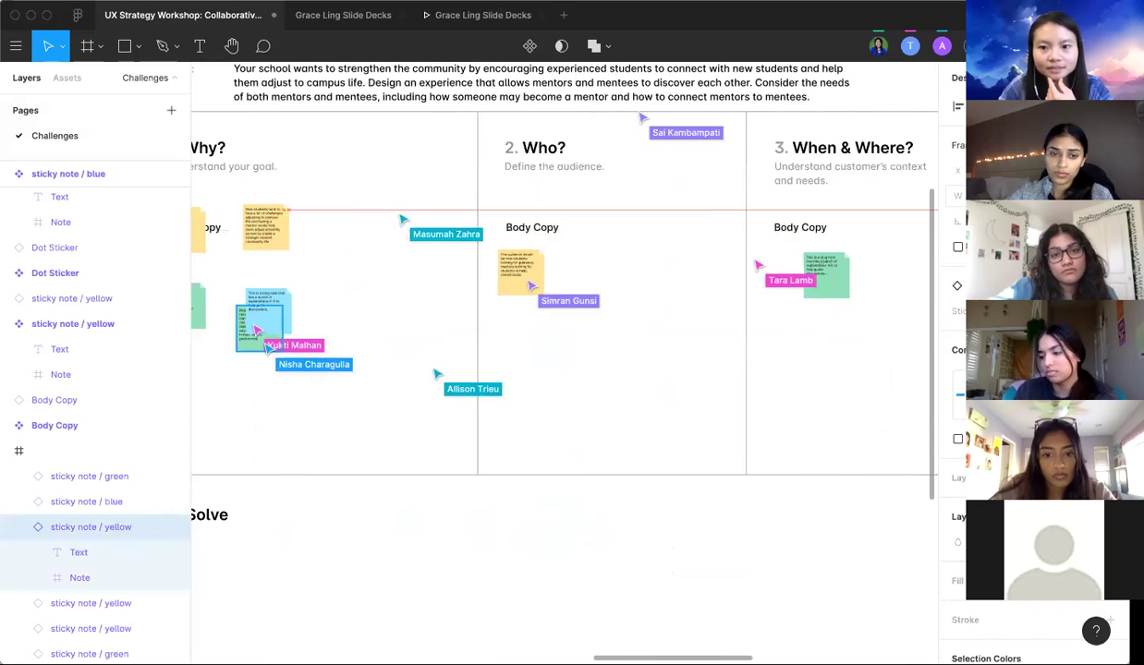
drag(708, 183, 640, 265)
scroll(641, 265, down, 3)
scroll(641, 265, left, 3)
scroll(638, 265, right, 5)
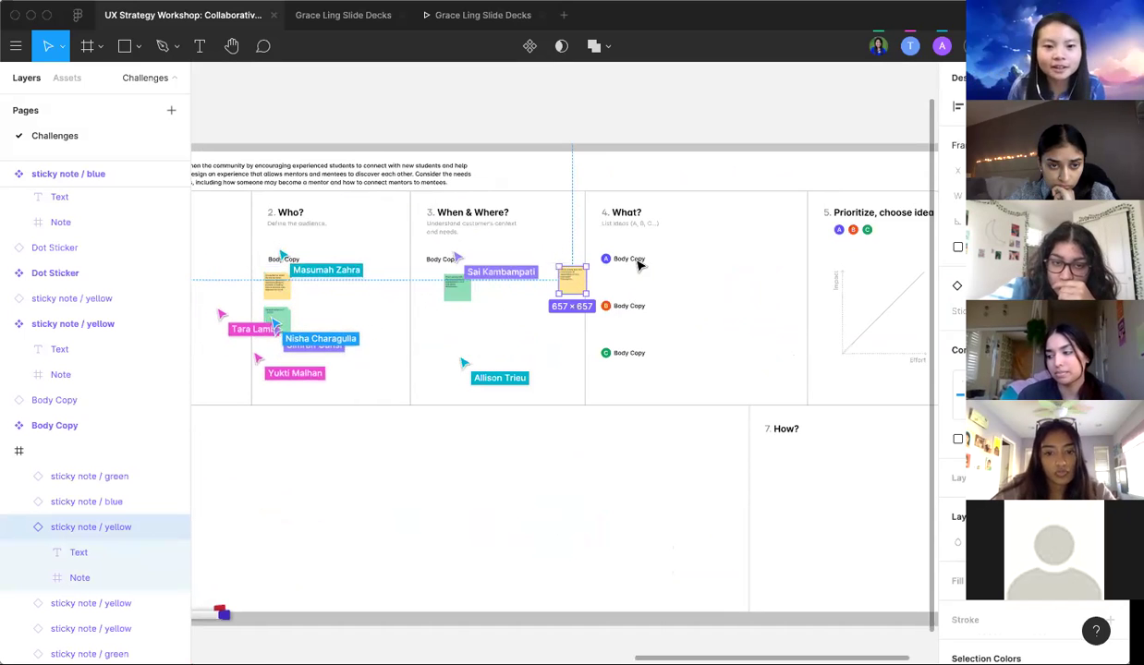
click(591, 270)
scroll(554, 263, right, 5)
scroll(532, 263, right, 5)
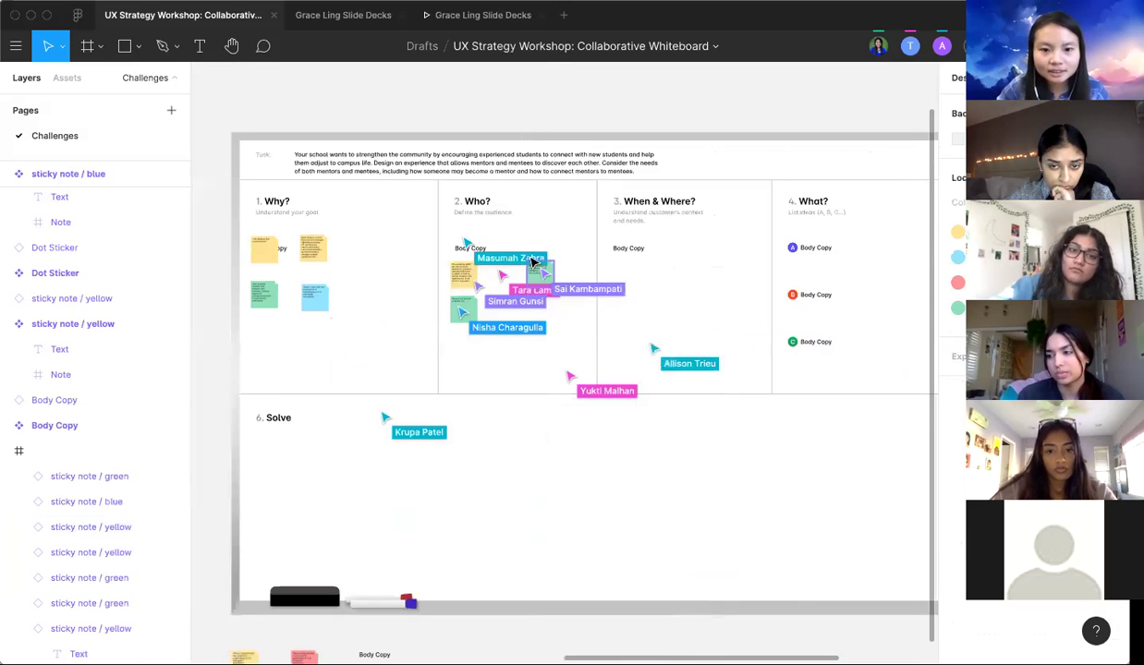
Step: Delete the Body Copy placeholder texts under Why?, Who? and When & Where?
drag(291, 252, 703, 230)
scroll(626, 254, right, 3)
click(460, 220)
scroll(460, 220, left, 2)
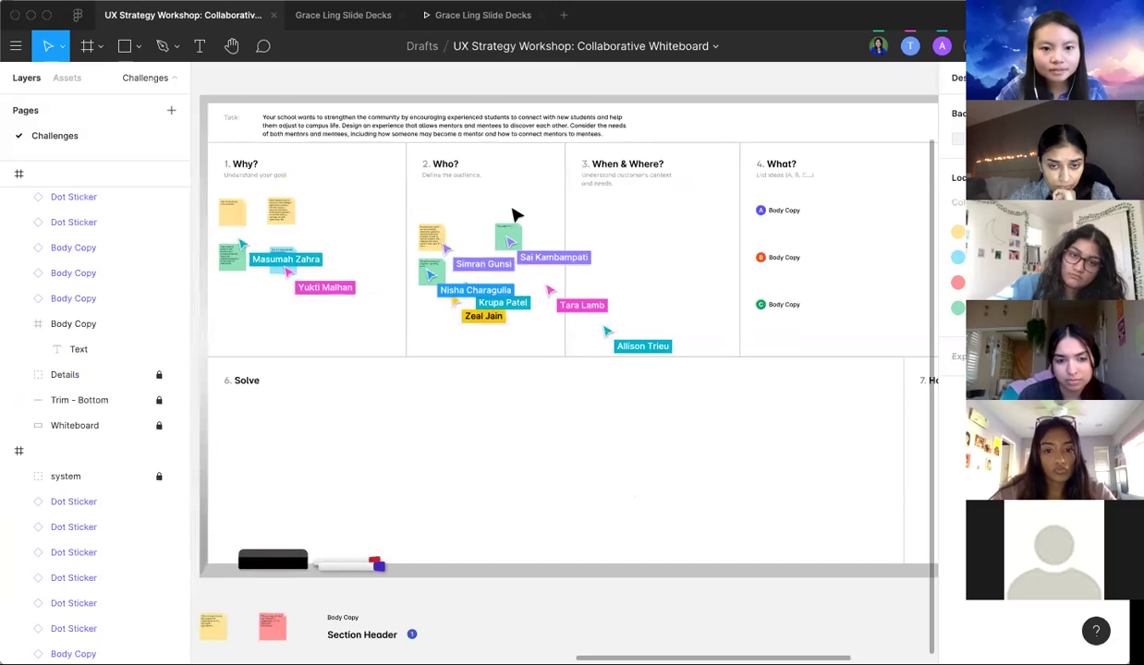
Step: Place a yellow sticky note from the set below the board under When & Where?
scroll(513, 221, up, 2)
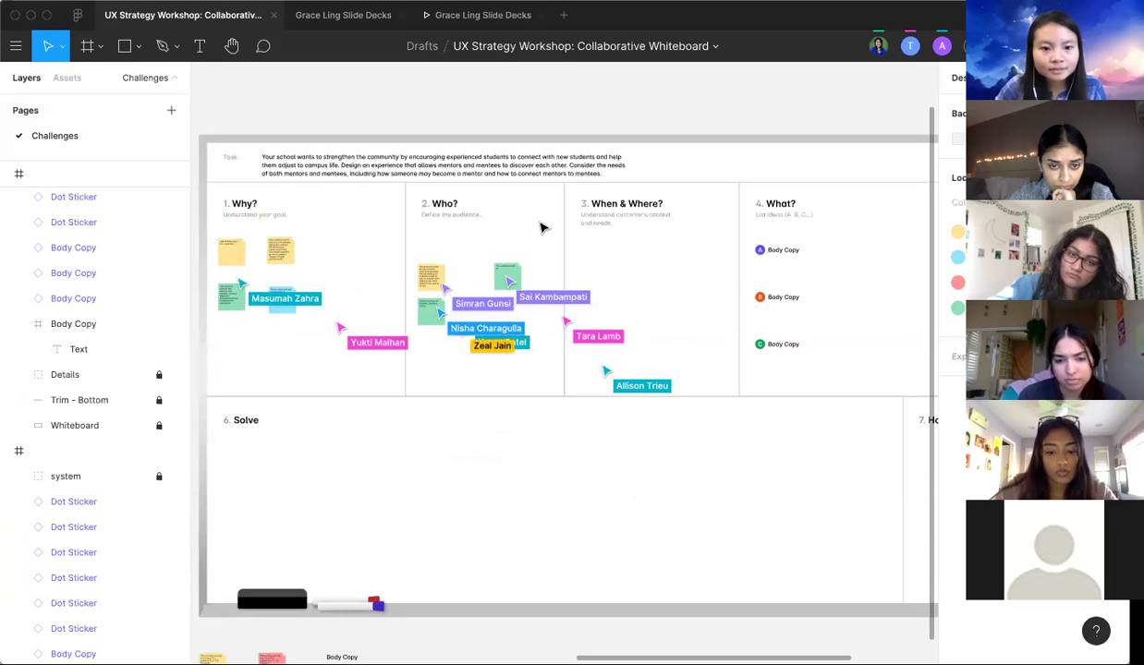
scroll(542, 226, up, 3)
scroll(543, 227, down, 5)
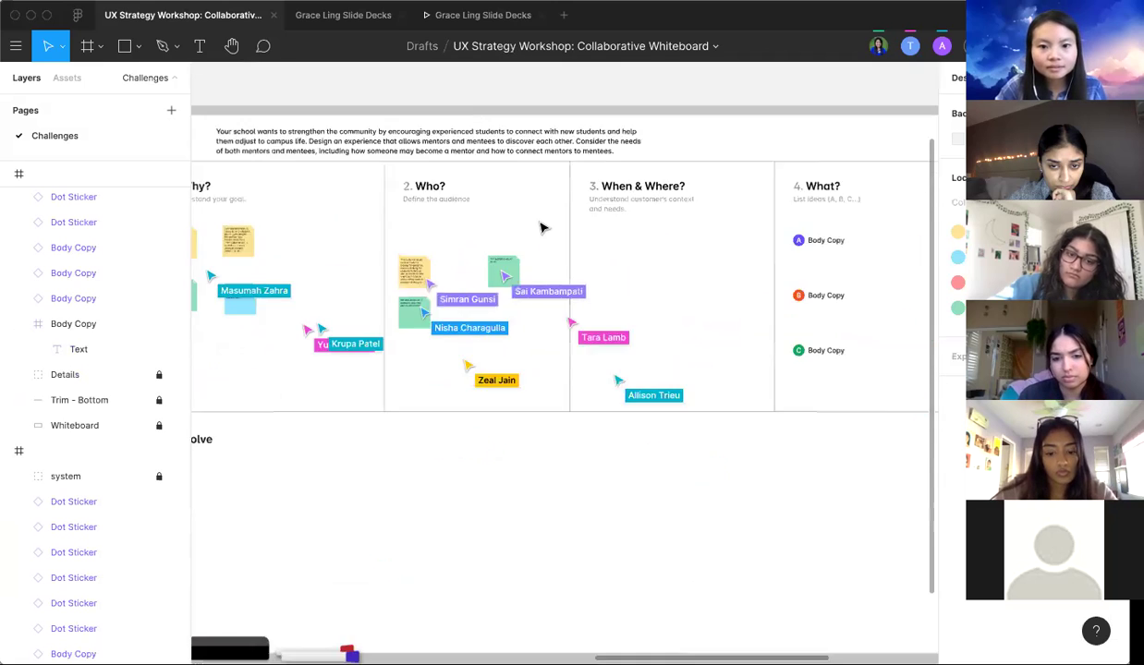
scroll(404, 381, down, 2)
scroll(402, 387, down, 1)
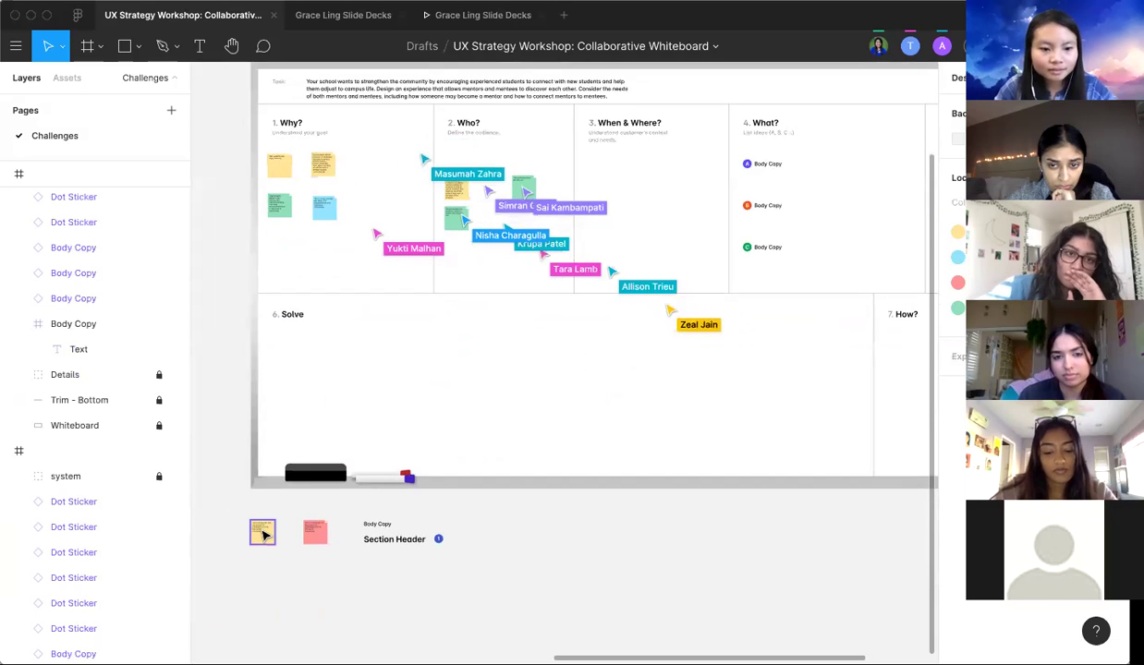
click(260, 530)
drag(262, 531, 595, 169)
scroll(596, 169, up, 5)
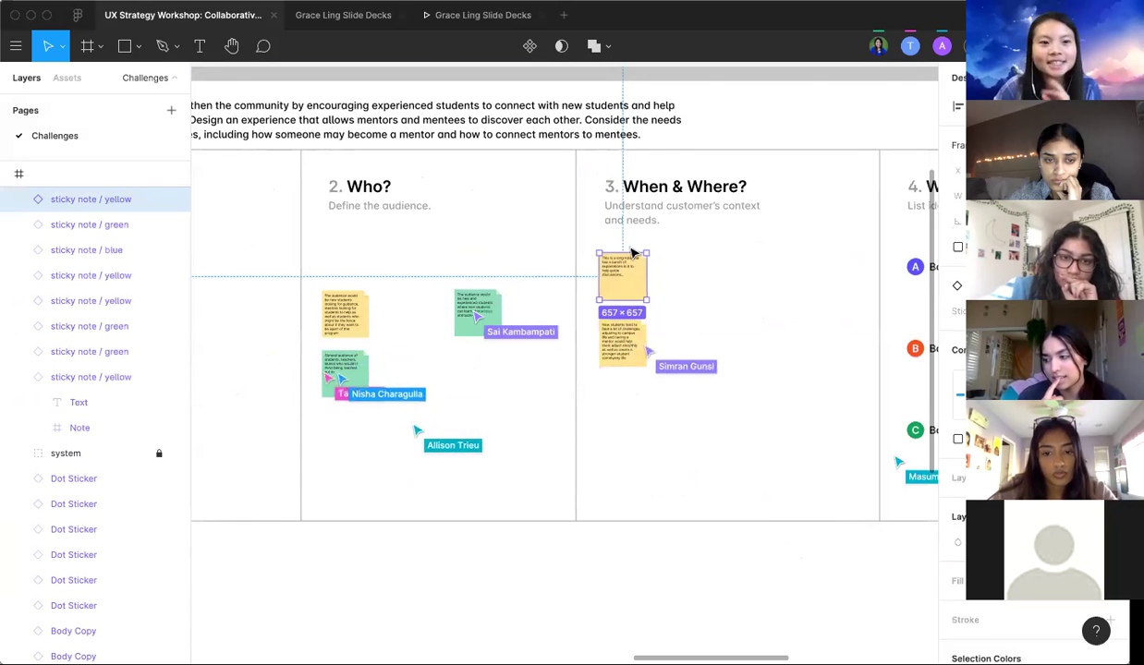
Step: Replace the placeholder text of the new sticky note under When & Where? with "During orientation"
scroll(633, 252, up, 5)
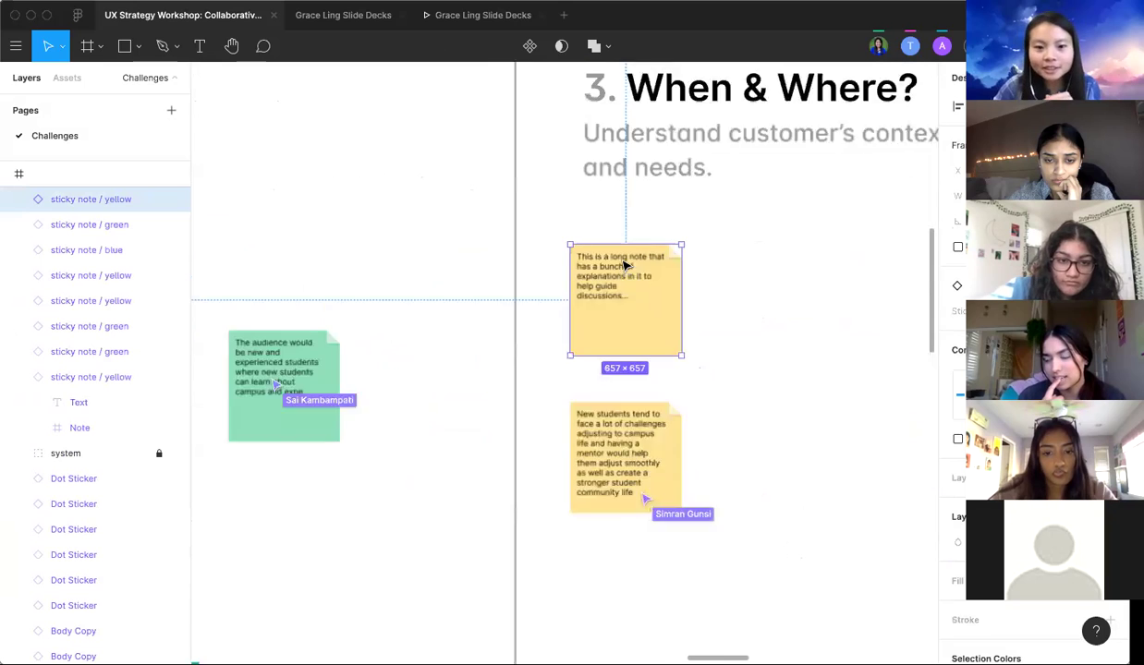
double_click(613, 266)
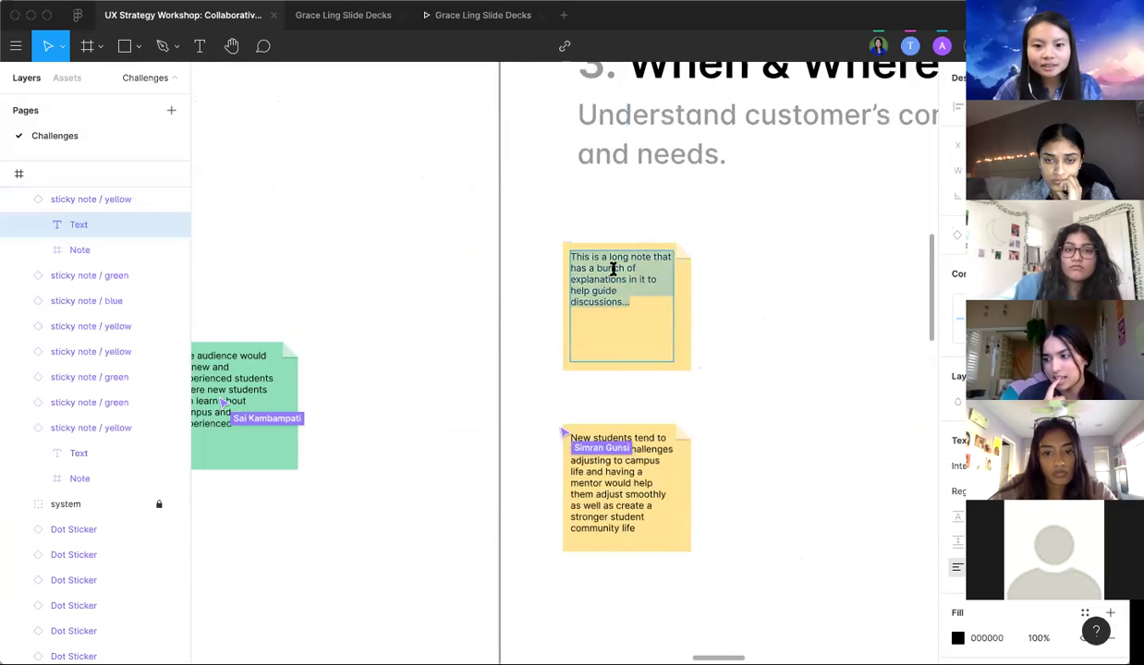
text(During orientation)
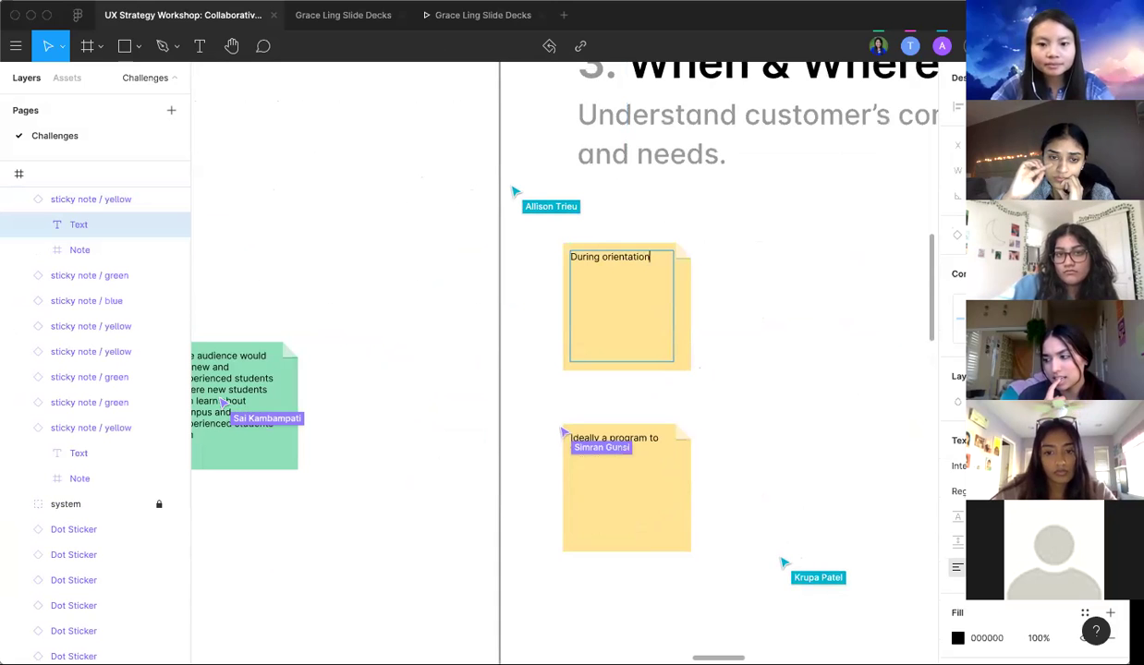
key(Escape)
scroll(720, 285, down, 5)
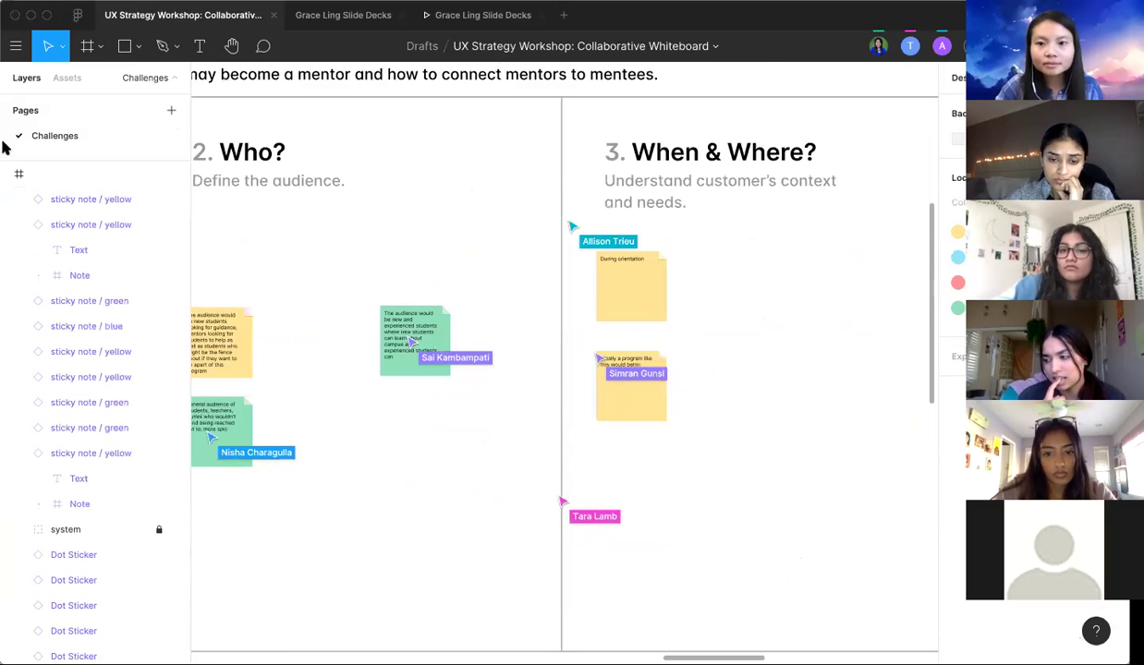
scroll(308, 250, down, 5)
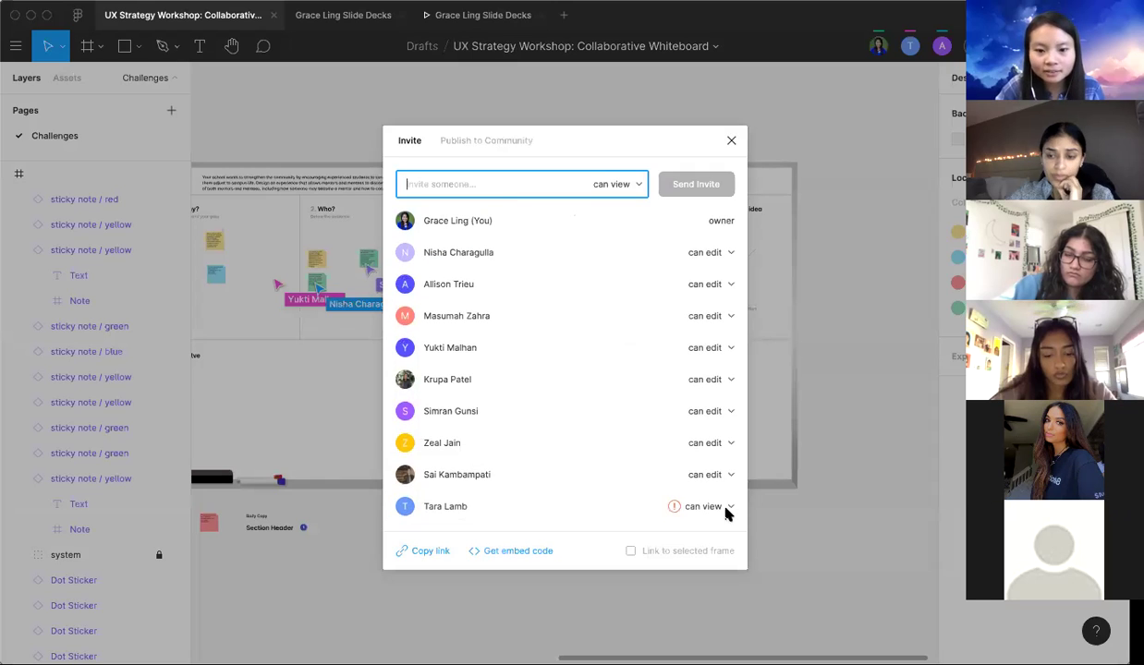
Step: Give the last listed participant "can edit" access and set the permission for new invitations to "can edit"
click(719, 508)
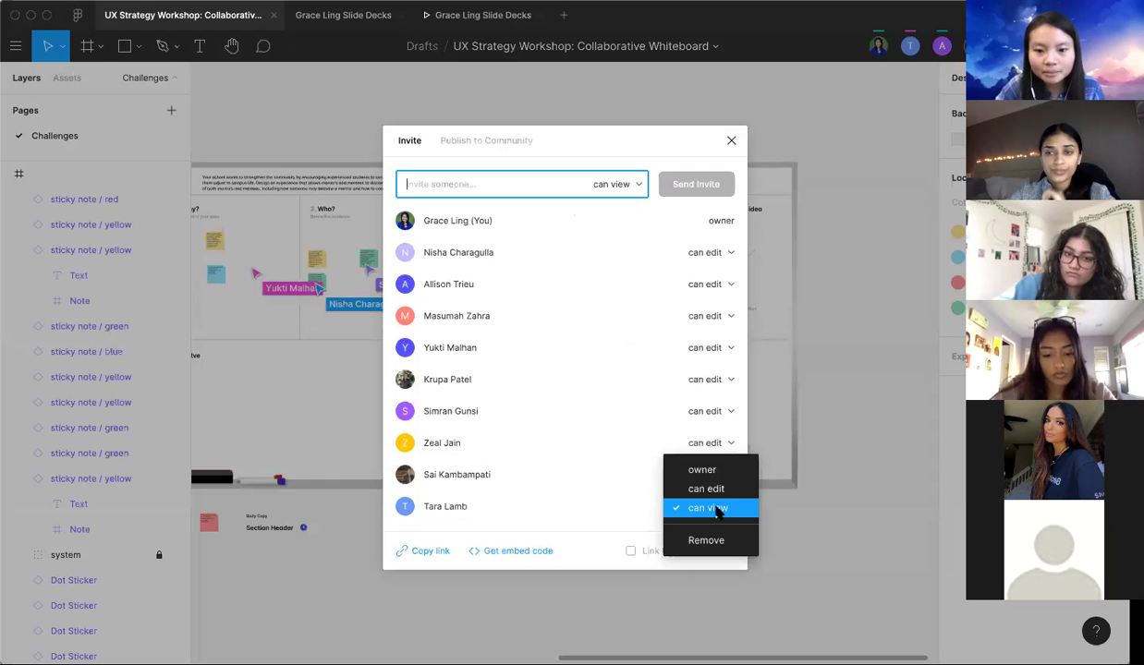
click(713, 488)
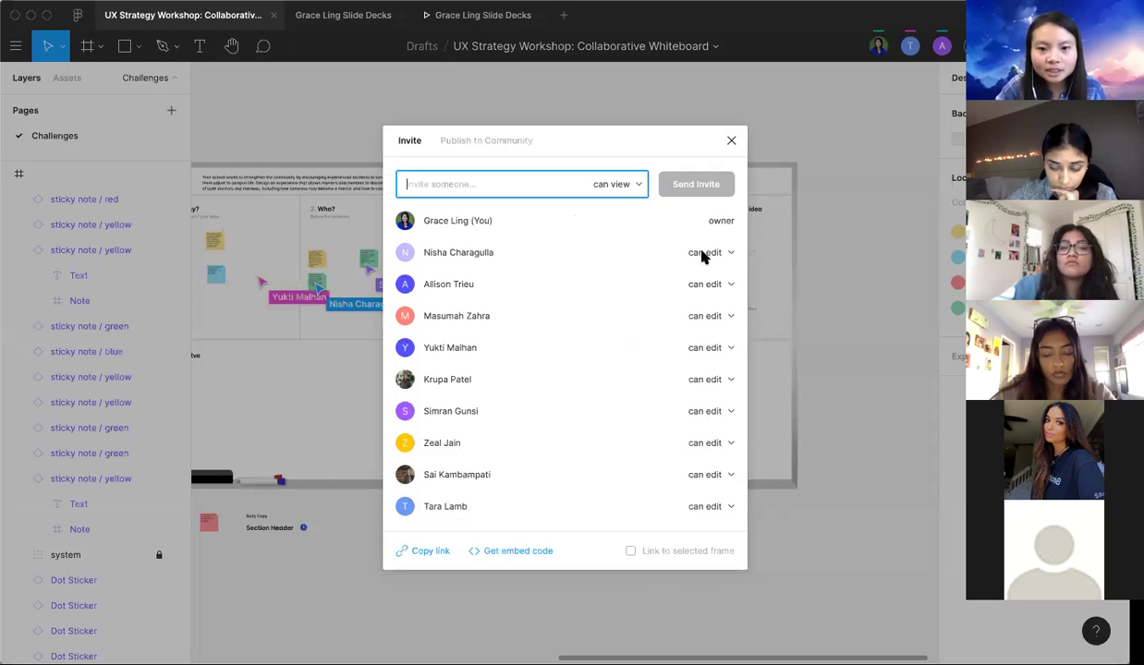
click(619, 190)
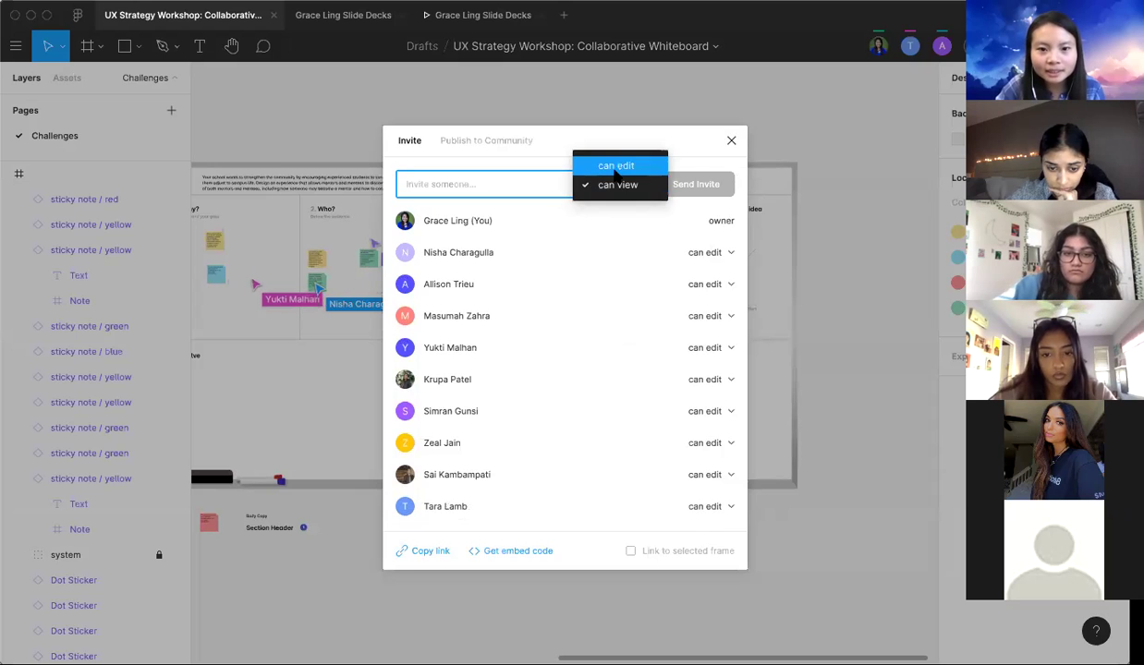
click(611, 166)
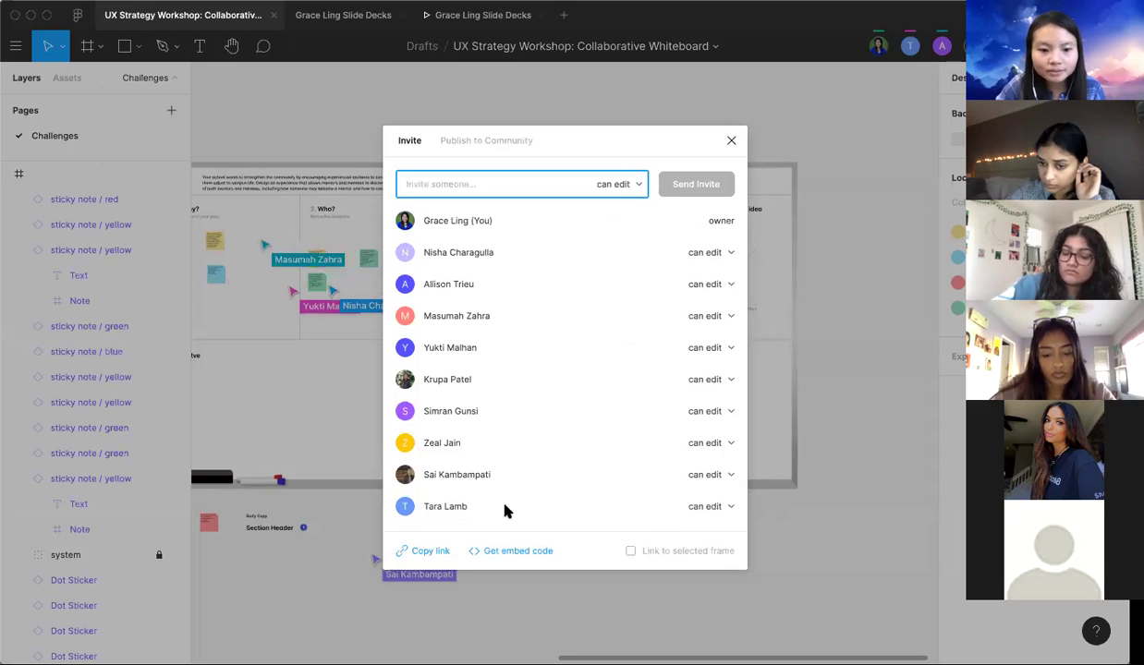
Step: Copy the whiteboard's share link and close the invite dialog
click(428, 552)
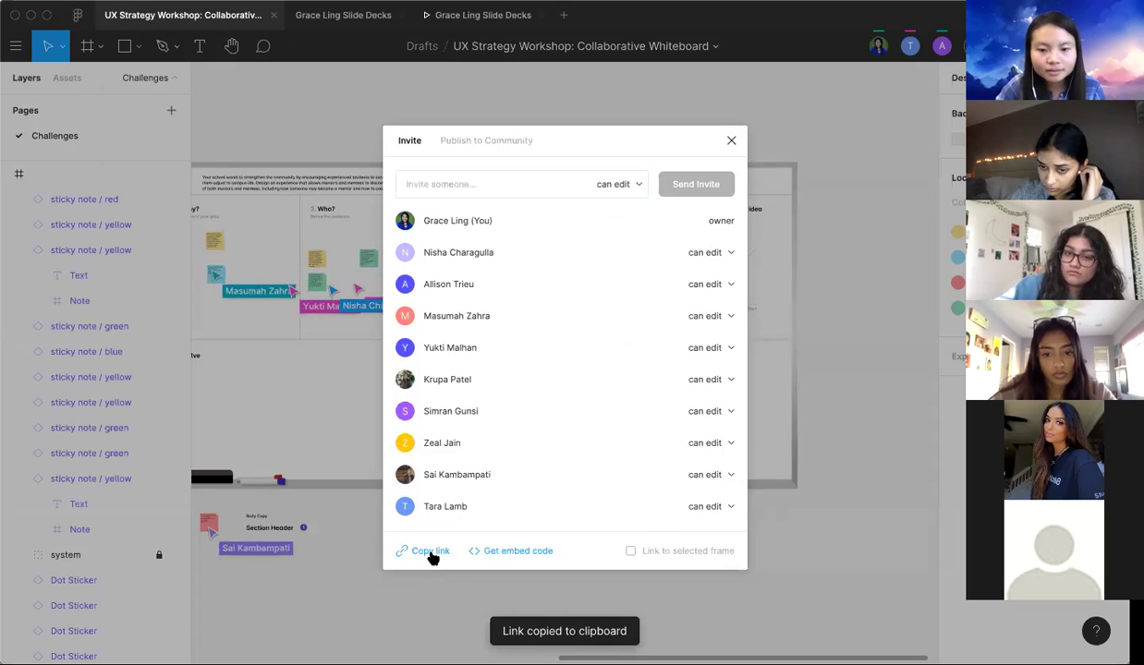
click(731, 142)
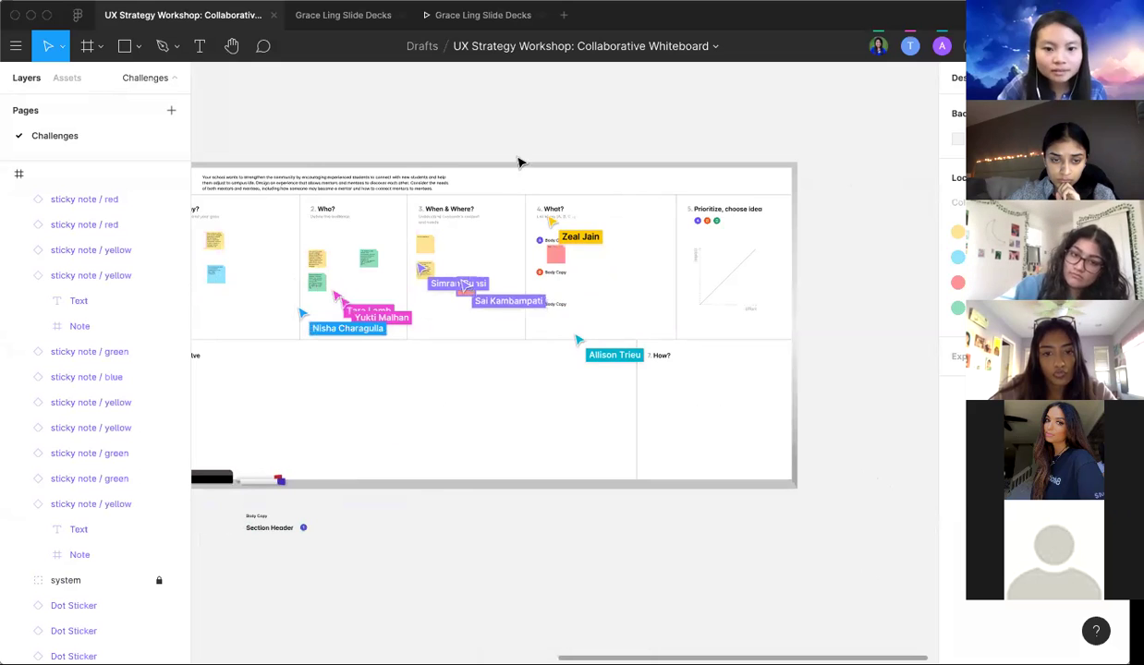
Step: Delete the three Body Copy placeholders and their A, B and C badges under What? on the mentorship board
scroll(518, 166, up, 2)
scroll(519, 171, down, 2)
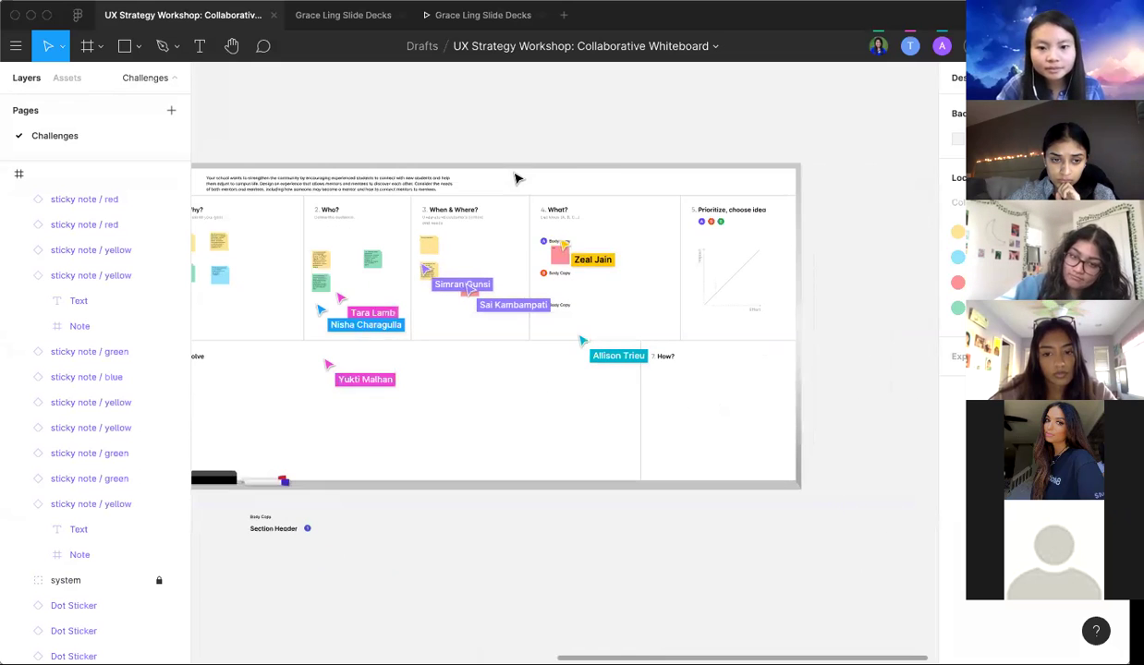
scroll(572, 171, up, 1)
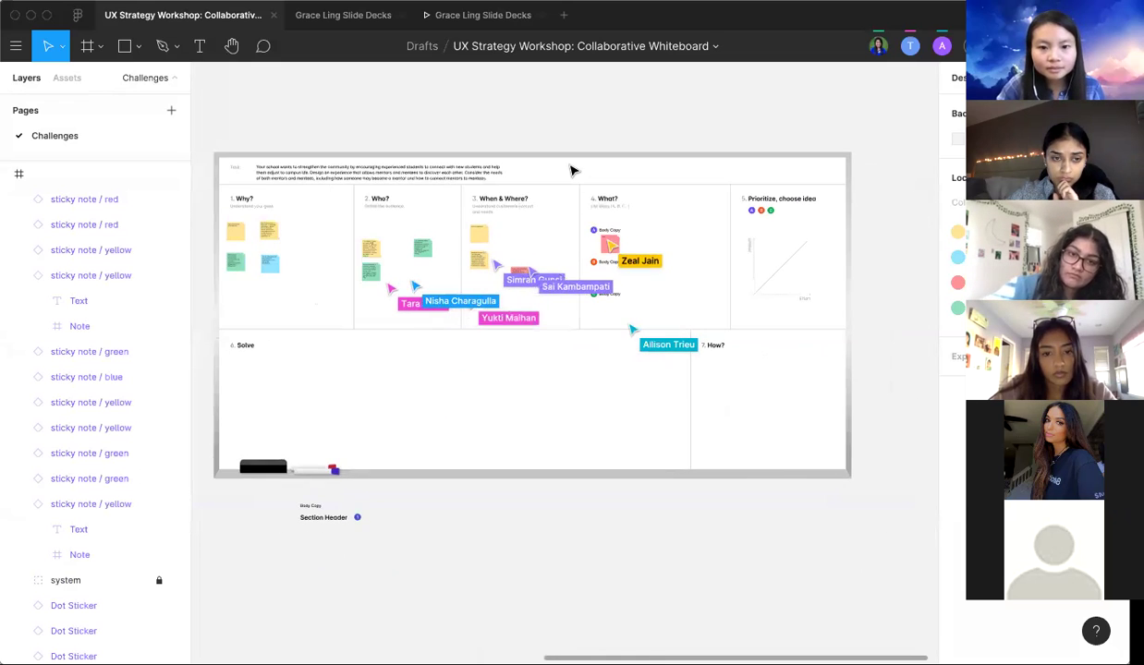
scroll(572, 171, up, 3)
scroll(643, 211, down, 1)
scroll(643, 211, right, 1)
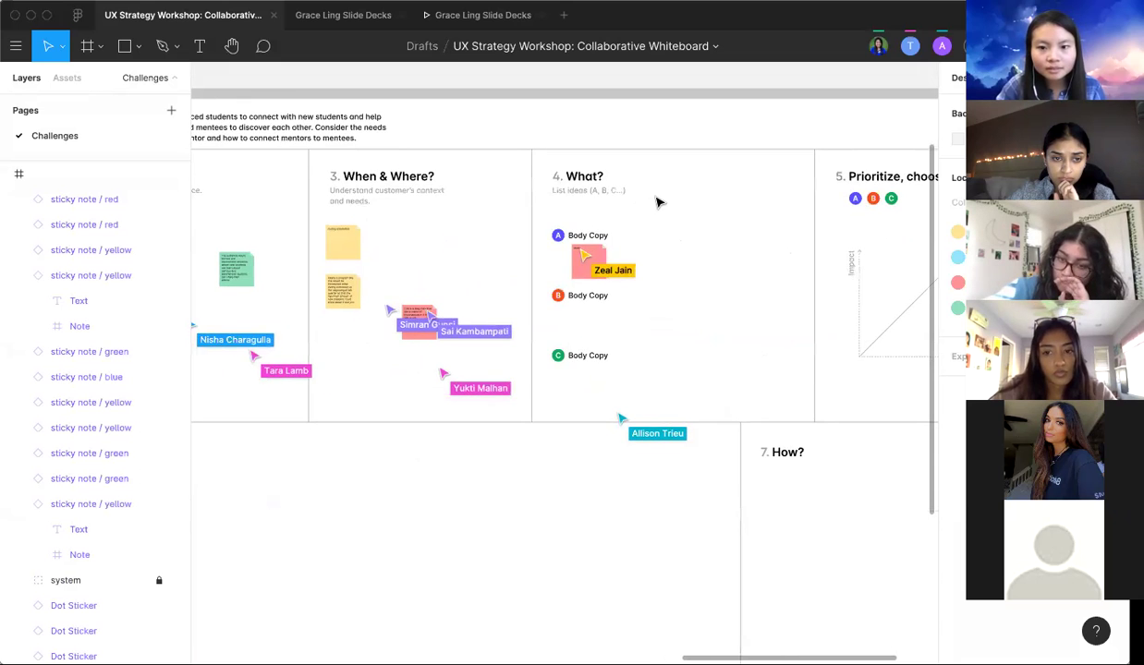
scroll(657, 201, down, 1)
scroll(657, 201, right, 1)
scroll(675, 199, right, 3)
scroll(682, 203, left, 1)
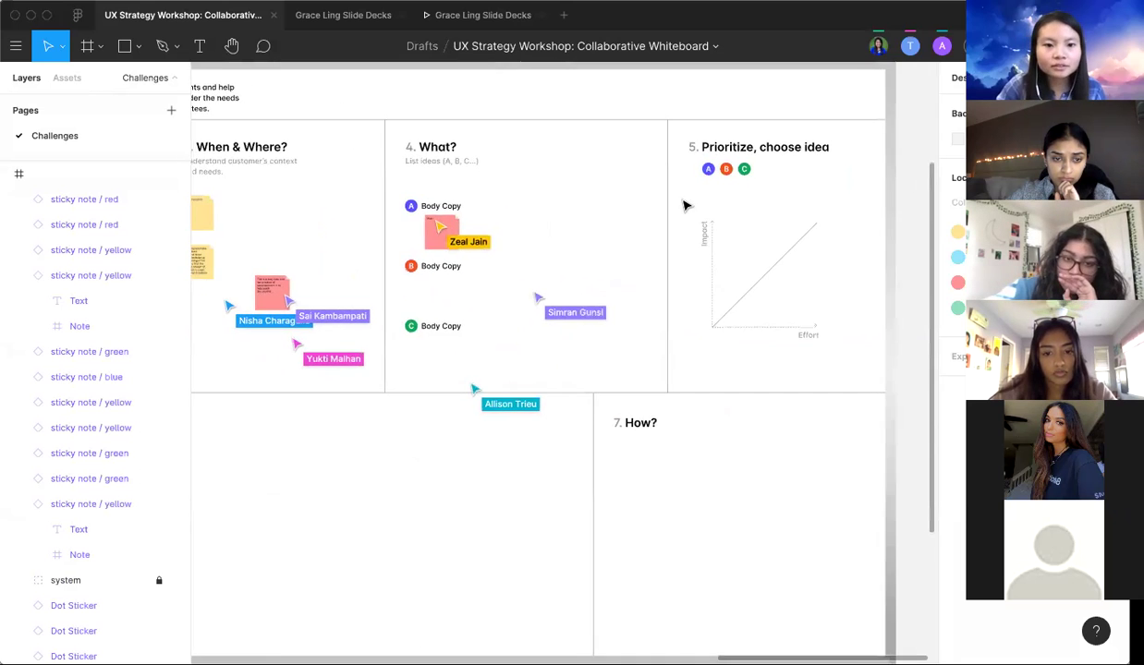
scroll(454, 204, up, 5)
click(367, 229)
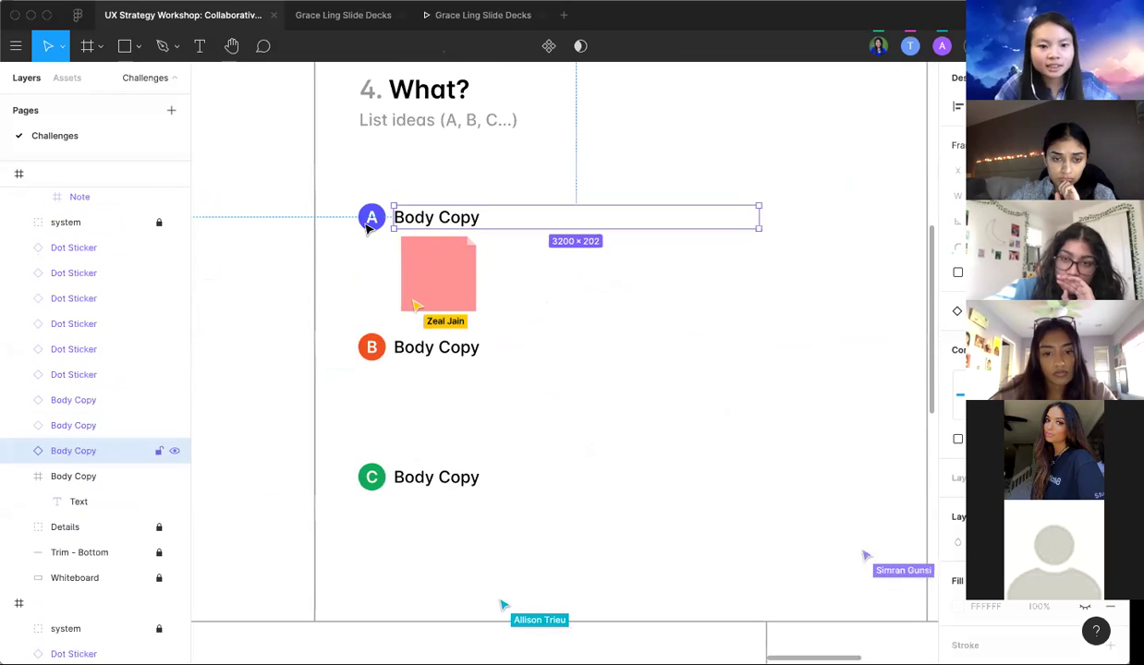
shift+click(366, 221)
key(Delete)
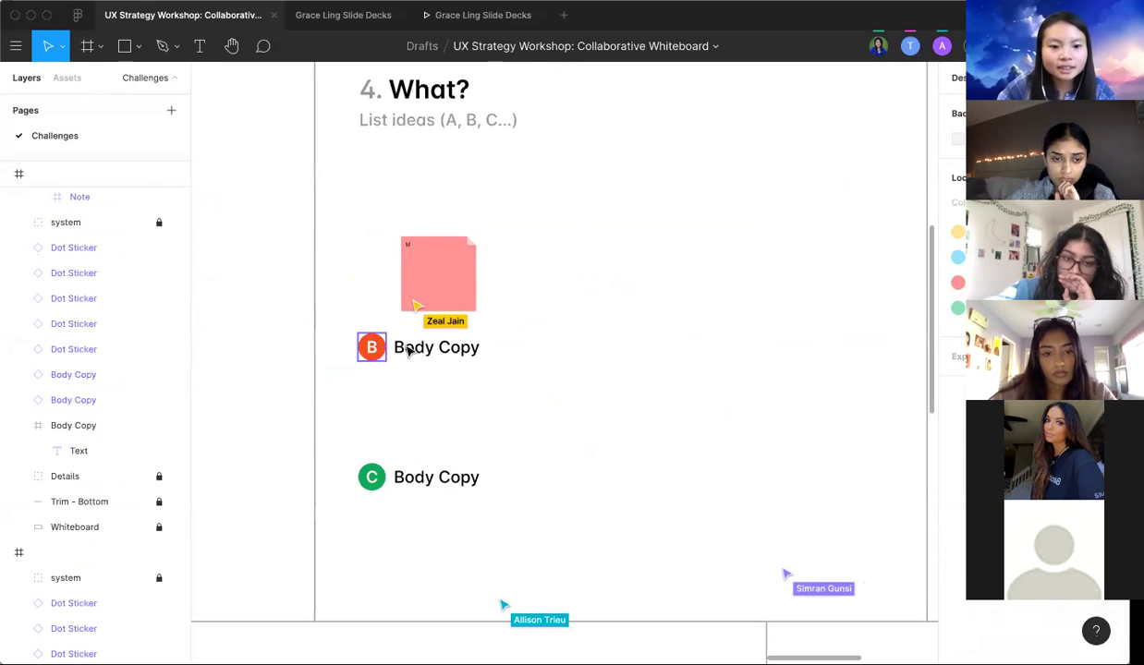
click(407, 350)
shift+click(370, 348)
key(Delete)
click(415, 481)
shift+click(371, 477)
key(Delete)
Step: Delete the A, B and C dot stickers under Prioritize, choose idea on the mentorship board
scroll(365, 491, down, 5)
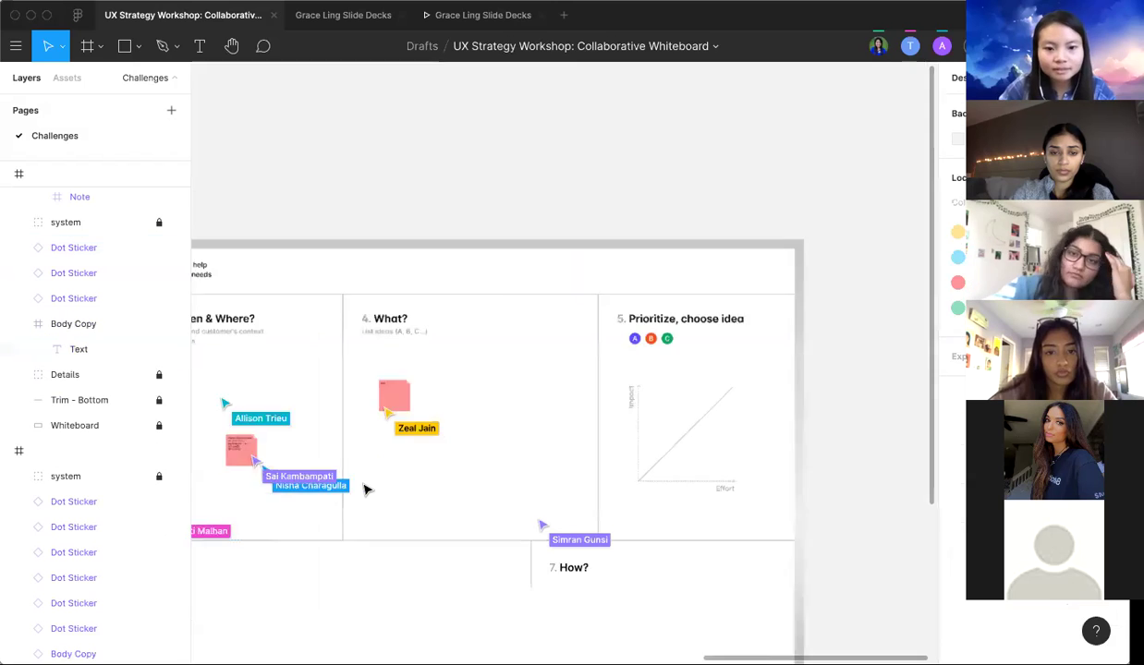
scroll(532, 342, right, 3)
scroll(530, 346, up, 3)
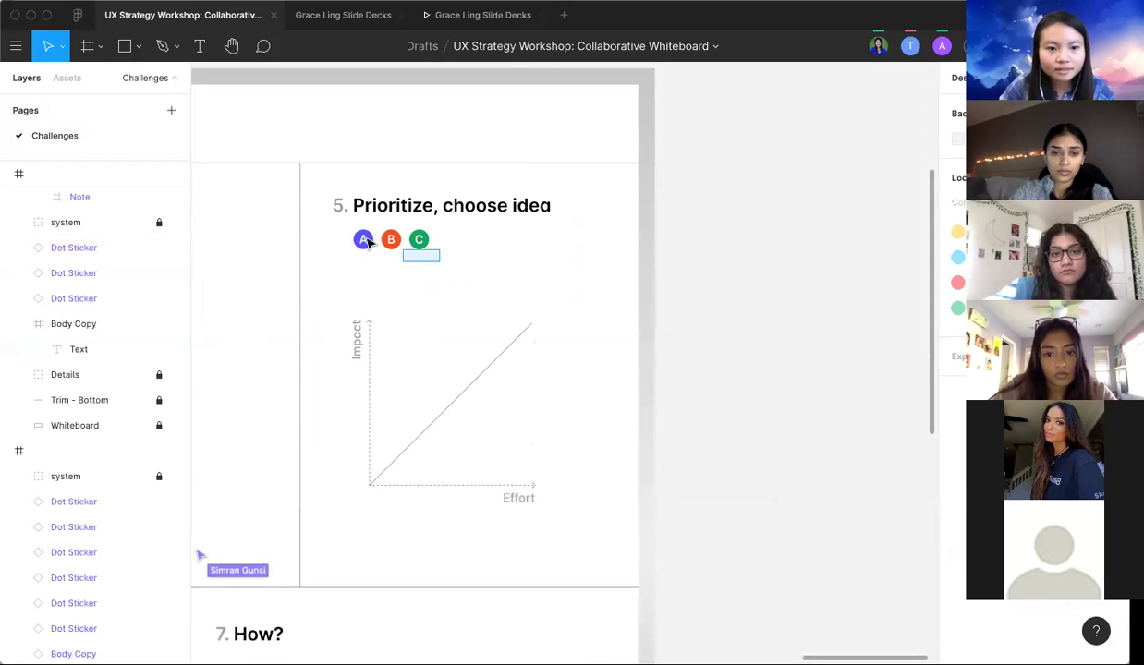
drag(367, 242, 350, 225)
key(Delete)
Step: Copy the set of yellow, blue, red and green sticky notes from below the first board to below the mentorship board
scroll(511, 354, down, 5)
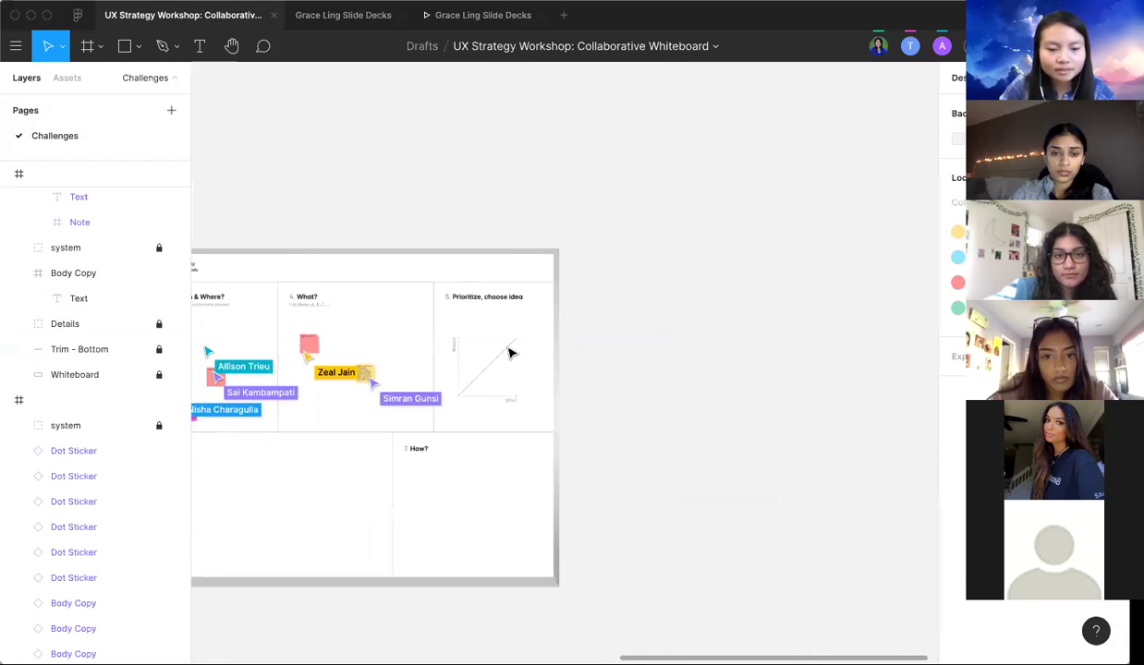
scroll(395, 349, up, 5)
scroll(395, 349, left, 5)
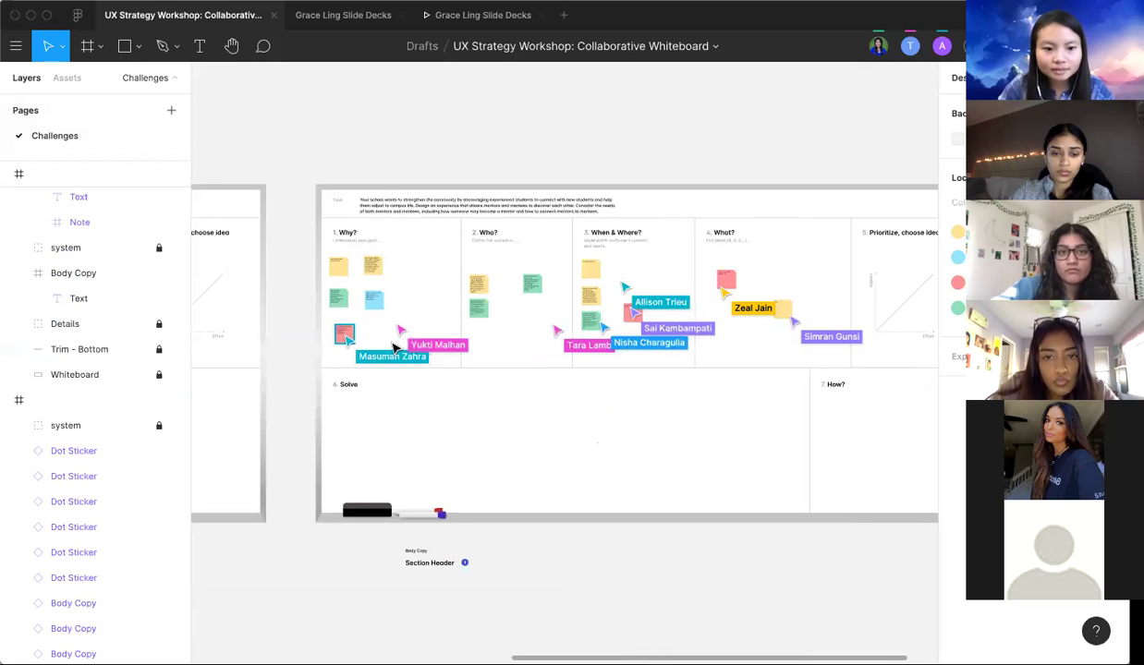
scroll(445, 265, up, 3)
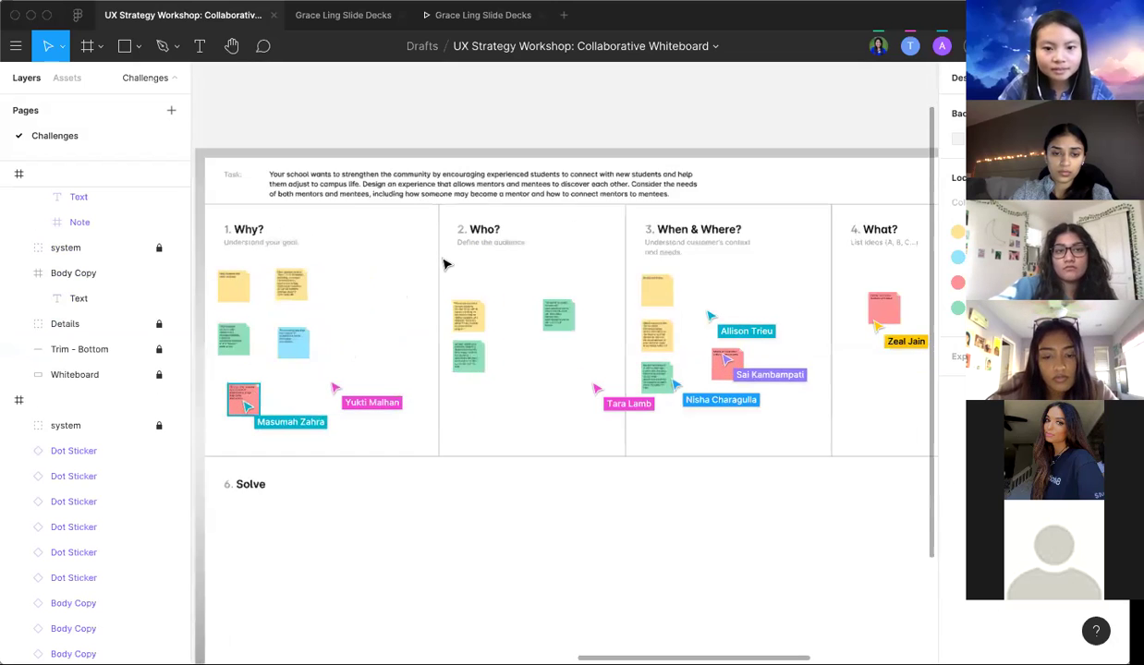
scroll(445, 265, down, 2)
scroll(445, 266, down, 2)
scroll(444, 265, right, 3)
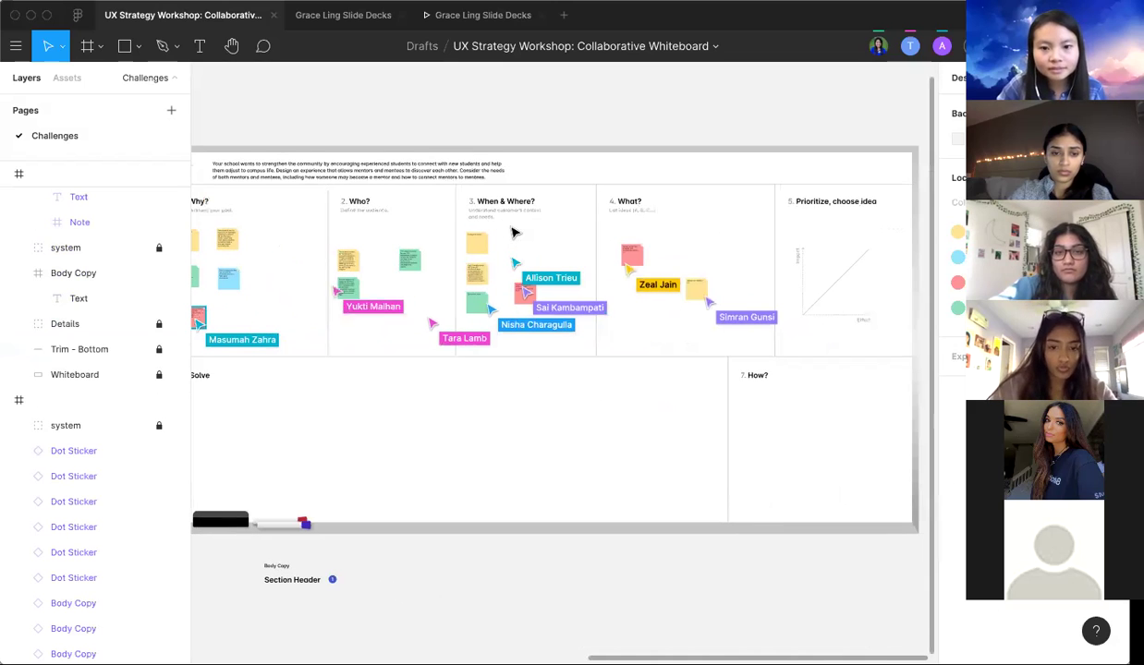
scroll(515, 233, down, 3)
scroll(515, 233, left, 11)
scroll(515, 233, down, 5)
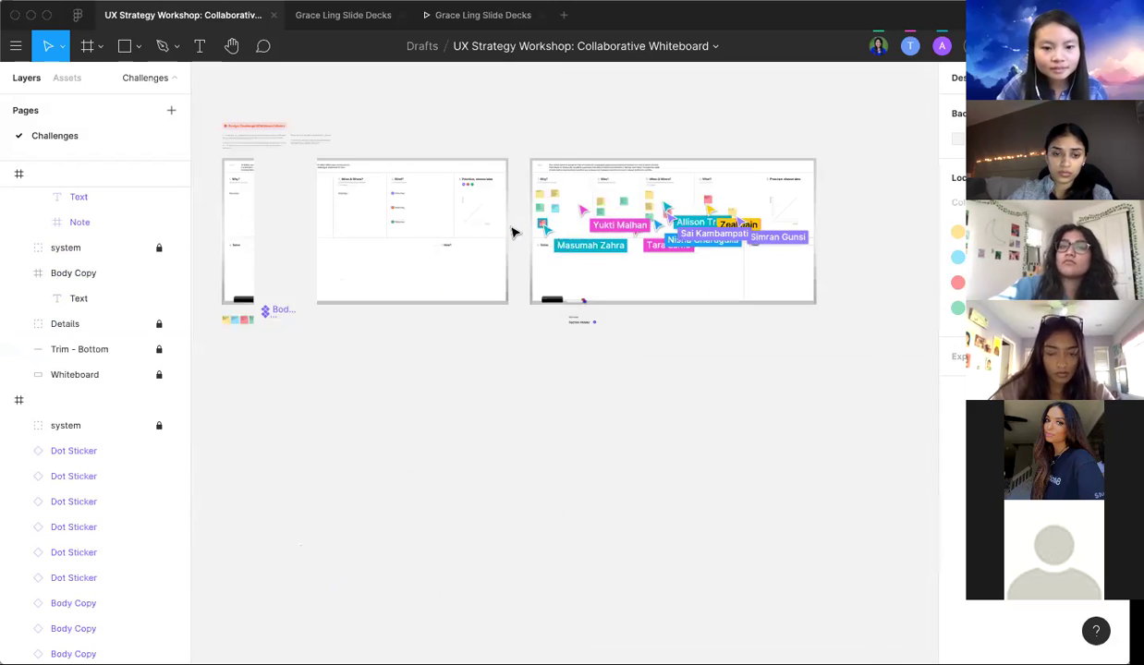
scroll(513, 230, left, 4)
scroll(281, 311, up, 6)
drag(349, 298, 605, 359)
scroll(508, 374, down, 3)
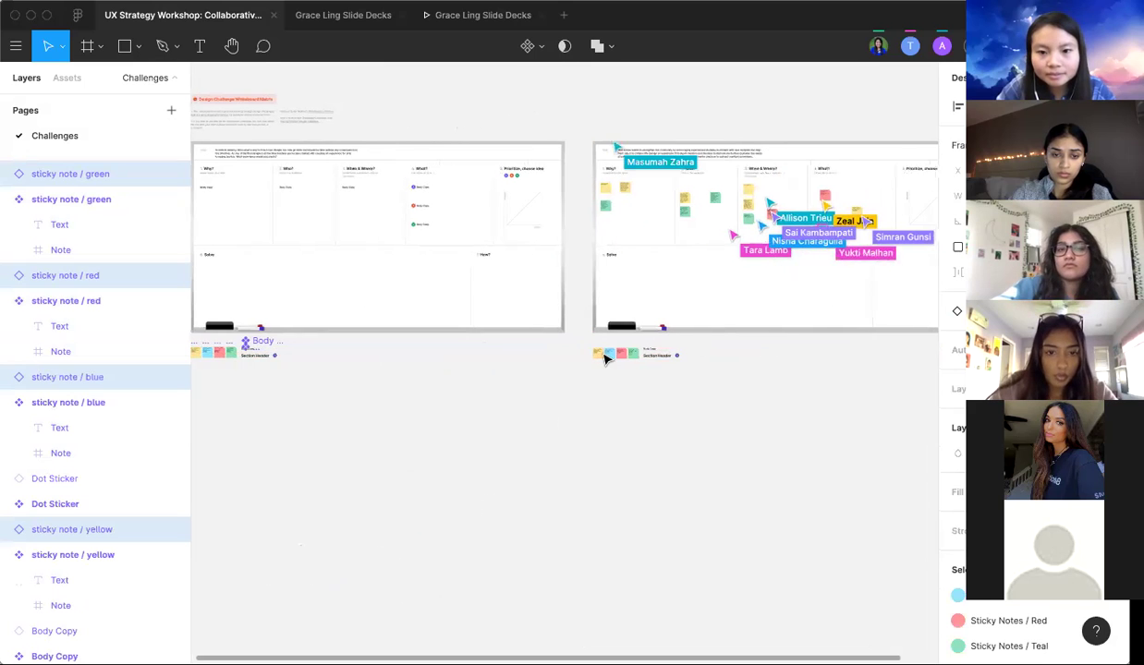
Step: Duplicate the row of four sticky notes below the mentorship board twice, stacking the copies beneath it
scroll(606, 358, up, 5)
drag(558, 409, 559, 370)
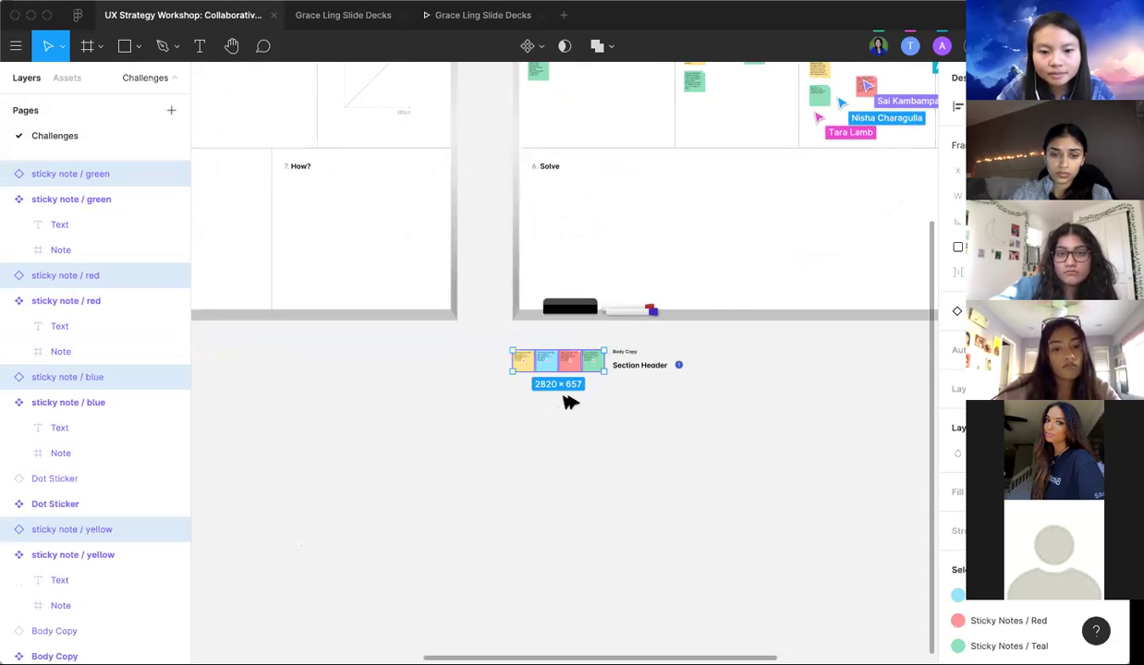
key(super+d)
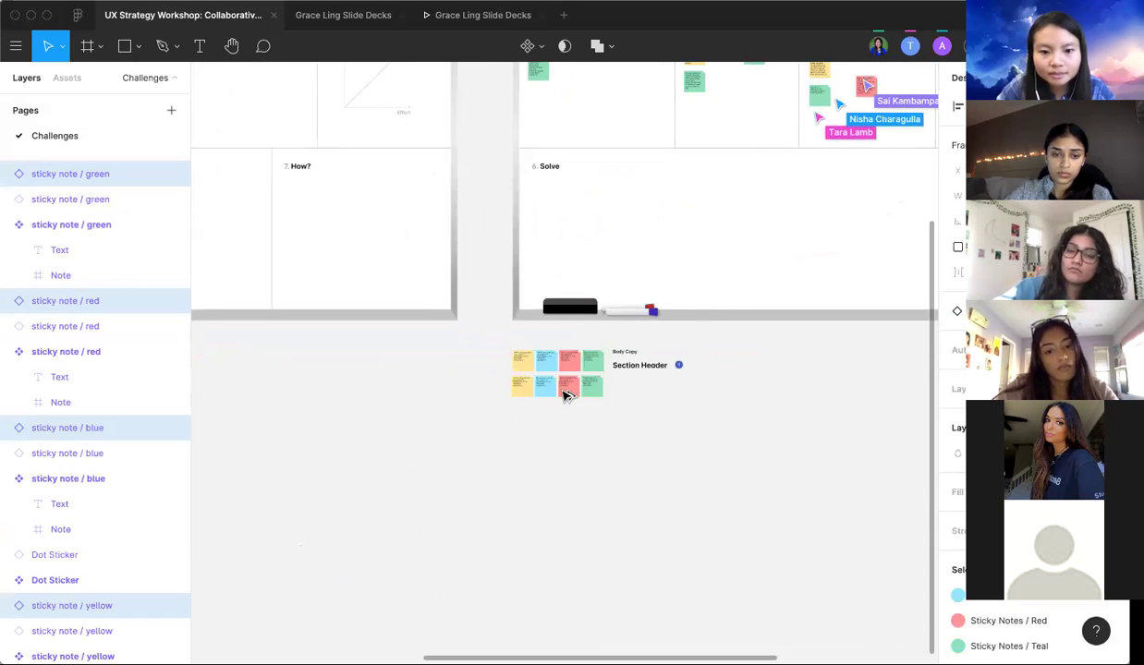
key(super+d)
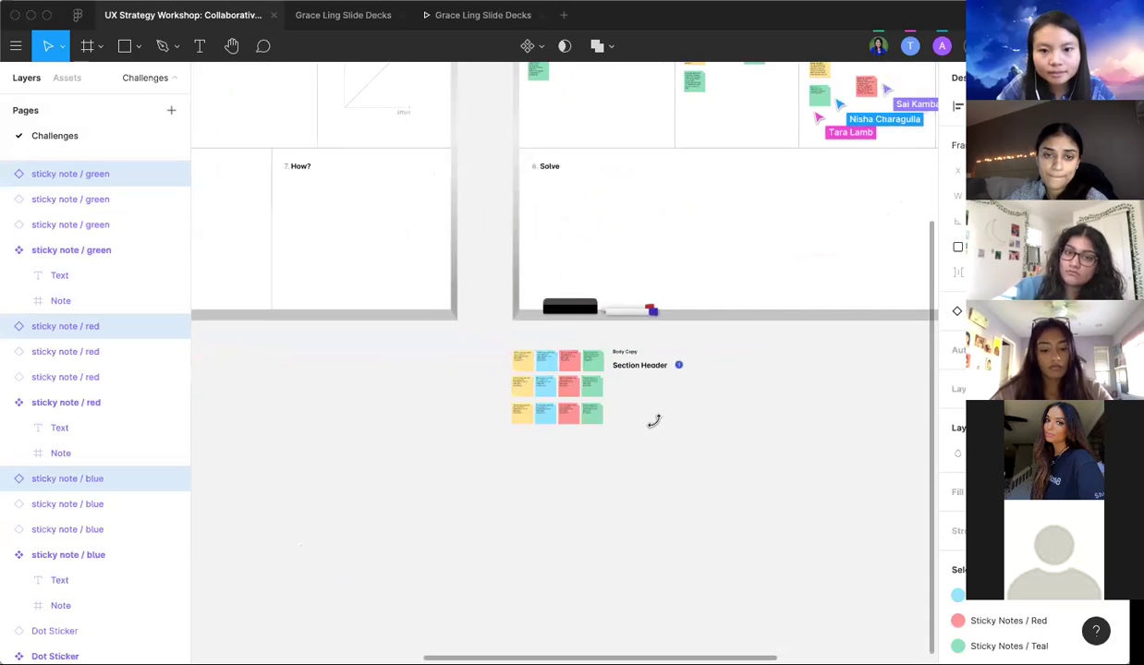
click(688, 427)
Step: Read the participants' sticky notes under Why? and Who? on the mentorship board
scroll(688, 426, up, 5)
scroll(643, 301, up, 5)
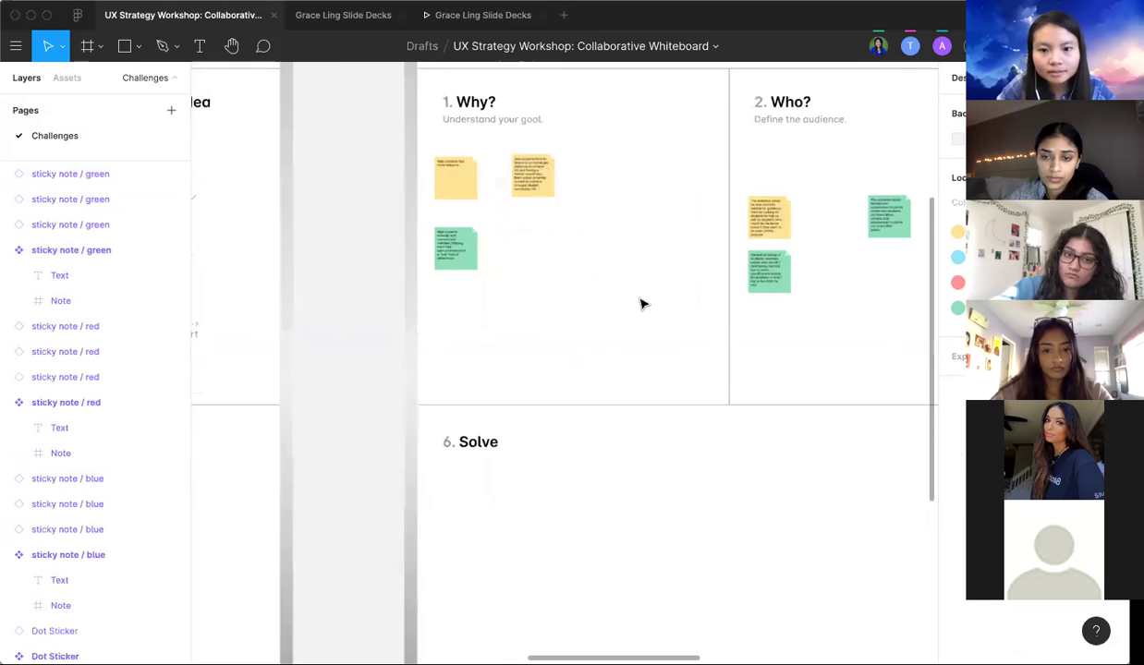
scroll(643, 304, down, 5)
scroll(582, 314, down, 2)
scroll(582, 314, up, 8)
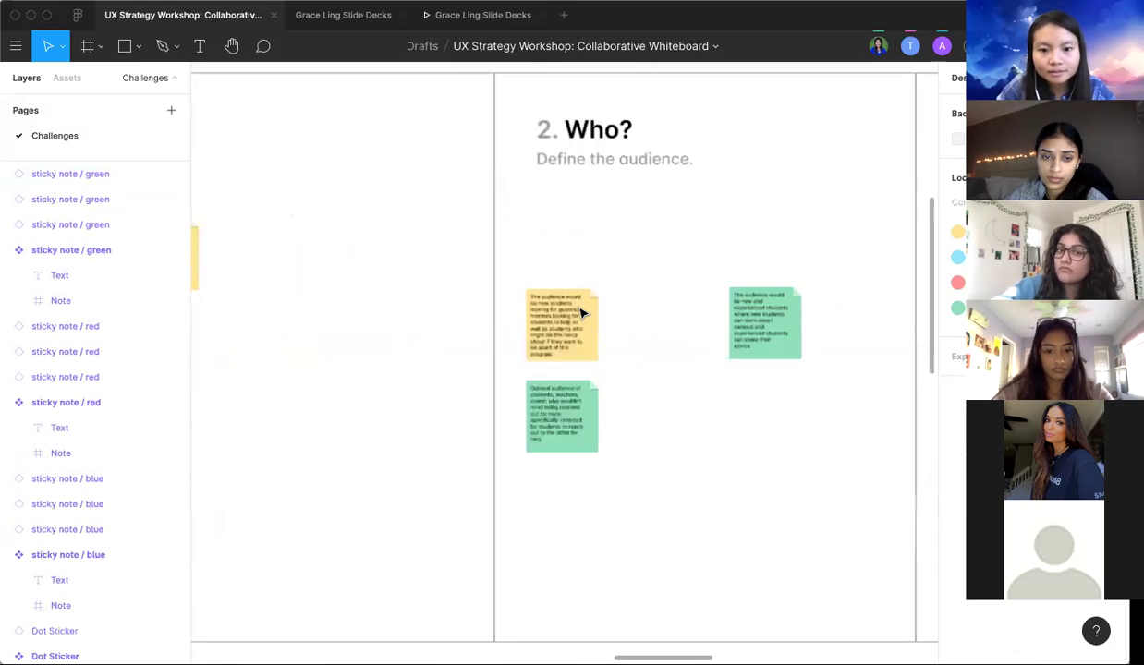
scroll(581, 315, up, 3)
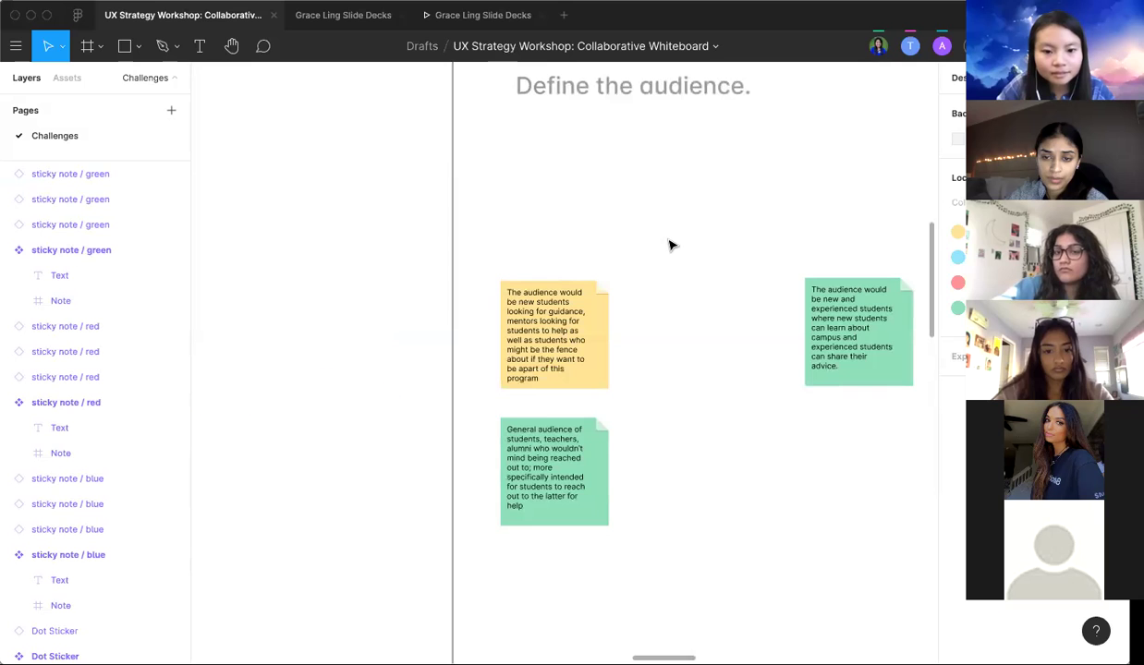
scroll(671, 244, down, 8)
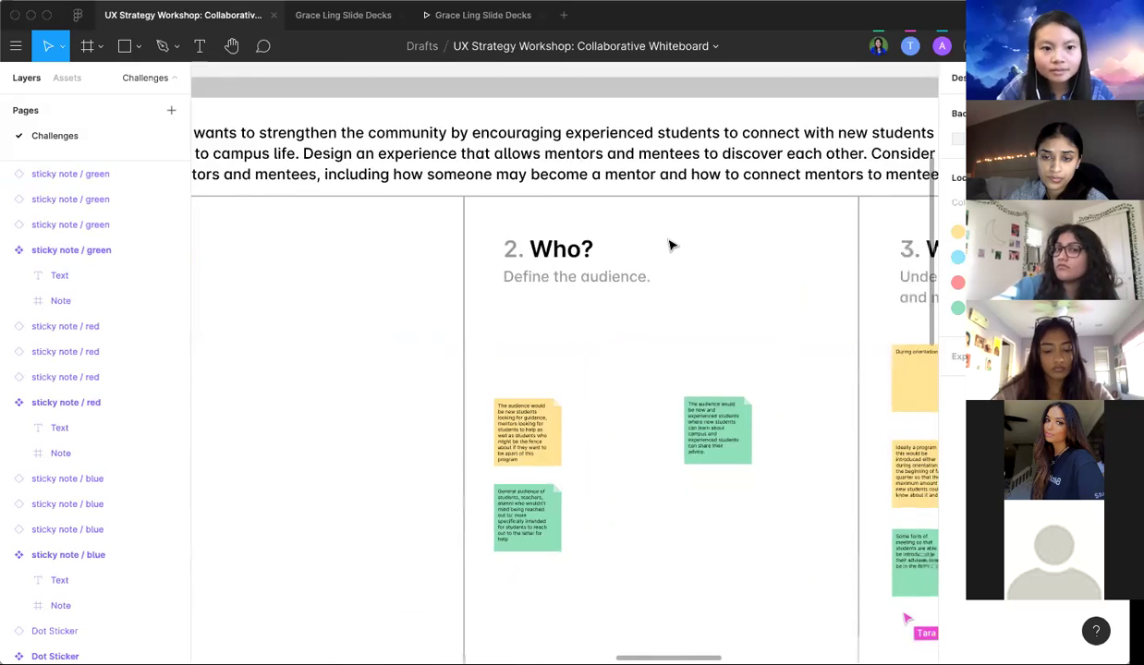
Step: Review the sticky notes across the mentorship board, comparing Why?, Who?, When & Where? and What?
scroll(672, 245, right, 1)
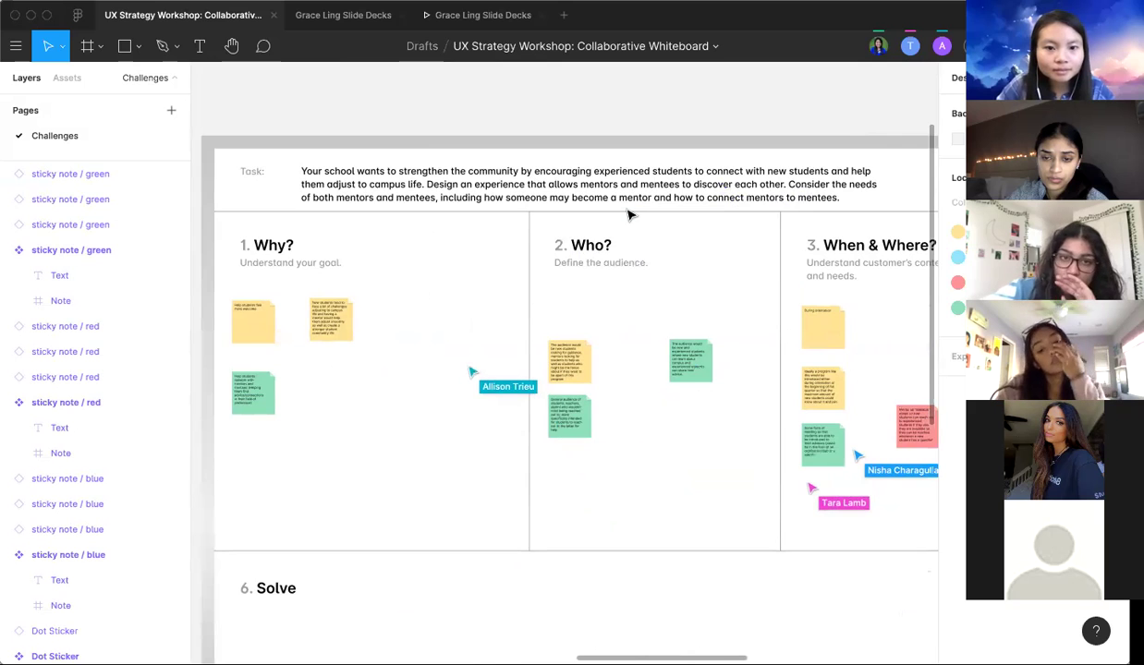
scroll(628, 216, right, 3)
scroll(628, 215, right, 4)
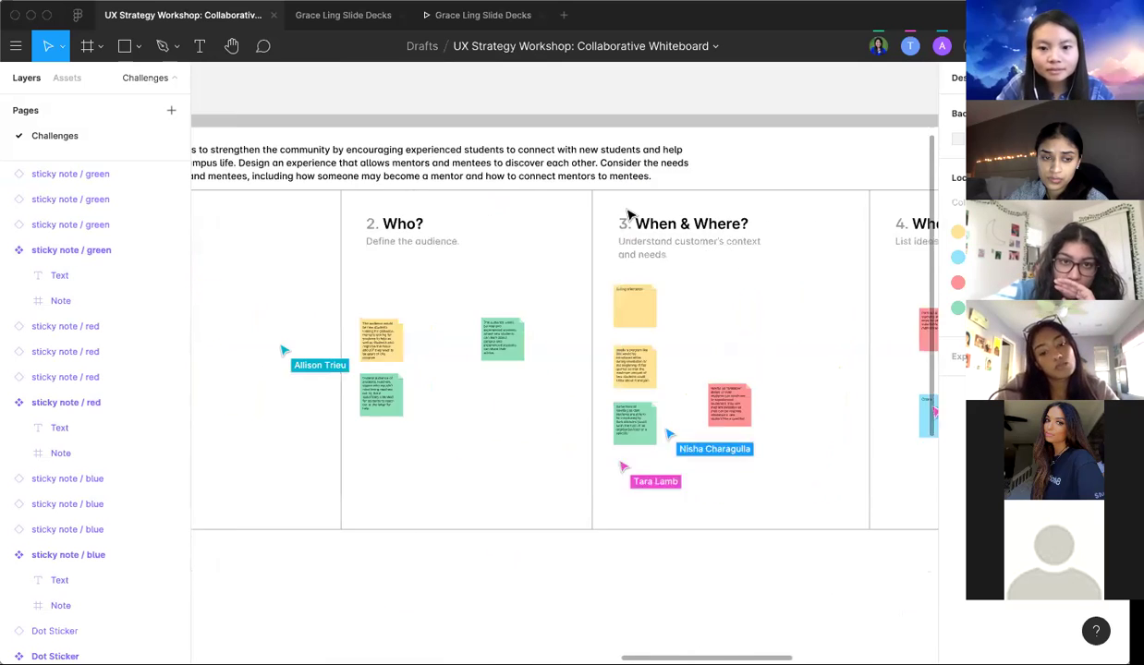
ctrl+scroll(628, 215, down, 3)
scroll(628, 215, right, 2)
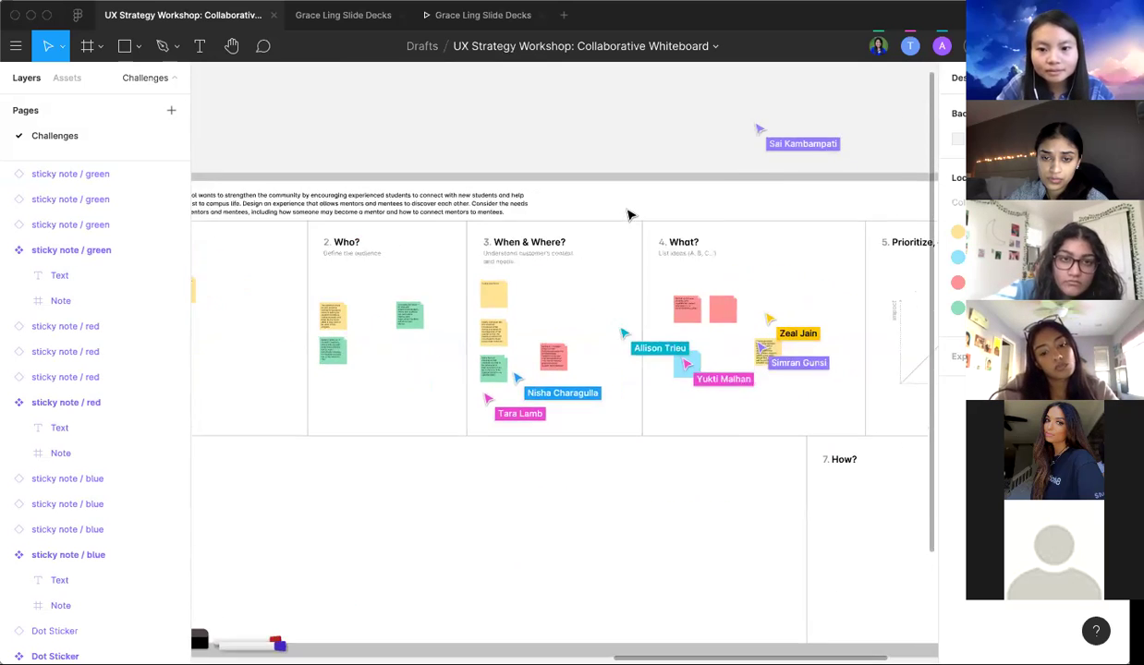
scroll(627, 215, right, 3)
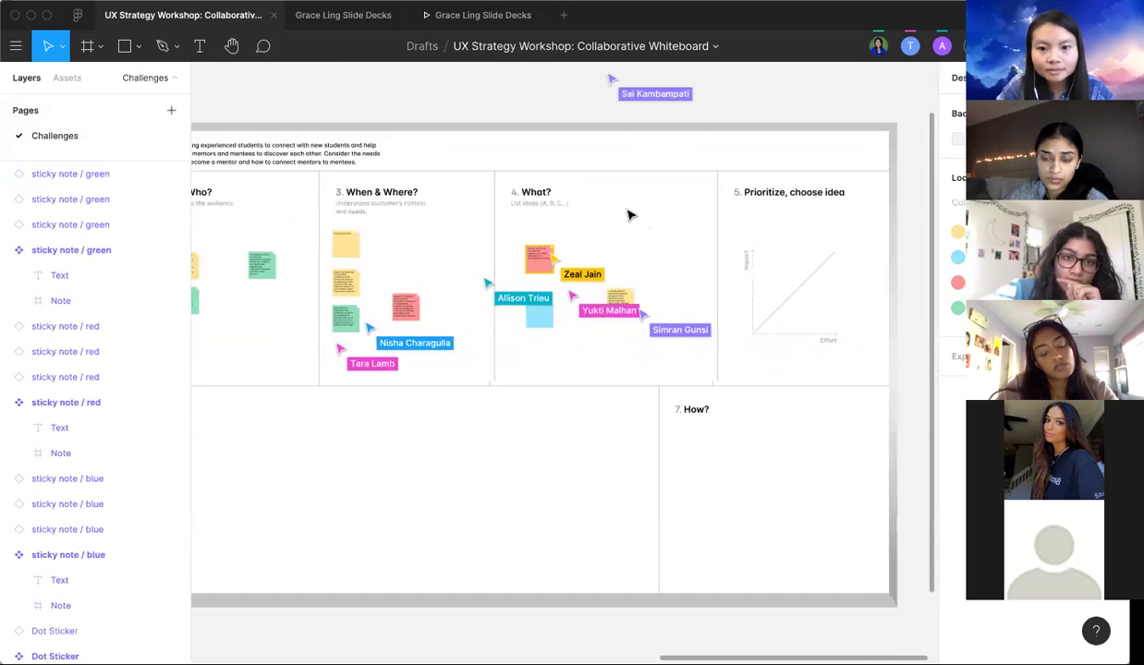
scroll(480, 253, left, 2)
ctrl+scroll(463, 265, up, 5)
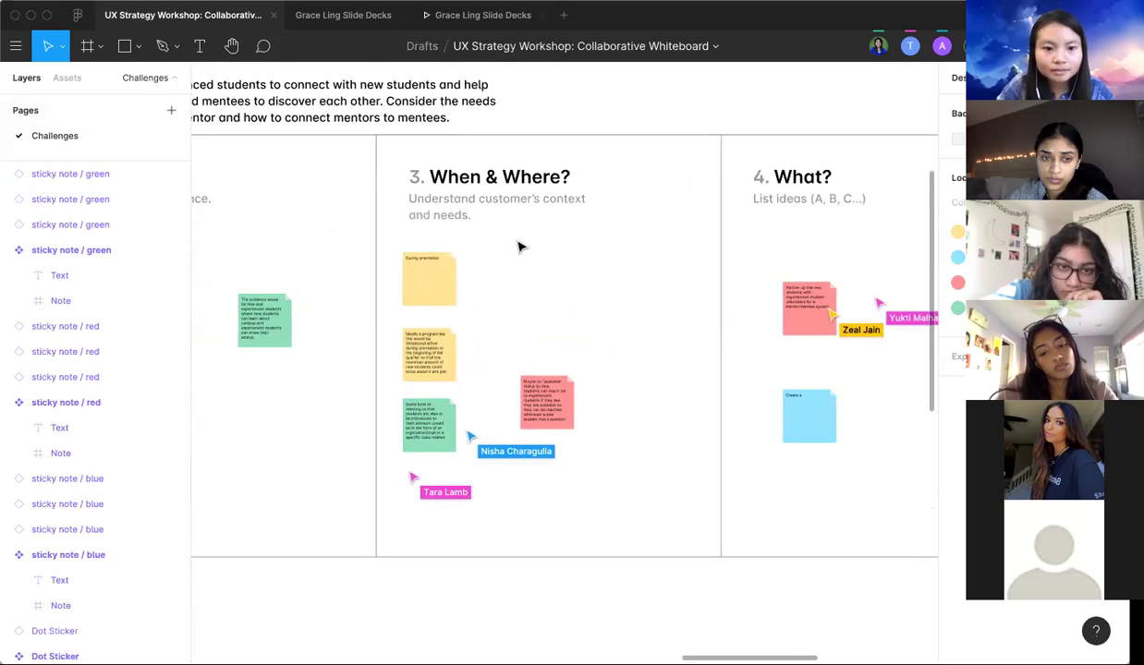
scroll(525, 242, left, 2)
scroll(589, 205, left, 10)
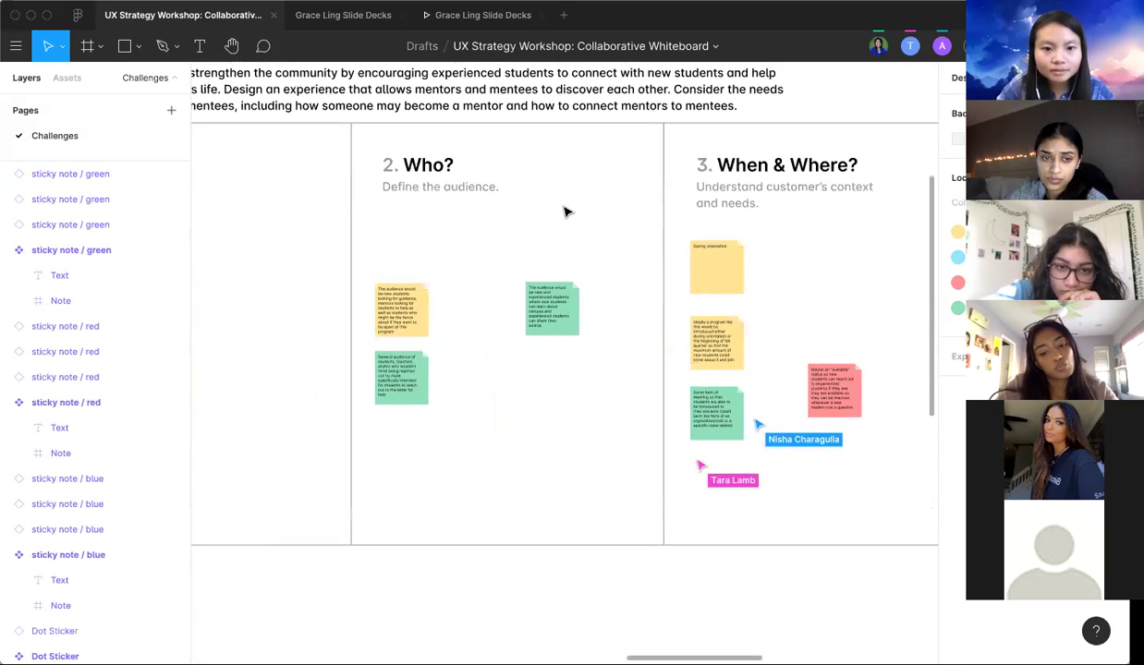
click(300, 308)
ctrl+scroll(306, 304, up, 4)
ctrl+scroll(304, 299, down, 8)
scroll(475, 244, right, 8)
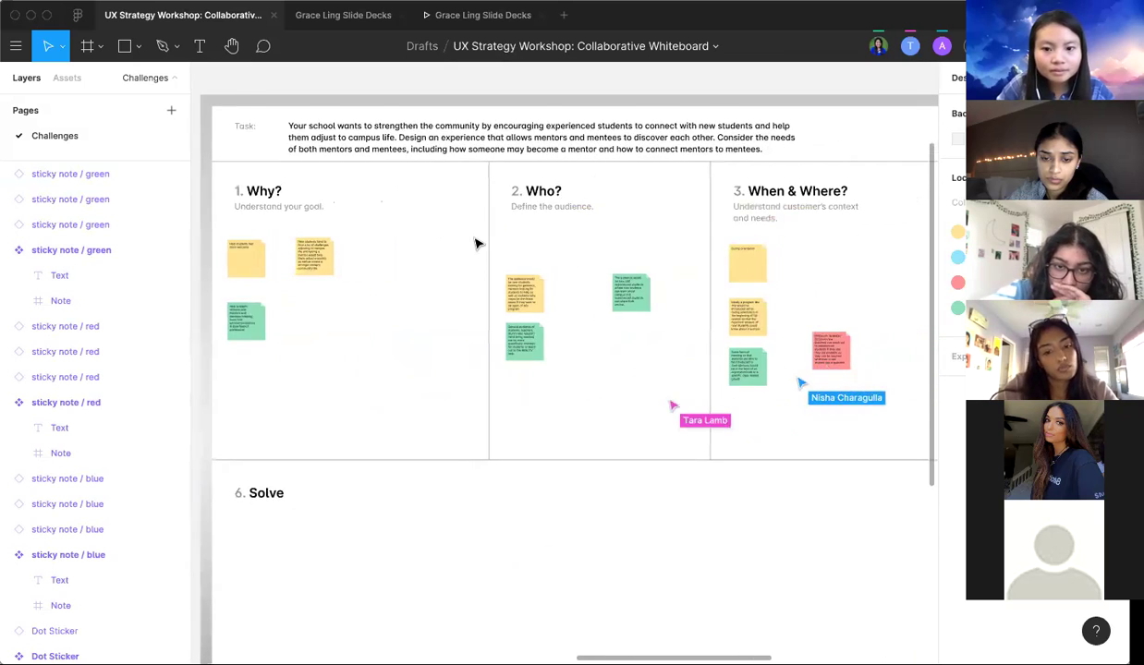
scroll(475, 244, right, 8)
scroll(475, 243, left, 2)
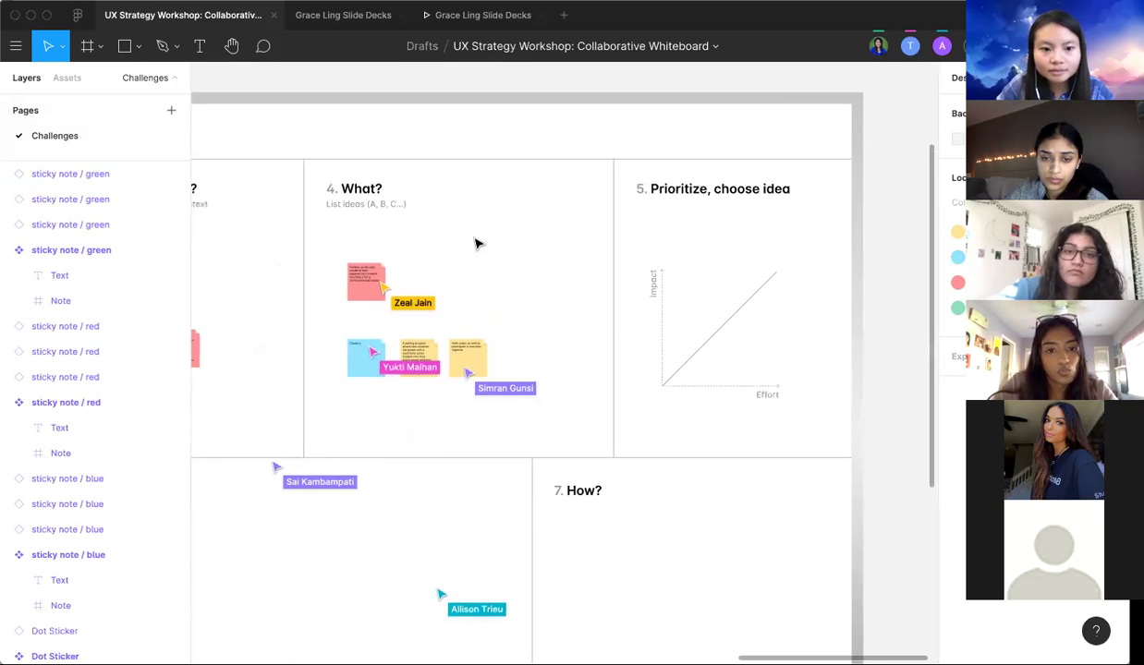
Step: Read the participants' idea notes under What? and look over the whole mentorship board
ctrl+scroll(385, 252, up, 5)
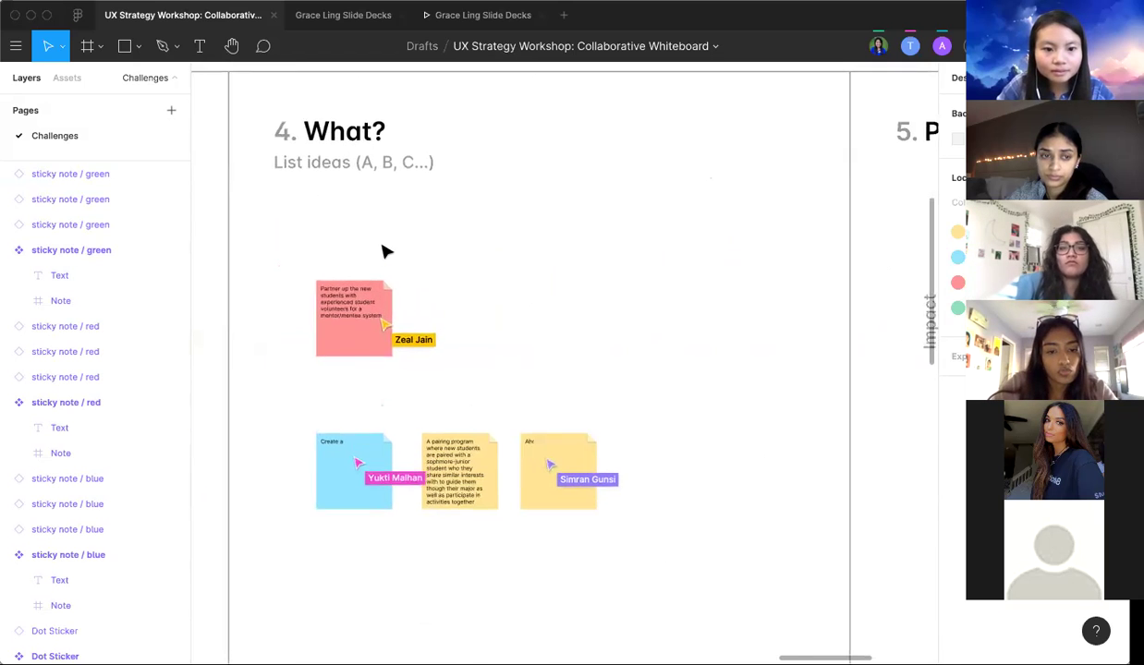
scroll(386, 252, left, 3)
ctrl+scroll(386, 252, down, 8)
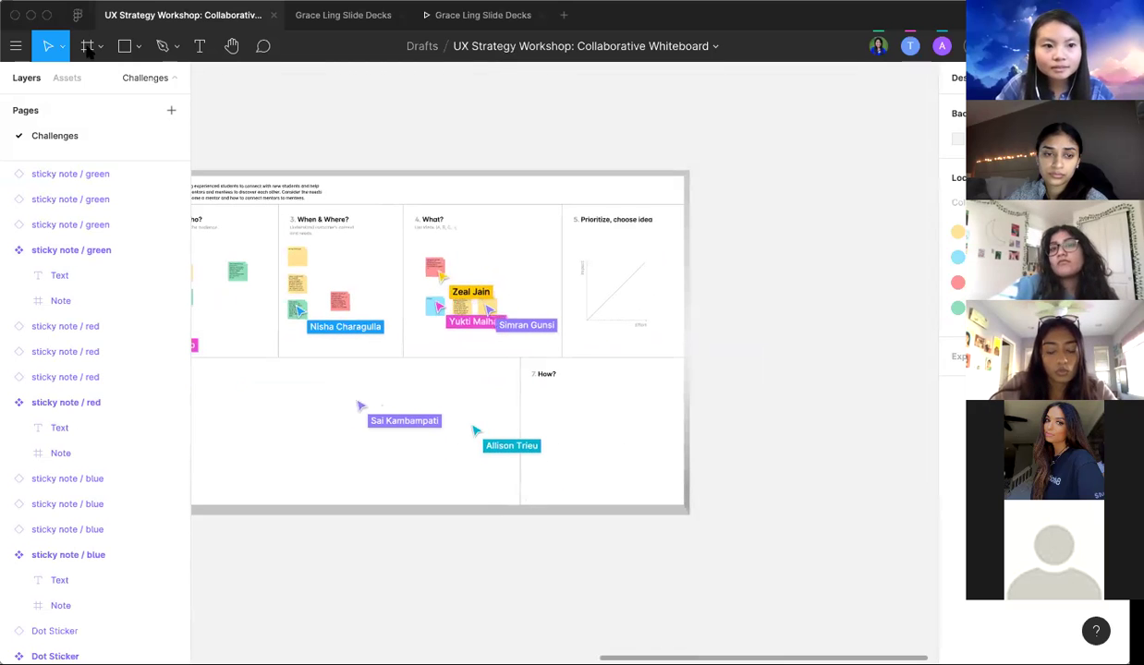
scroll(405, 171, left, 1)
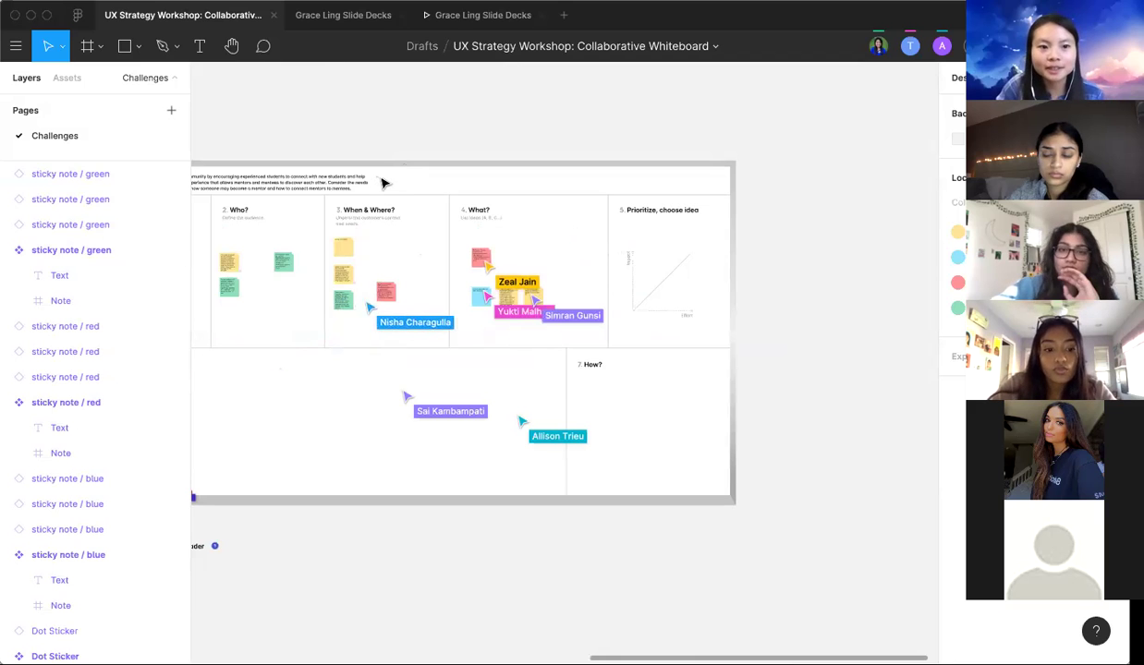
scroll(384, 183, left, 5)
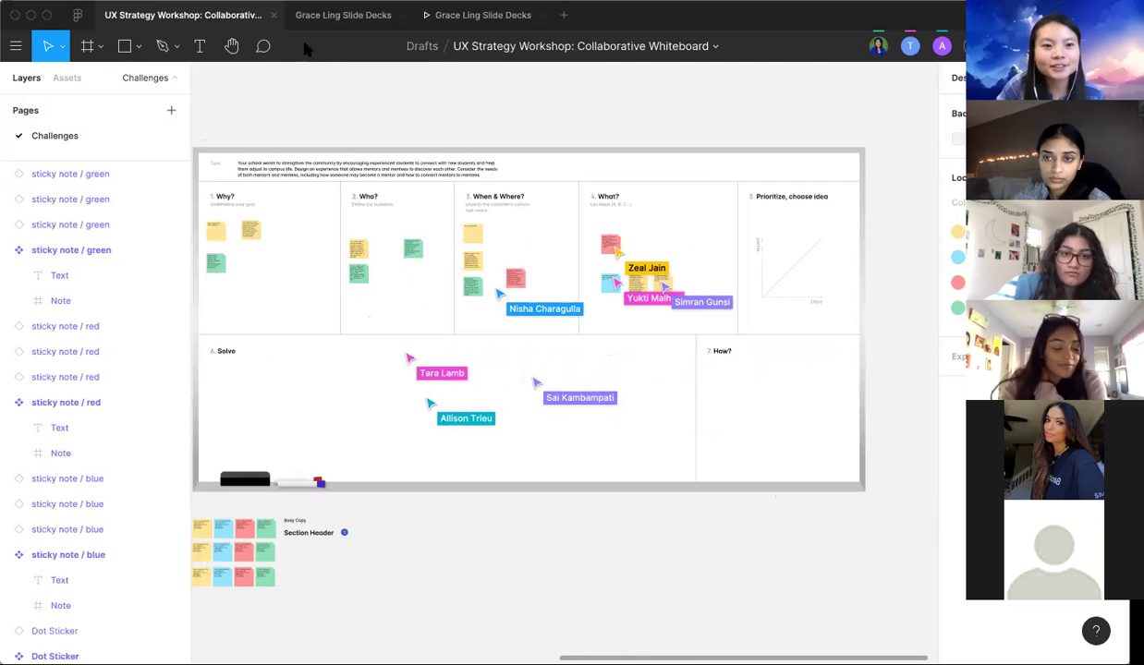
Step: Try drawing a short line under Solve with the Pen tool, and switch to the Pencil tool instead
click(176, 51)
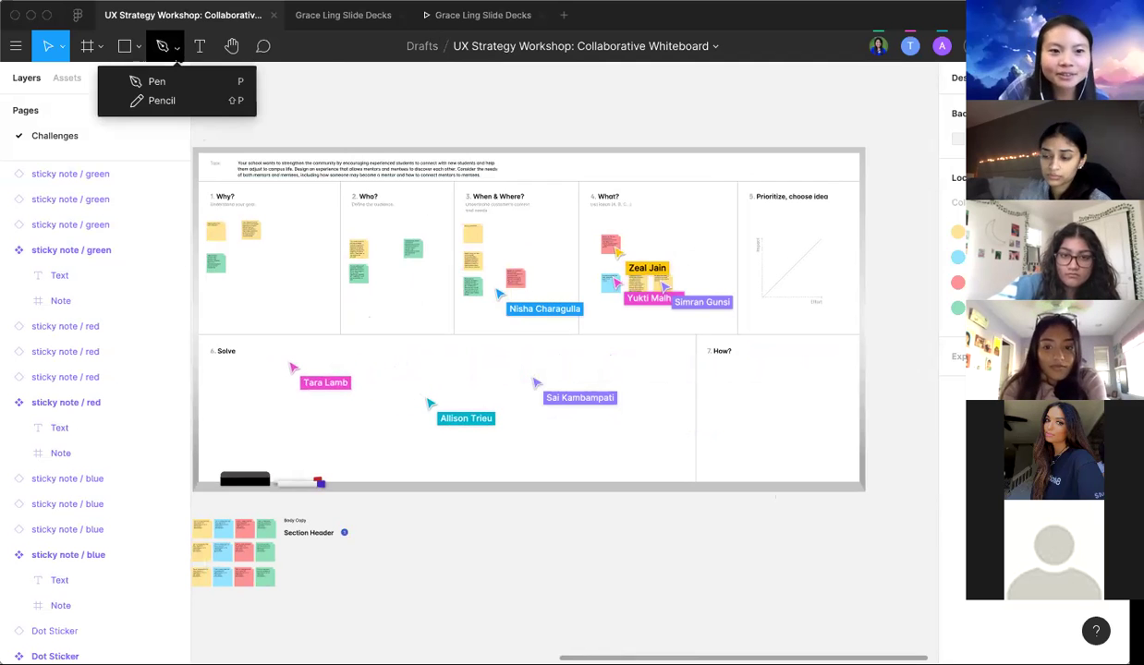
click(161, 81)
scroll(250, 352, up, 5)
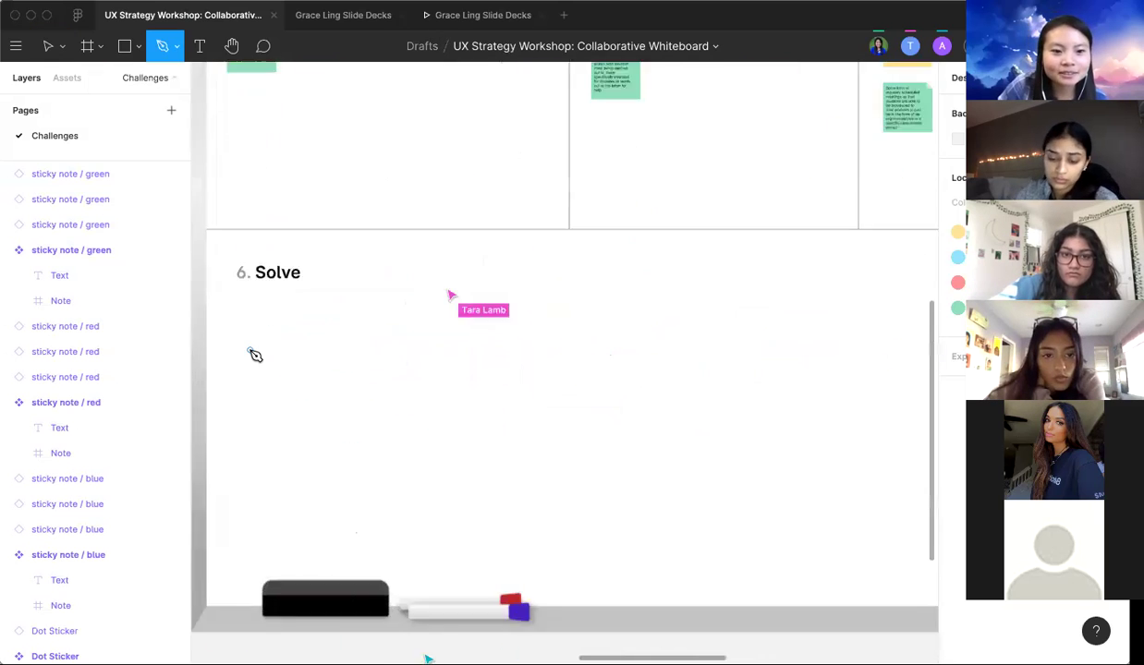
scroll(255, 356, up, 2)
click(274, 294)
click(304, 294)
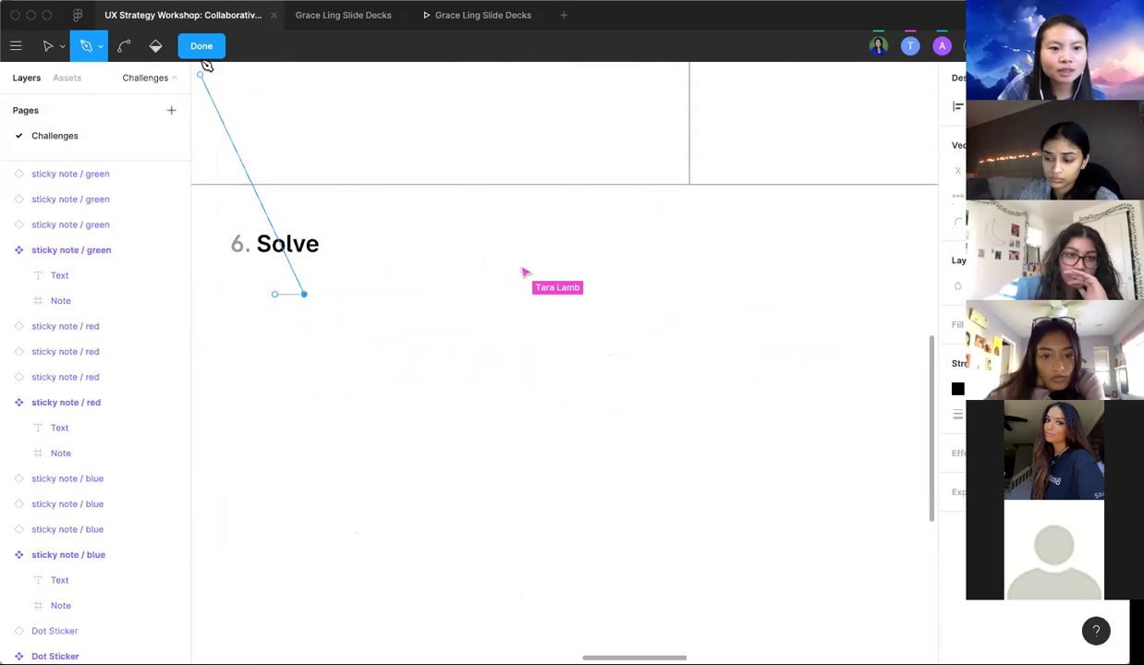
click(201, 45)
key(Delete)
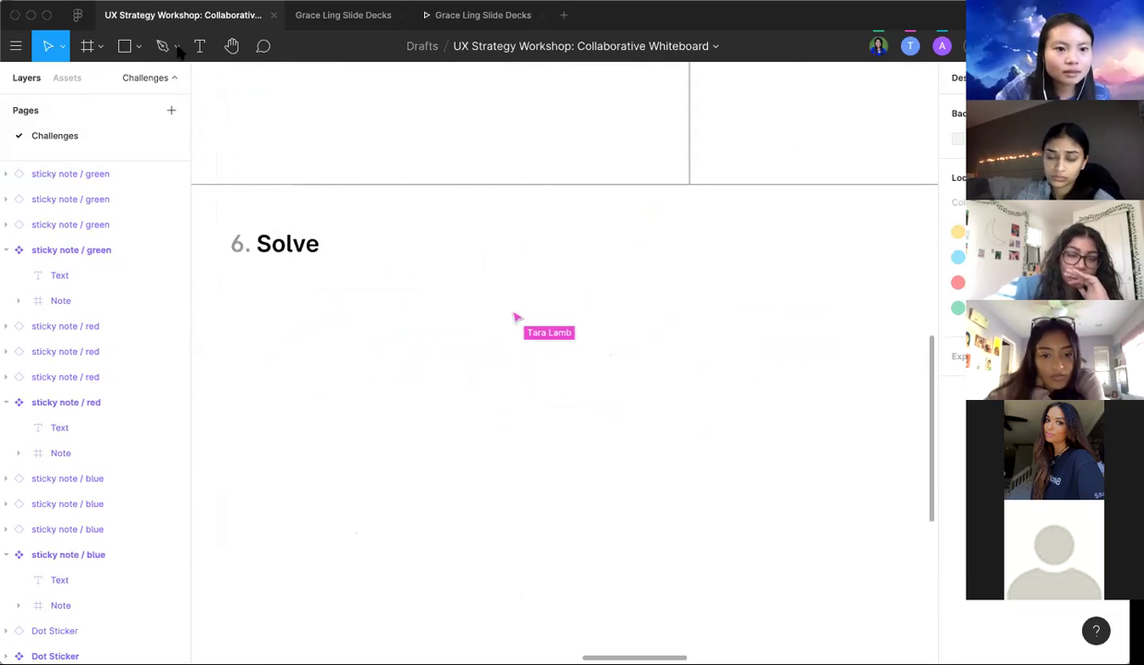
click(175, 45)
click(159, 80)
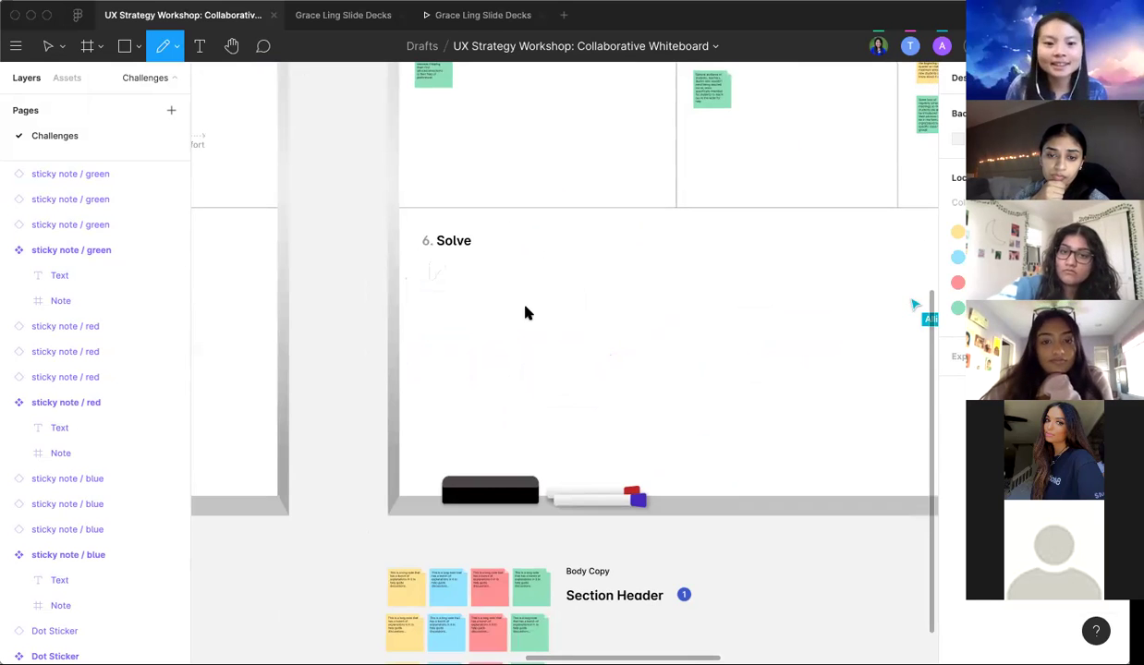
Step: Look over the mentorship board's sections, examine the sticky notes under When & Where?, and return to the Move tool
scroll(517, 326, down, 5)
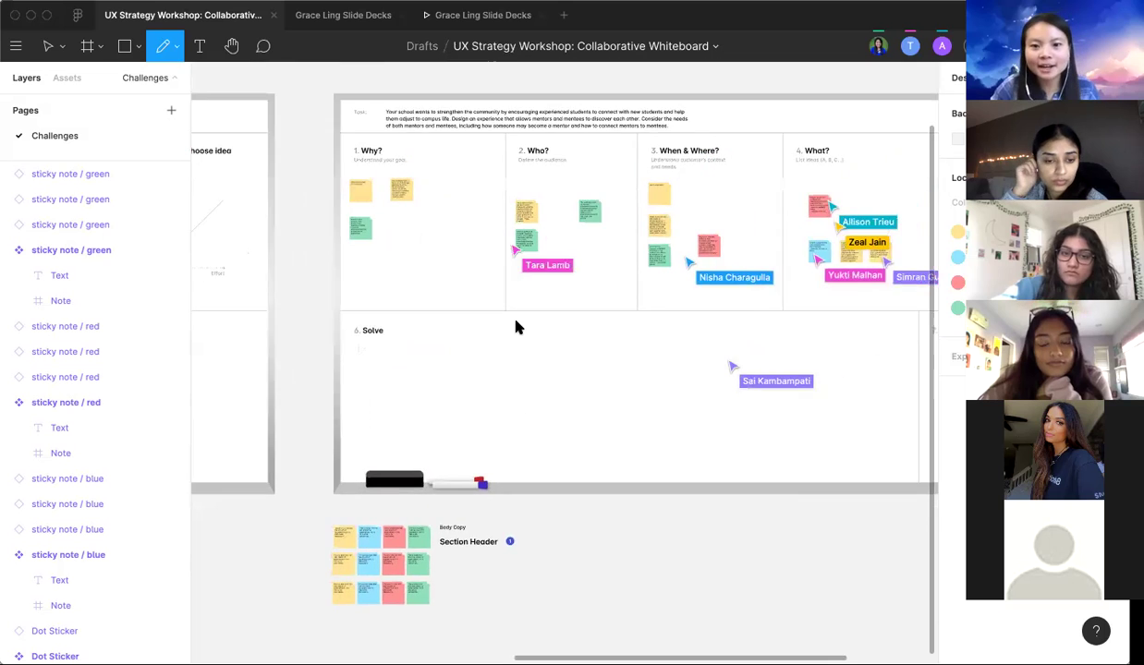
scroll(516, 327, right, 6)
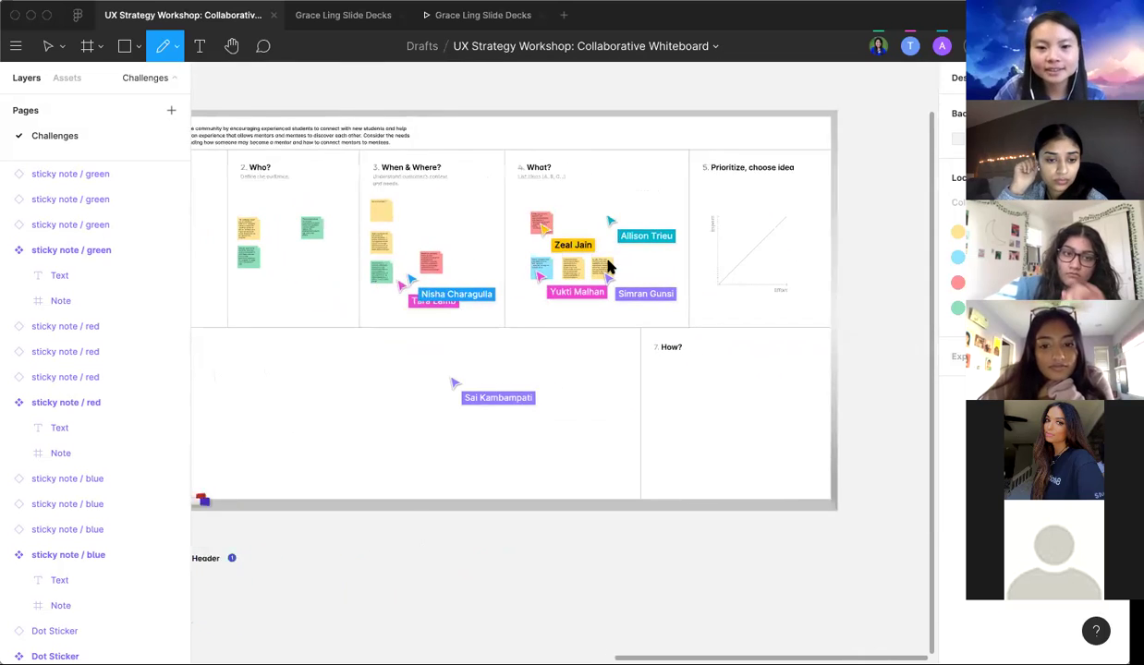
scroll(610, 268, up, 3)
scroll(591, 258, left, 6)
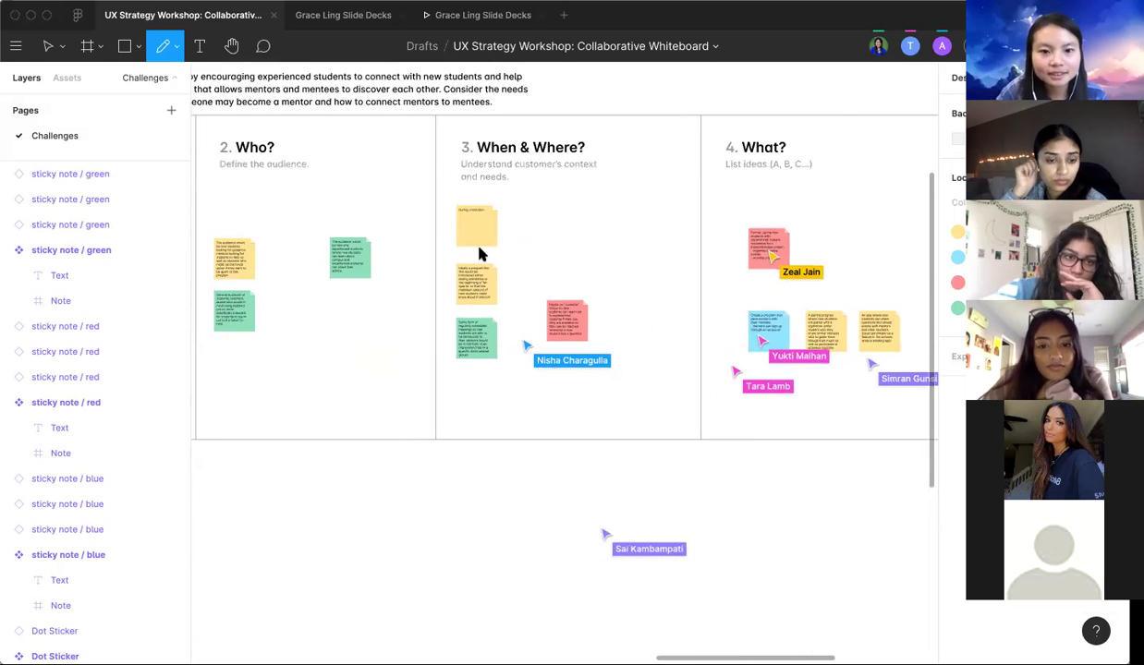
scroll(479, 253, up, 5)
scroll(478, 253, down, 2)
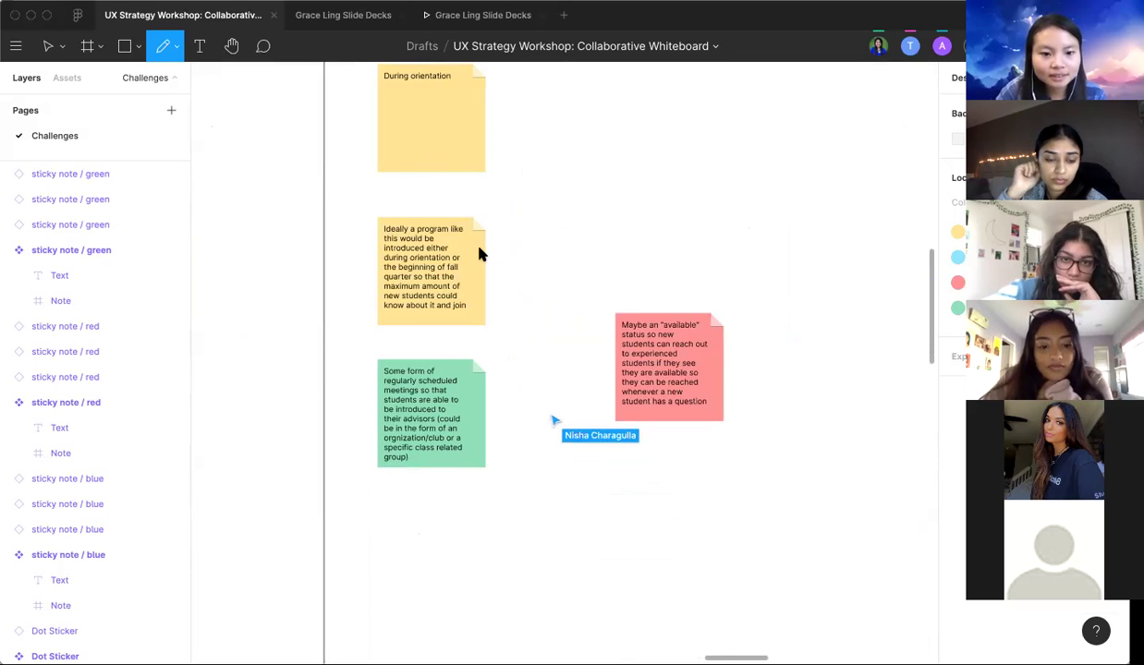
scroll(479, 253, down, 3)
scroll(479, 255, right, 4)
scroll(479, 255, up, 2)
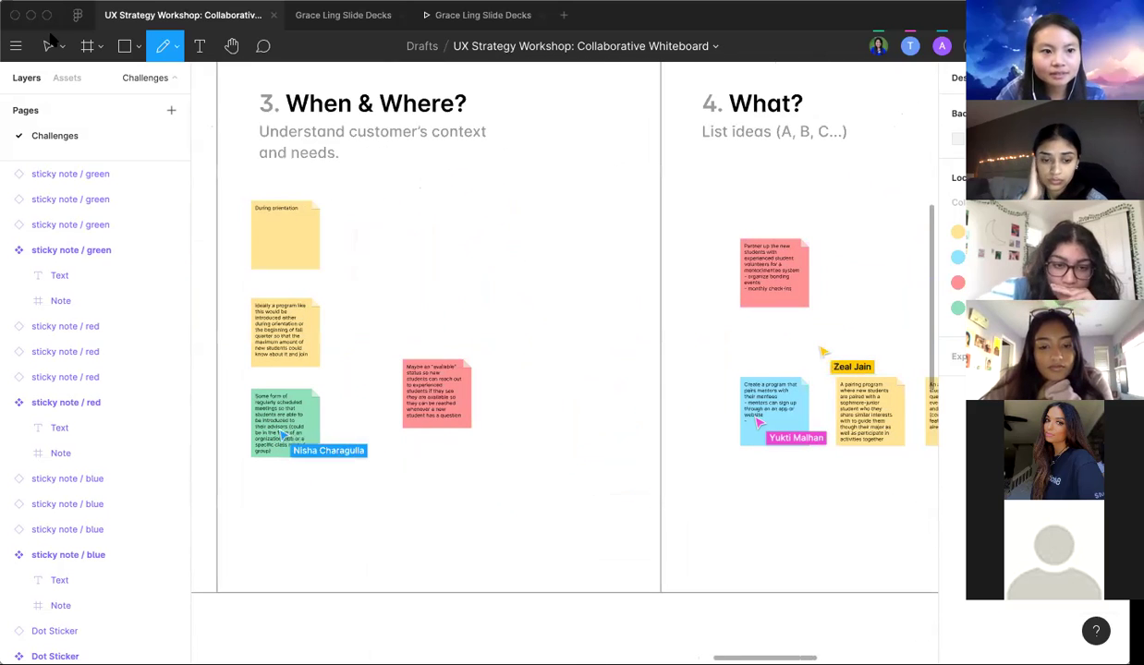
click(48, 44)
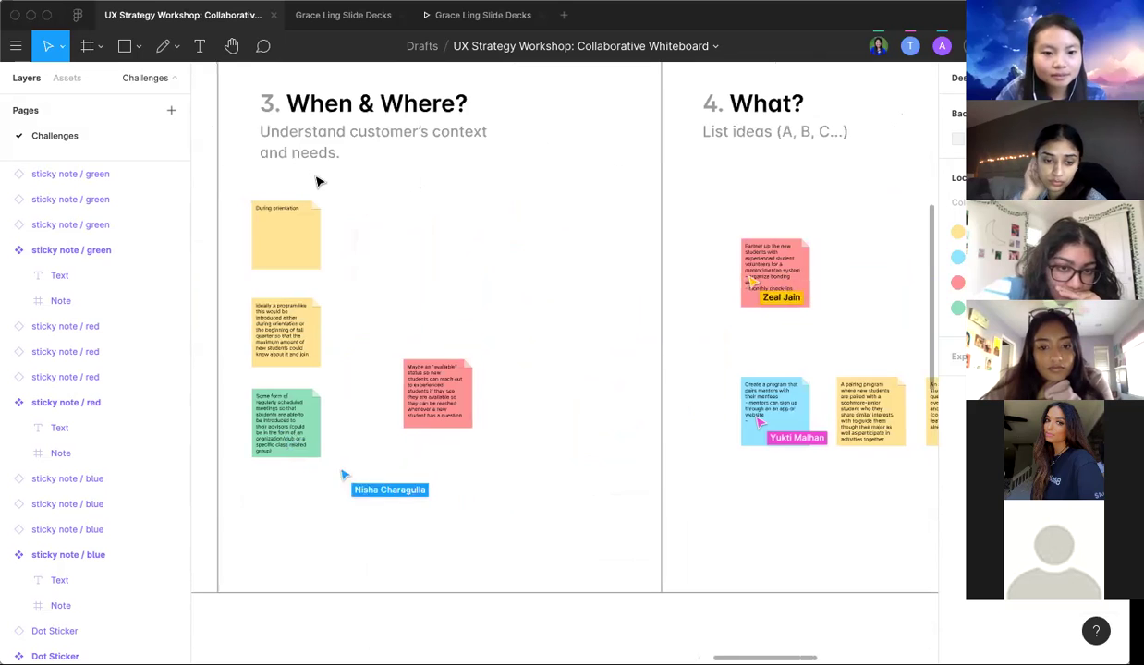
Step: Read the participants' three sticky notes under Why? on the mentorship board
scroll(317, 182, left, 10)
scroll(317, 181, up, 2)
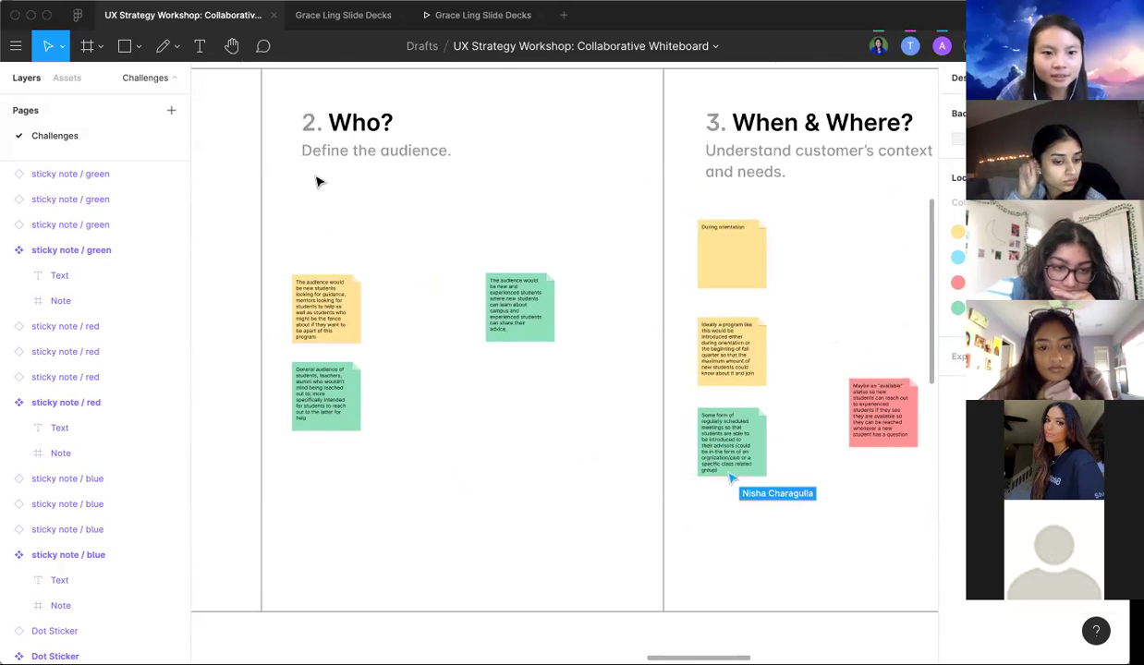
scroll(317, 181, left, 15)
scroll(317, 181, up, 3)
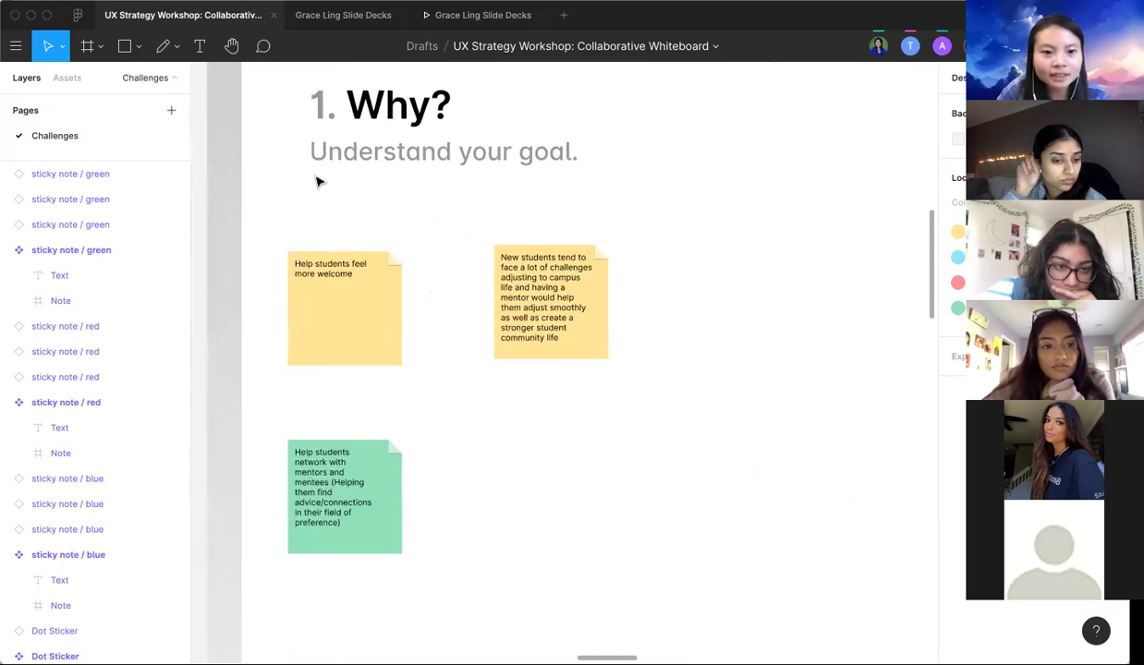
click(314, 261)
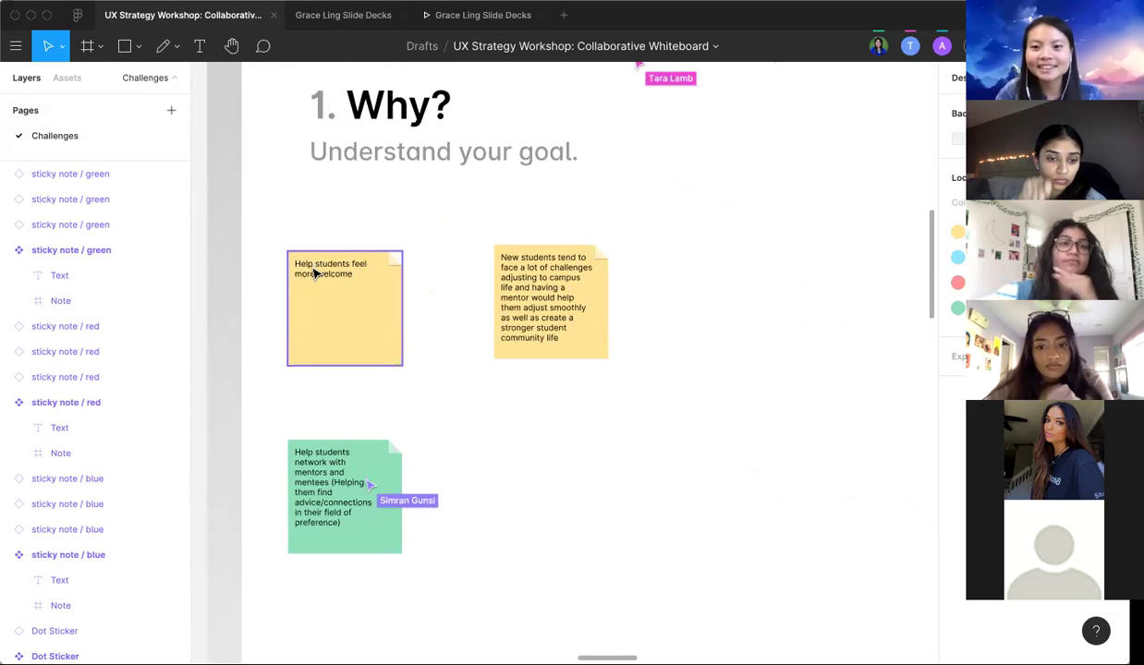
scroll(315, 274, down, 3)
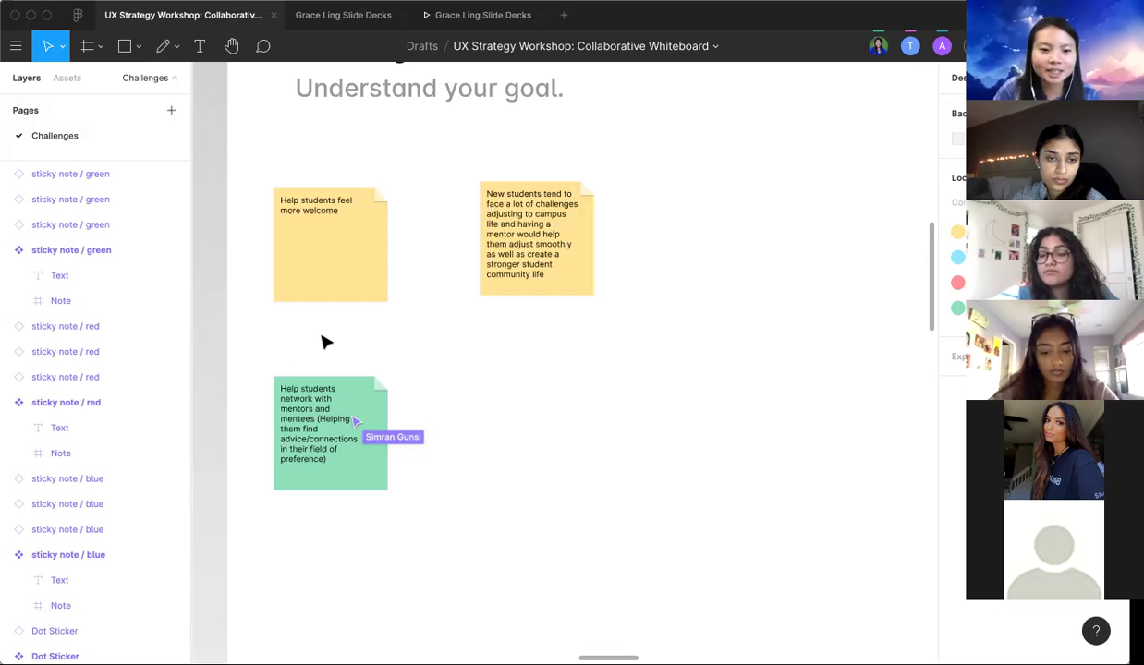
ctrl+scroll(452, 318, down, 5)
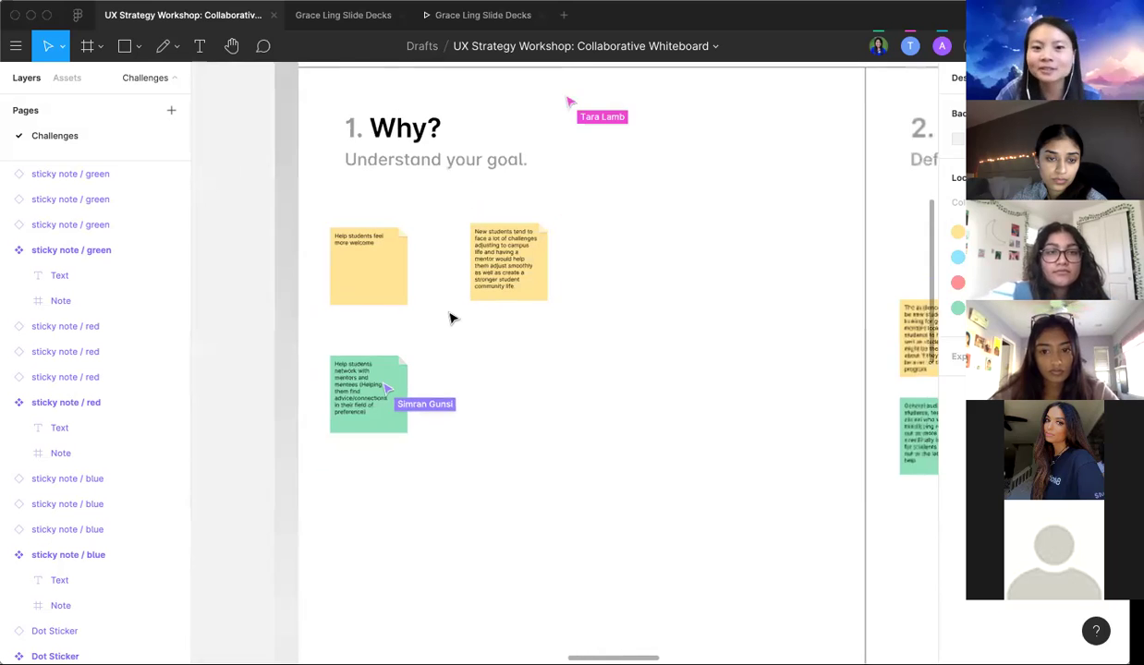
Step: Read the yellow and green sticky notes describing the audience under Who?
scroll(452, 319, left, 2)
scroll(452, 319, right, 5)
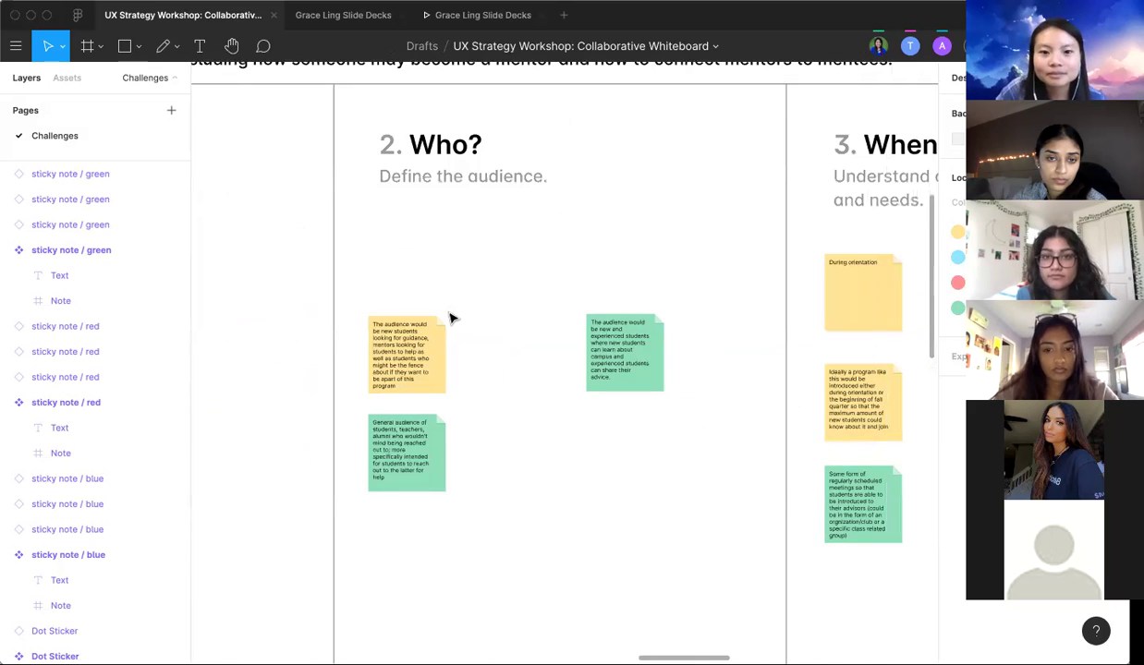
scroll(376, 327, left, 1)
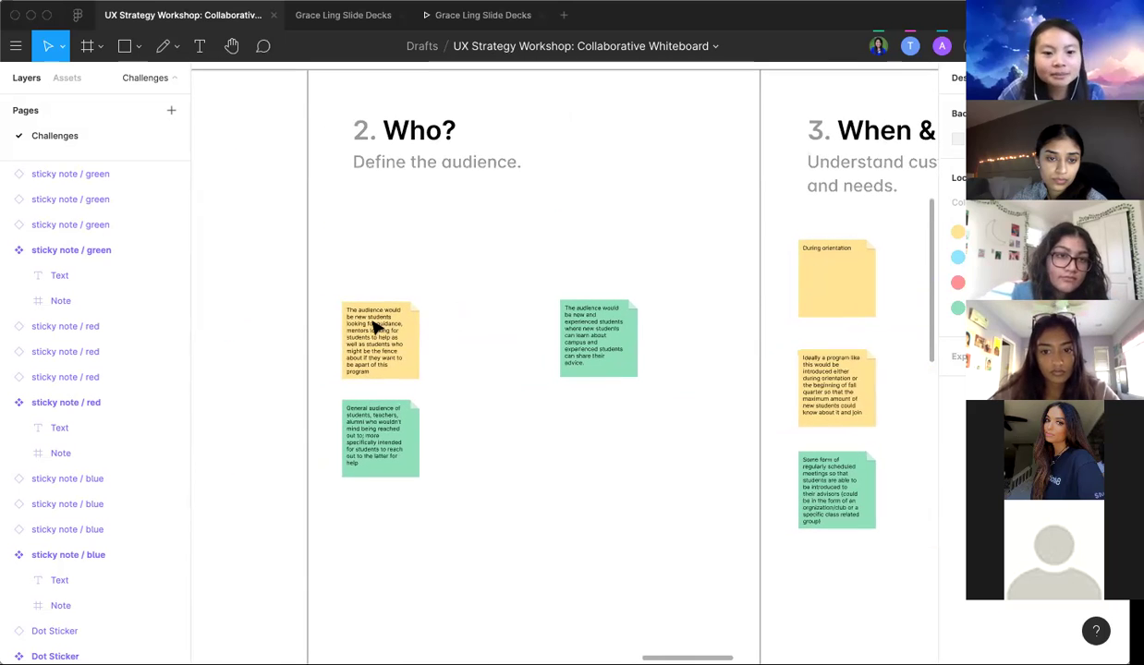
ctrl+scroll(402, 299, up, 5)
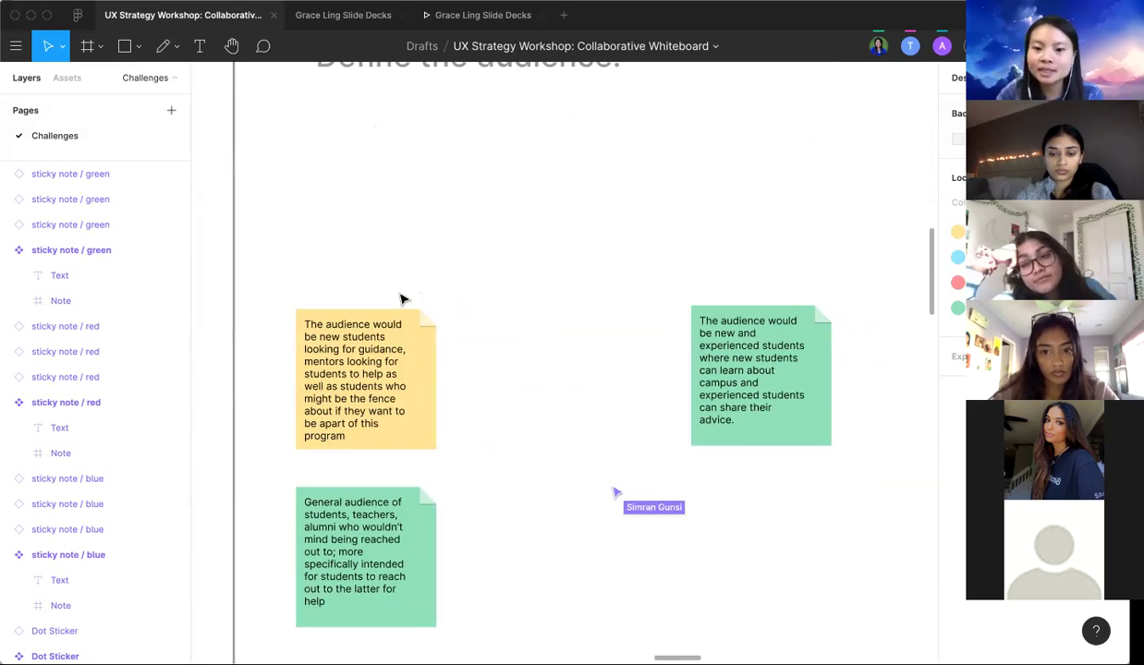
scroll(403, 299, right, 3)
scroll(568, 337, left, 3)
scroll(568, 337, down, 2)
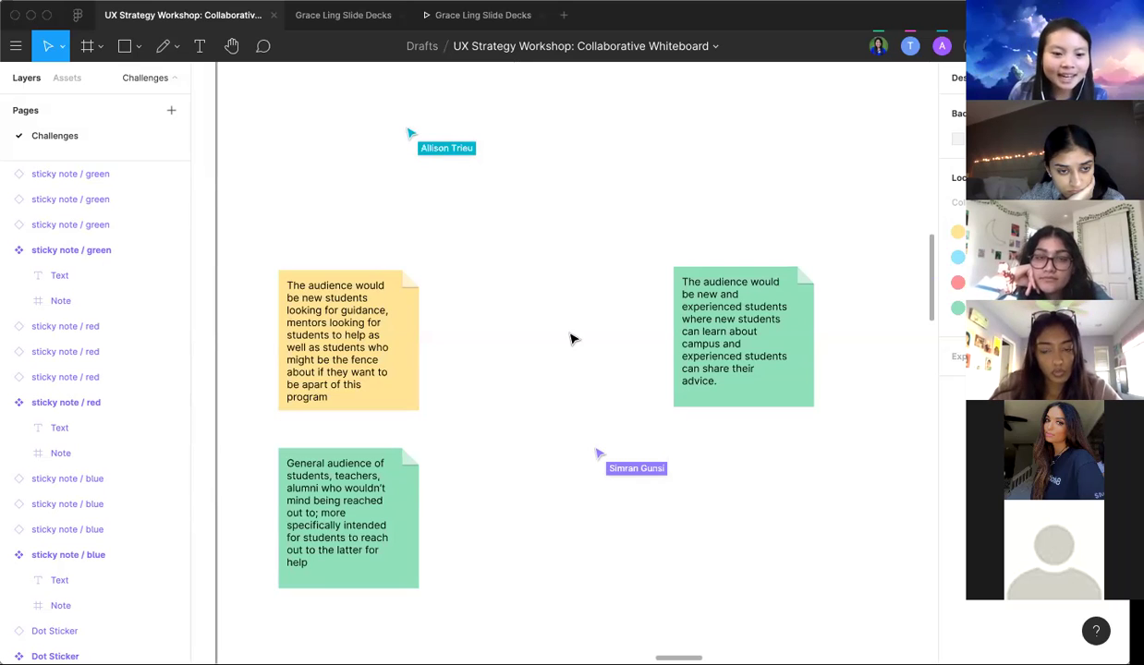
scroll(571, 339, down, 3)
scroll(571, 340, left, 2)
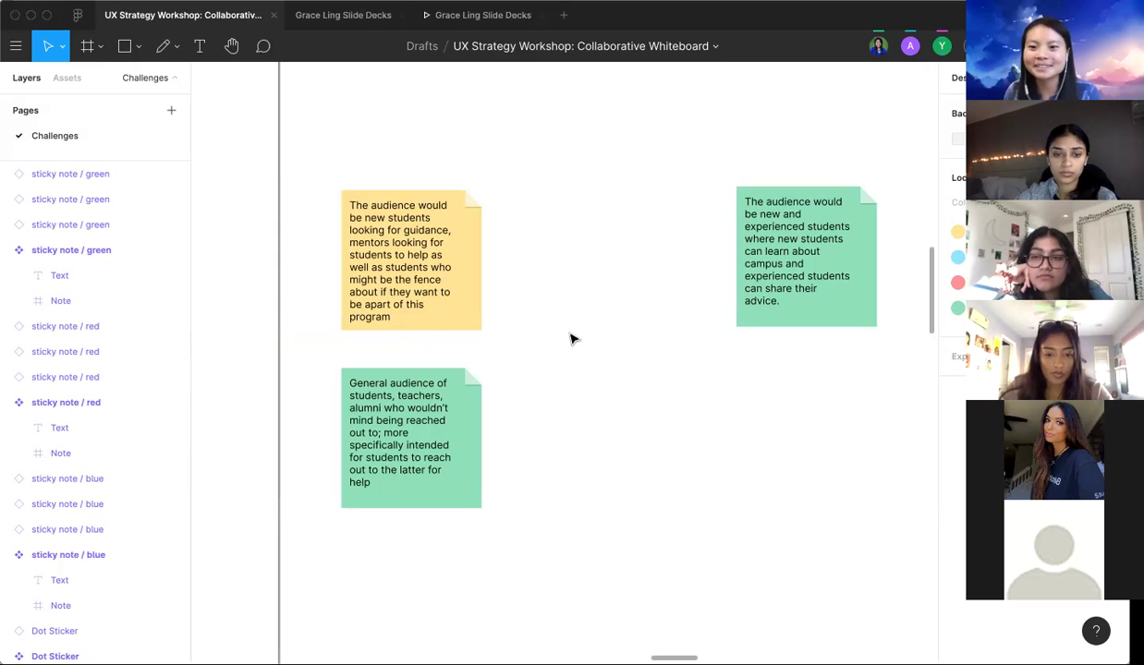
scroll(572, 340, down, 5)
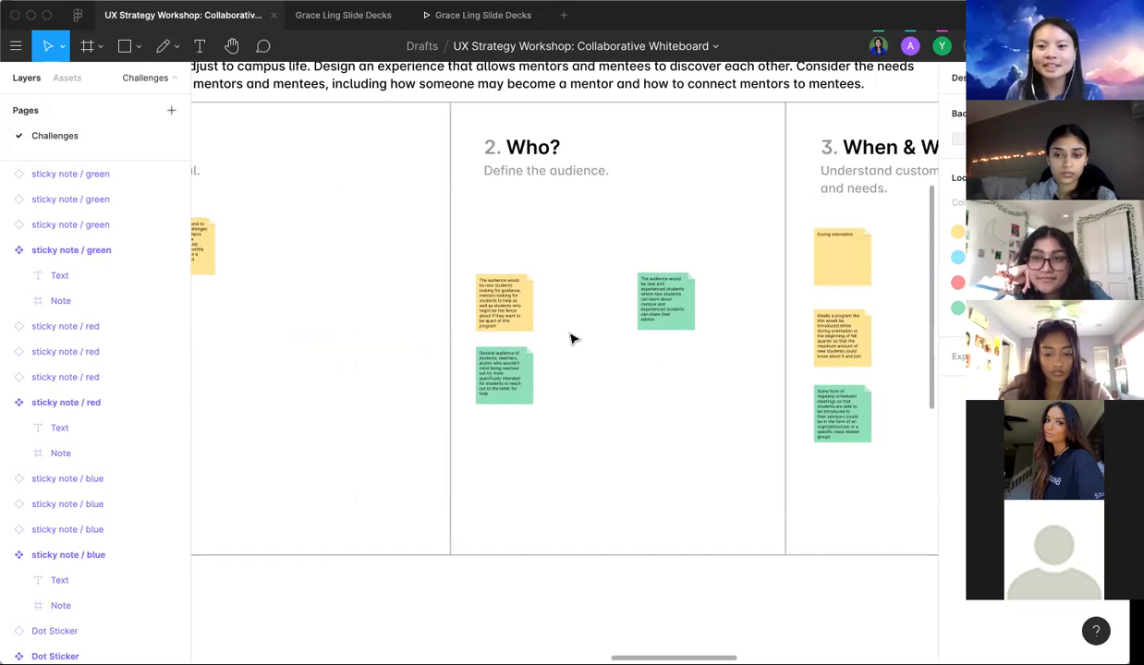
Step: Read the yellow, green and red sticky notes under When & Where? one after another
scroll(572, 339, right, 3)
scroll(572, 339, right, 3)
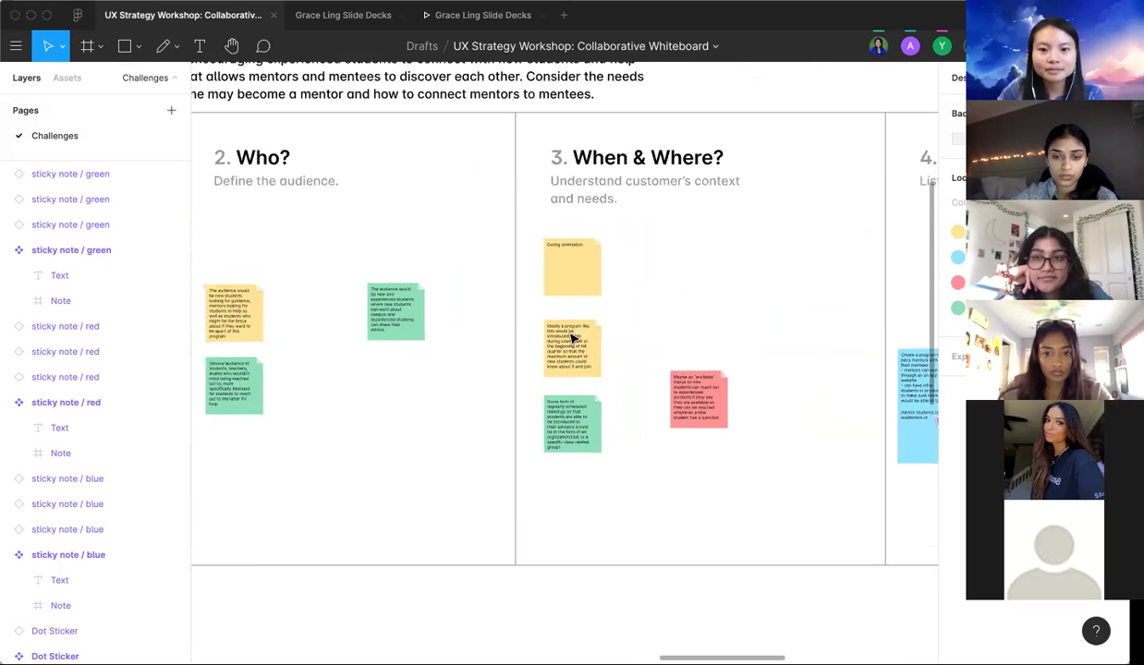
ctrl+scroll(572, 287, up, 5)
ctrl+scroll(539, 314, down, 5)
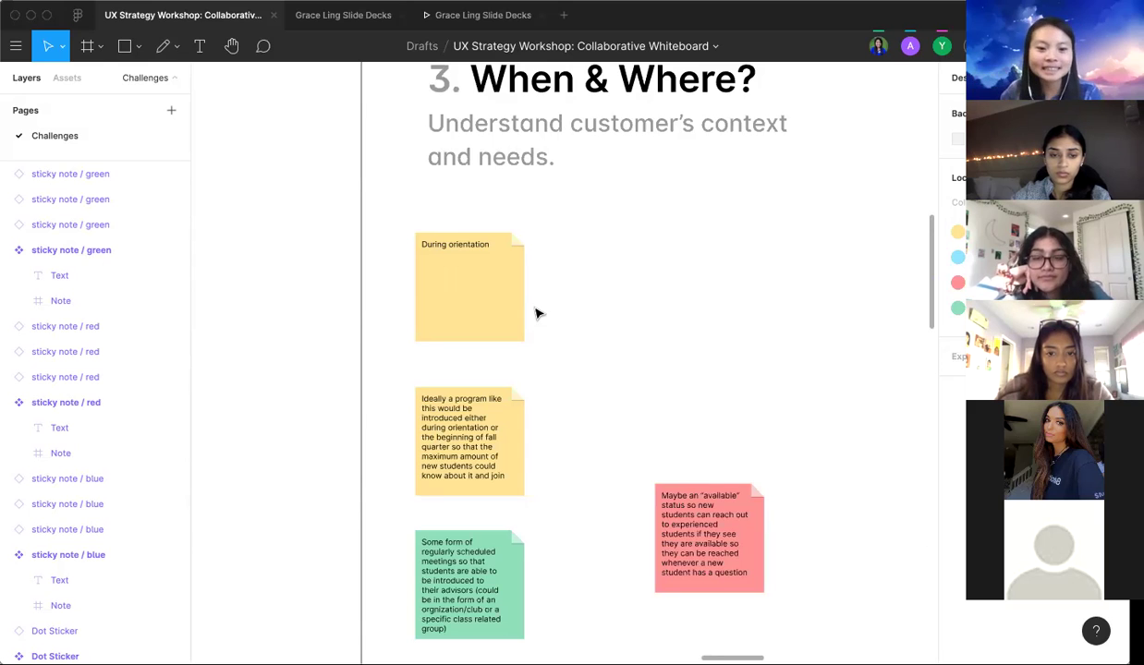
scroll(511, 388, down, 1)
scroll(511, 388, up, 5)
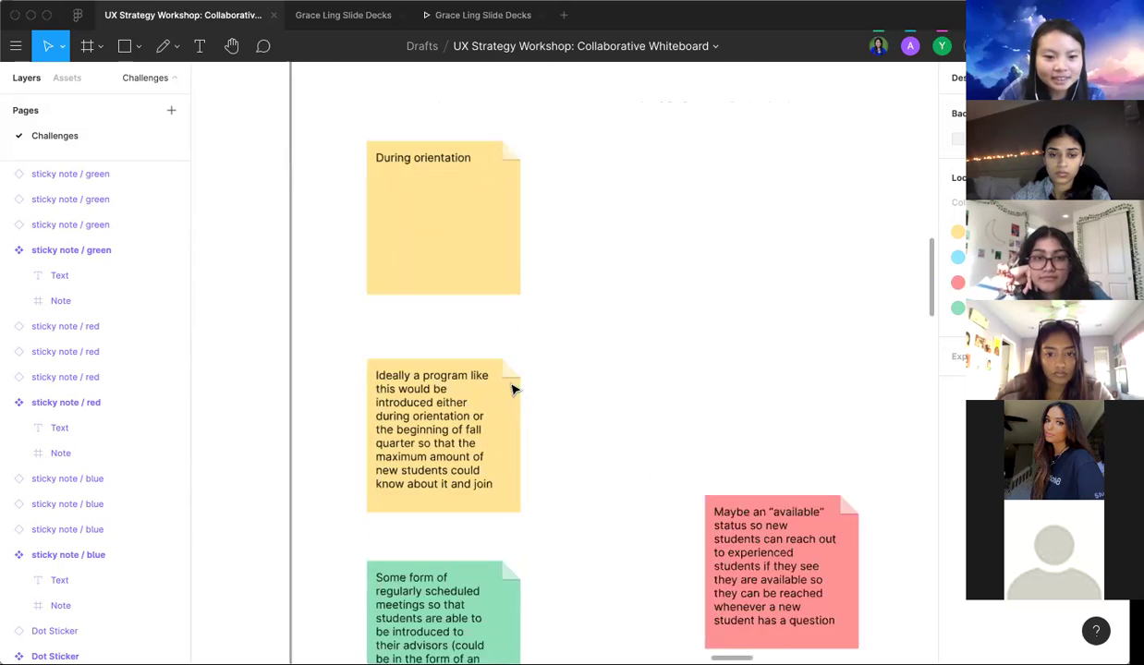
scroll(446, 425, down, 3)
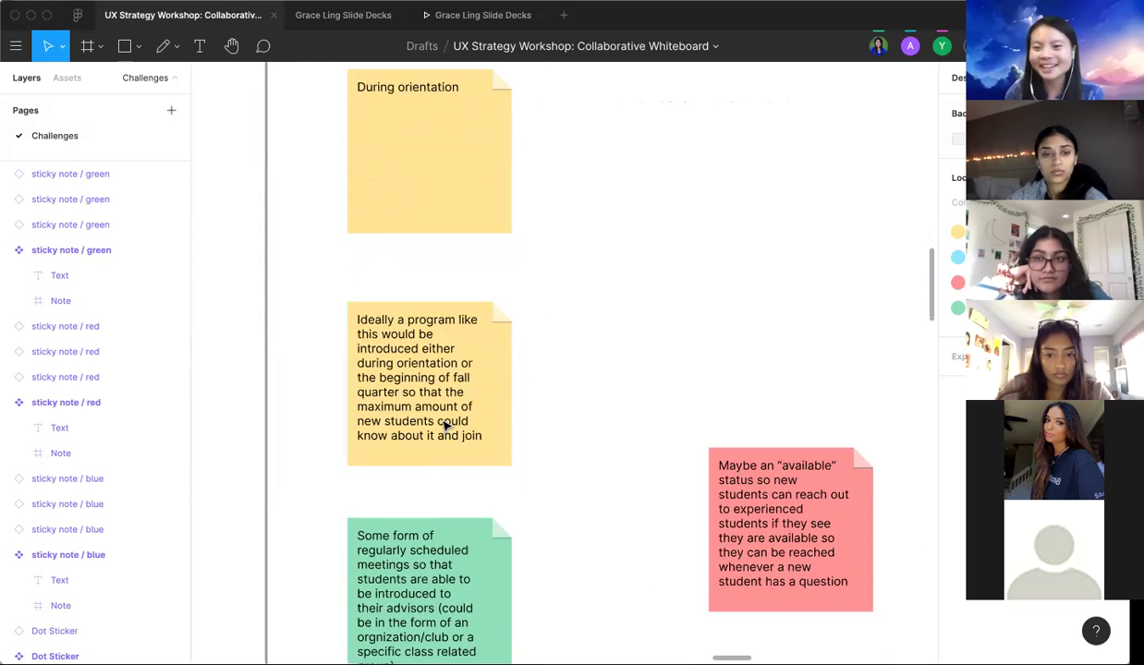
scroll(446, 425, down, 3)
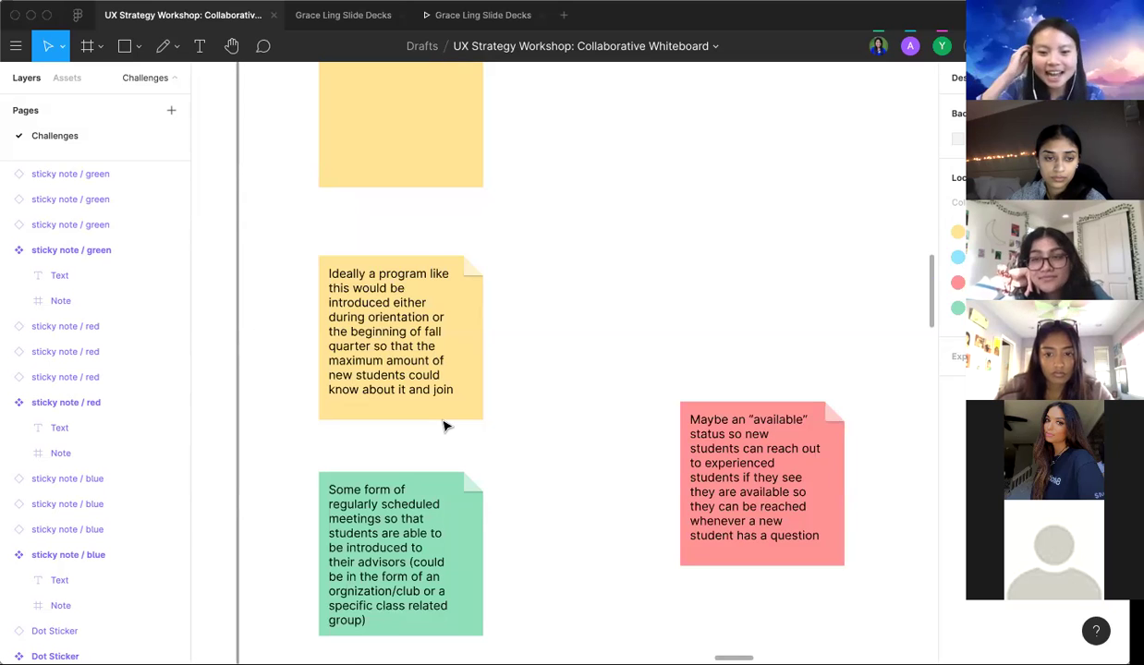
scroll(444, 426, down, 3)
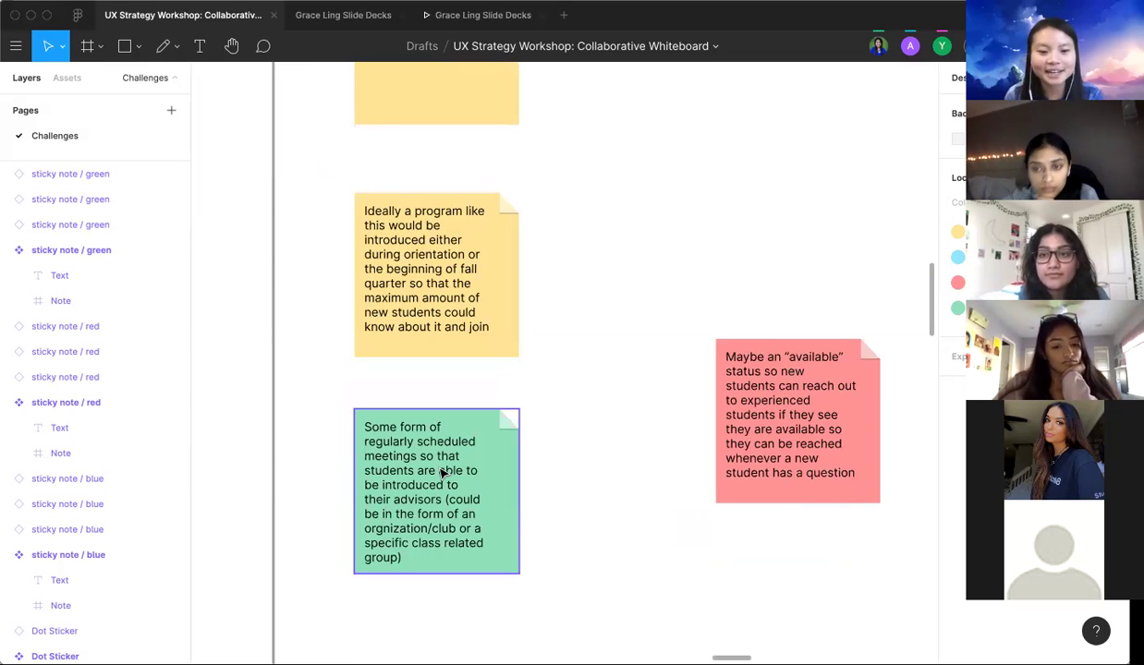
scroll(573, 443, right, 3)
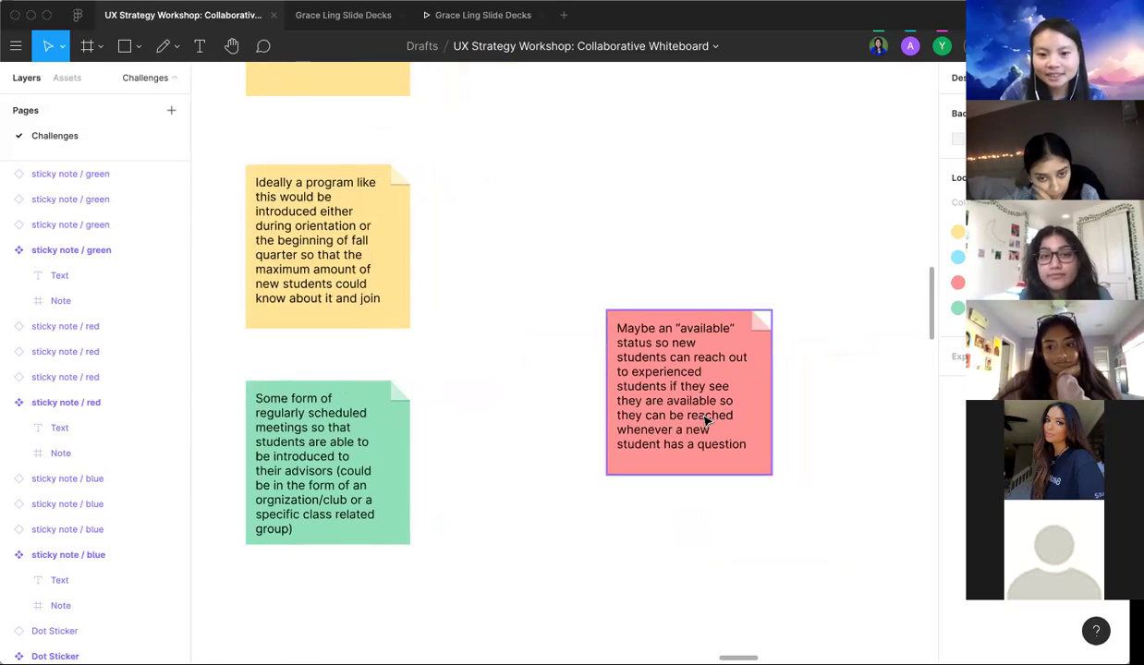
scroll(705, 420, right, 3)
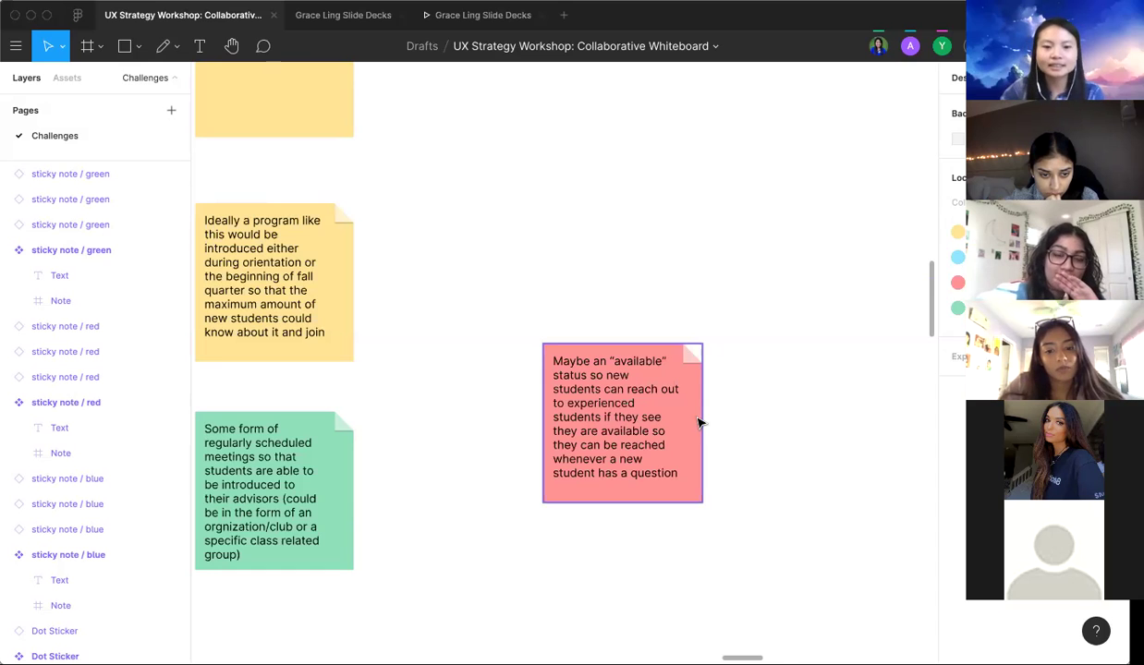
Step: Look over the sticky notes under What? on the mentorship board and compare their placement with the neighbouring sections
scroll(699, 424, down, 10)
scroll(709, 379, right, 2)
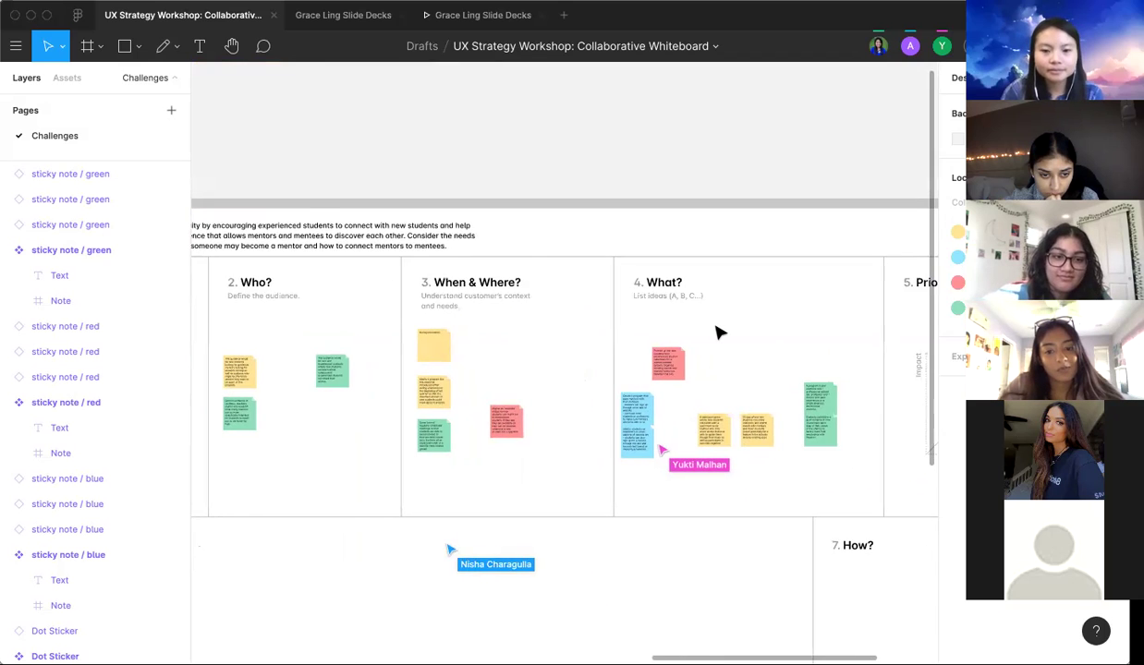
scroll(720, 332, up, 6)
scroll(457, 306, down, 1)
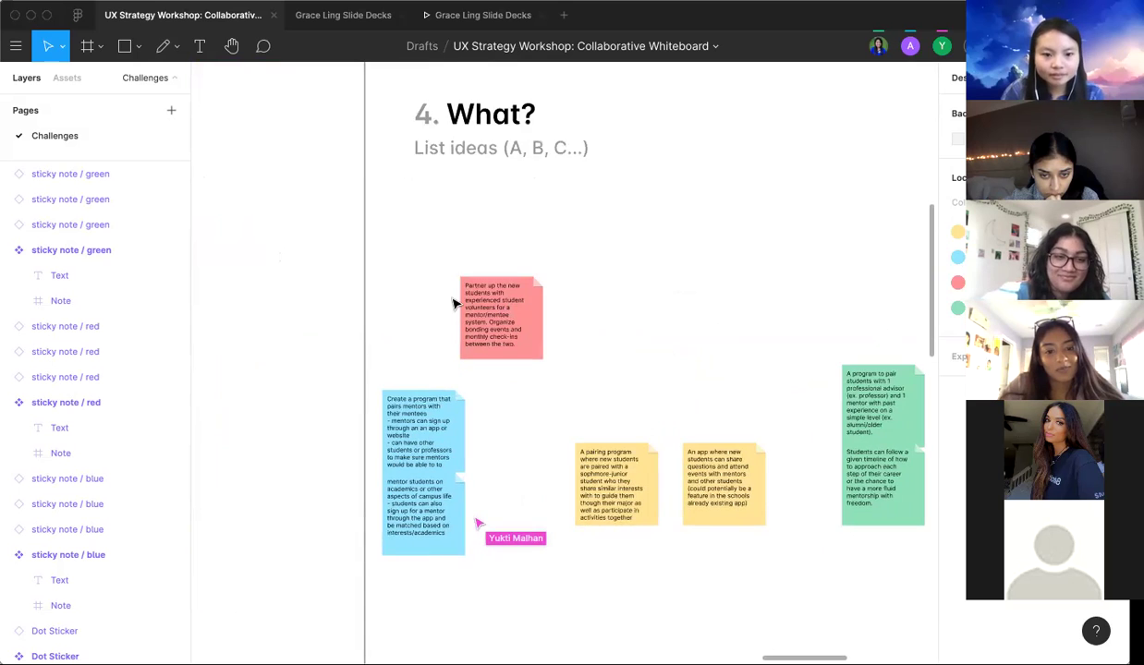
scroll(455, 302, up, 5)
scroll(454, 303, down, 10)
scroll(453, 305, down, 4)
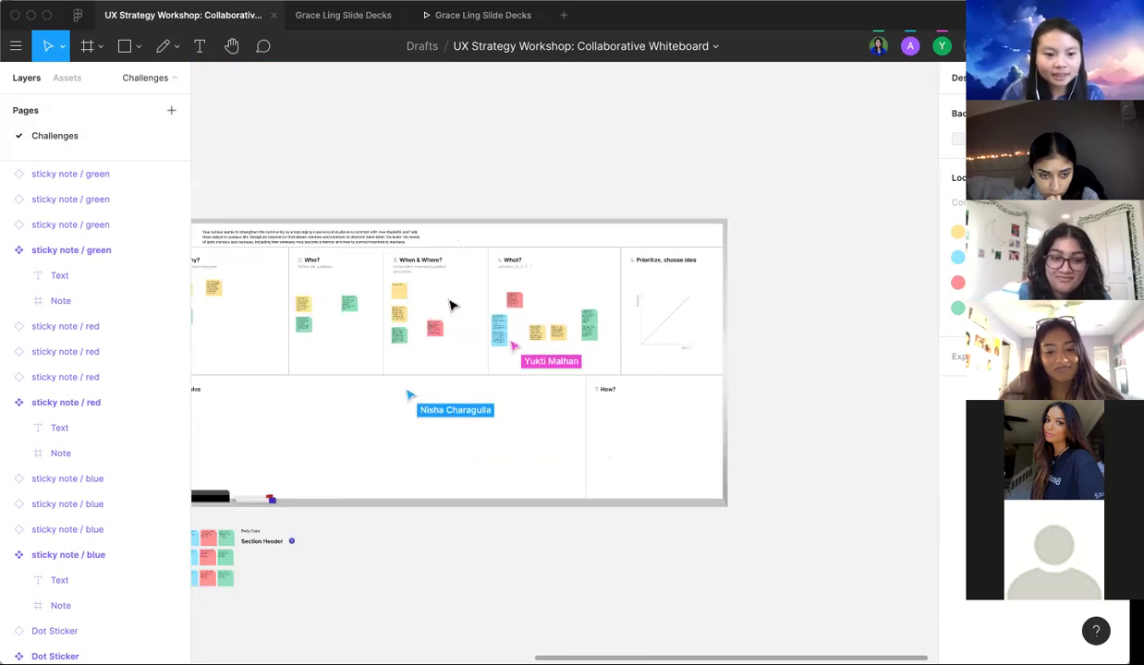
scroll(478, 301, up, 8)
scroll(477, 301, left, 3)
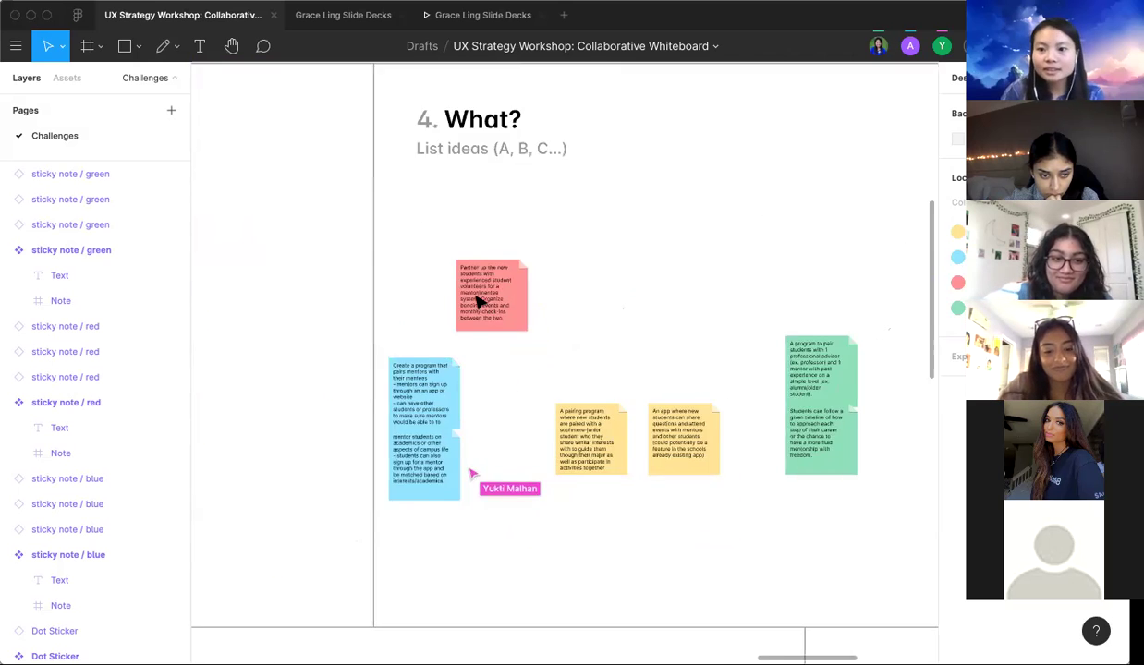
Step: Read the red sticky note and the two blue sticky notes listing ideas under What?
scroll(459, 311, up, 6)
scroll(458, 312, right, 3)
scroll(457, 312, down, 2)
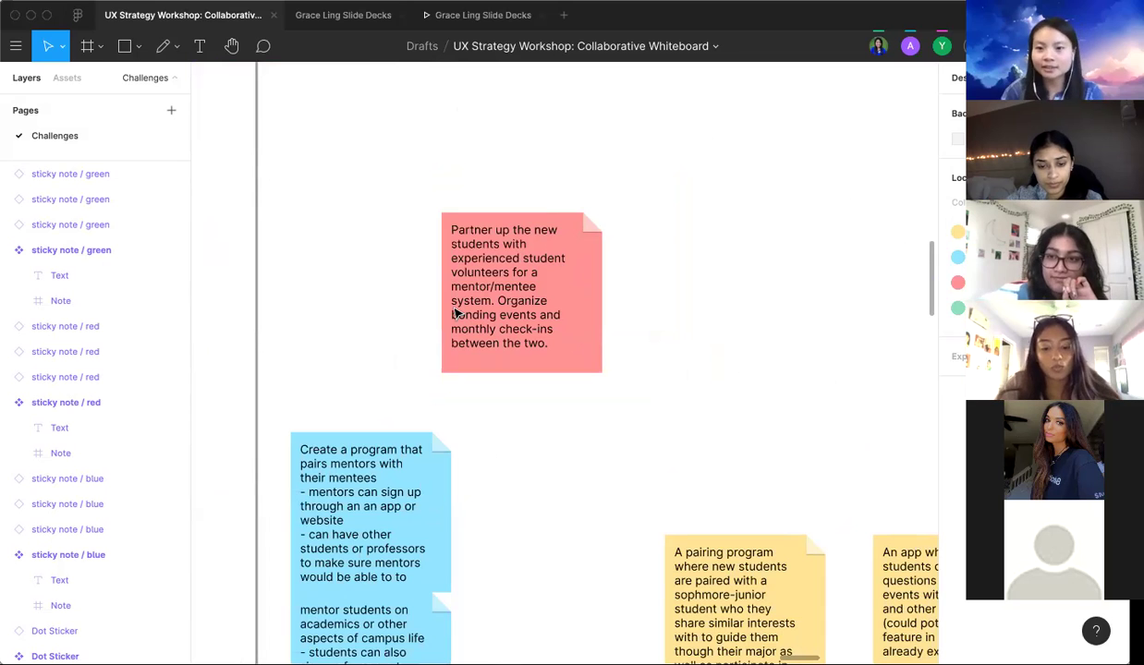
scroll(427, 328, down, 2)
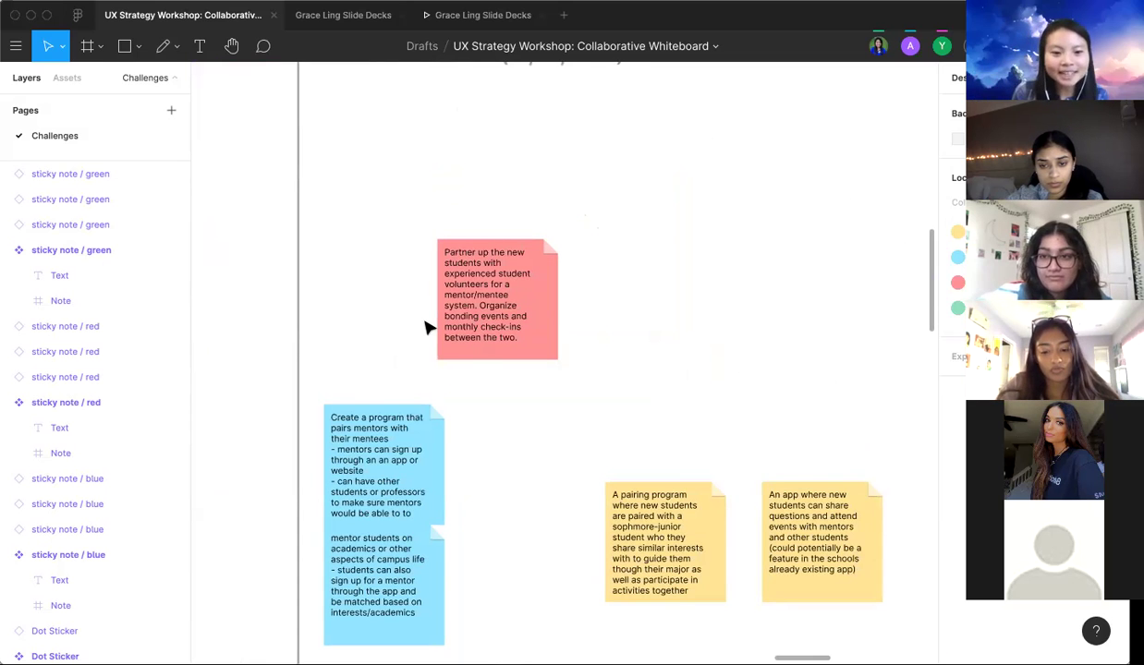
drag(427, 328, 506, 197)
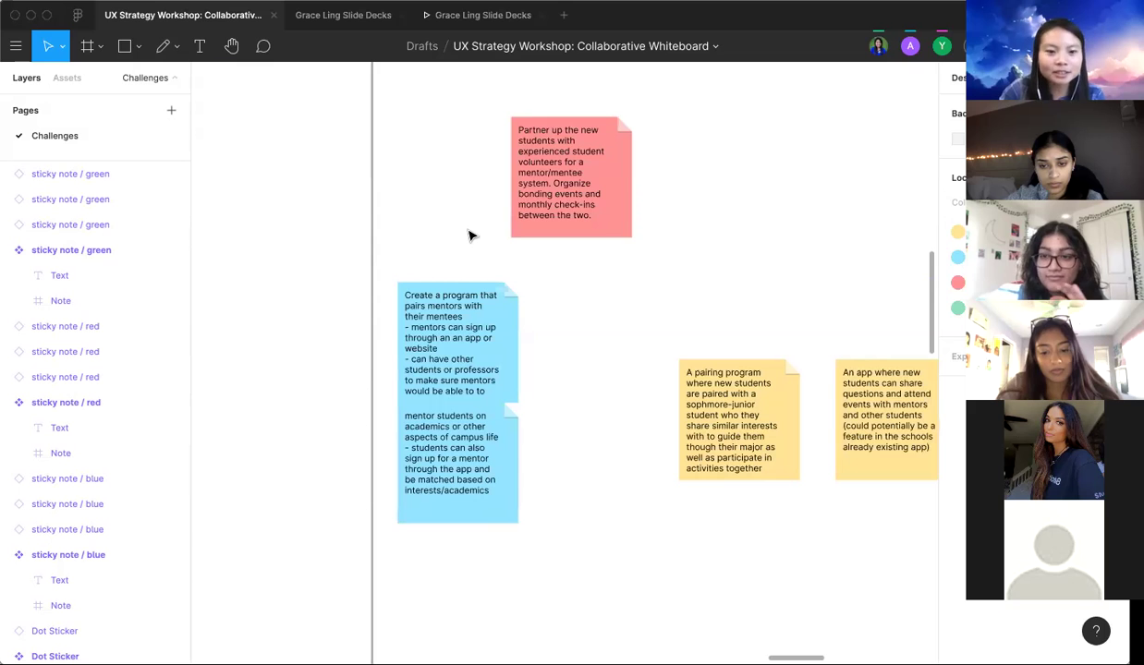
scroll(465, 240, up, 4)
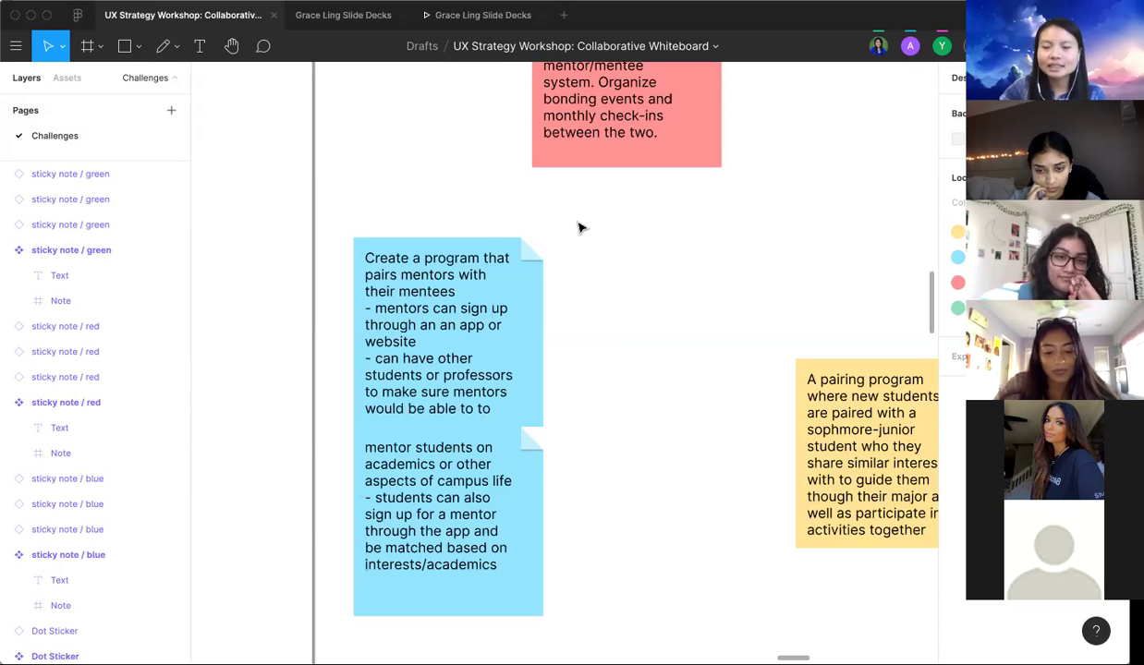
Step: Read the two yellow sticky notes with program and app ideas under What?
scroll(580, 227, down, 6)
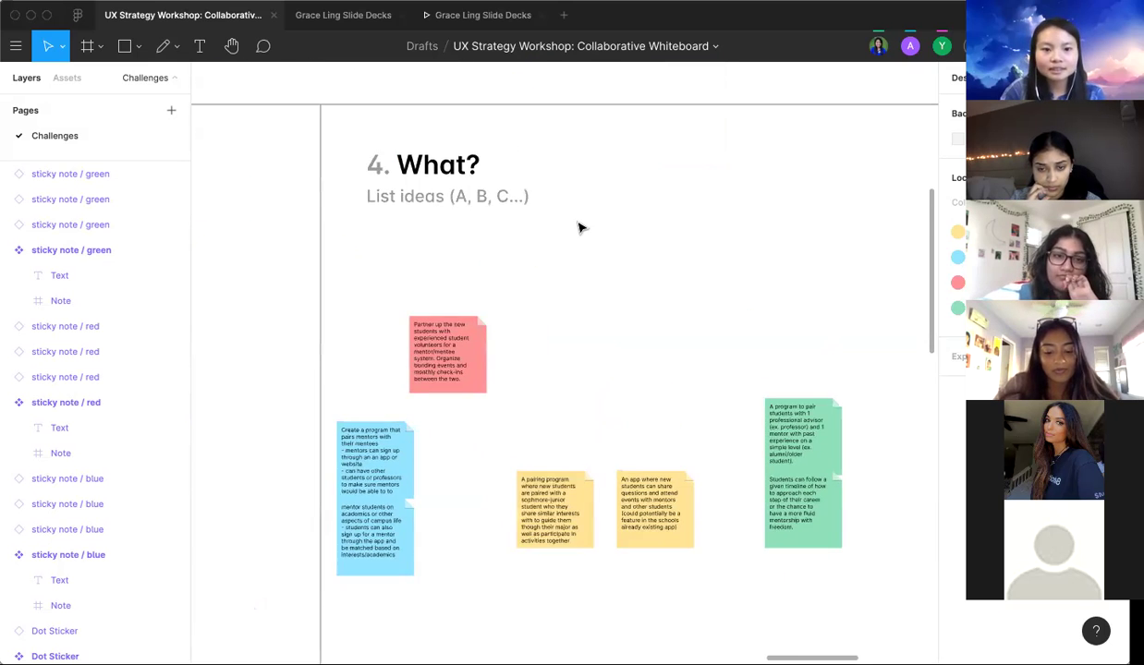
scroll(460, 269, down, 5)
scroll(462, 265, up, 5)
scroll(484, 205, up, 1)
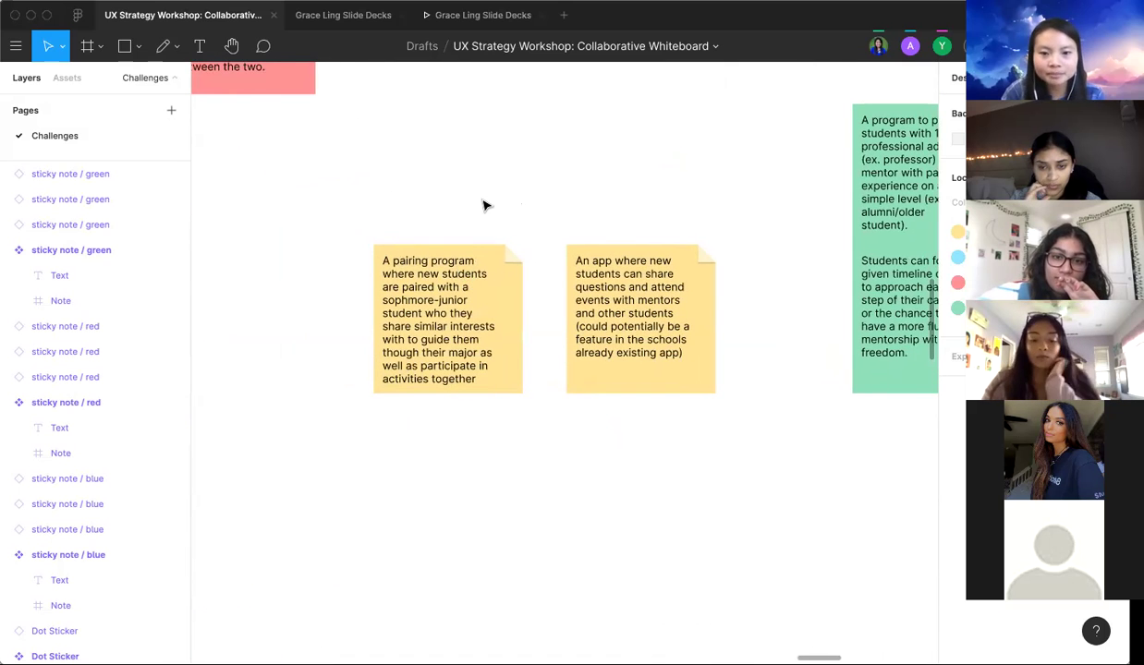
scroll(549, 237, down, 2)
scroll(549, 237, right, 2)
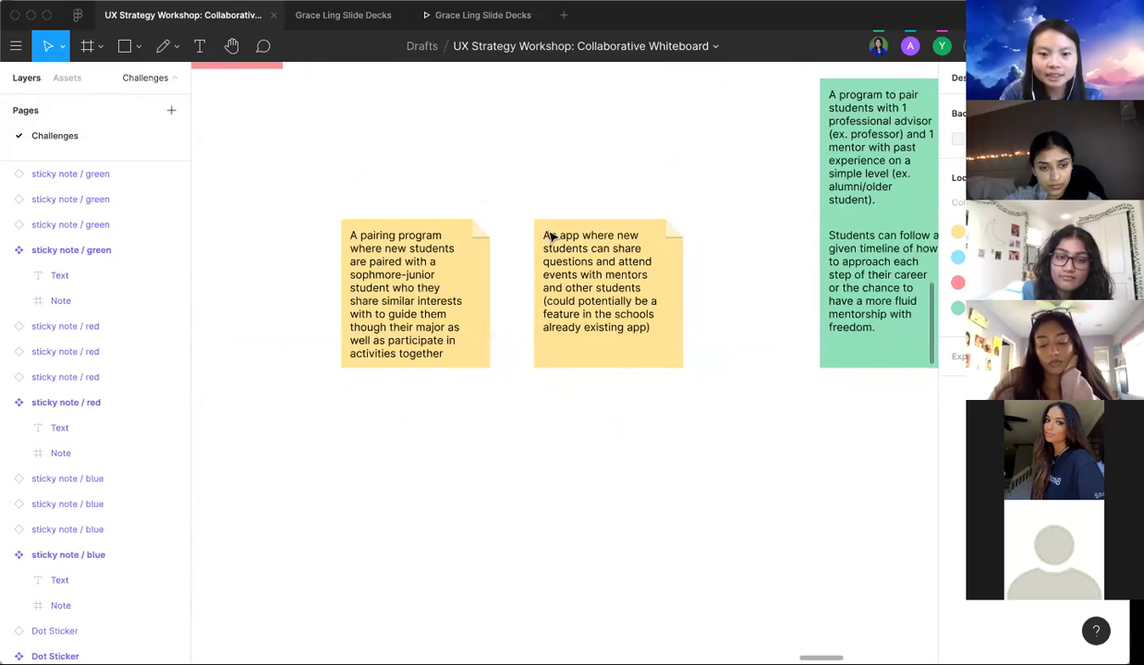
scroll(549, 238, left, 3)
scroll(548, 237, up, 1)
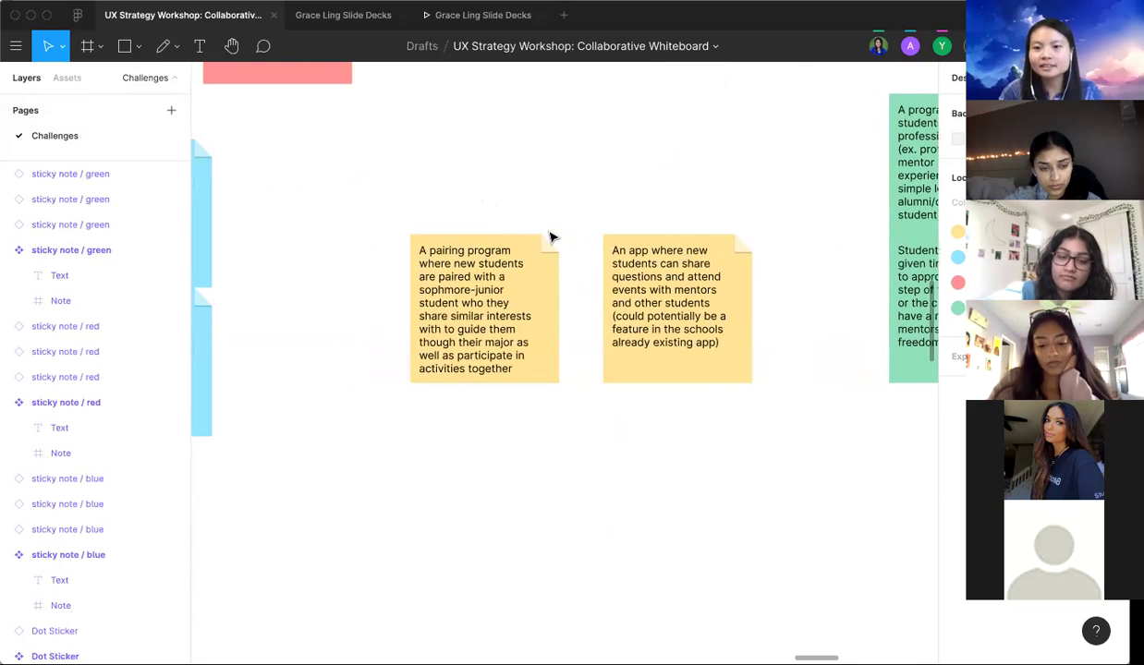
Step: Read the two stacked green sticky notes under What?
scroll(549, 238, up, 5)
scroll(554, 238, right, 12)
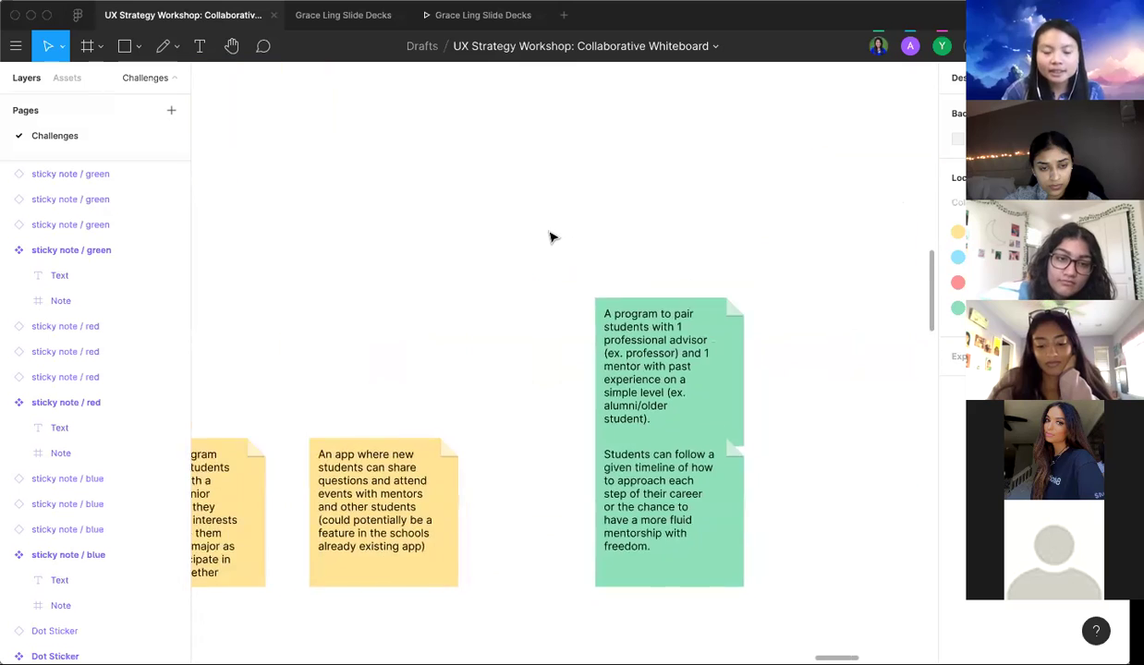
scroll(558, 241, up, 4)
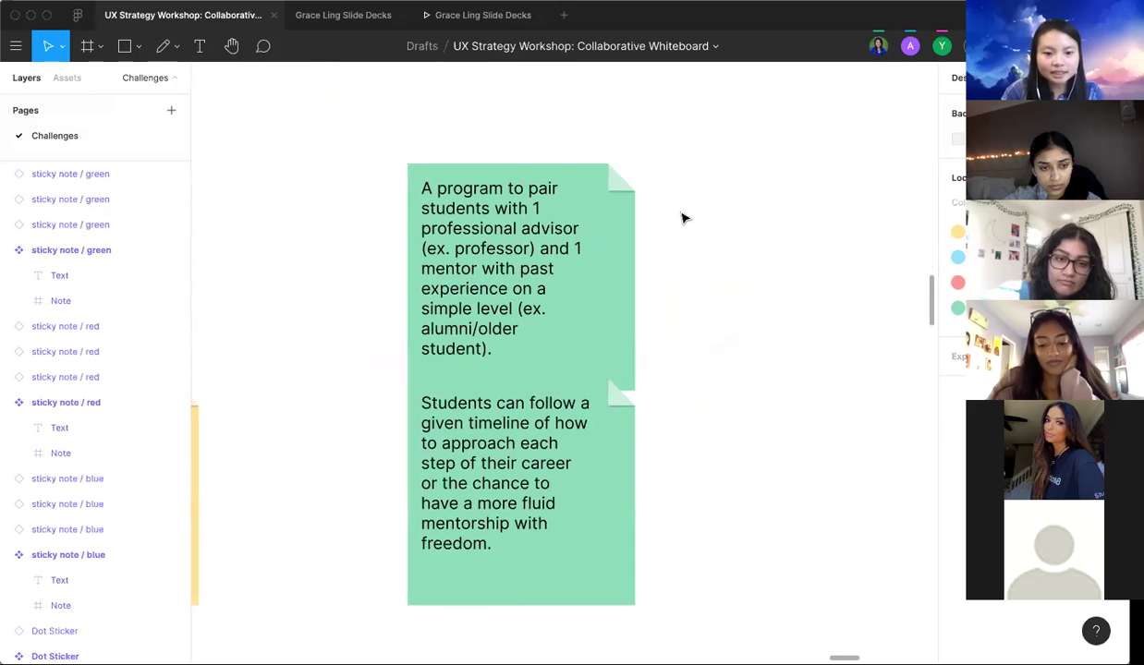
scroll(682, 218, down, 4)
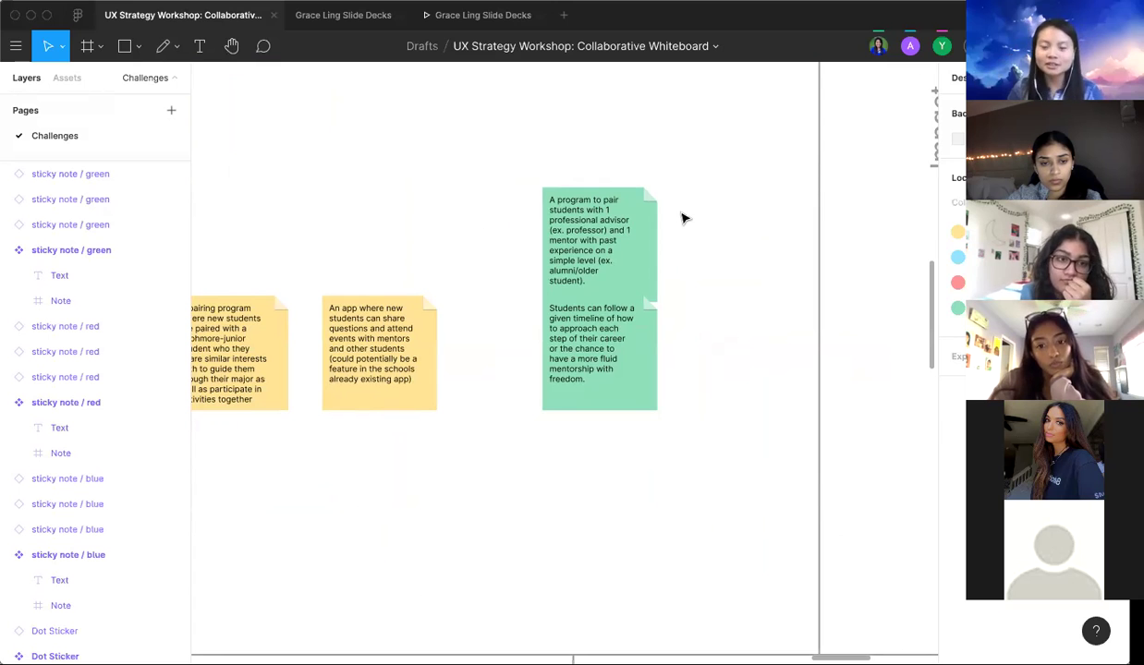
Step: Look over the mentorship board as a whole, including the empty impact/effort chart under Prioritize, choose idea
scroll(683, 218, down, 5)
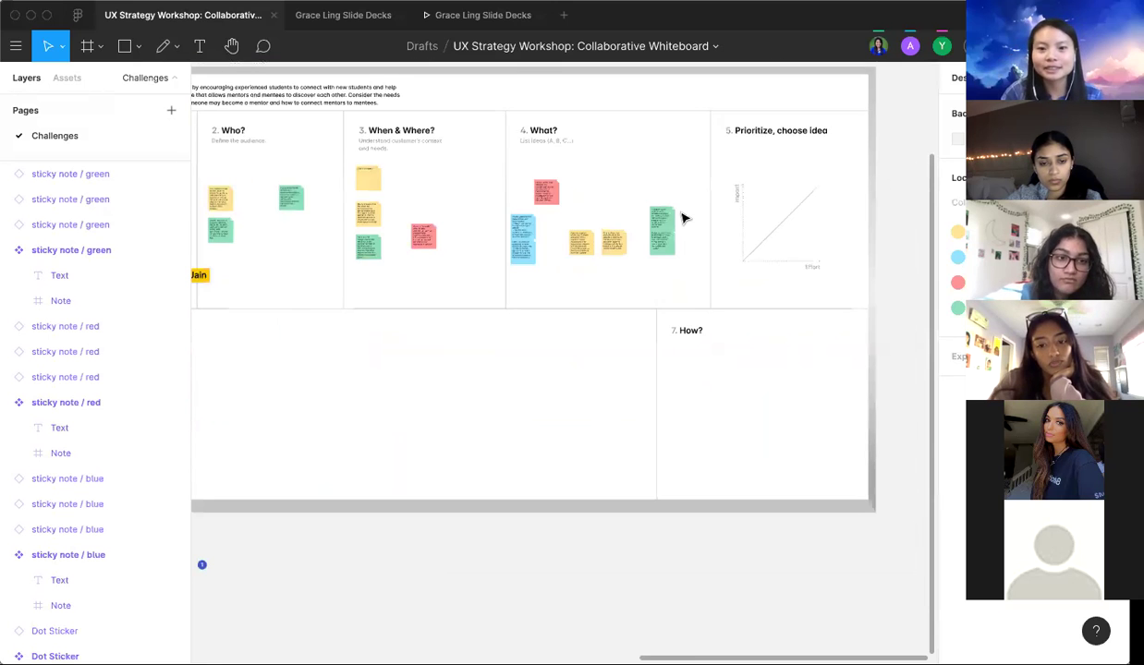
scroll(683, 218, up, 3)
scroll(683, 219, down, 5)
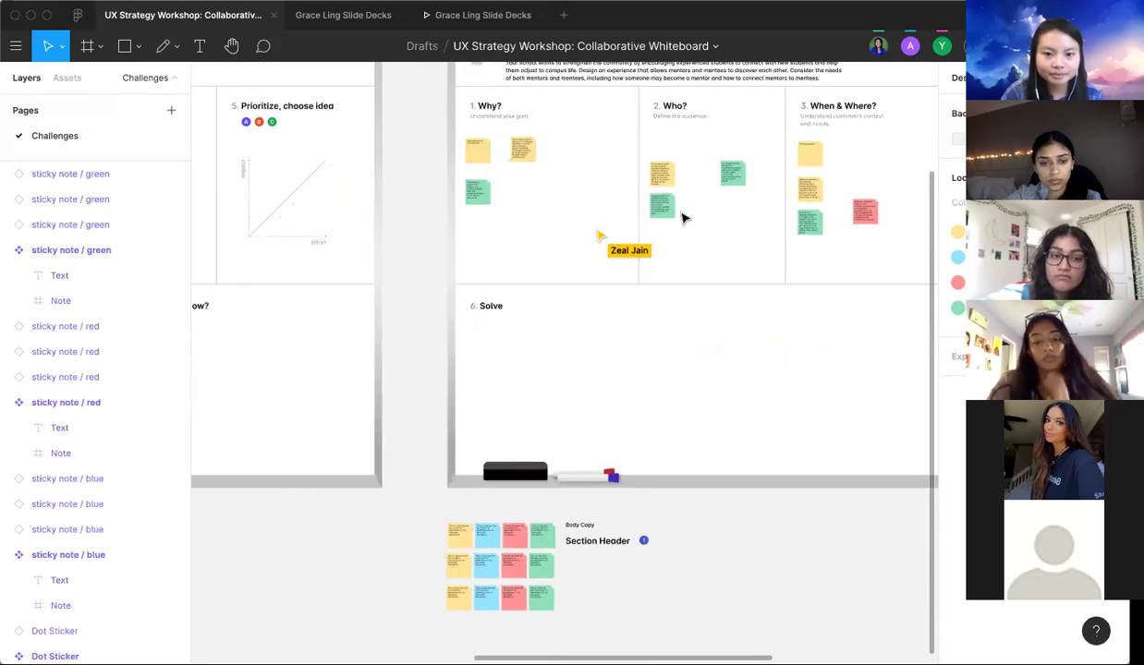
scroll(683, 218, up, 5)
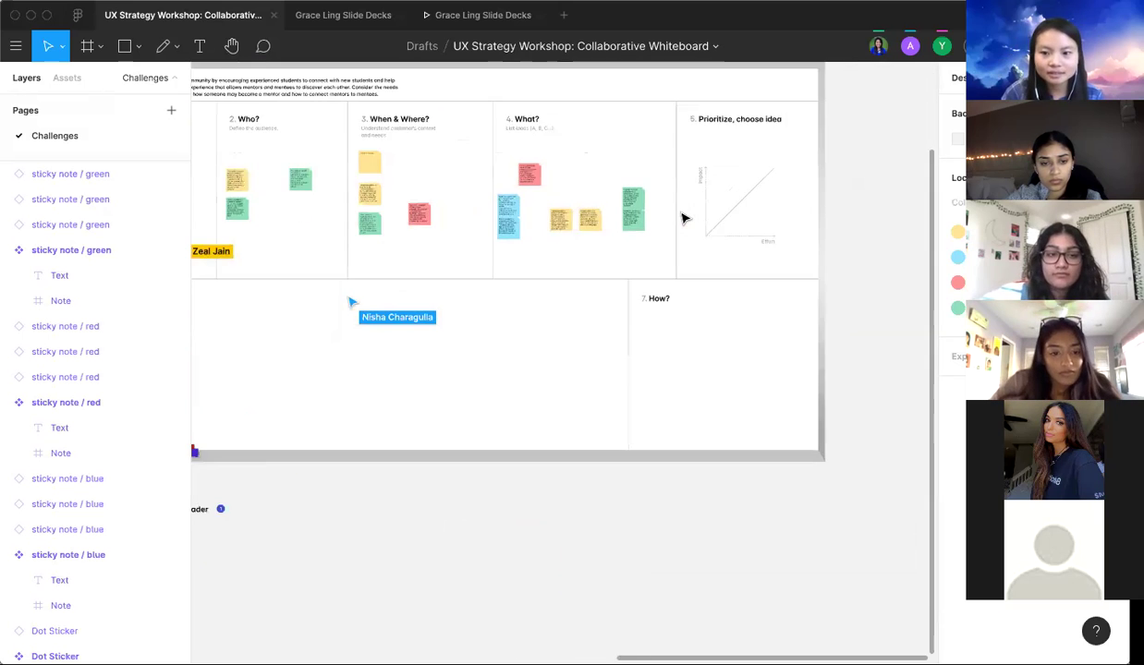
scroll(683, 218, up, 3)
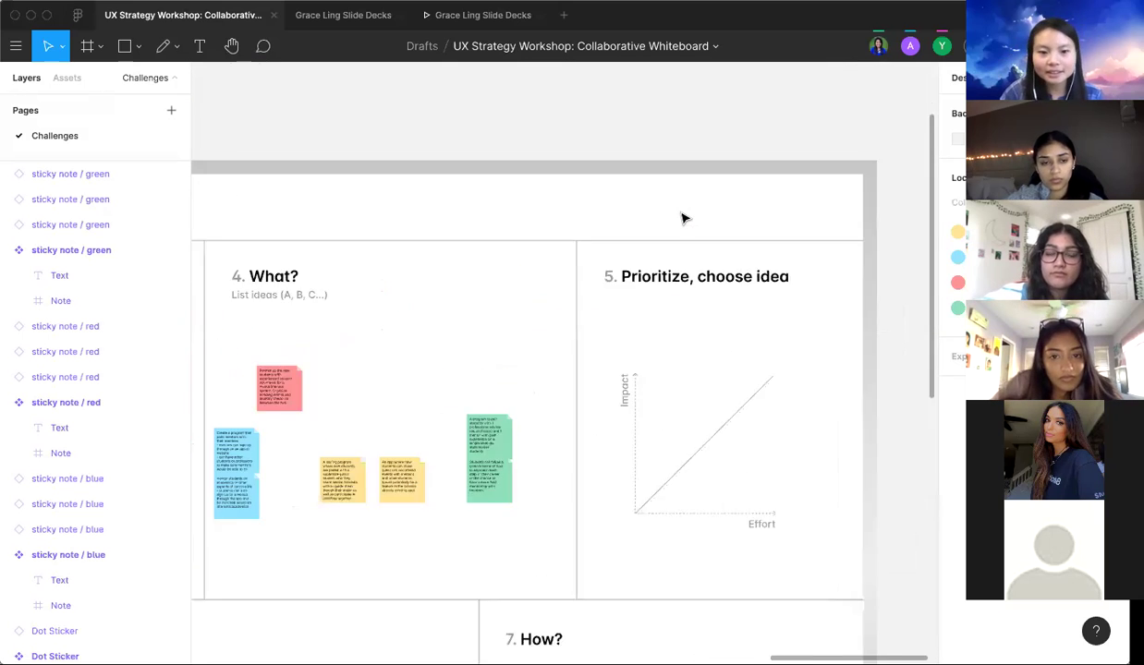
scroll(683, 218, down, 5)
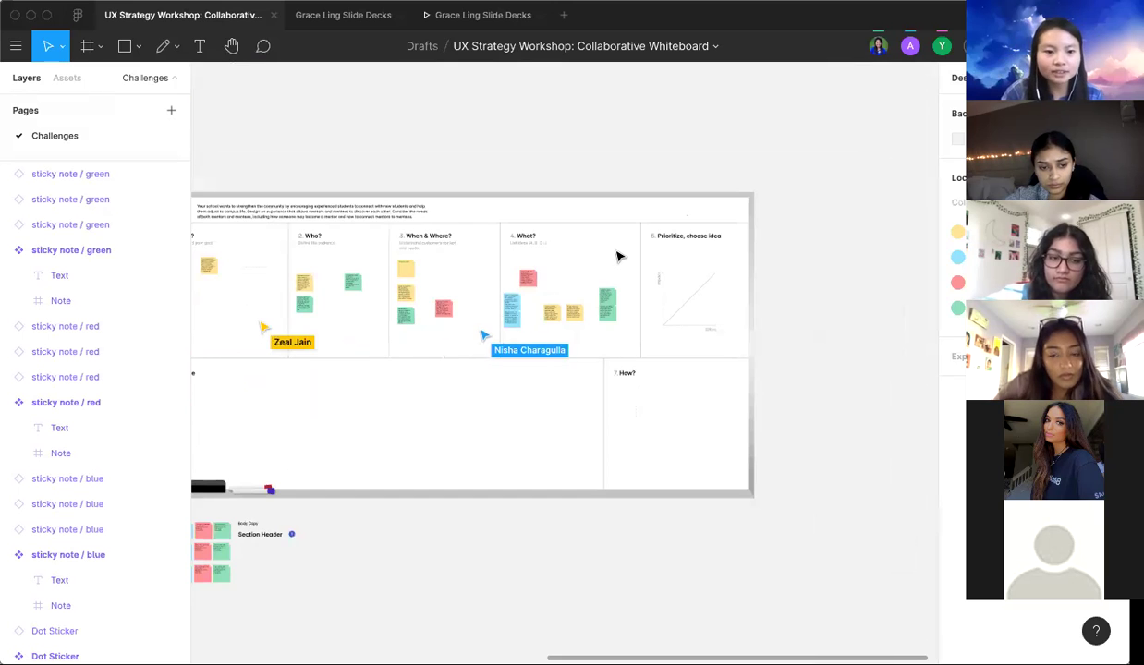
scroll(619, 256, up, 2)
scroll(618, 256, up, 3)
scroll(606, 314, down, 5)
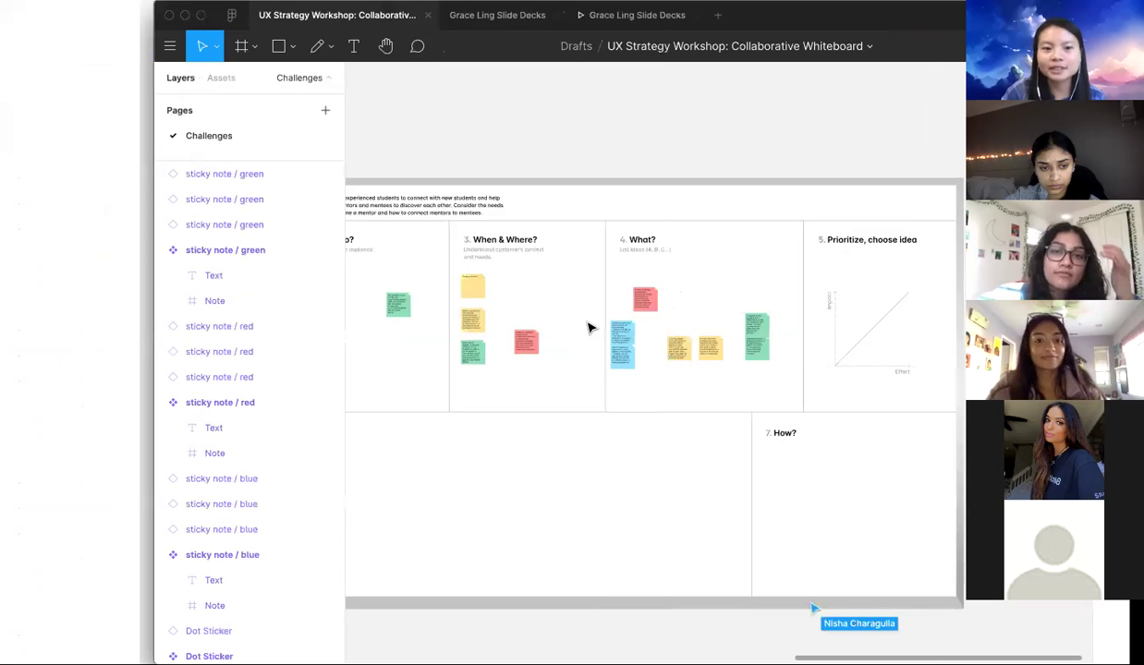
Step: Go back to the time travel whiteboard and examine its task and sections beside the mentorship board
scroll(589, 328, left, 5)
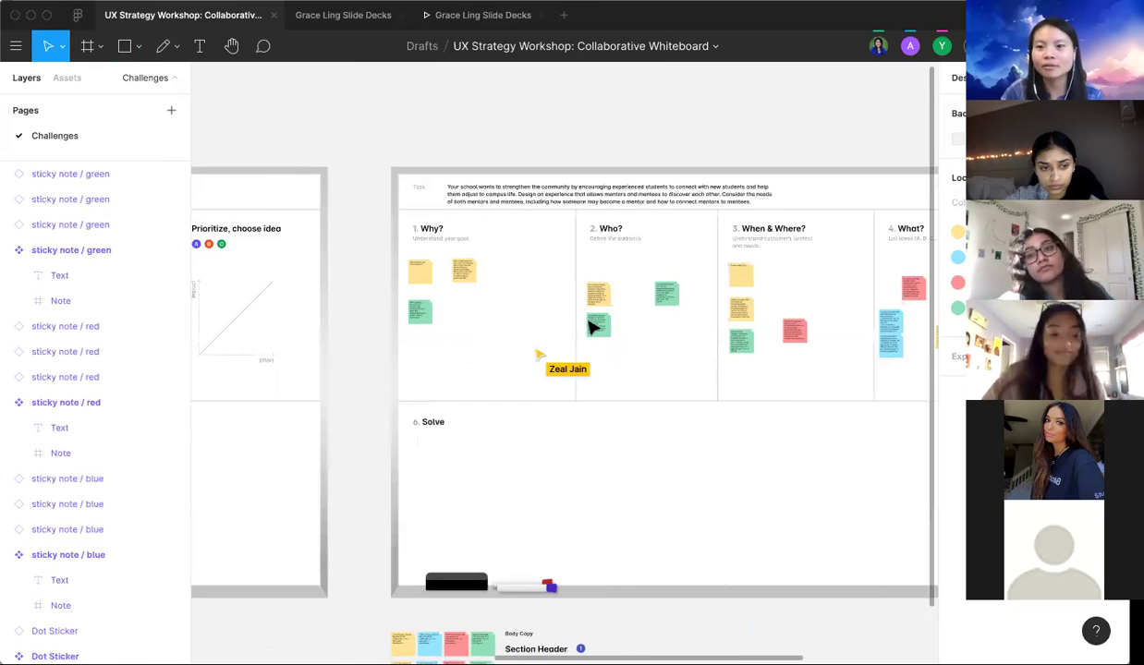
scroll(590, 327, left, 10)
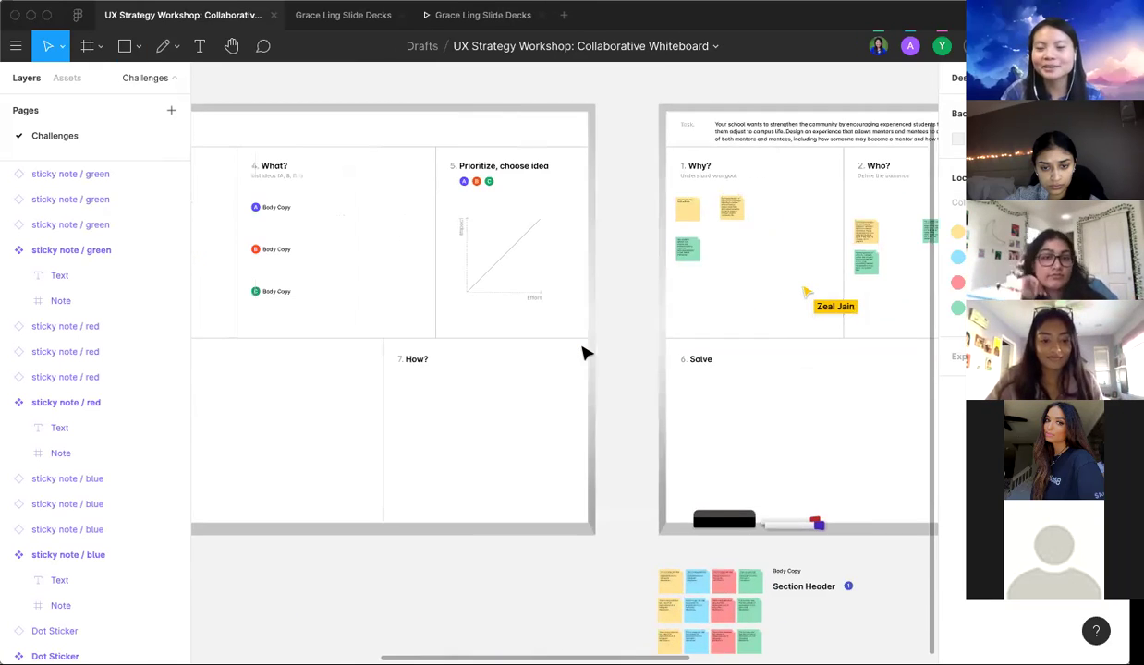
scroll(585, 353, left, 3)
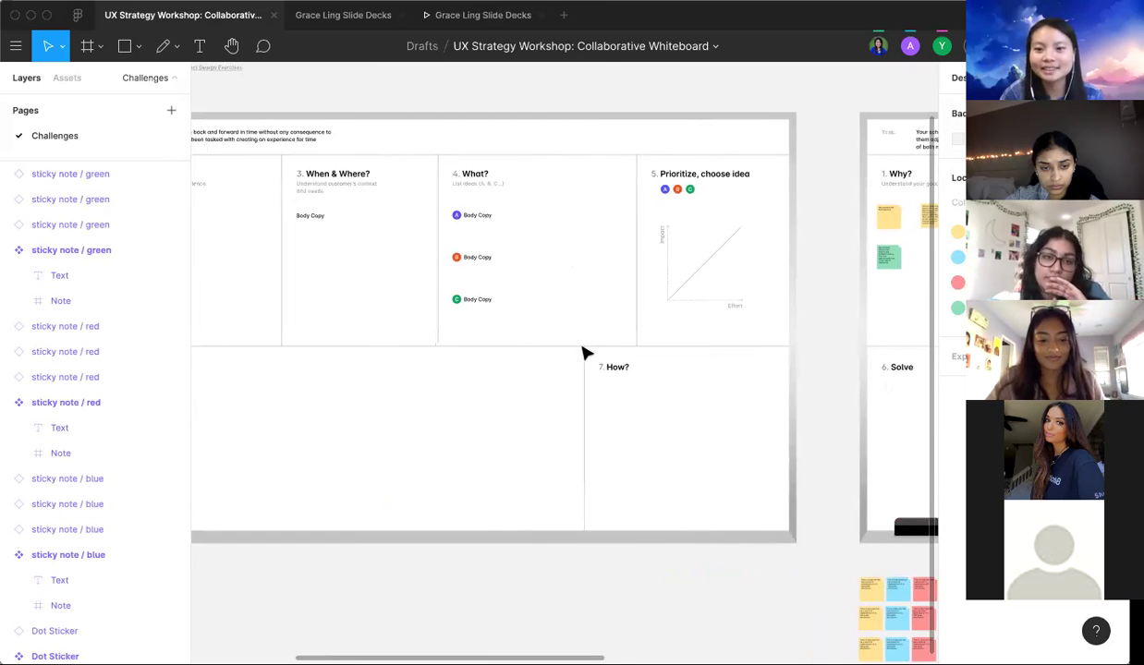
scroll(586, 354, down, 5)
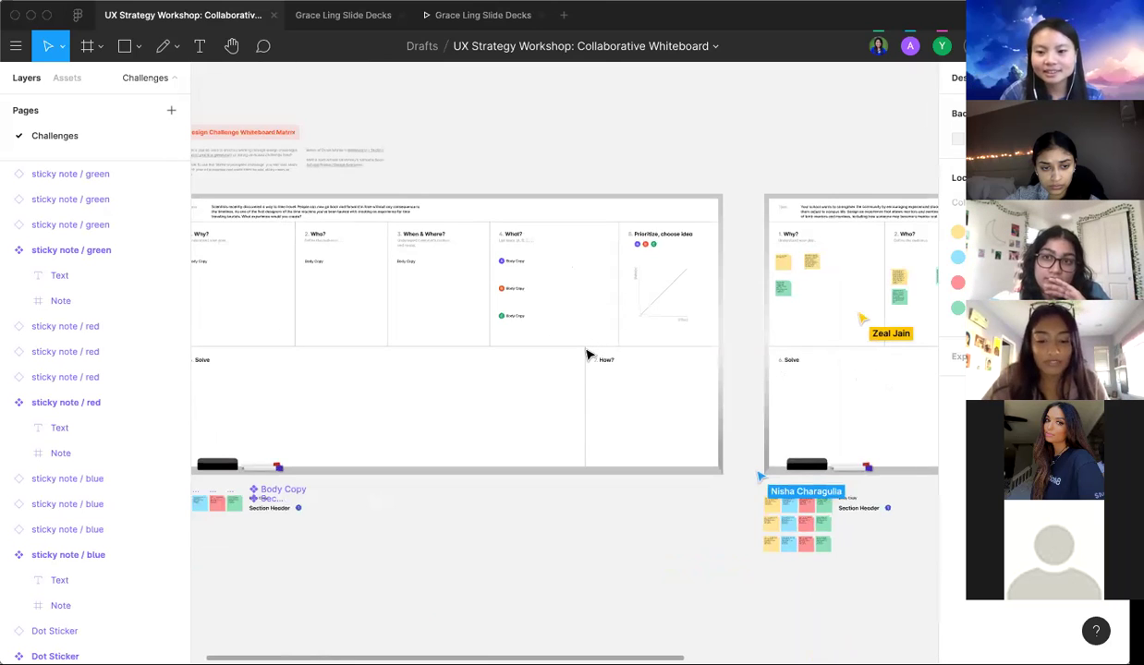
scroll(587, 354, down, 3)
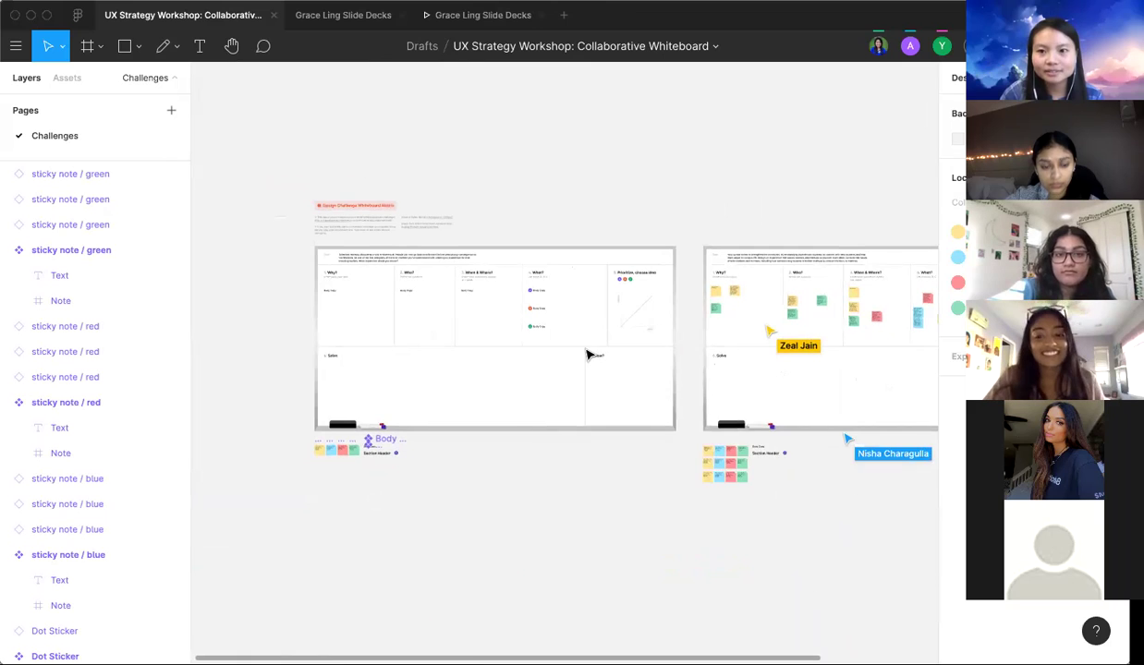
scroll(587, 354, right, 3)
scroll(587, 354, right, 1)
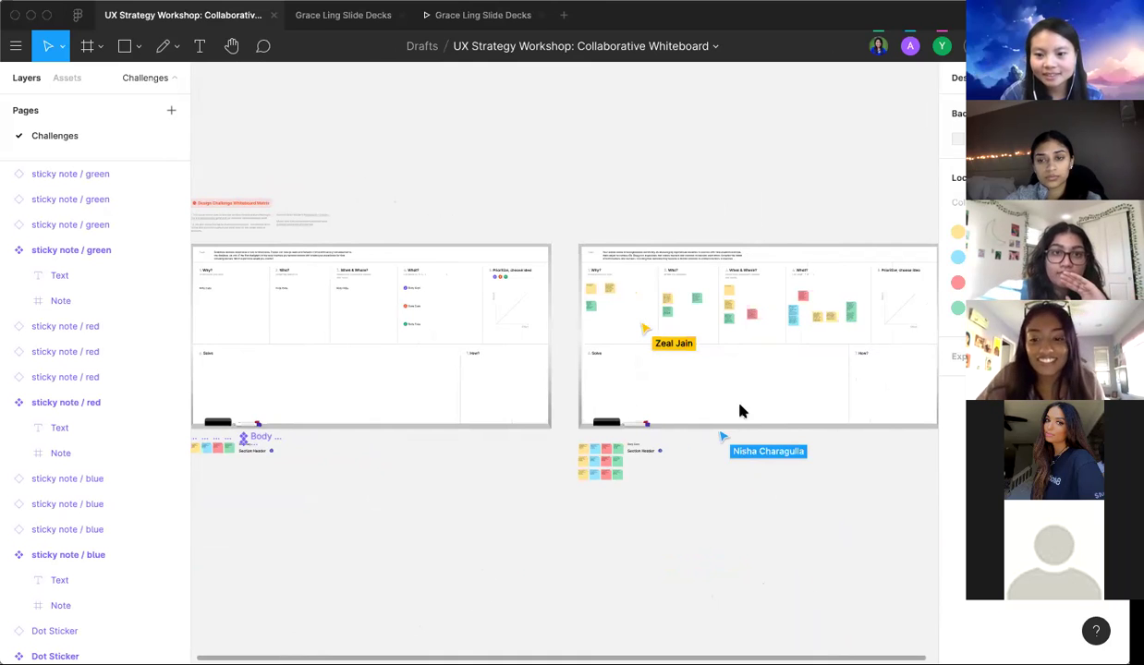
scroll(651, 407, left, 3)
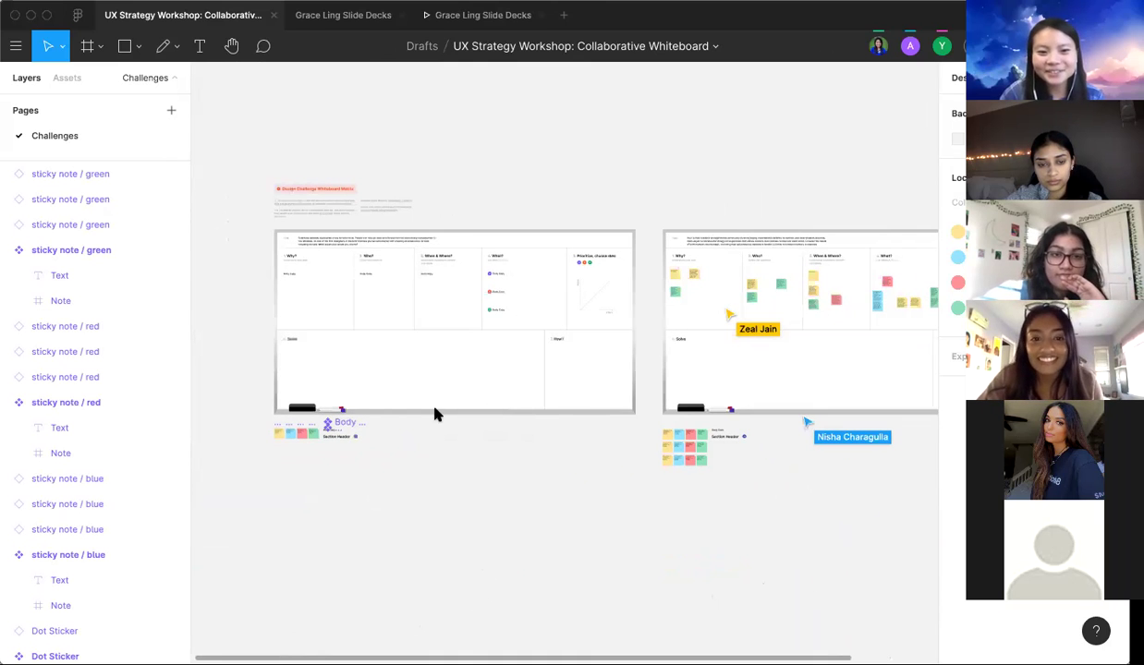
scroll(437, 325, up, 5)
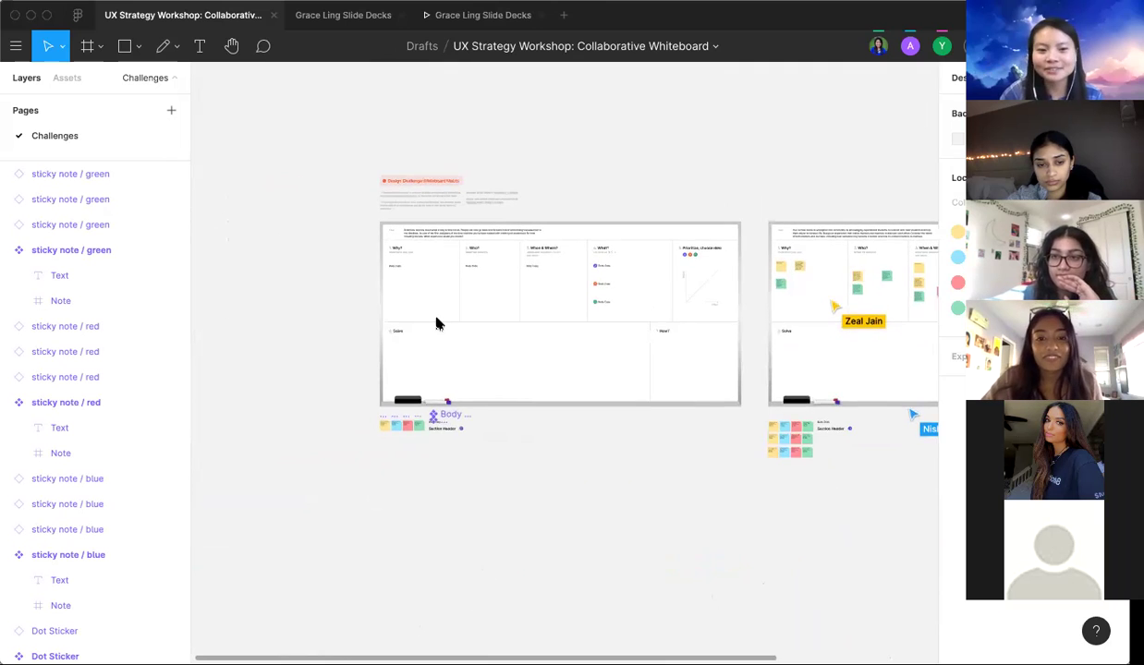
scroll(437, 325, up, 1)
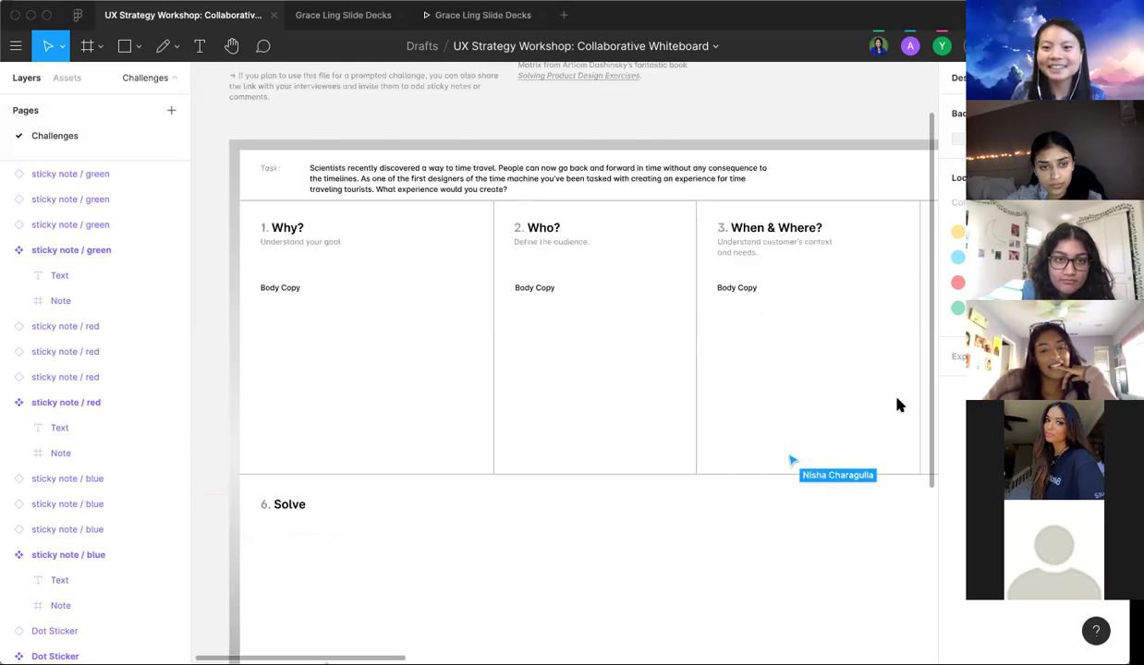
Step: Delete the Body Copy placeholders under Why?, Who? and When & Where? on the time travel whiteboard
scroll(834, 314, right, 3)
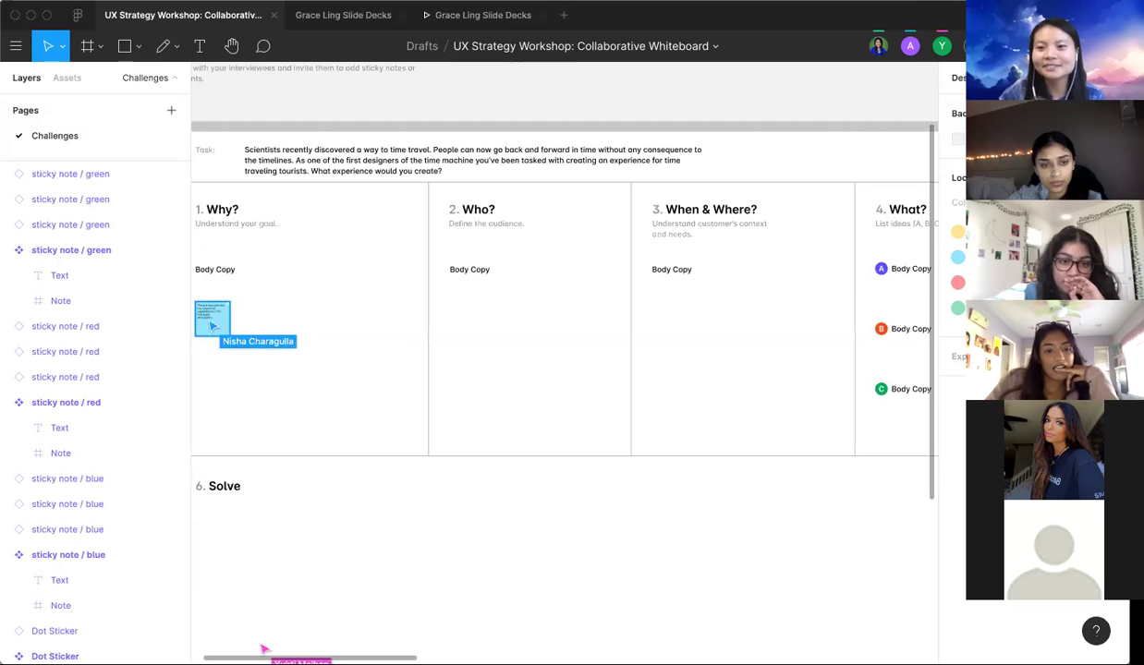
scroll(730, 190, left, 2)
scroll(731, 189, down, 1)
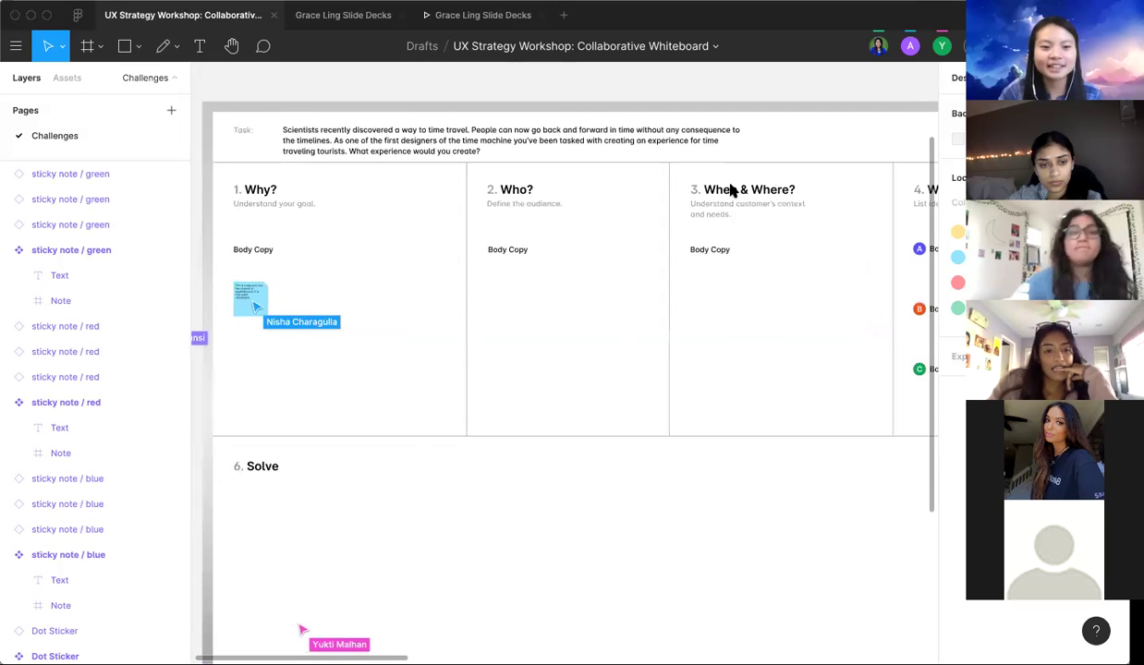
double_click(269, 253)
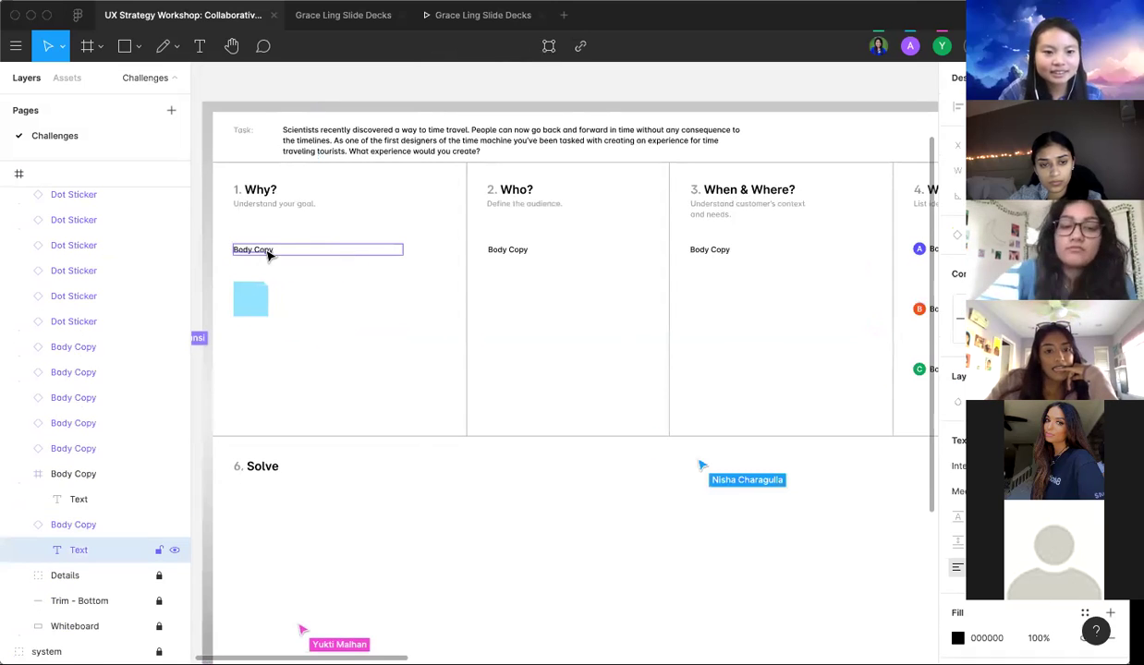
click(70, 525)
key(Delete)
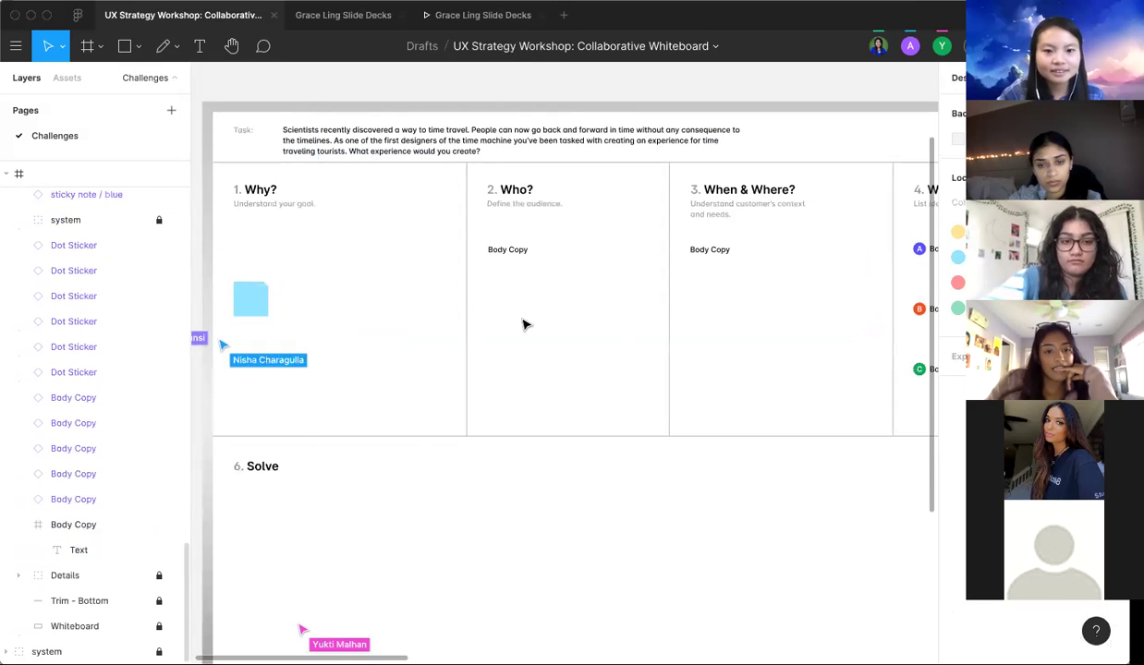
click(522, 252)
key(Delete)
click(707, 252)
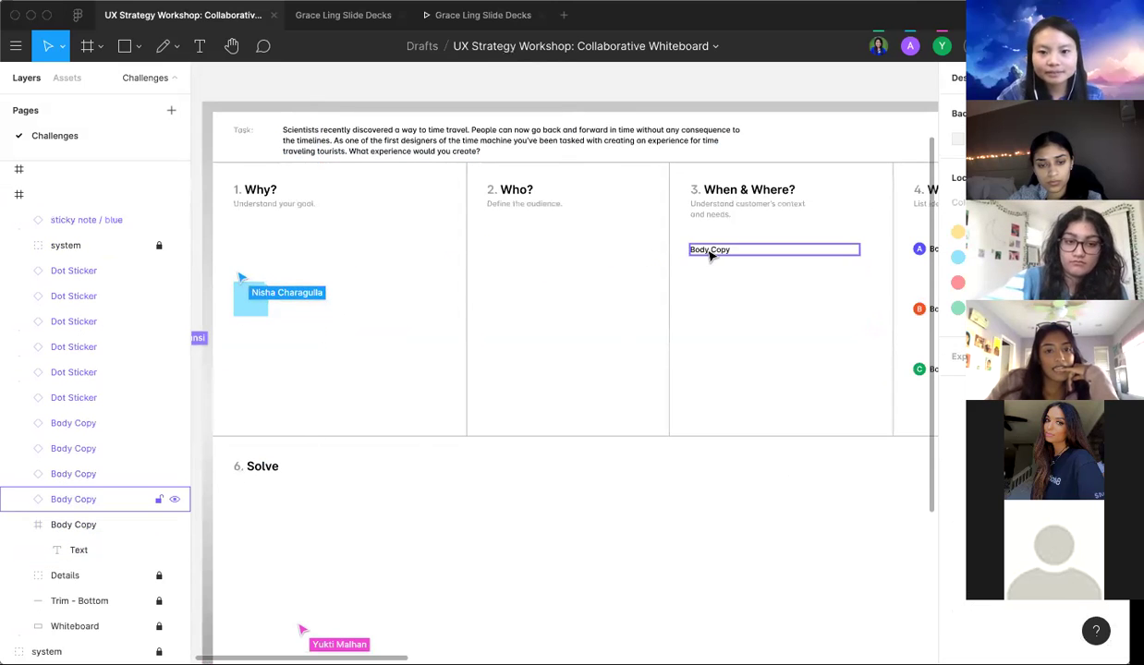
key(Delete)
Step: Delete the three Body Copy placeholders beside the A, B and C stickers under What? on the time travel whiteboard
scroll(298, 482, right, 10)
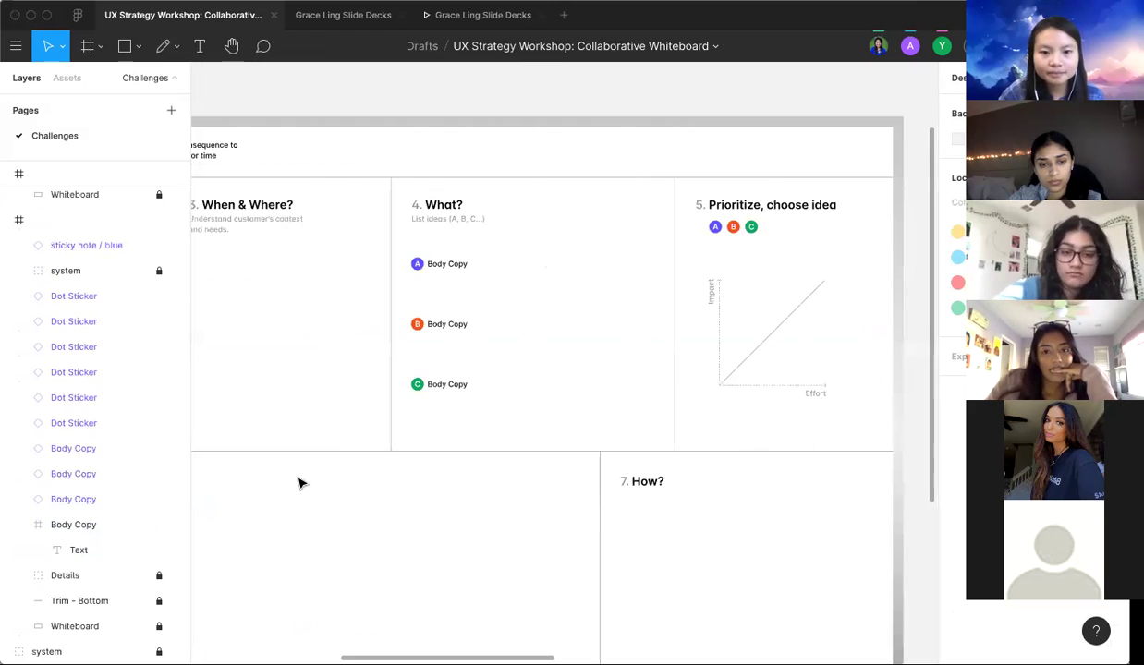
click(447, 264)
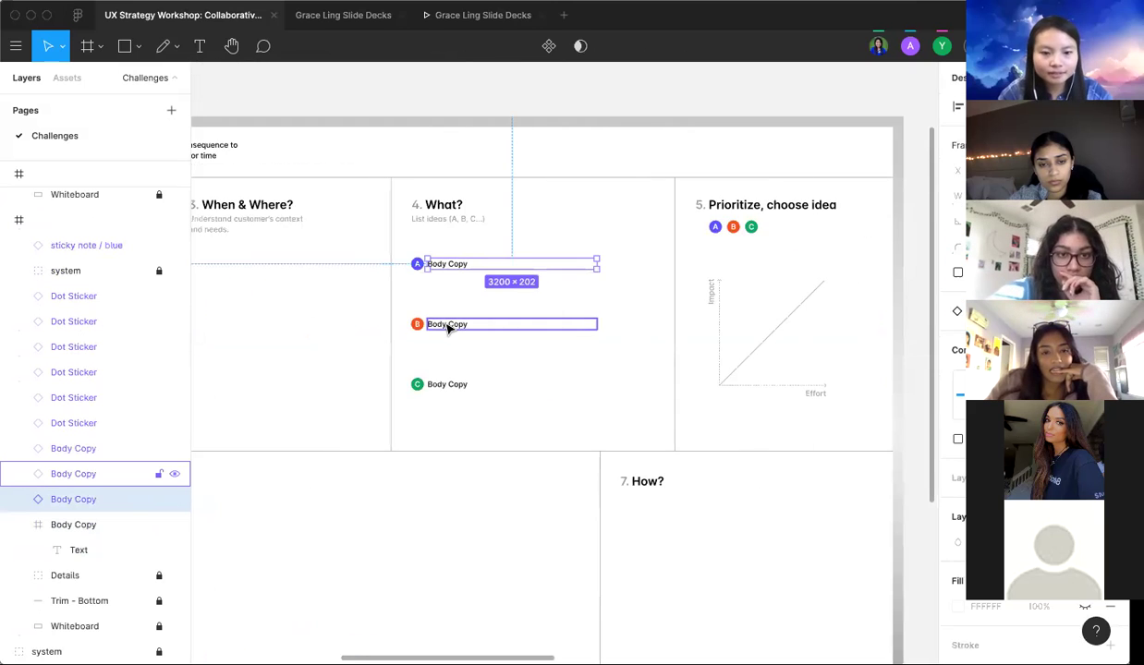
shift+click(448, 326)
shift+click(449, 384)
key(Delete)
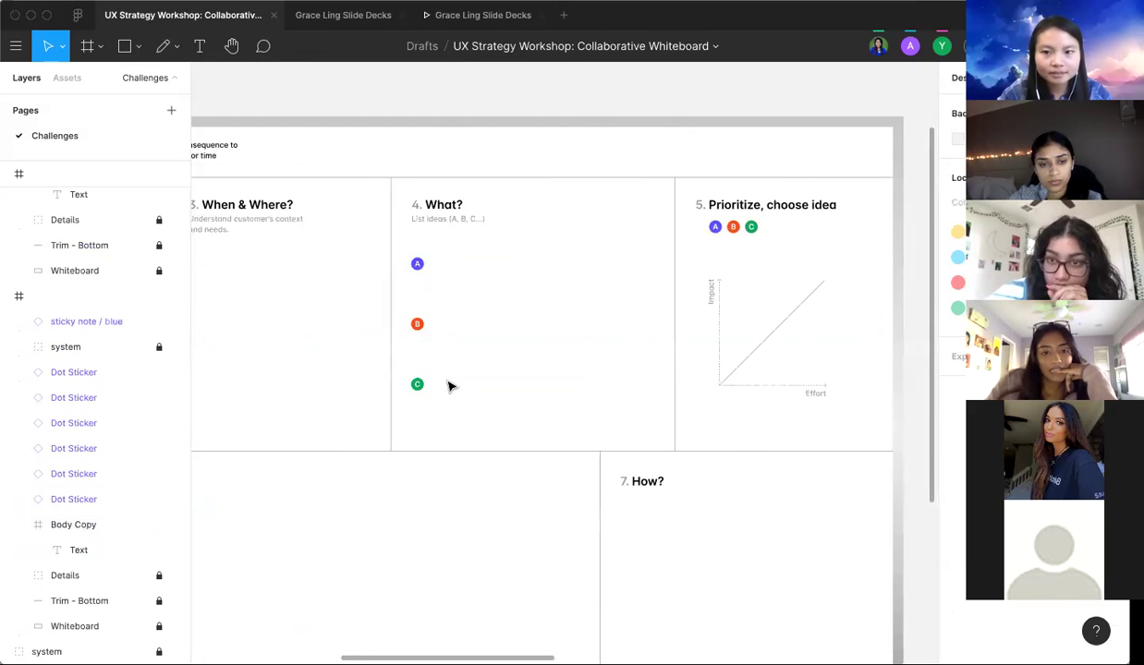
Step: Look over the time travel and mentorship whiteboards, comparing their What?, Prioritize, choose idea and Solve sections
scroll(450, 385, down, 6)
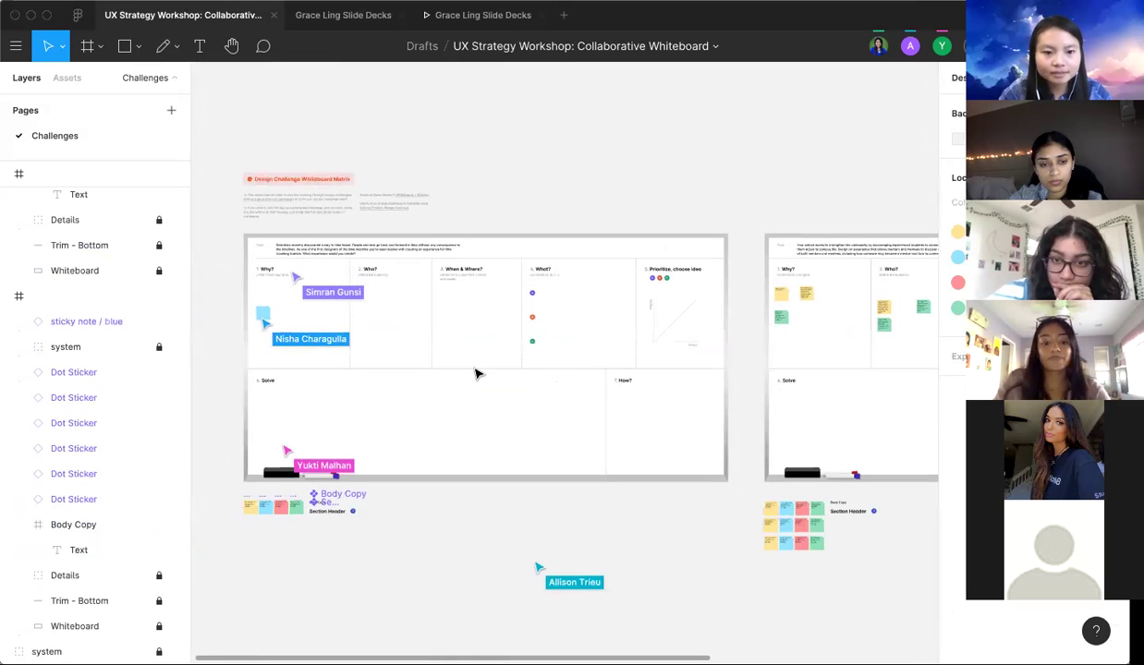
scroll(467, 379, right, 5)
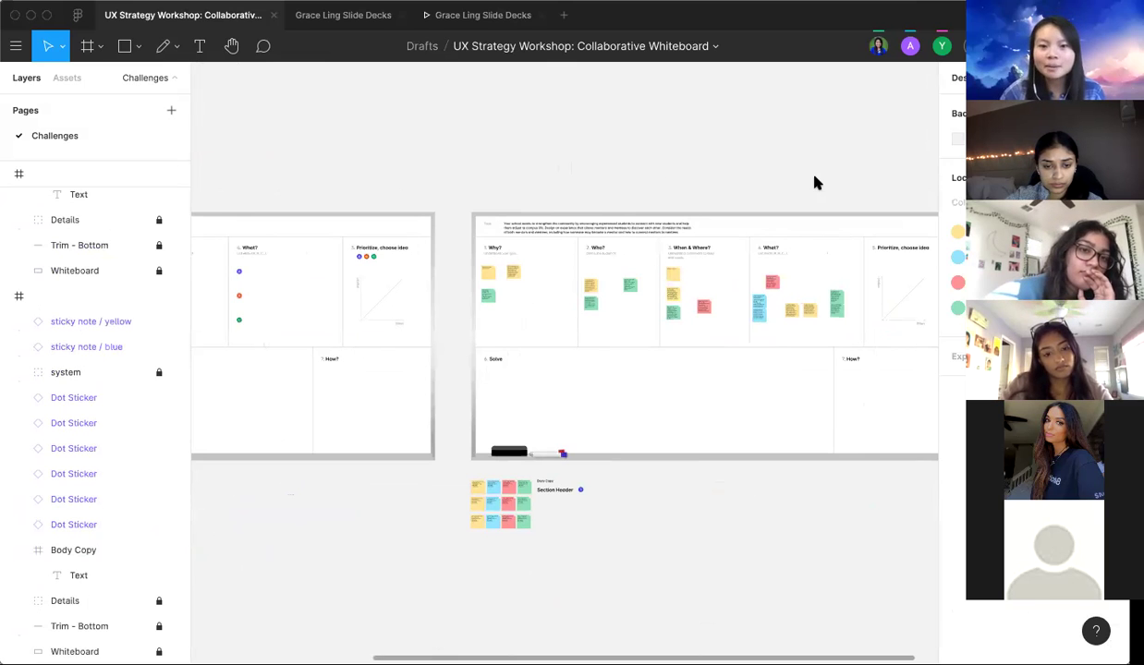
ctrl+scroll(523, 434, up, 5)
scroll(507, 447, up, 5)
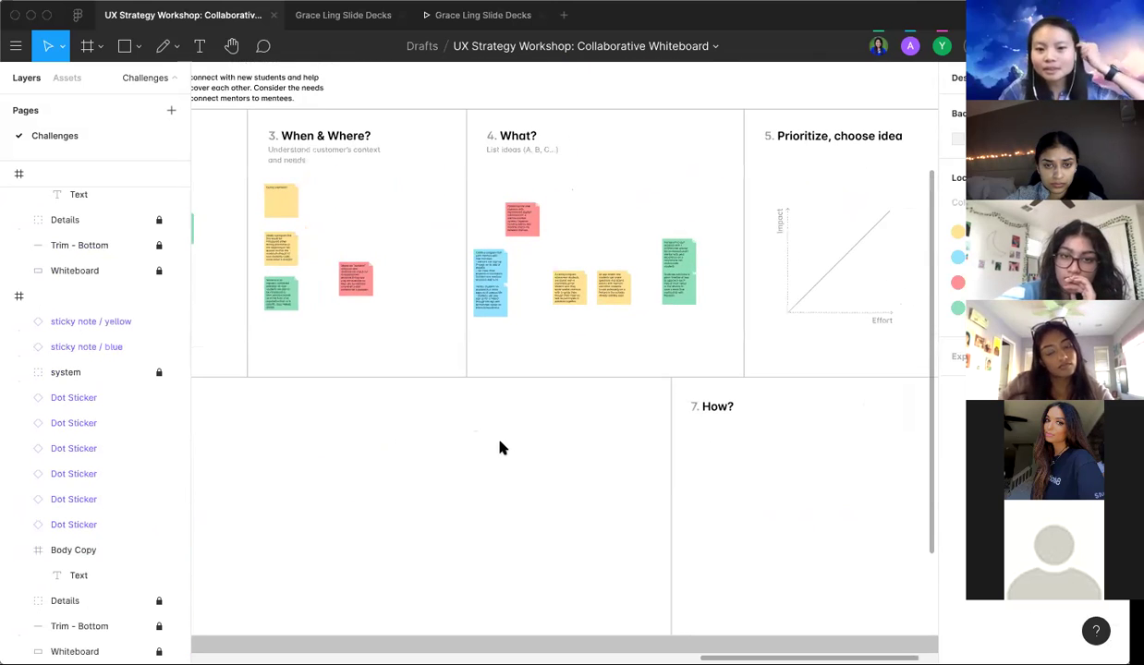
scroll(640, 230, left, 10)
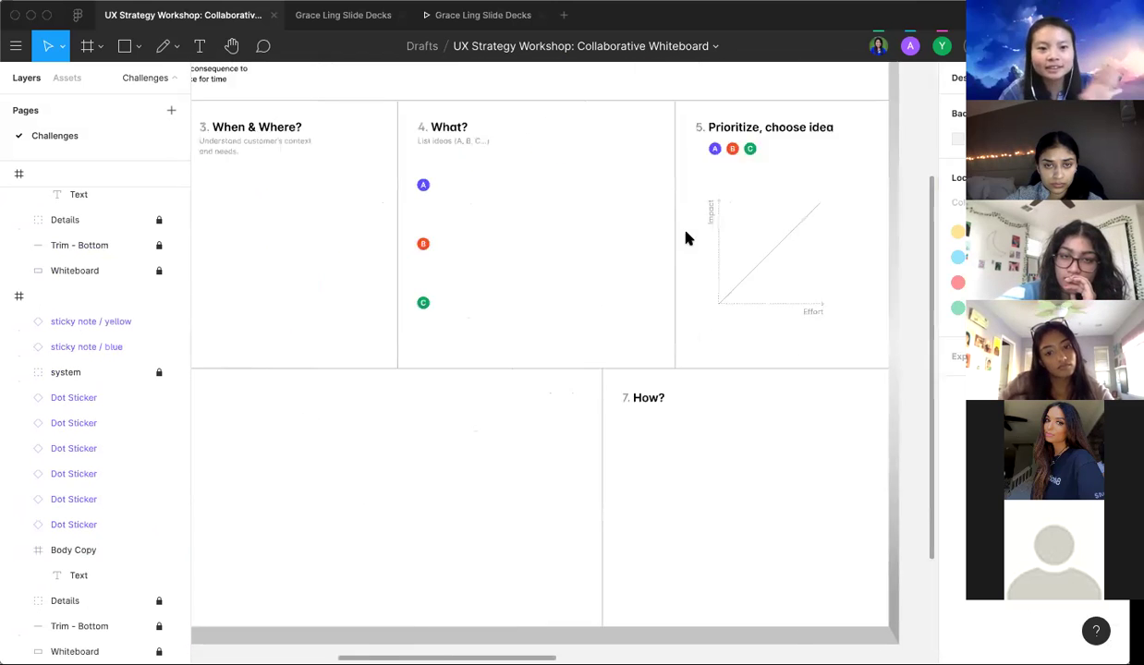
scroll(686, 238, left, 3)
scroll(686, 238, right, 10)
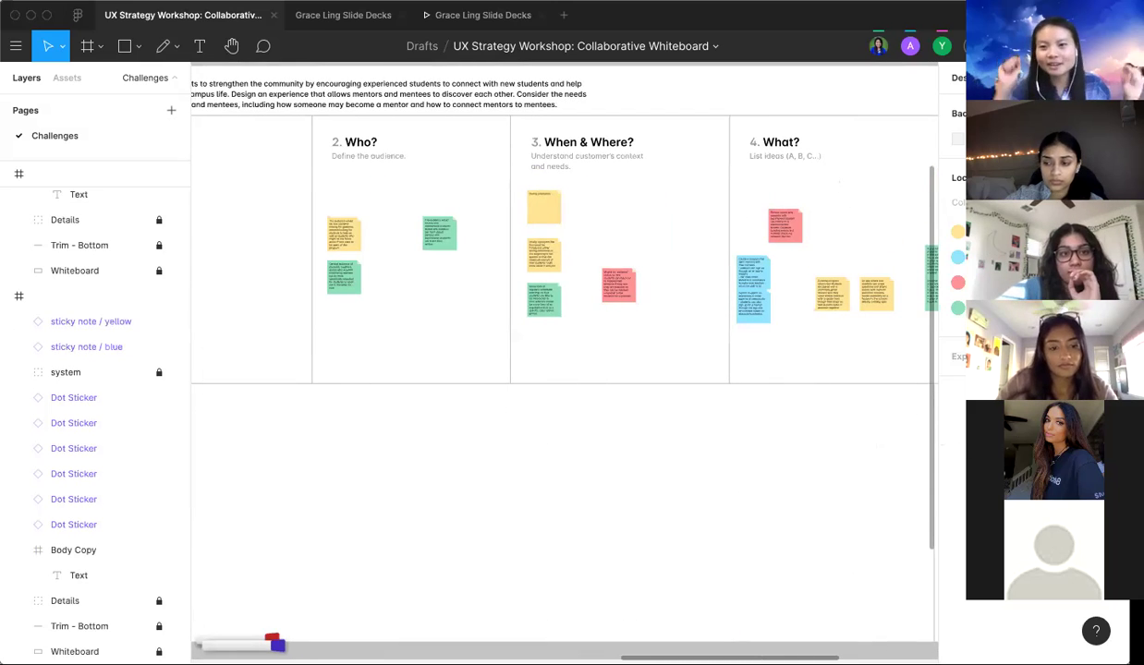
scroll(551, 395, down, 3)
scroll(592, 516, up, 2)
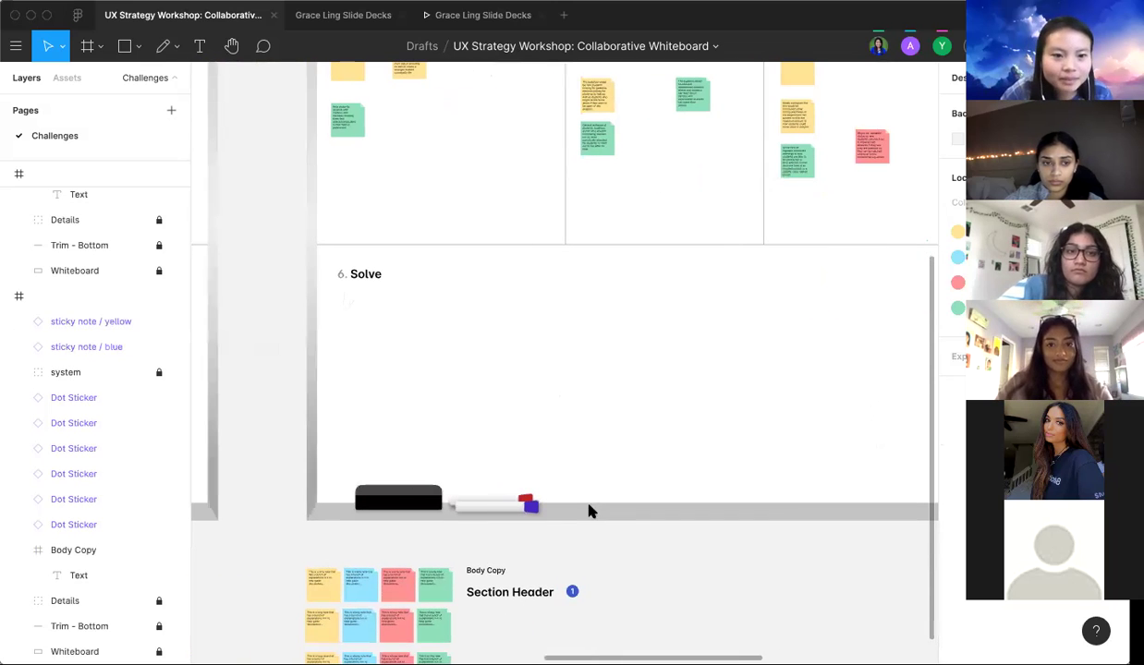
Step: Activate the Pen tool and reread the sticky note ideas under What? on the mentorship whiteboard
click(176, 47)
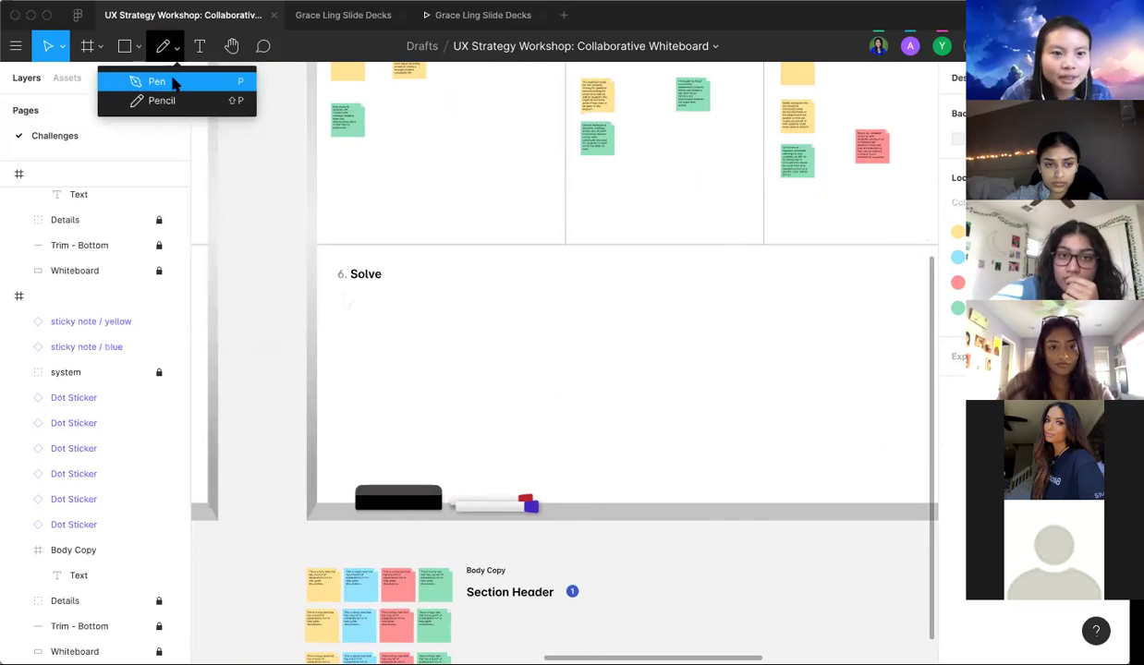
click(175, 81)
scroll(472, 389, up, 2)
scroll(472, 388, down, 2)
scroll(472, 388, up, 3)
scroll(472, 388, right, 3)
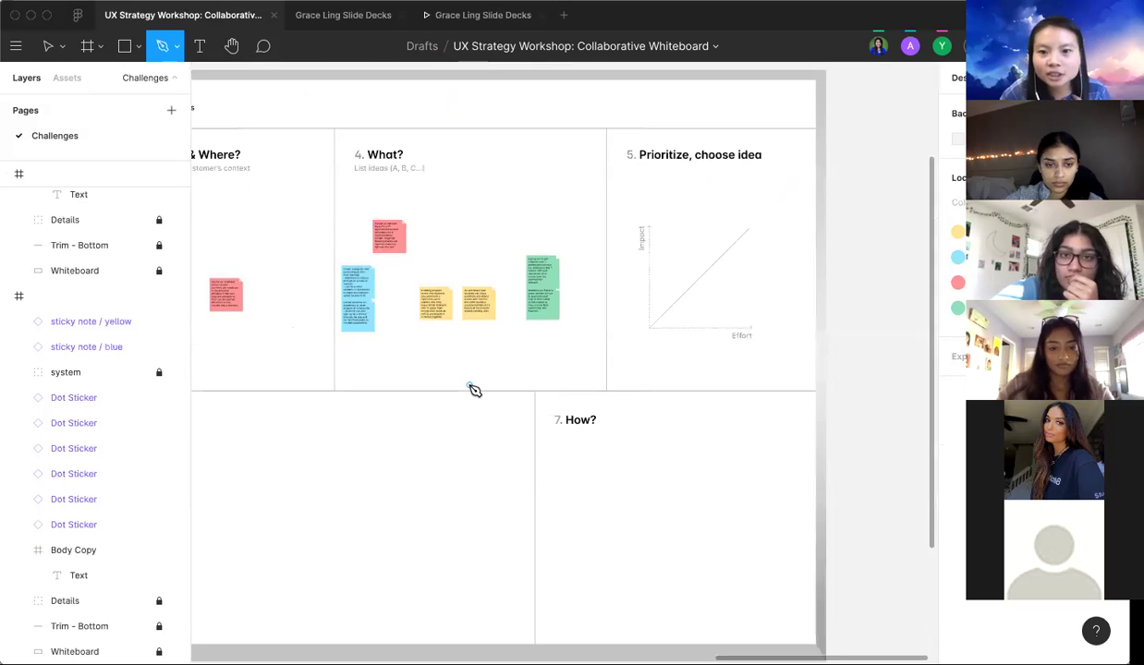
scroll(439, 284, up, 3)
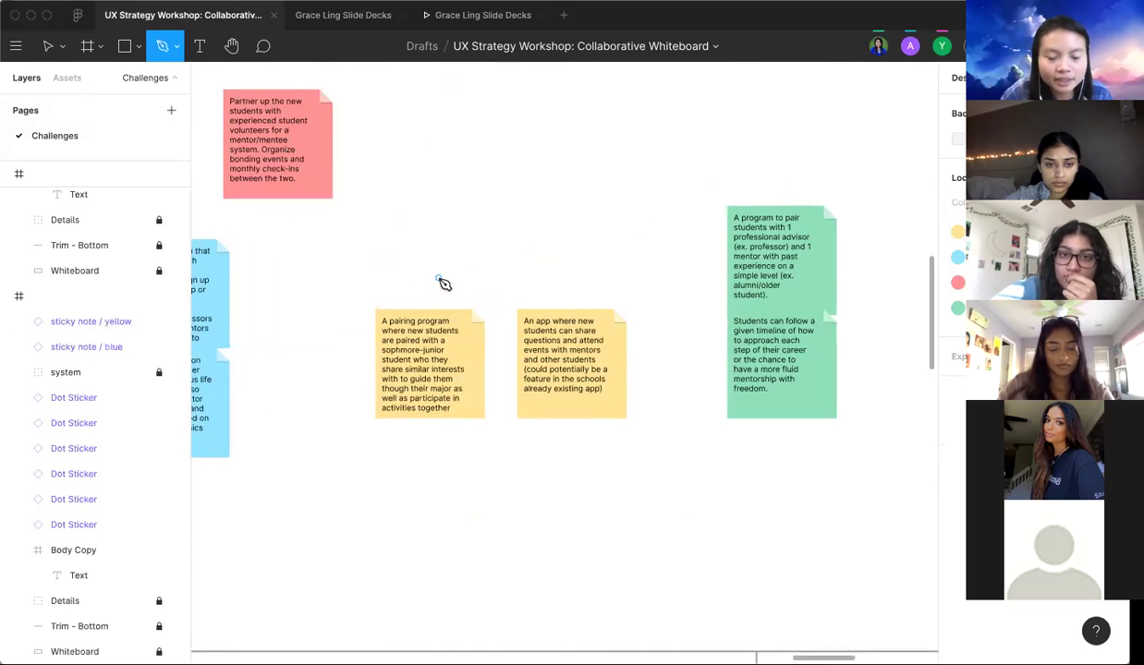
scroll(444, 284, left, 1)
scroll(443, 284, down, 1)
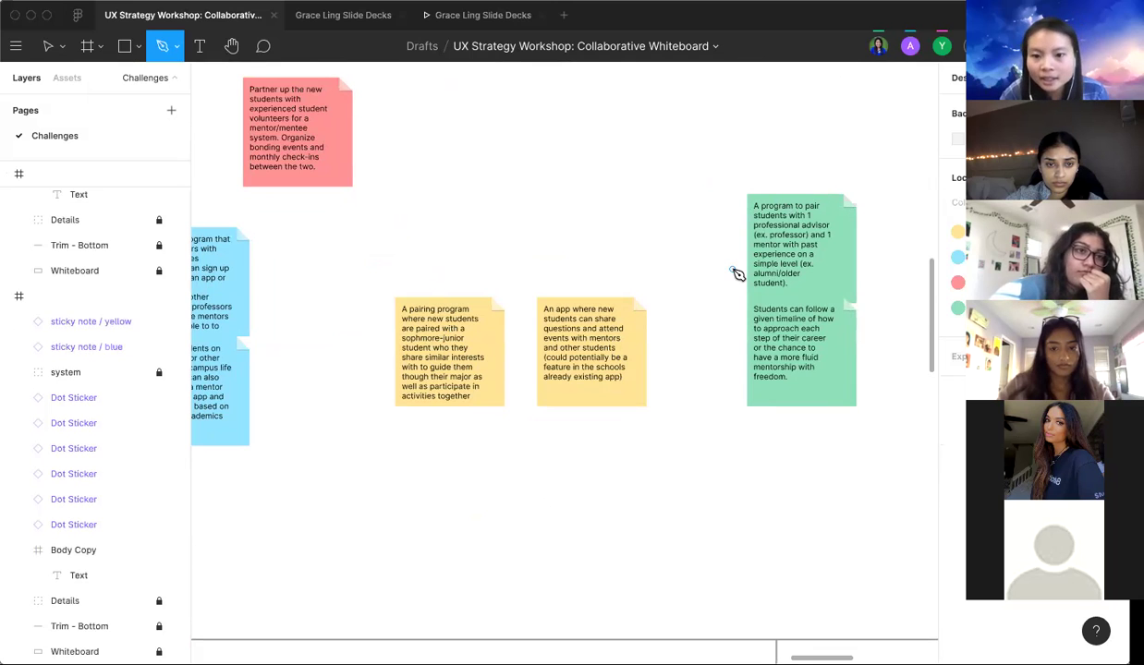
scroll(736, 274, down, 2)
scroll(723, 224, right, 2)
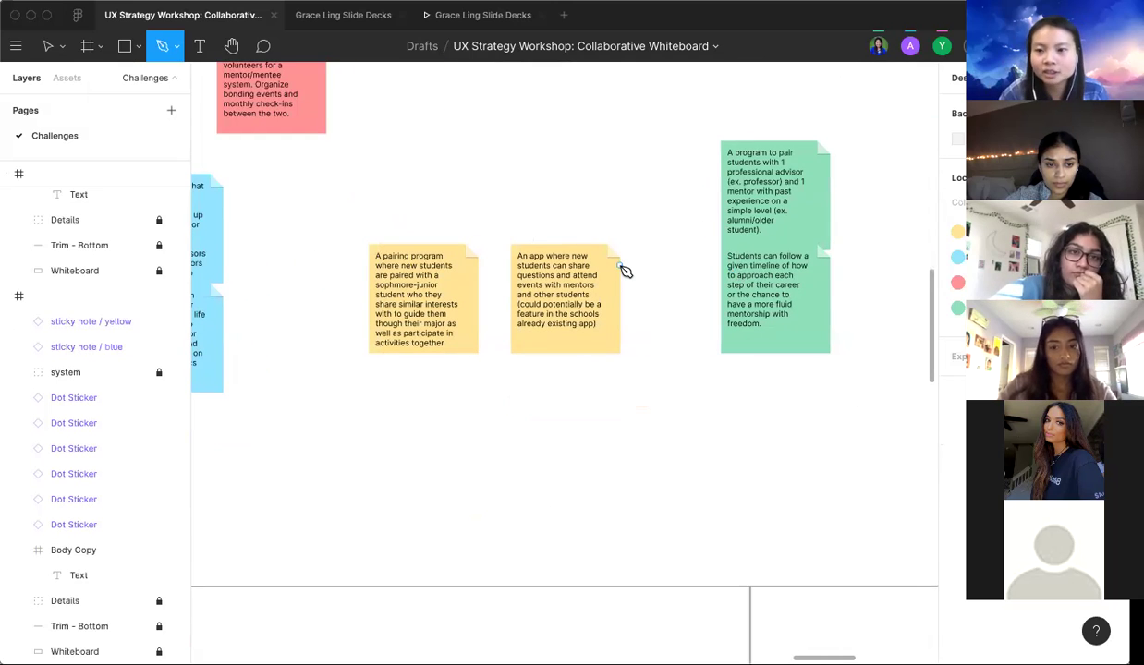
scroll(625, 270, left, 2)
scroll(624, 270, left, 2)
scroll(625, 270, down, 3)
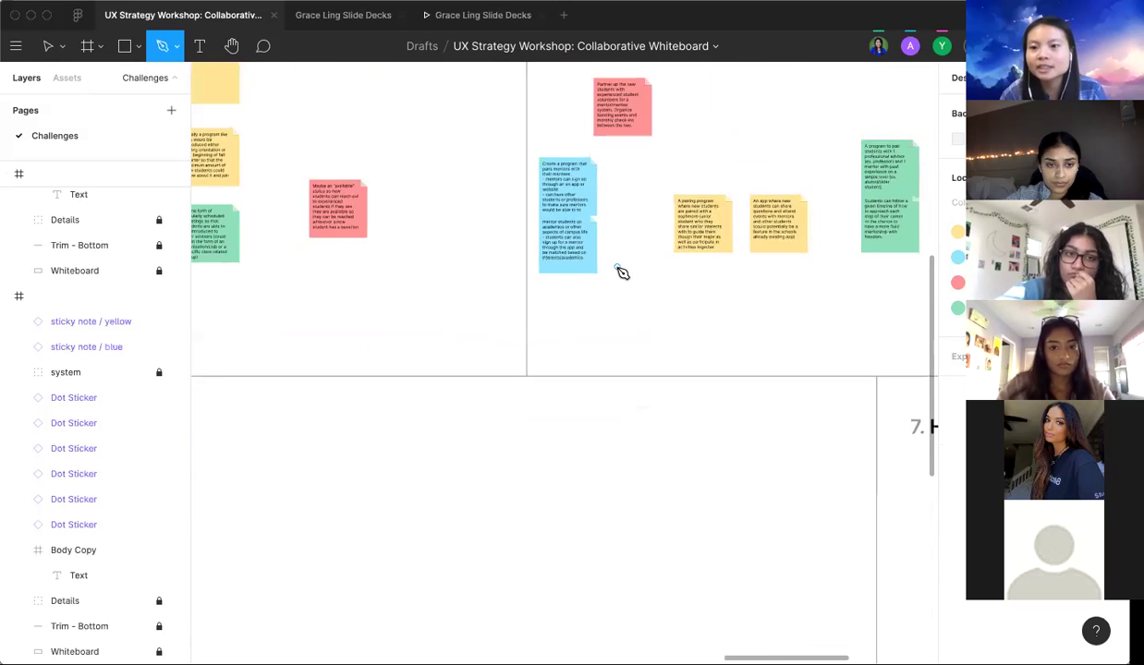
Step: Go to the empty Solve section of the mentorship whiteboard with the Pen tool active
scroll(622, 272, up, 3)
scroll(622, 272, up, 2)
scroll(622, 272, left, 3)
scroll(371, 277, left, 2)
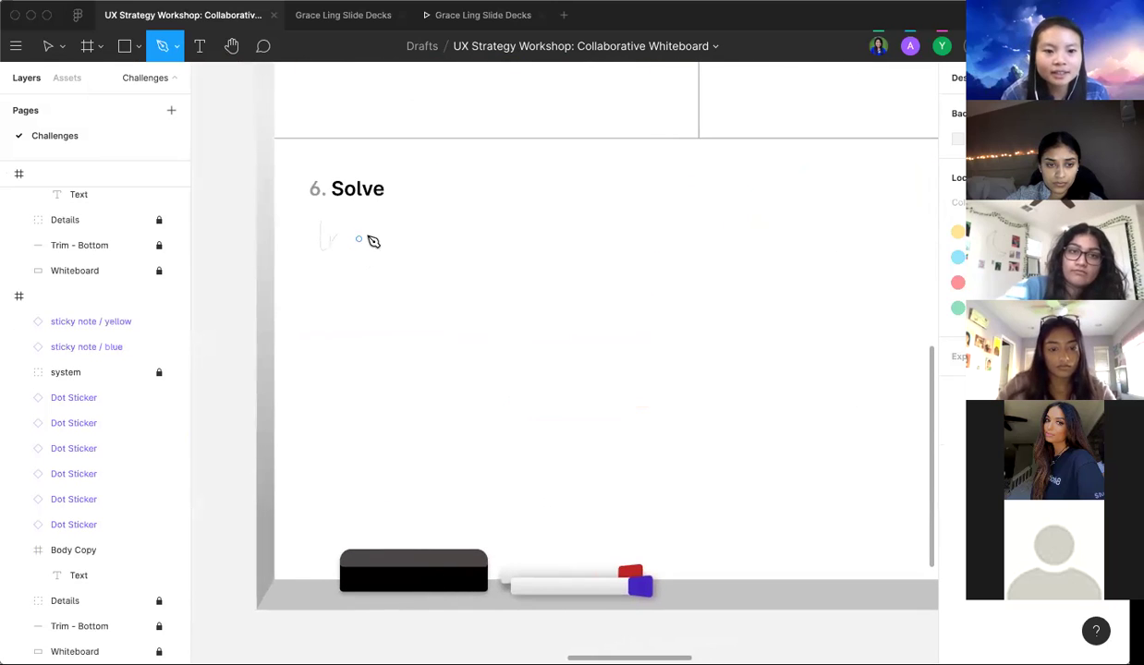
click(365, 231)
click(366, 350)
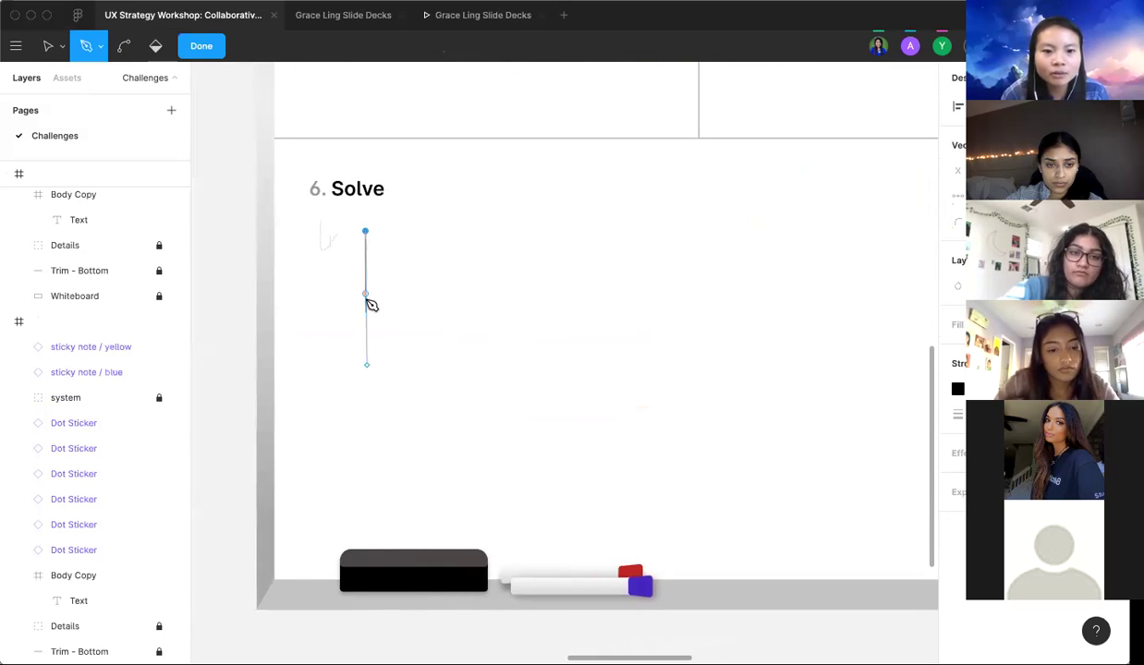
click(202, 45)
Step: Sketch a tall, roughly rectangular screen outline with the Pencil tool below the "6. Solve" heading
click(178, 48)
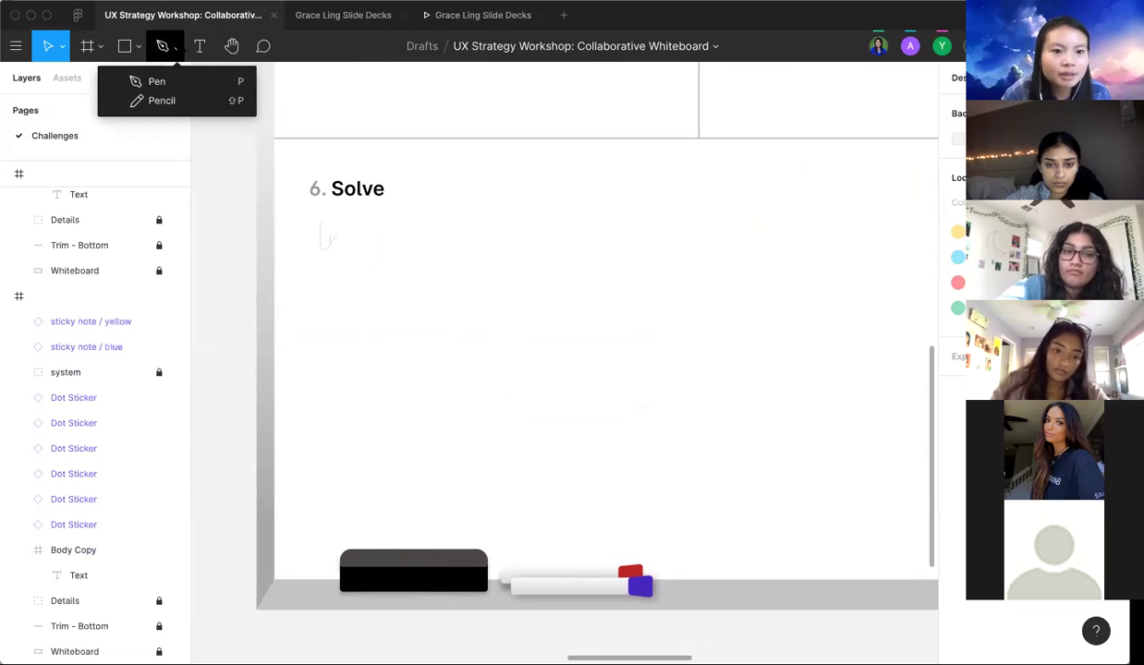
click(161, 80)
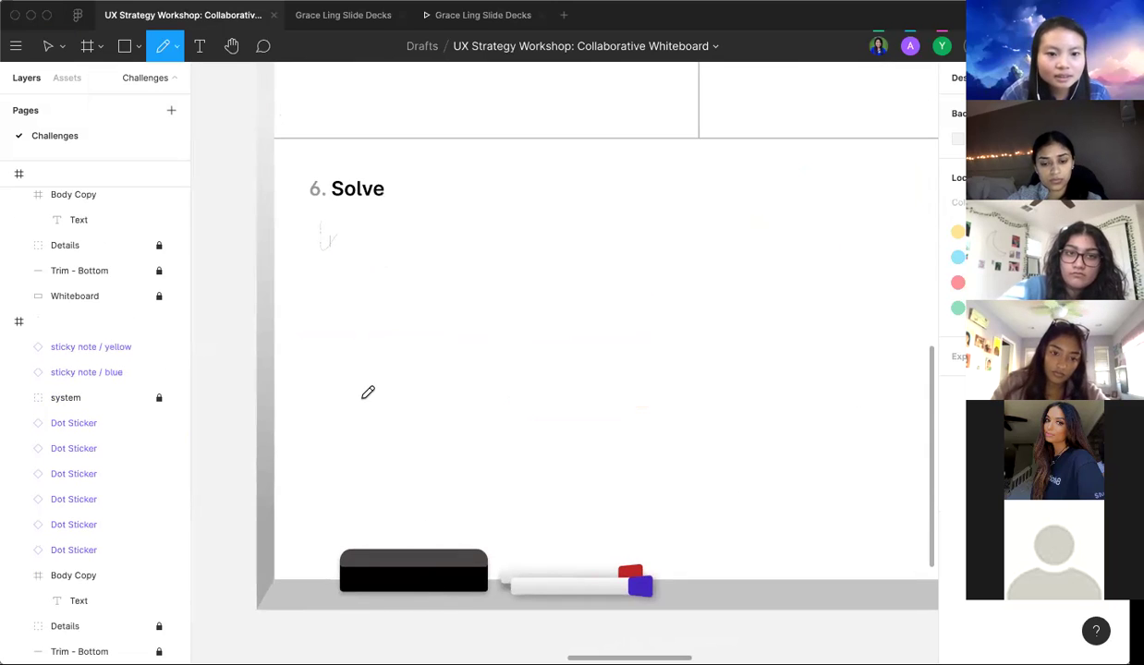
mouse_move(362, 231)
mouse_down()
mouse_move(462, 230)
mouse_move(476, 379)
mouse_up()
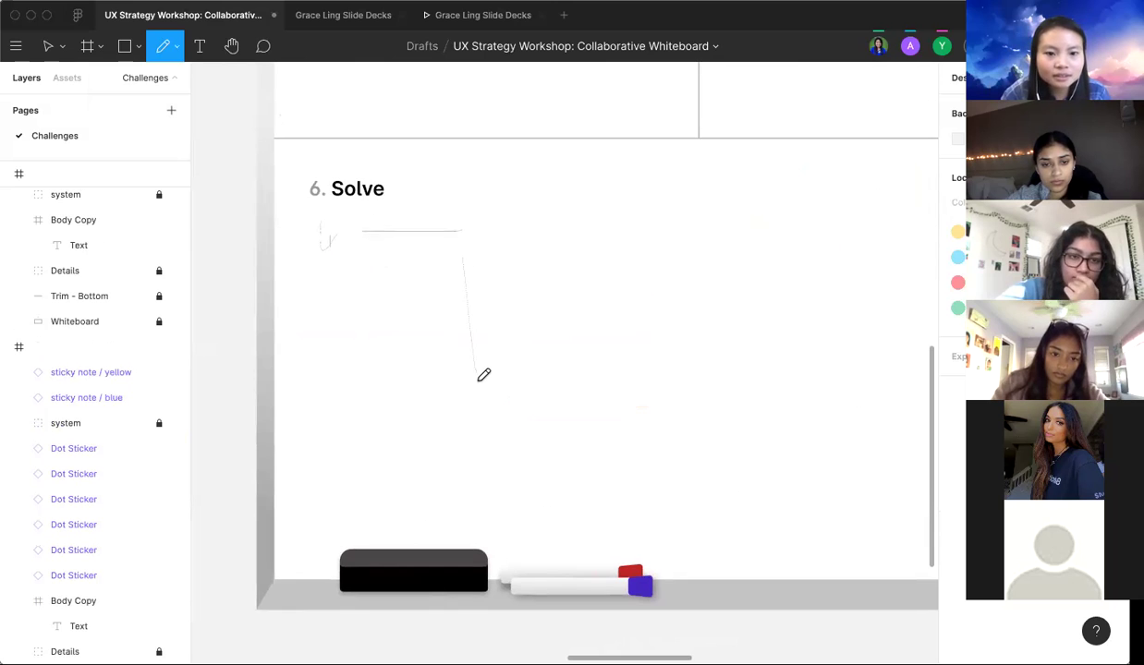
scroll(449, 217, up, 3)
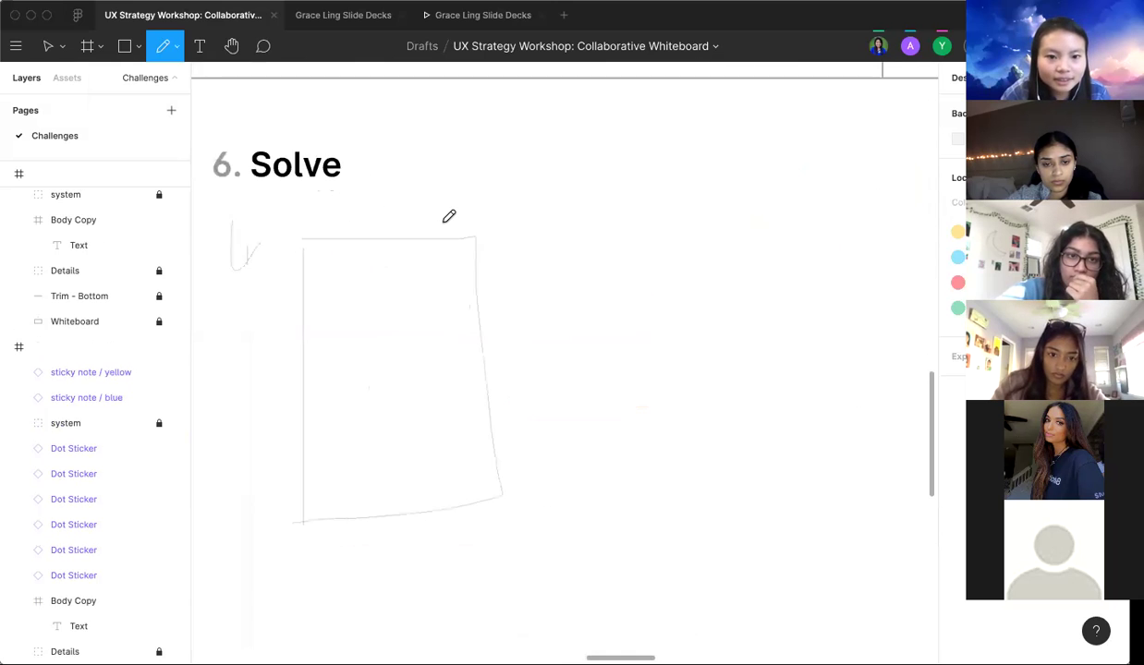
scroll(449, 217, down, 5)
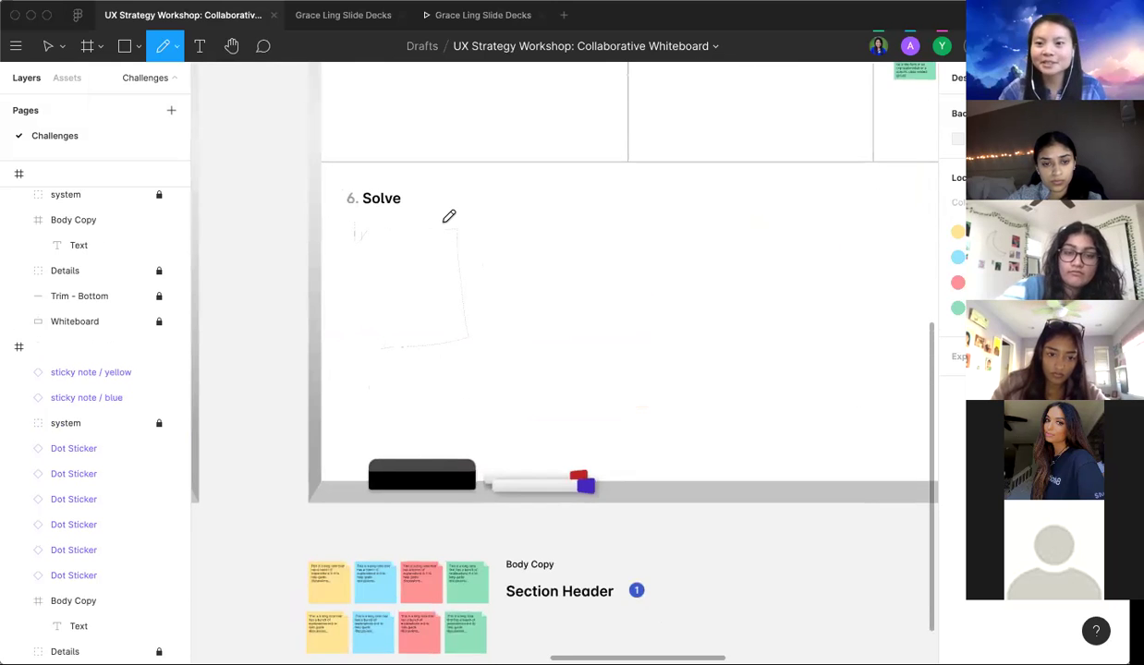
scroll(456, 250, up, 3)
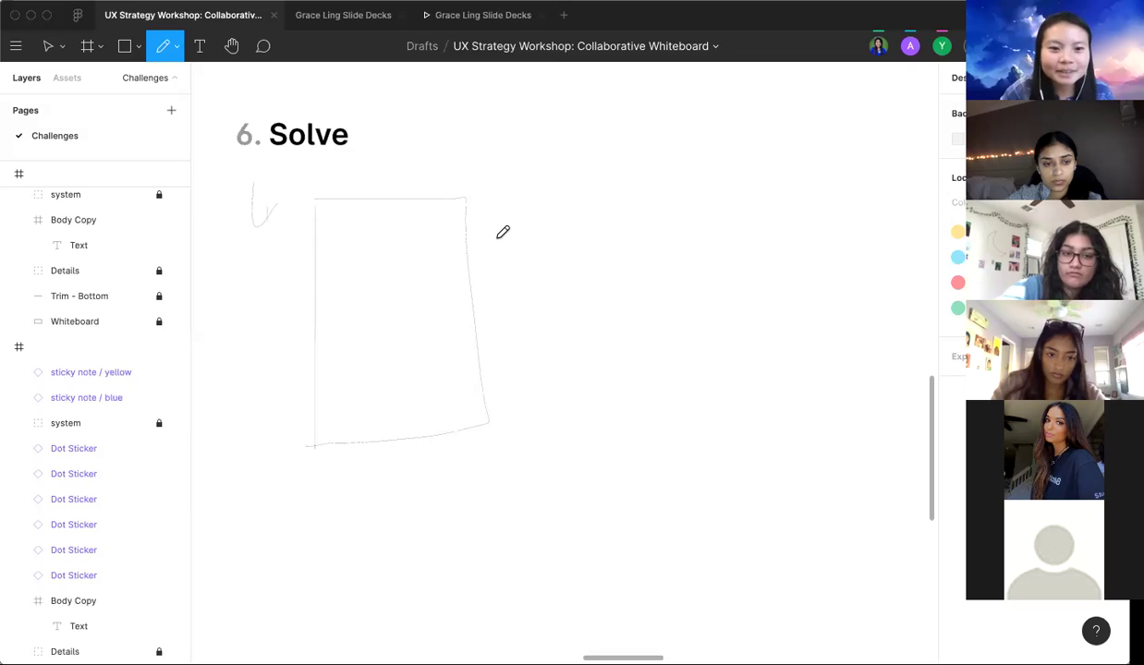
scroll(502, 232, up, 1)
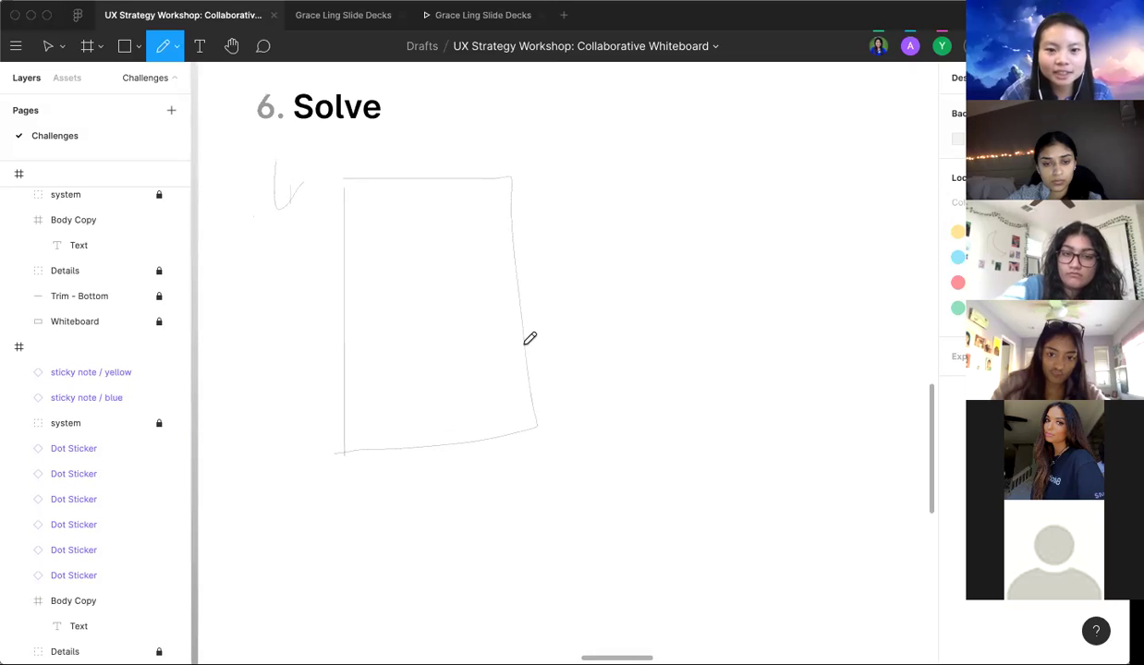
scroll(530, 338, right, 2)
scroll(479, 286, left, 2)
scroll(480, 285, down, 1)
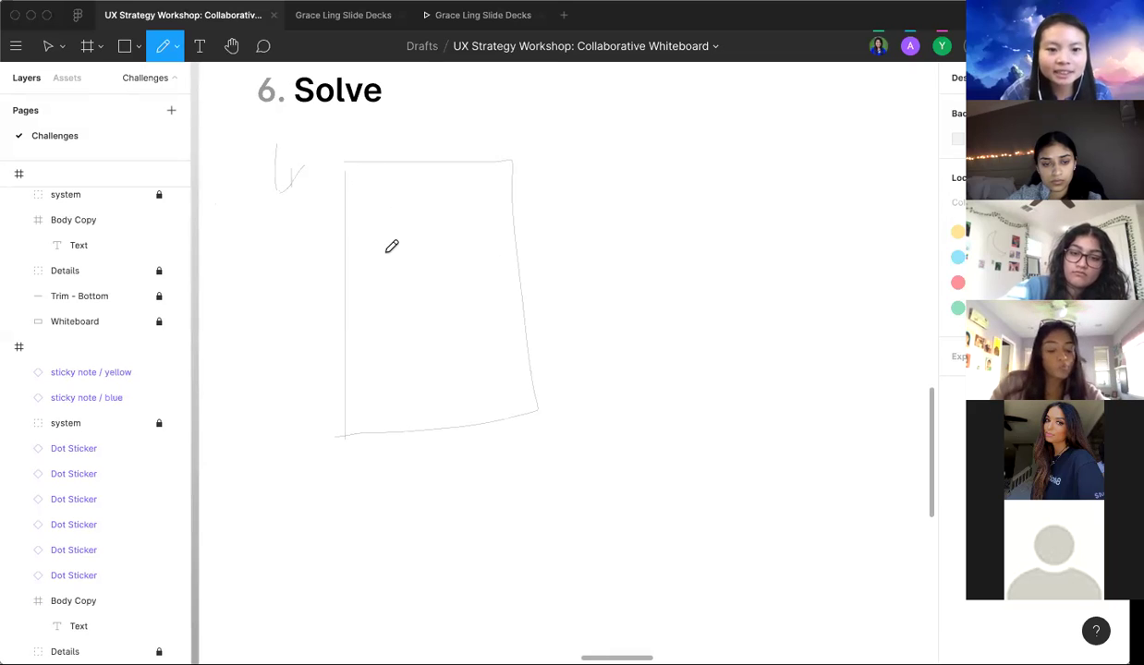
Step: Scribble a short wavy pencil line inside the upper-left corner of the sketched screen outline
drag(361, 198, 381, 187)
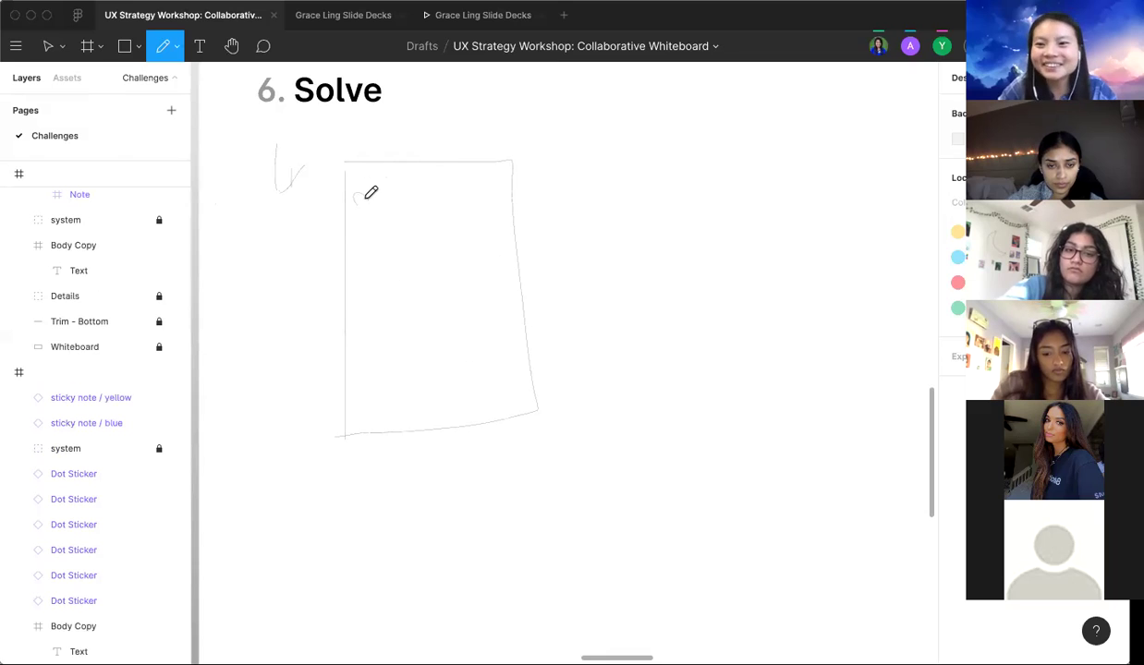
click(176, 48)
click(177, 51)
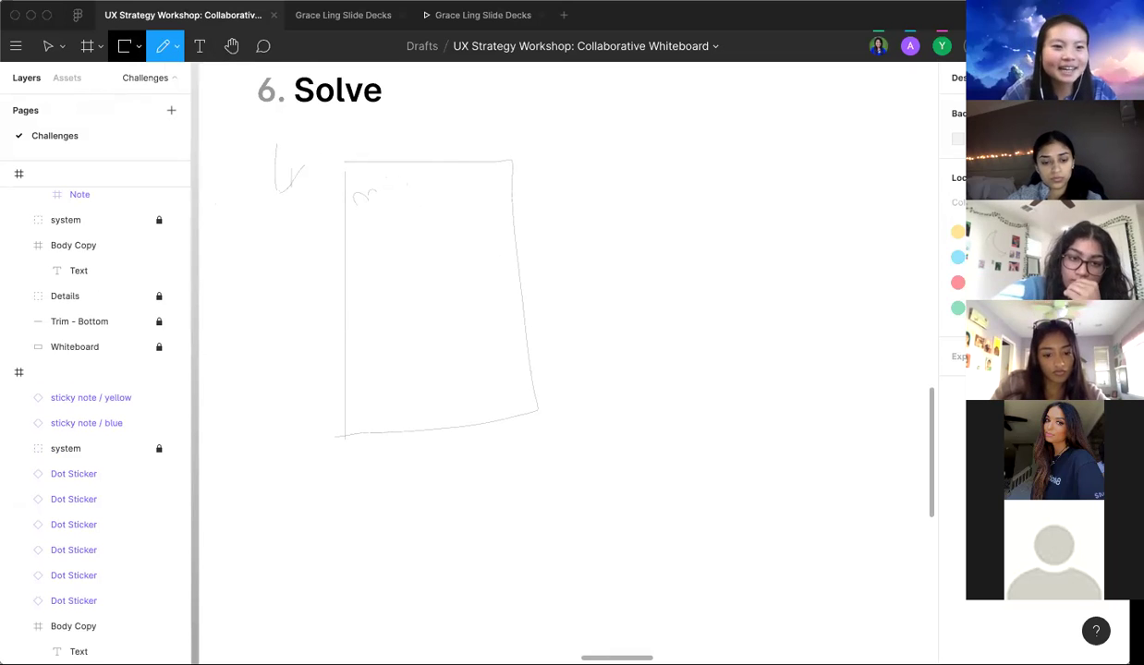
Step: Draw a rectangle of about 1226 × 1848 in the Solve section and place it over the sketched screen outline
click(138, 46)
click(129, 82)
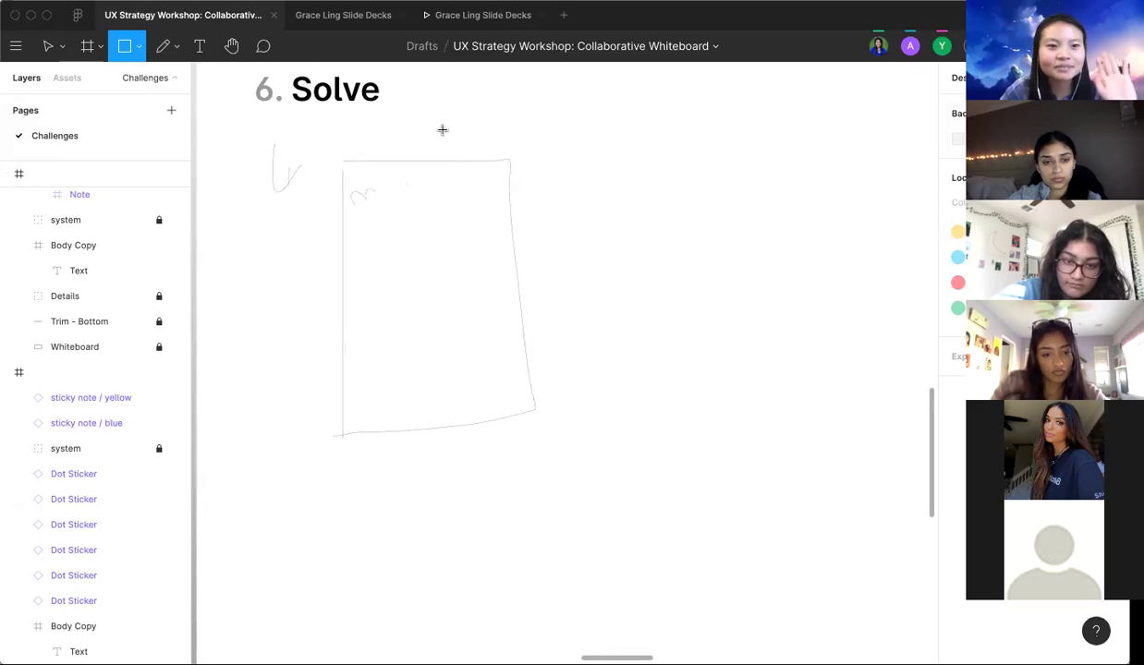
scroll(452, 138, right, 3)
mouse_move(445, 148)
mouse_down()
mouse_move(629, 379)
mouse_move(628, 419)
mouse_up()
scroll(626, 418, down, 5)
drag(579, 366, 453, 364)
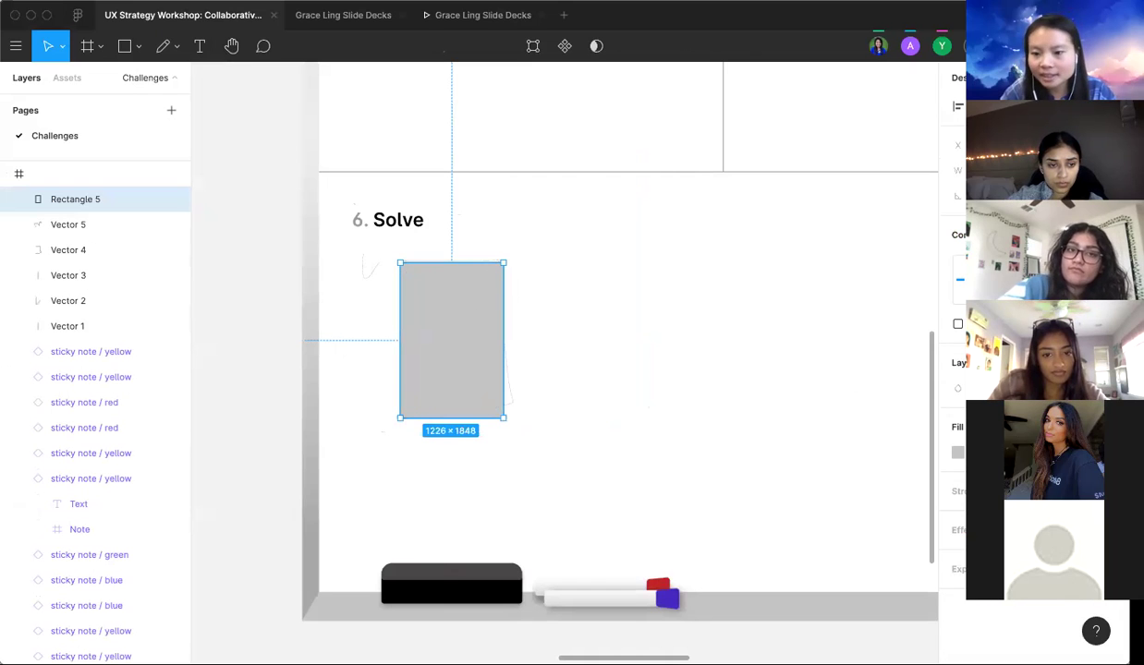
Step: Change the screen rectangle's fill to a lighter gray and nudge it slightly upward over the sketch
click(958, 455)
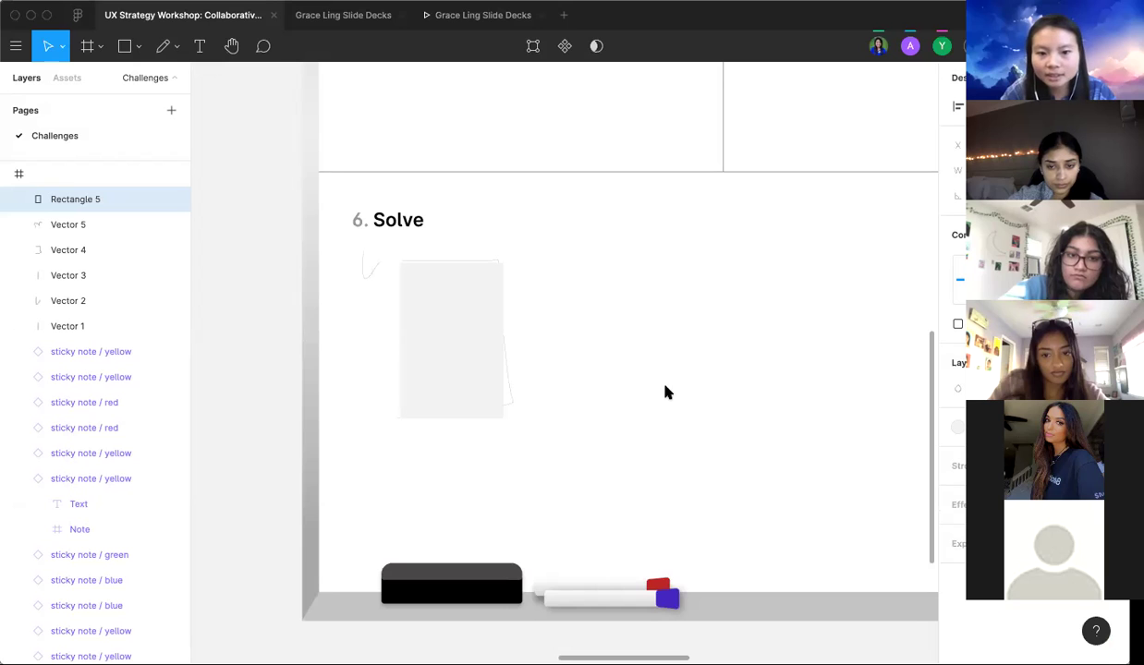
drag(480, 360, 477, 349)
click(522, 325)
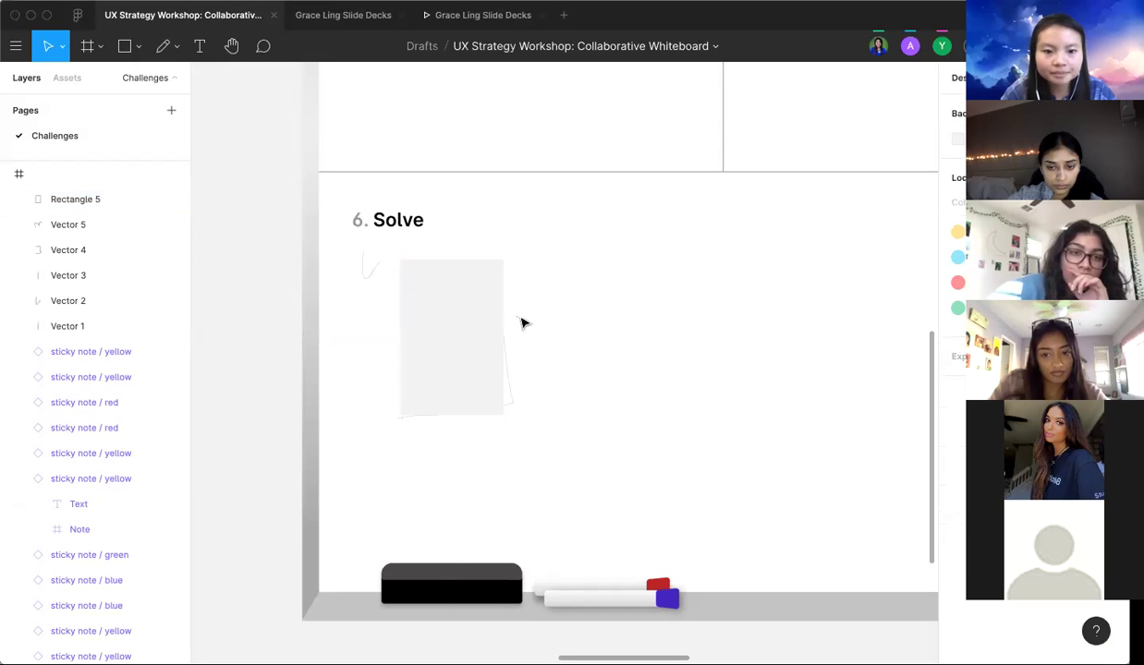
scroll(521, 325, up, 3)
key(t)
drag(347, 268, 476, 325)
text(Me)
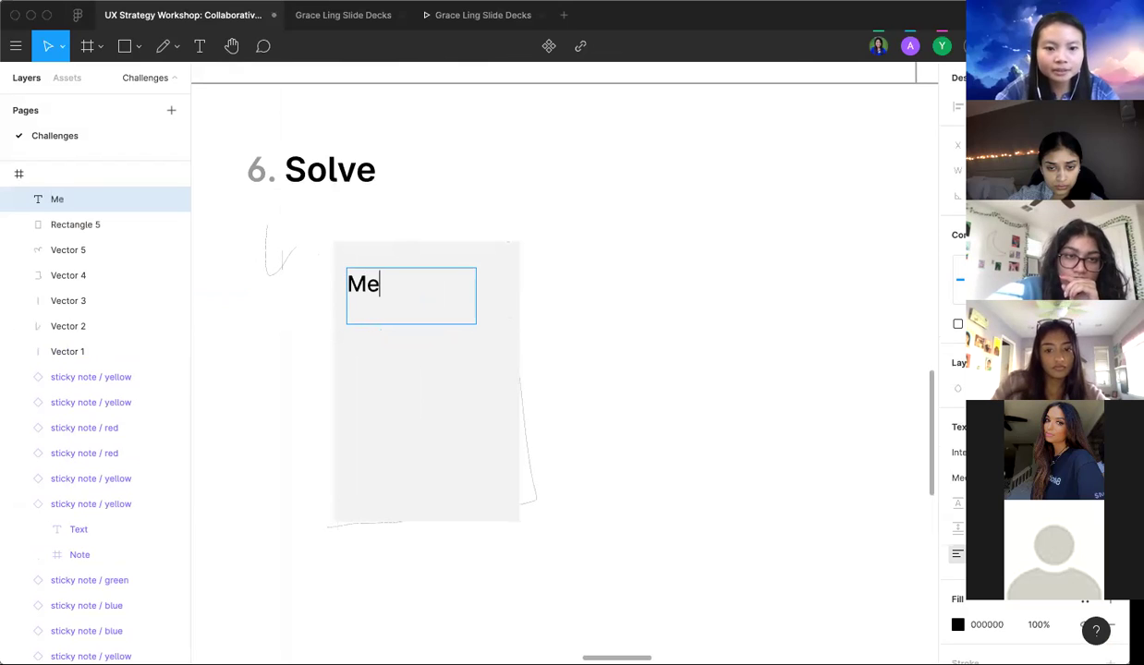
text(ntor or mwn)
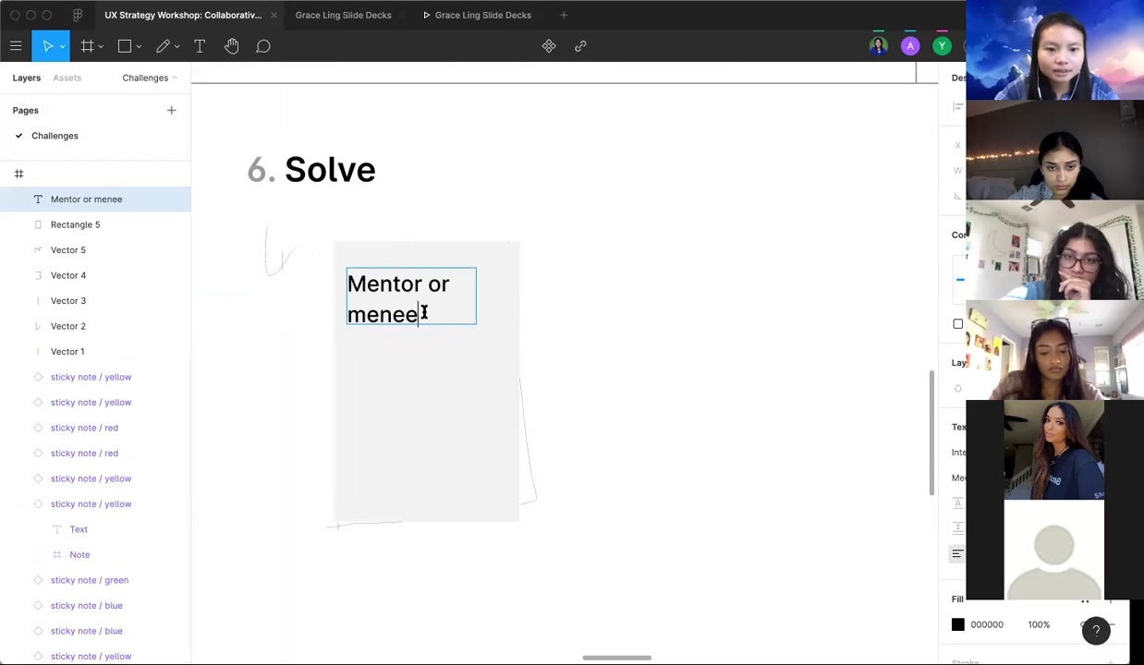
key(super+a)
key(BackSpace)
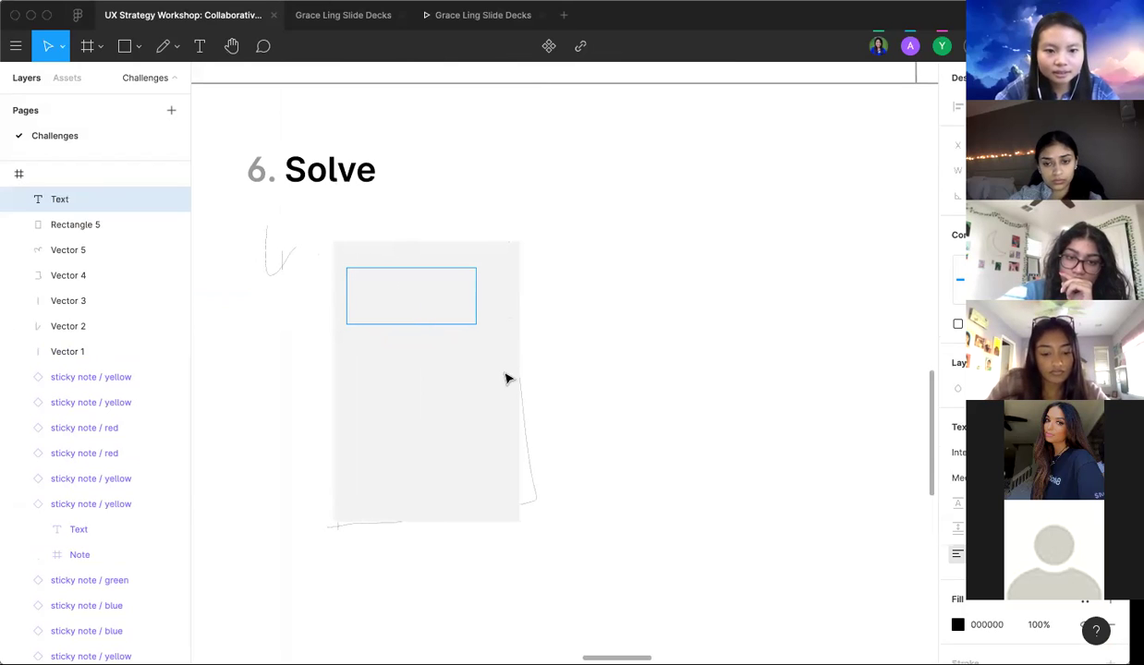
key(Escape)
Step: Draw a button rectangle of about 783 × 241 in the lower half of the gray screen and place a copy below it
scroll(508, 389, up, 3)
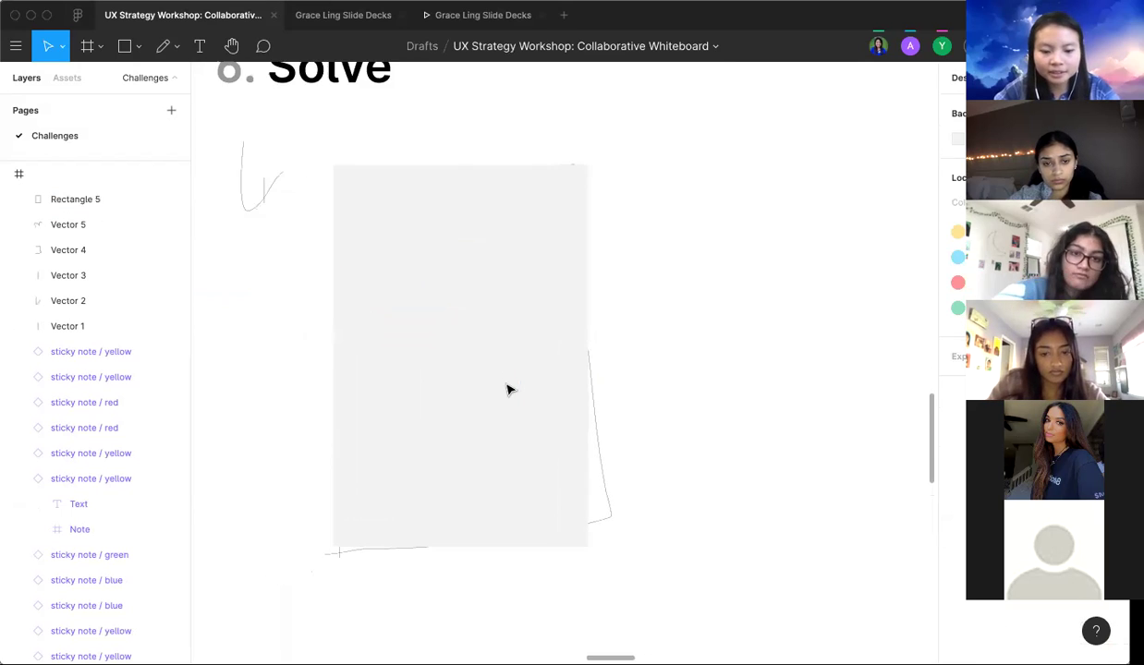
scroll(512, 388, down, 4)
key(r)
mouse_move(415, 380)
mouse_down()
mouse_move(518, 408)
mouse_move(468, 361)
mouse_move(468, 460)
mouse_move(465, 448)
mouse_up()
scroll(521, 414, up, 3)
scroll(462, 444, left, 2)
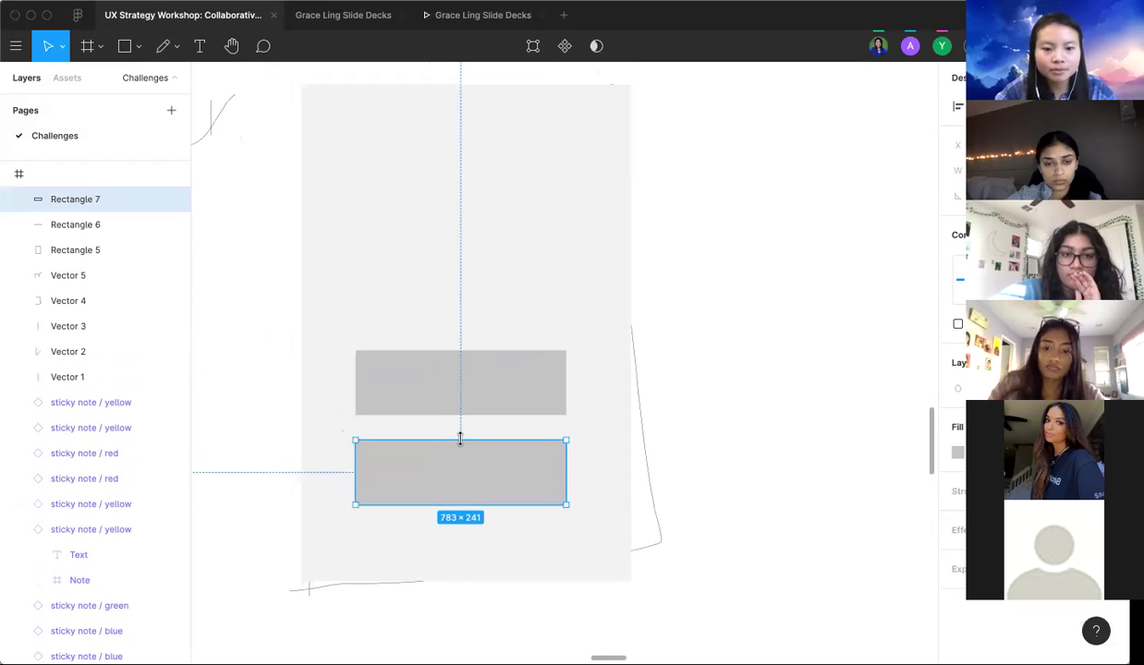
Step: Add a "Mentor" text label on the upper button rectangle
key(t)
drag(373, 366, 543, 405)
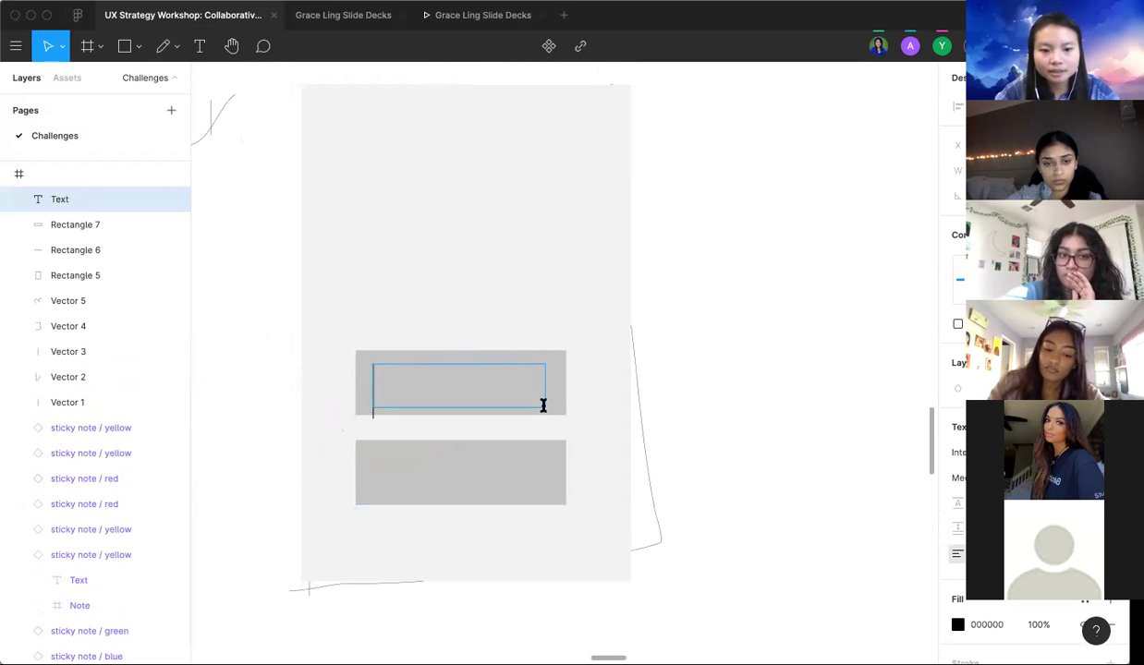
text(<e)
key(BackSpace)
key(BackSpace)
text(Mentor)
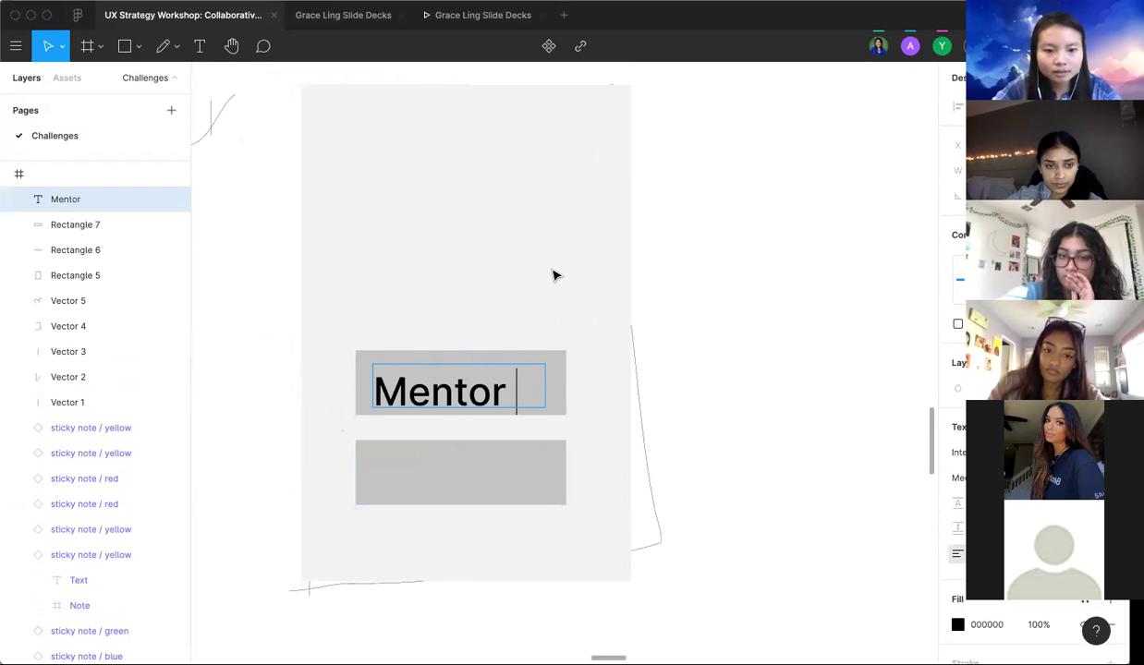
key(Escape)
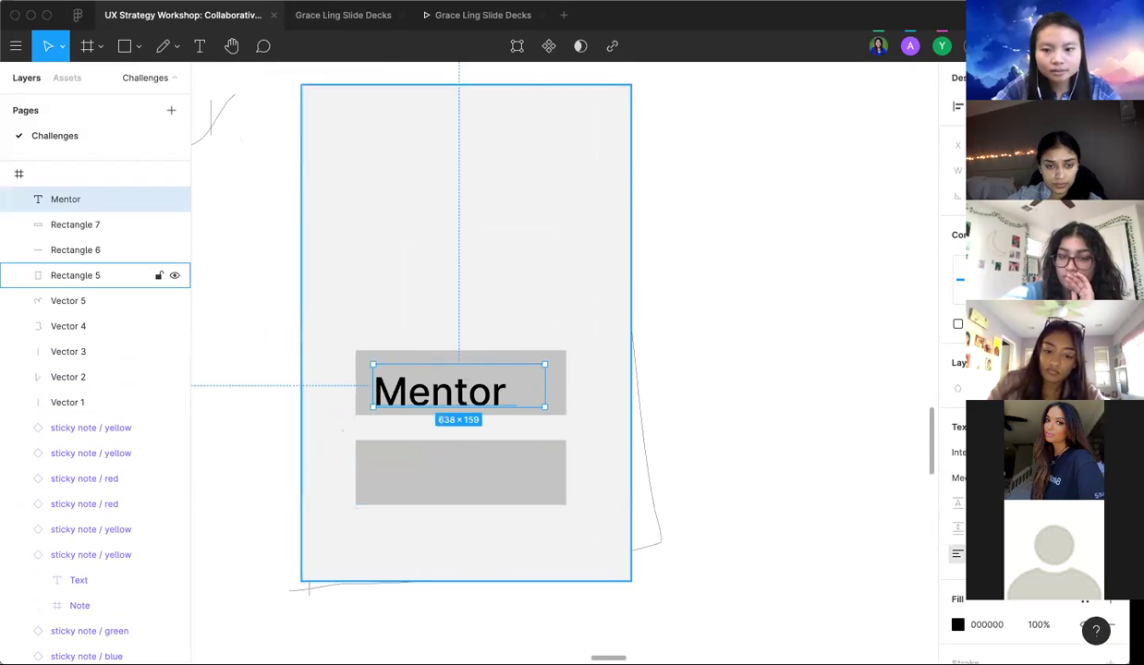
Step: Copy the Mentor label onto the lower button rectangle and change its text to "Mentee"
drag(478, 396, 475, 474)
double_click(470, 477)
text(Mentee)
key(Escape)
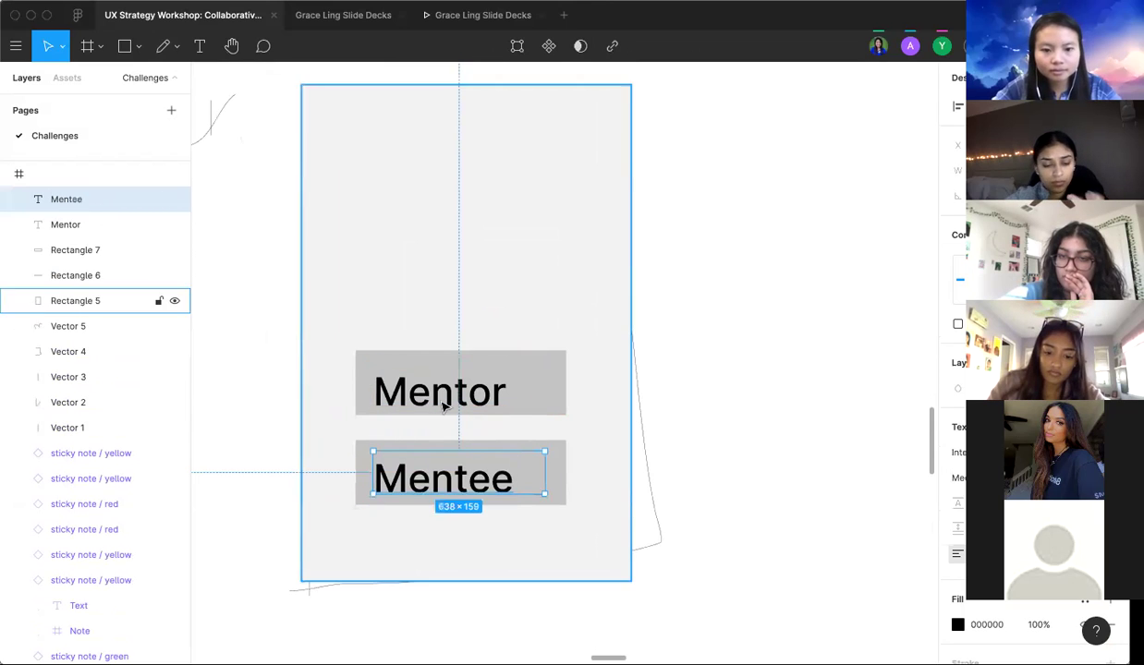
Step: Reduce the font size of the Mentor and Mentee labels together
click(442, 398)
shift+click(497, 471)
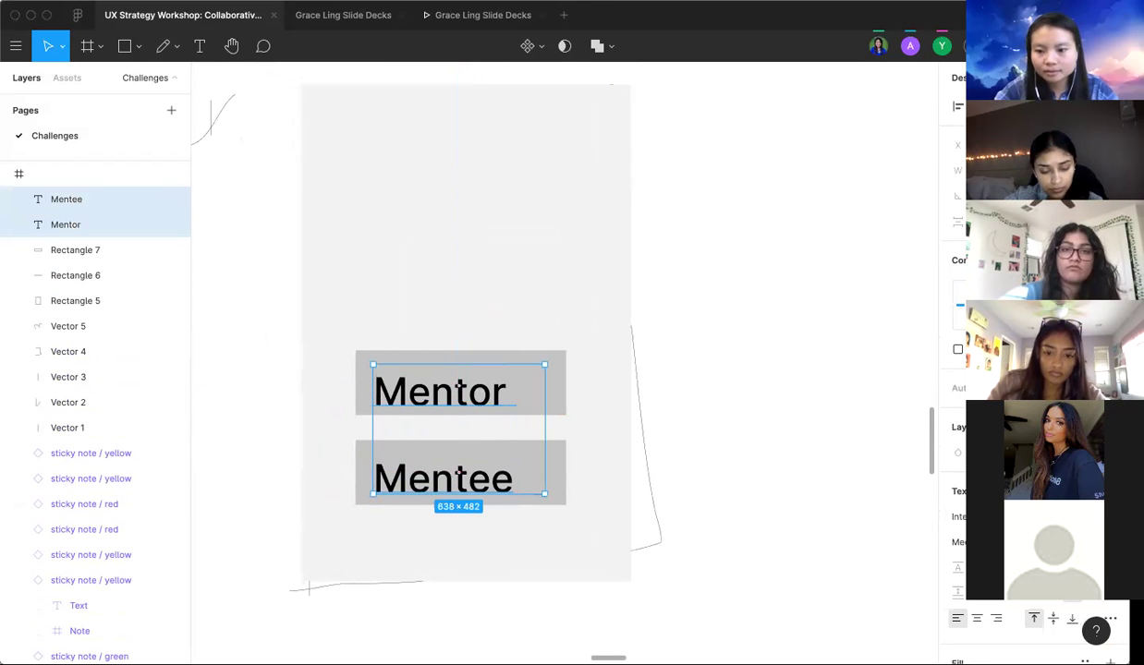
key(super+shift+comma)
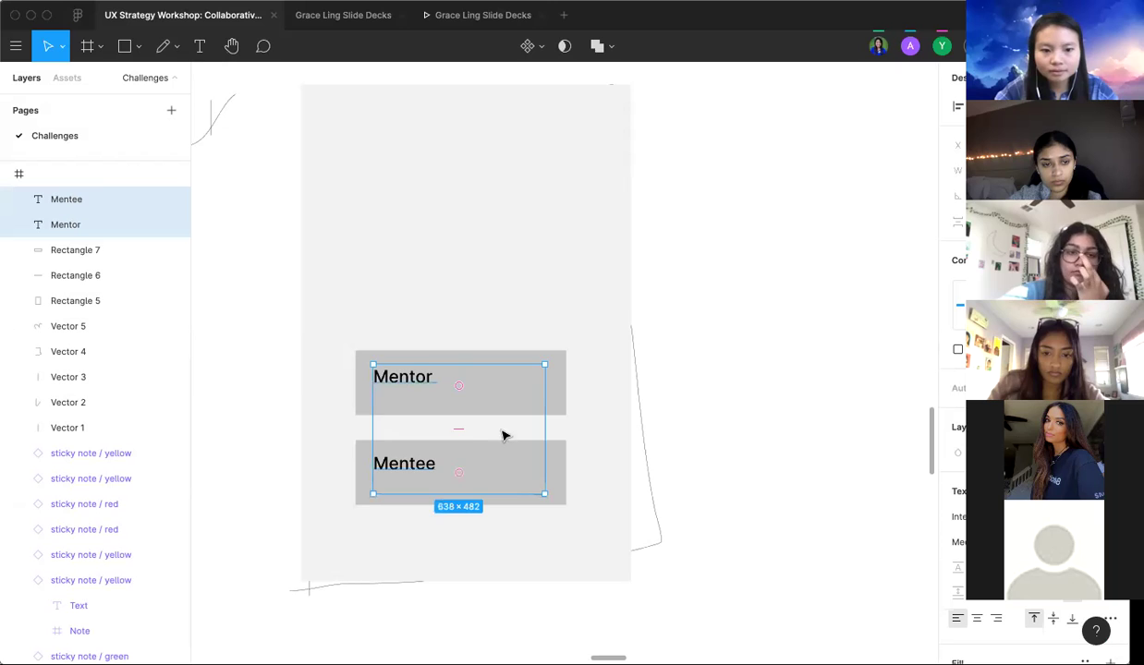
Step: Combine the Mentor label and its rectangle into an auto layout button and reduce its height to about 164
click(517, 405)
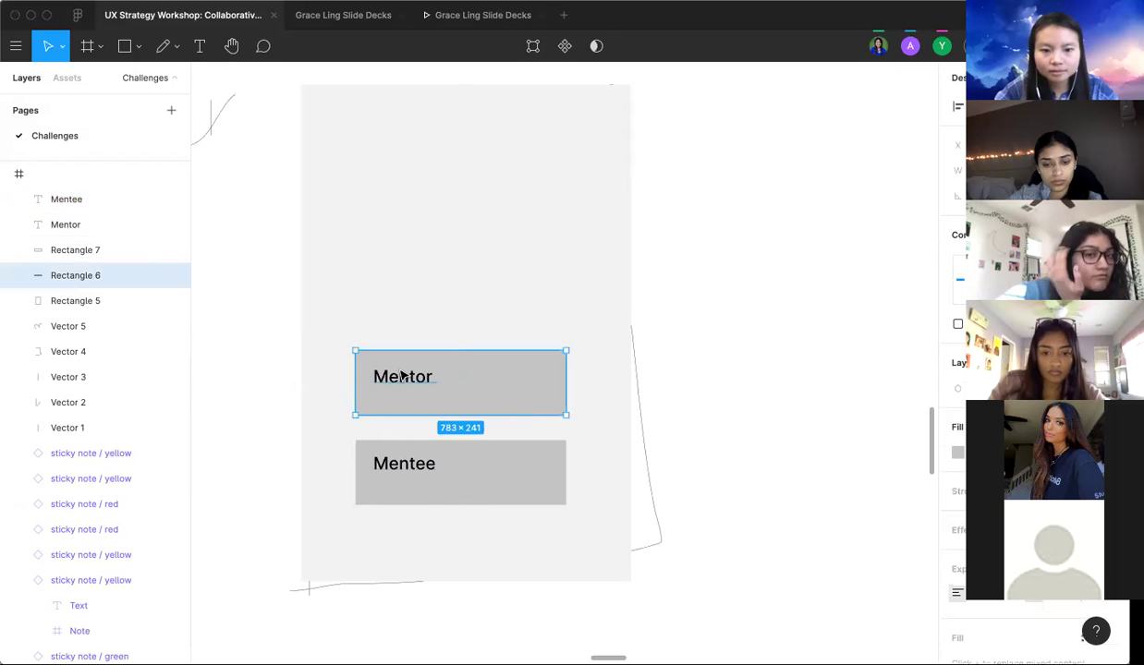
shift+click(403, 375)
key(shift+a)
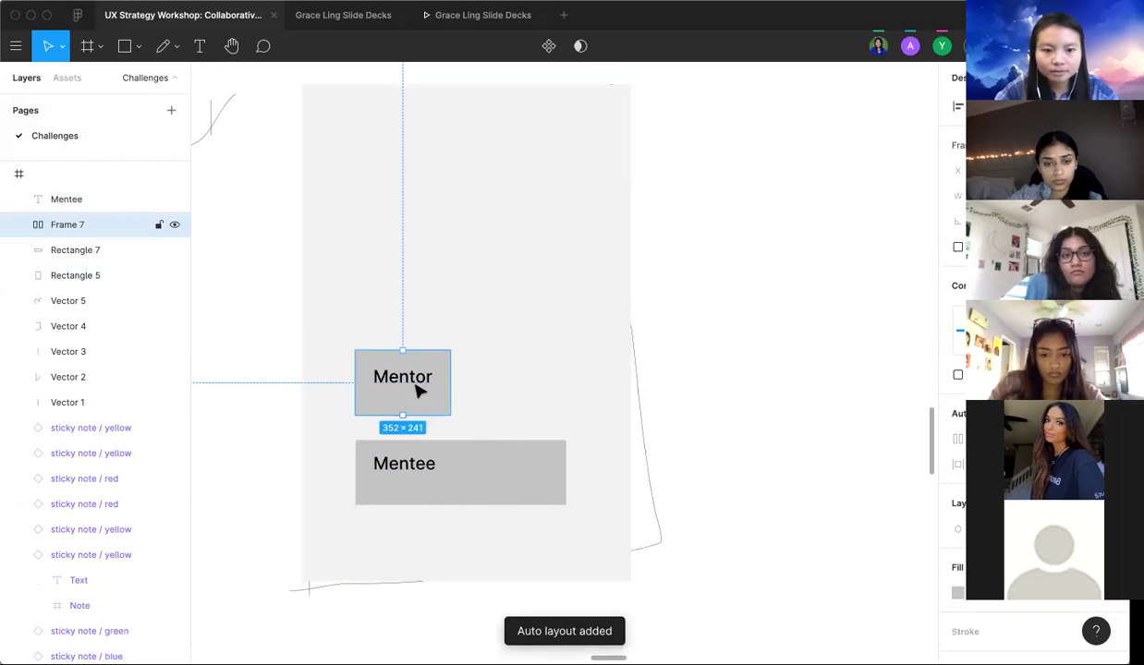
drag(403, 412, 401, 395)
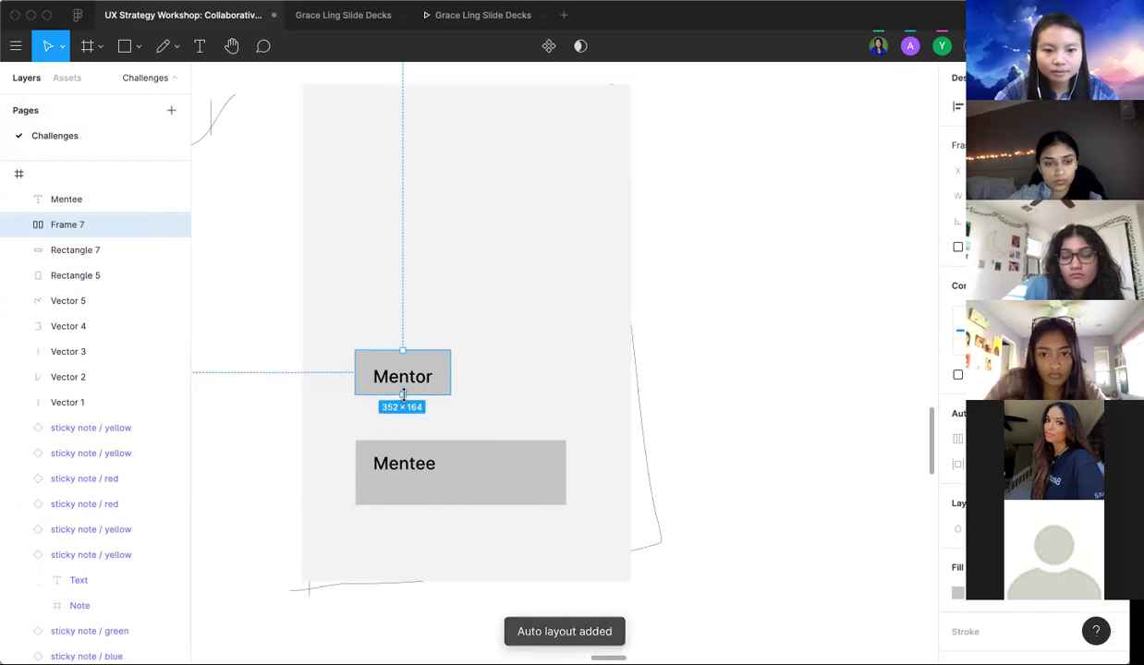
Step: Delete the Mentee label with its rectangle and place a copy of the Mentor auto layout button below the original
click(434, 468)
shift+click(559, 470)
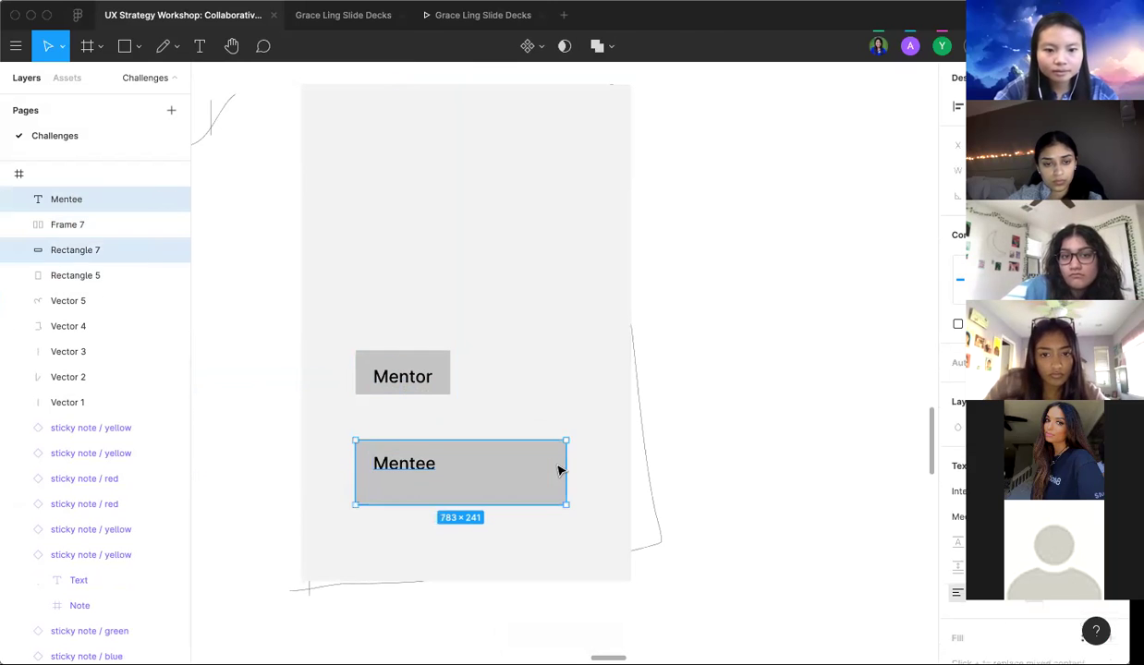
key(Delete)
click(416, 376)
drag(416, 376, 414, 459)
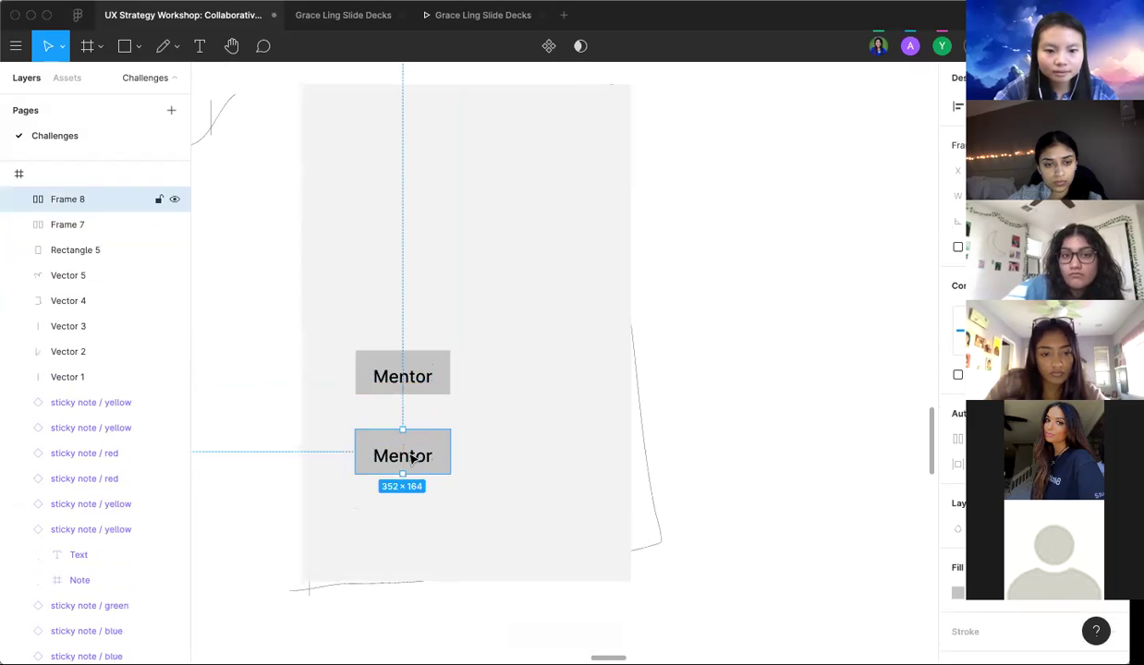
Step: Change the text of the lower button to "Mentee"
double_click(409, 455)
double_click(407, 454)
key(ctrl+a)
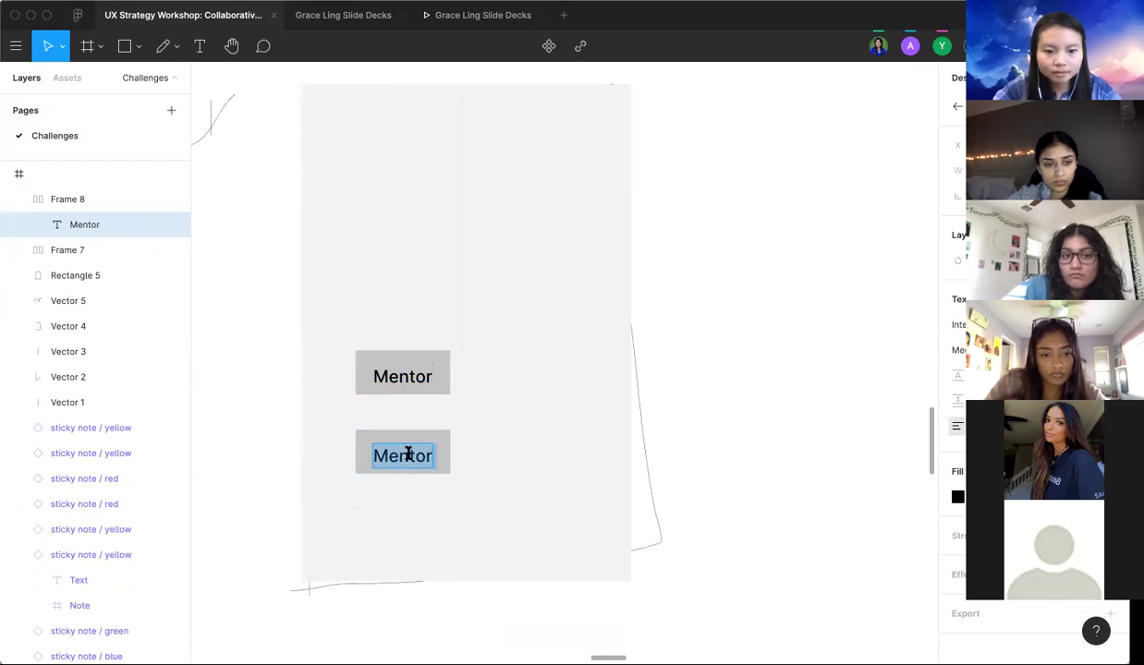
text(Mentee)
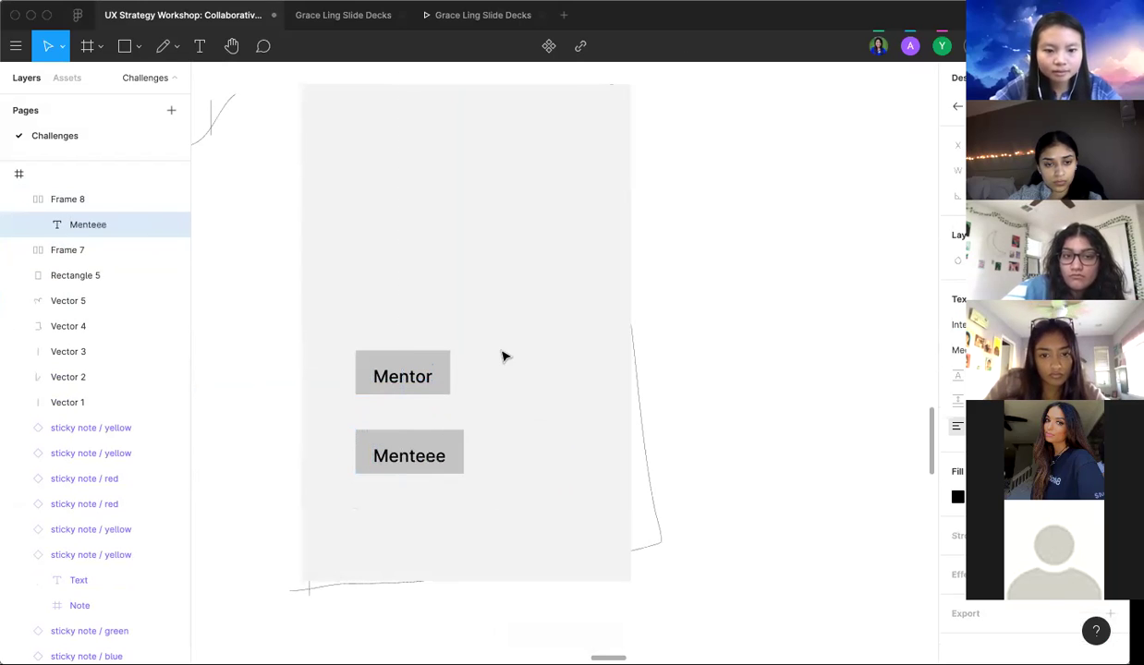
key(Escape)
Step: Move the Mentor and Mentee buttons together to the horizontal middle of the wireframe screen
click(429, 371)
shift+click(427, 451)
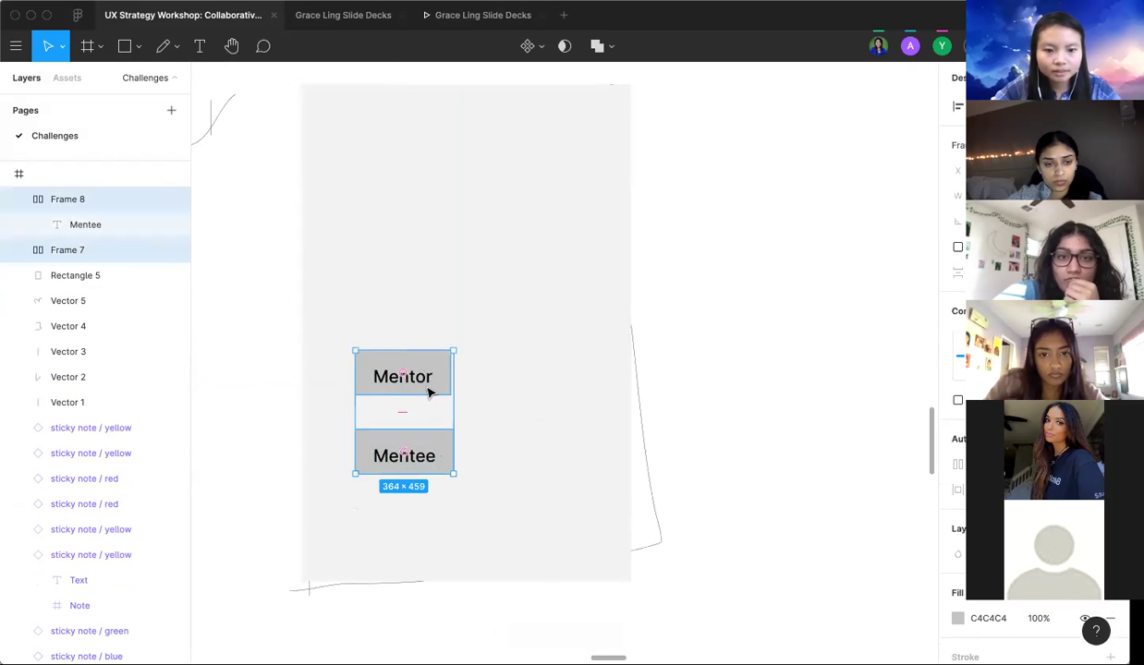
drag(432, 381, 472, 215)
Step: Copy the Mentor label above the buttons, change its text to "Which best describes you?" and centre it as a heading
double_click(471, 380)
double_click(473, 210)
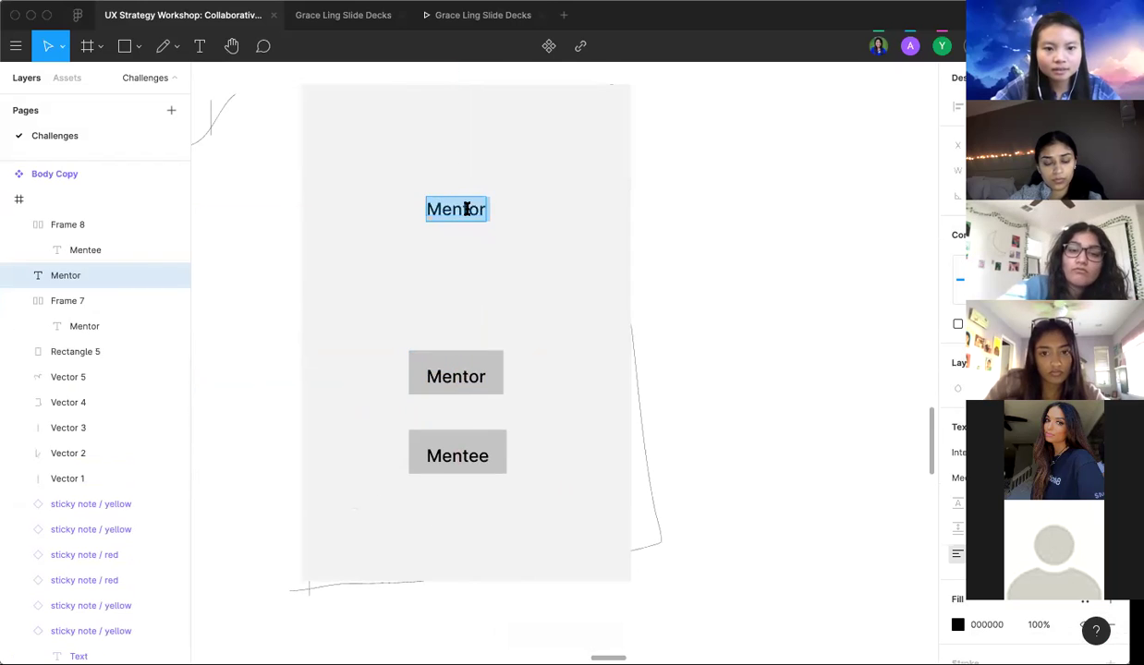
text(Which best d)
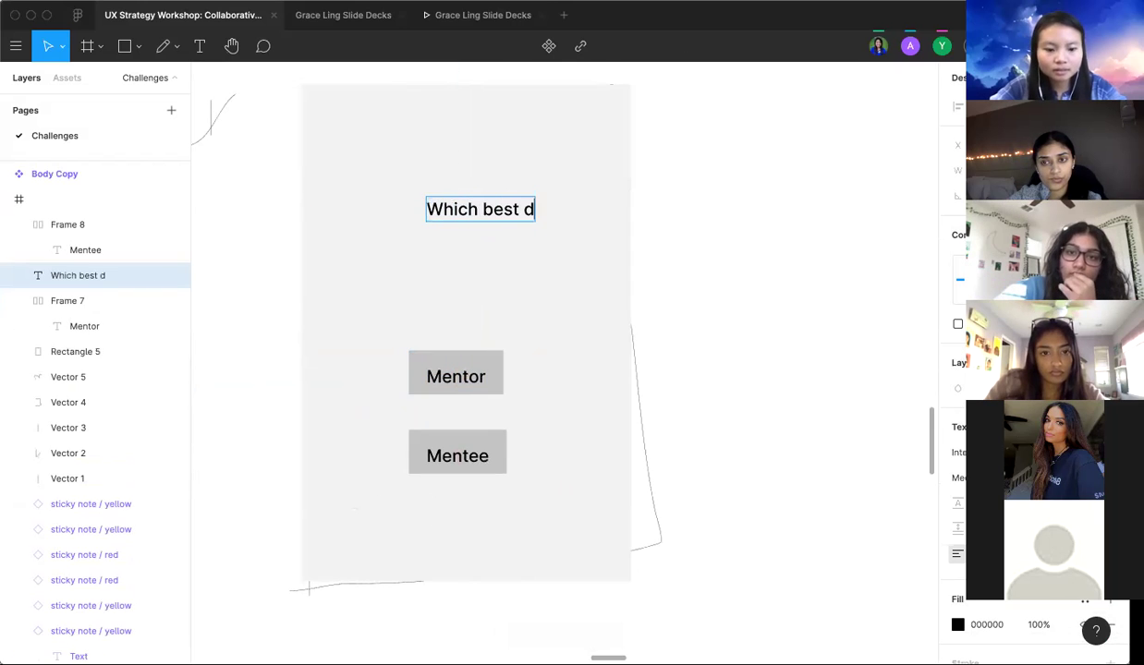
text(escribes you?)
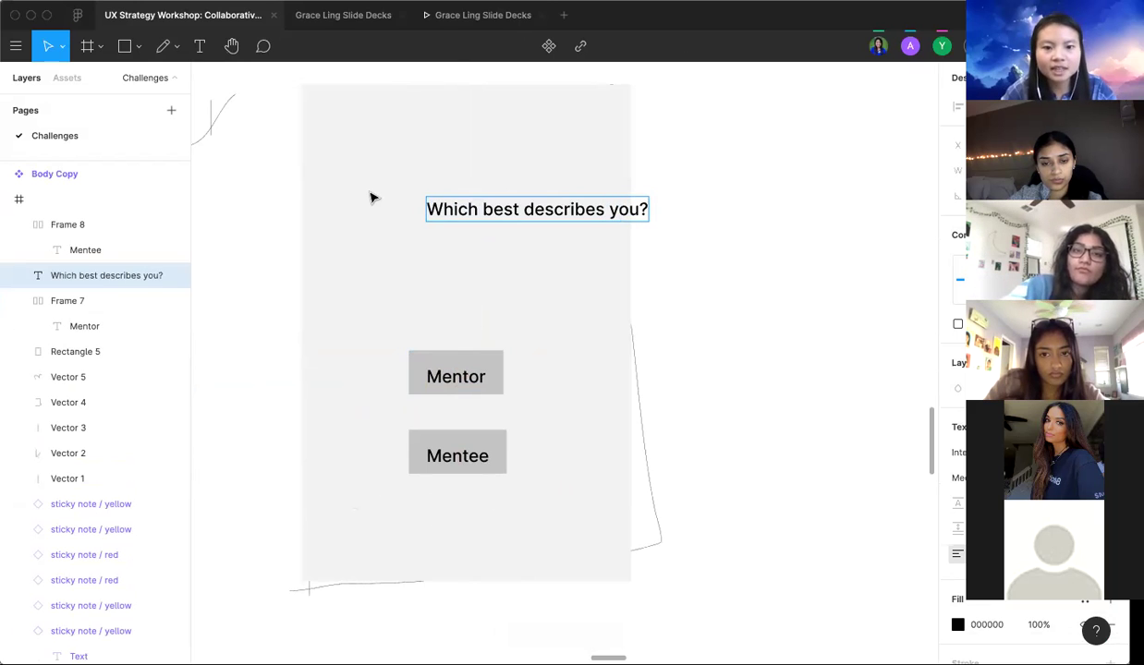
key(Escape)
scroll(371, 194, down, 3)
drag(453, 200, 418, 205)
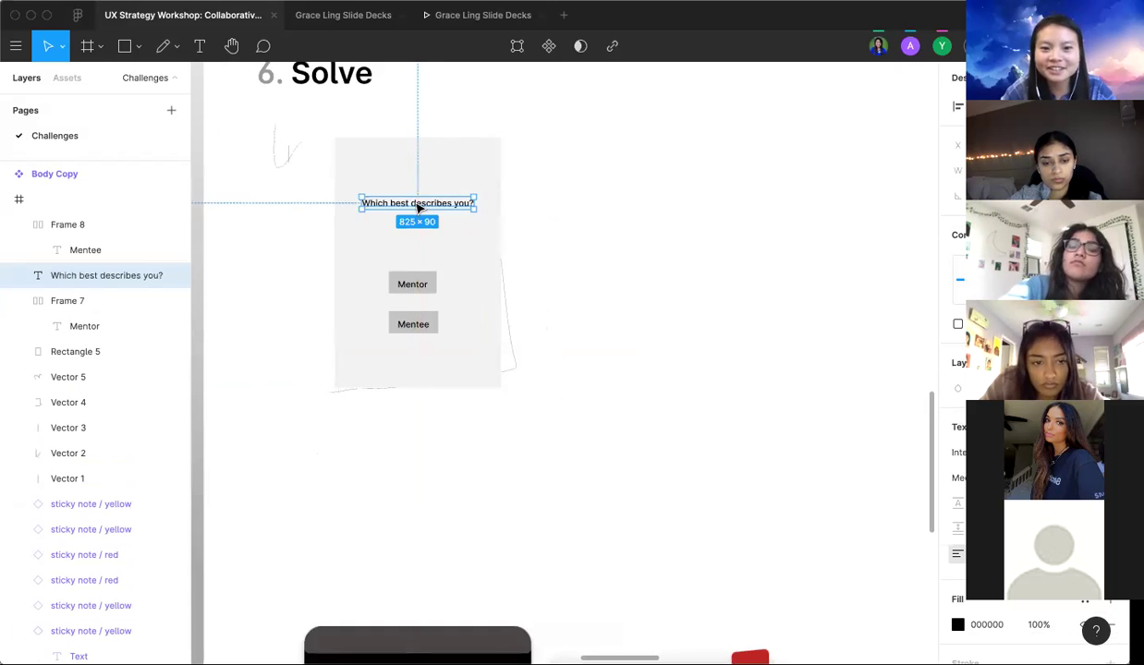
Step: Place a copy of the 1226 × 1848 background rectangle beside the first screen, aligned with it, as a second screen
click(447, 312)
drag(367, 254, 543, 248)
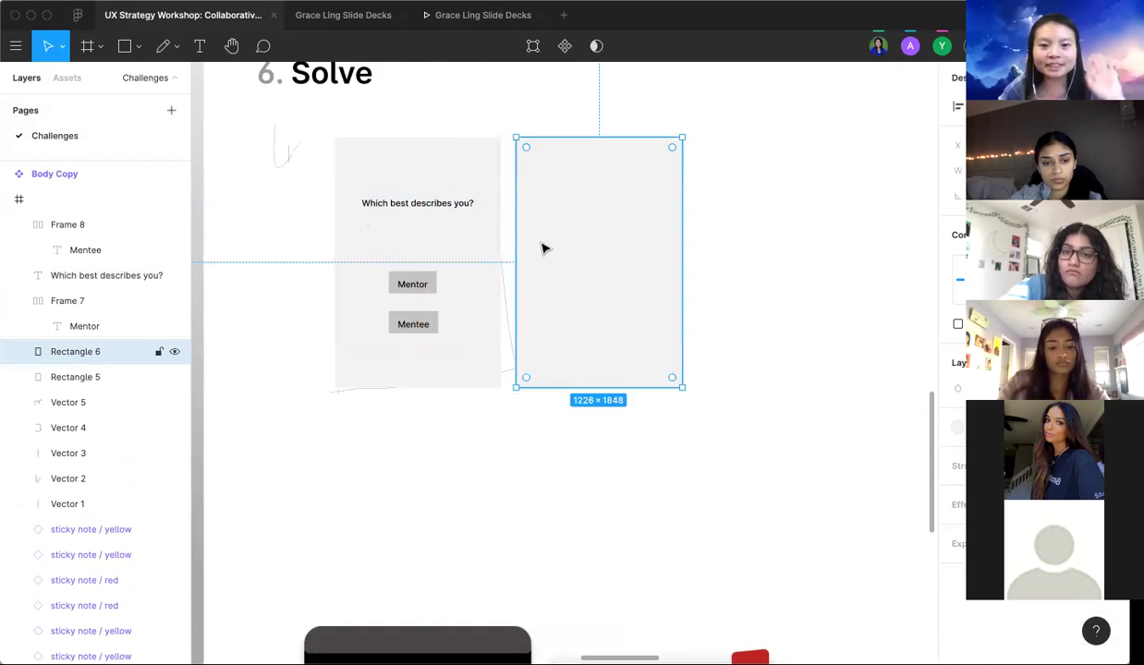
scroll(489, 232, right, 3)
scroll(489, 232, up, 2)
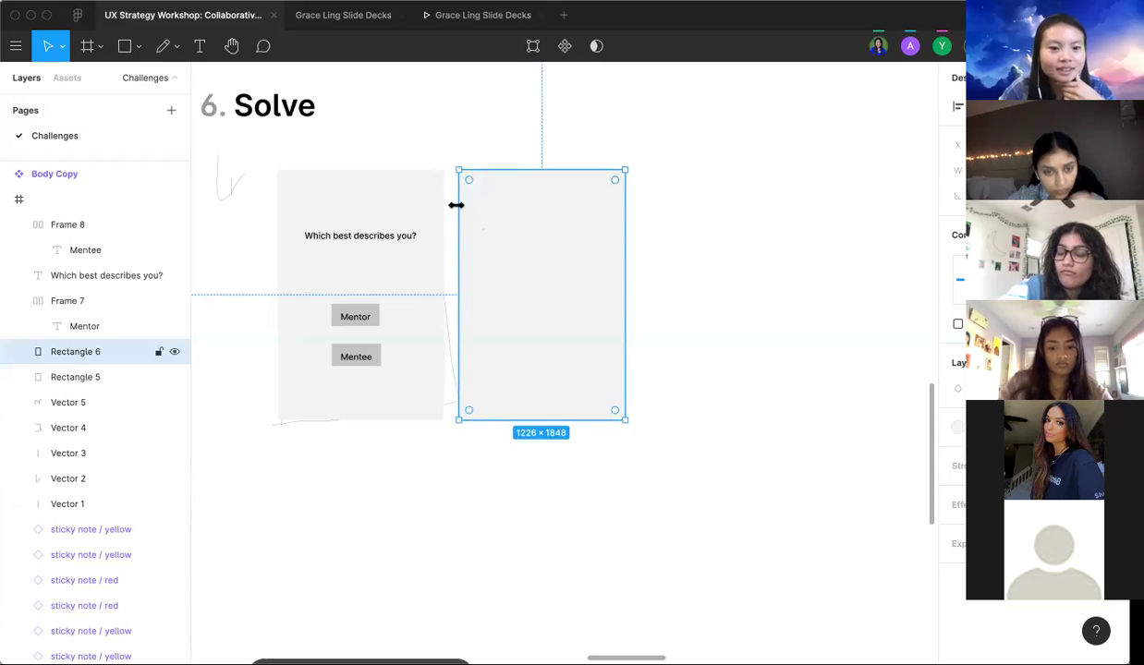
scroll(471, 252, down, 1)
scroll(471, 252, right, 1)
scroll(472, 252, up, 1)
scroll(472, 253, right, 1)
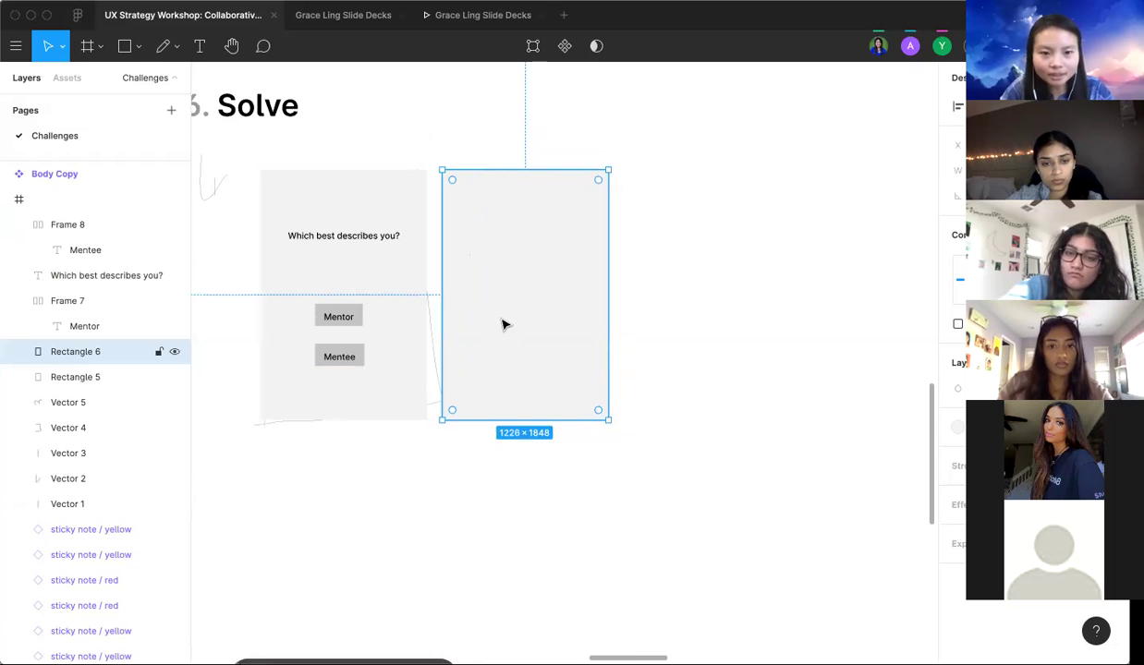
scroll(469, 251, up, 2)
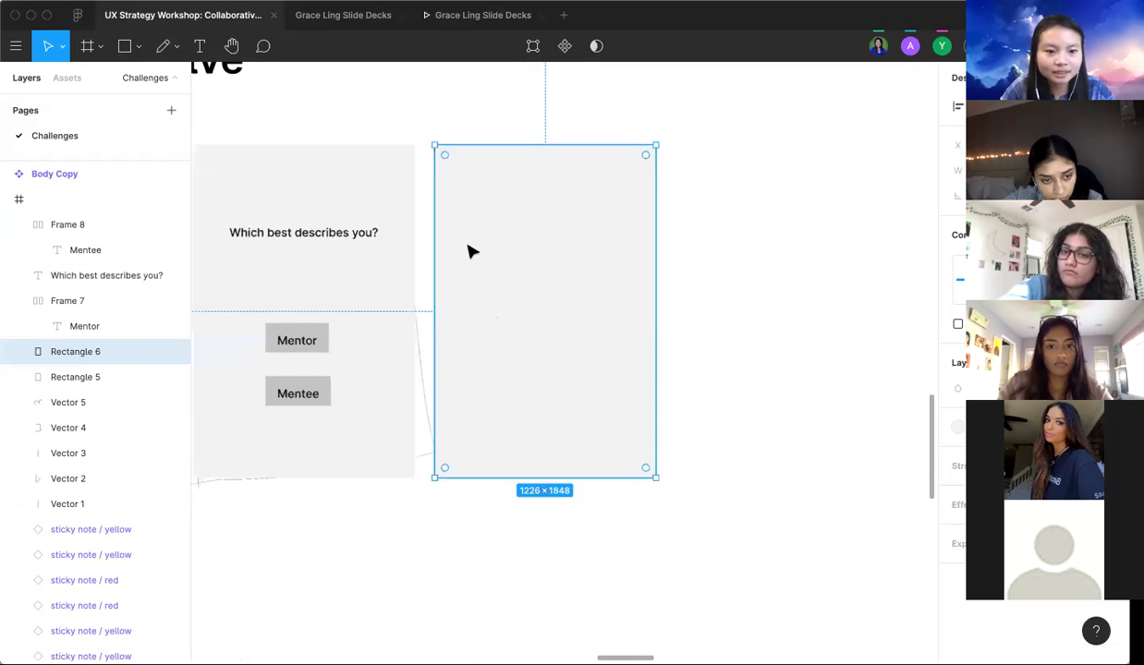
scroll(445, 345, down, 1)
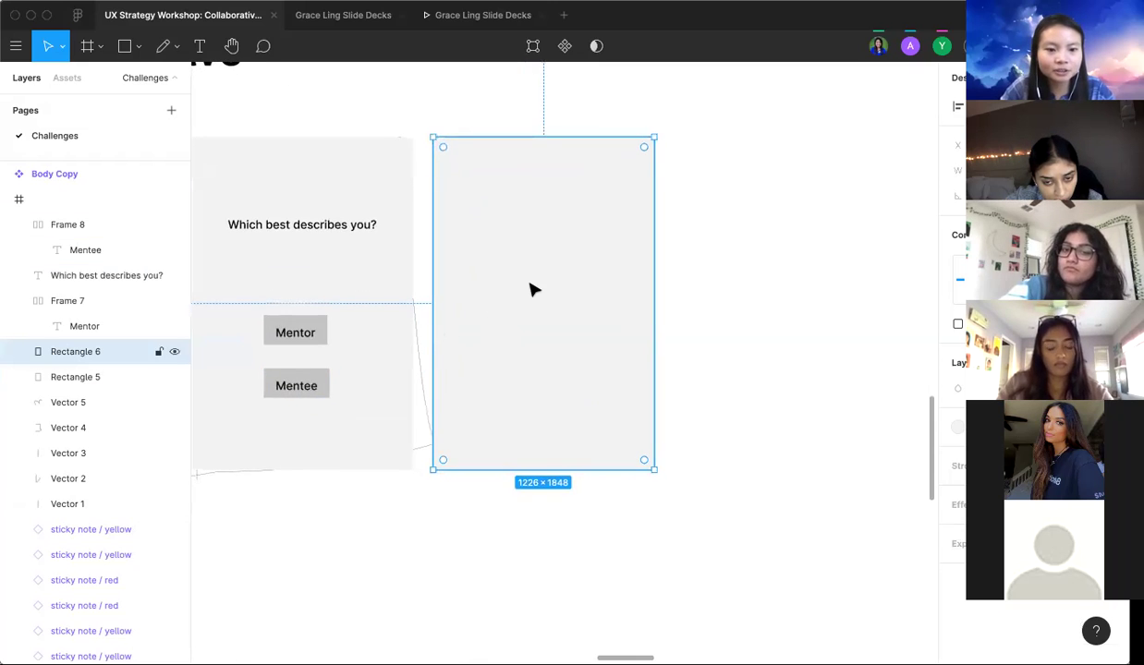
scroll(533, 291, down, 2)
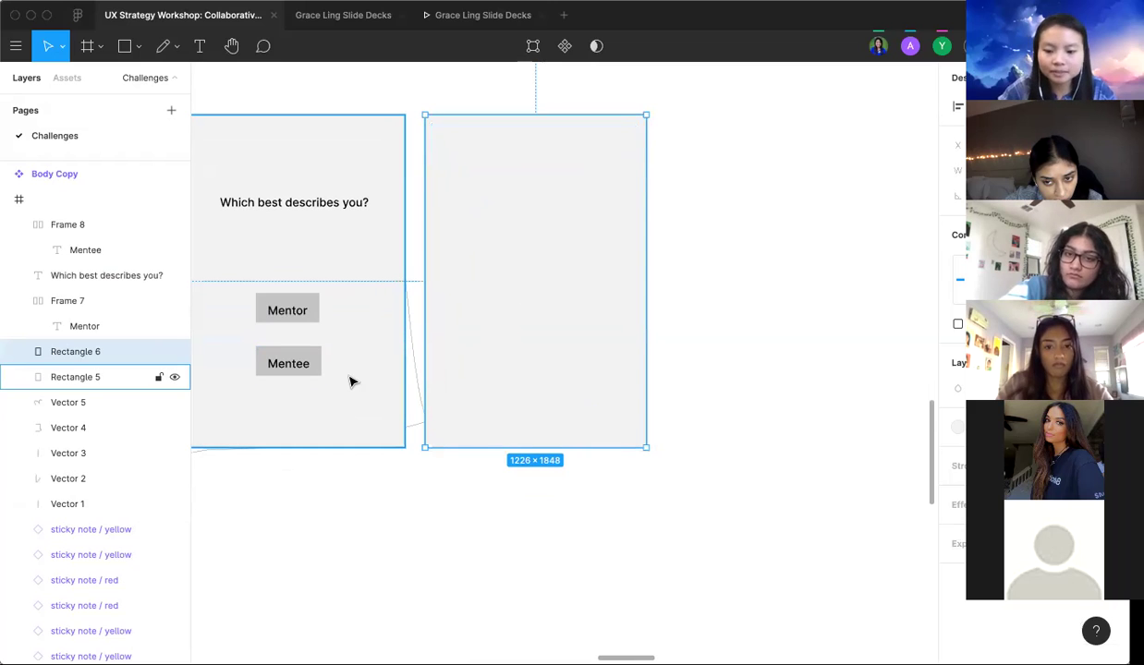
Step: Copy the heading onto the second screen at the same height and change its text to "What are your interests?"
click(305, 207)
drag(296, 208, 530, 213)
double_click(533, 210)
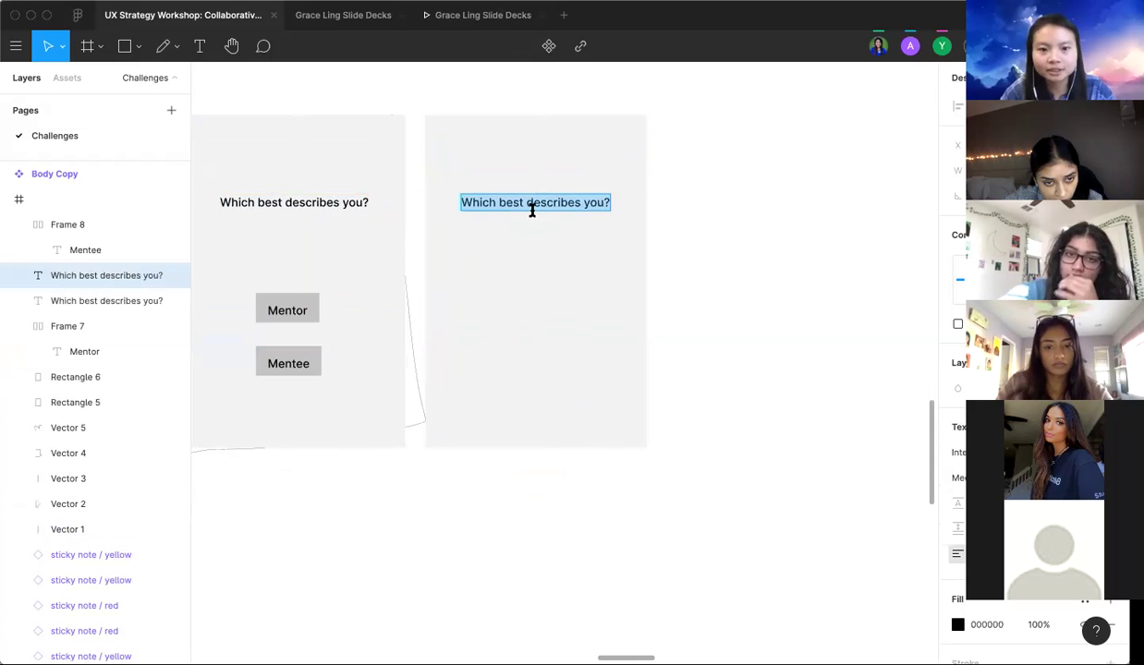
text(D)
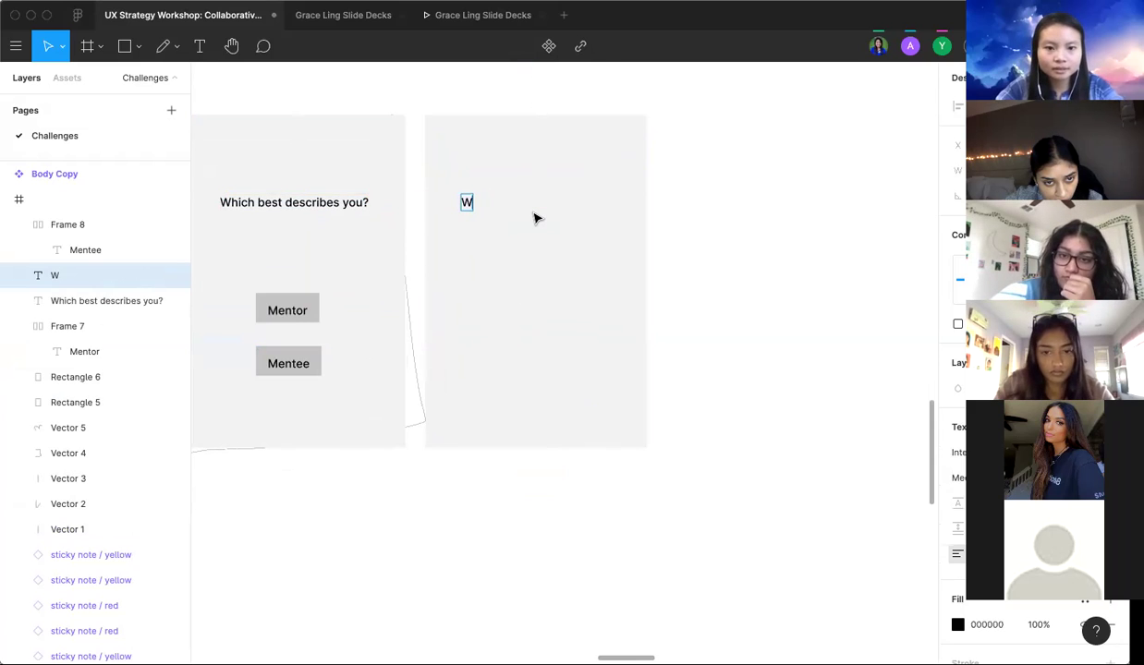
text(hat are your interests?)
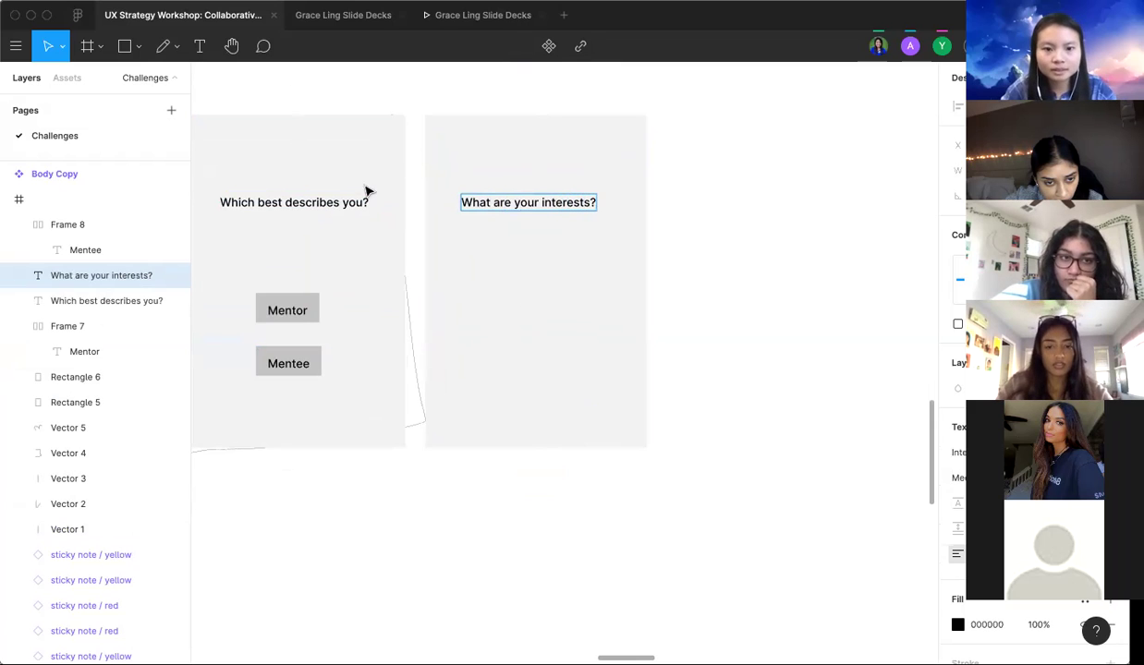
key(Escape)
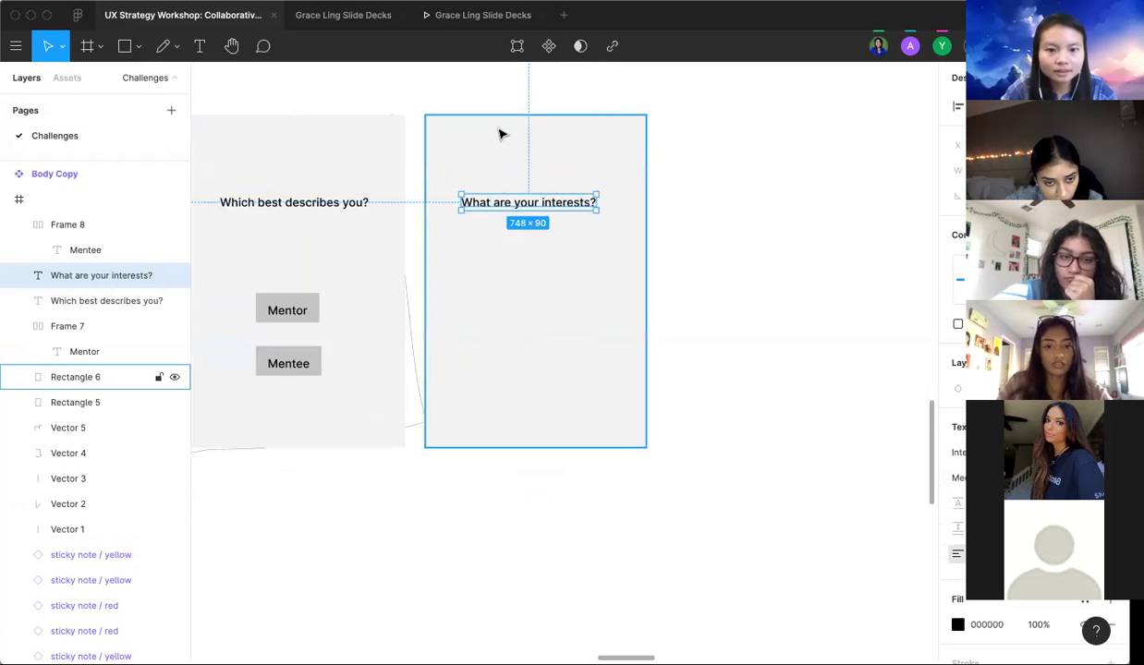
click(379, 298)
scroll(388, 296, down, 2)
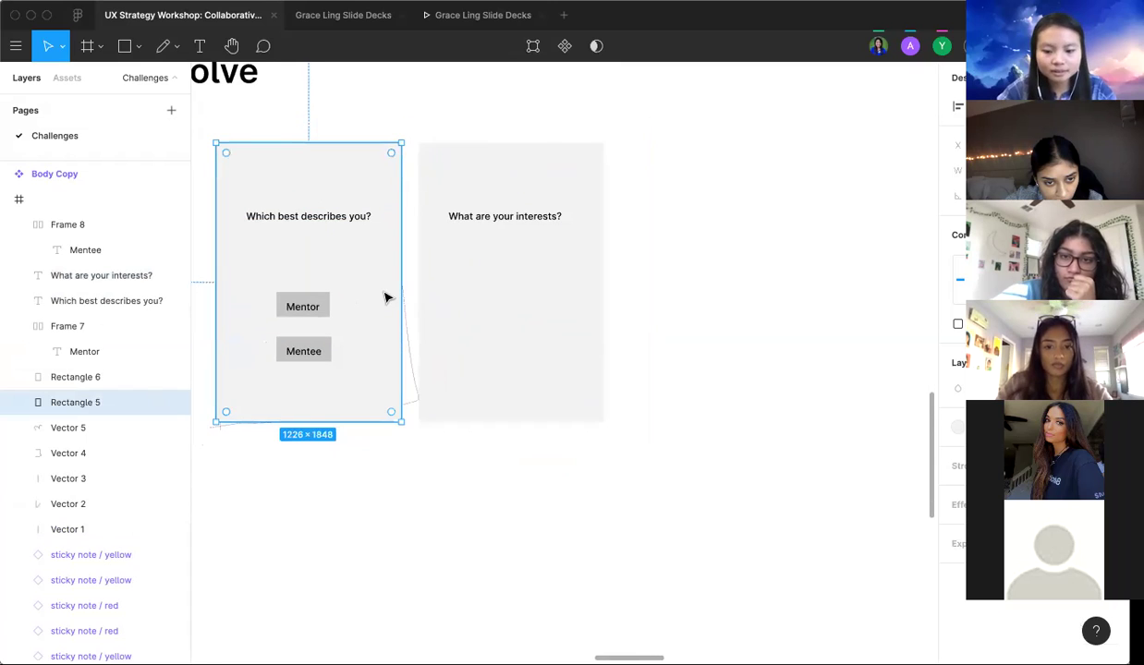
key(shift+l)
mouse_move(406, 347)
mouse_down()
mouse_move(278, 349)
mouse_move(322, 403)
mouse_up()
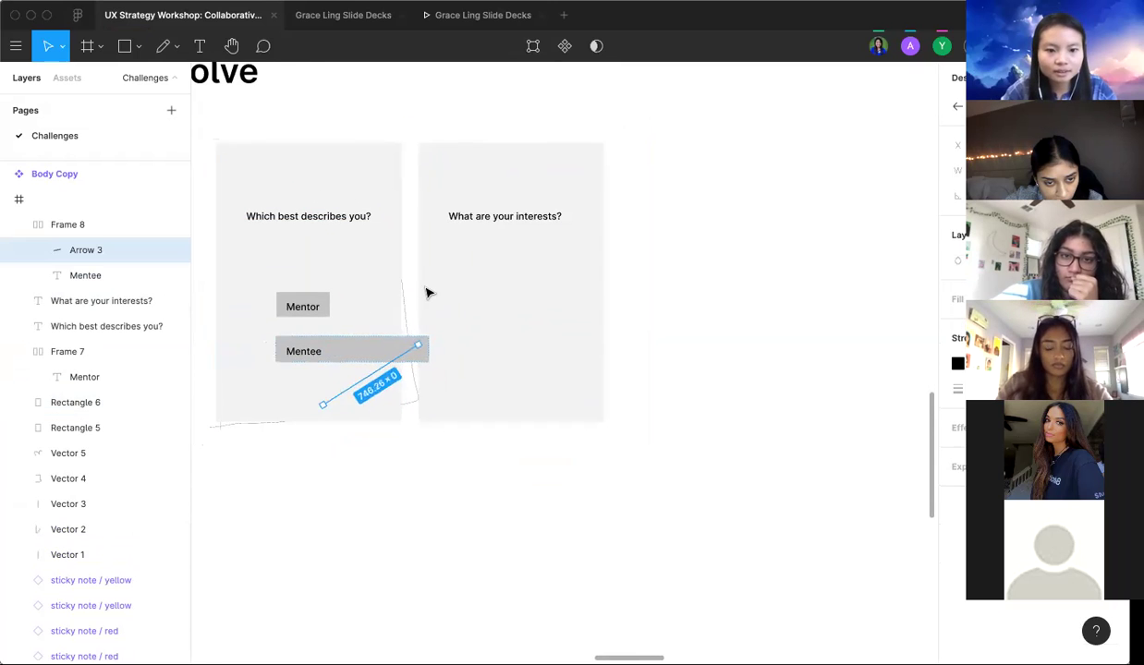
key(ctrl+z)
Step: Draw an arrow from the Mentee button to the edge of the second screen and give it a thicker green stroke
click(388, 489)
key(shift+l)
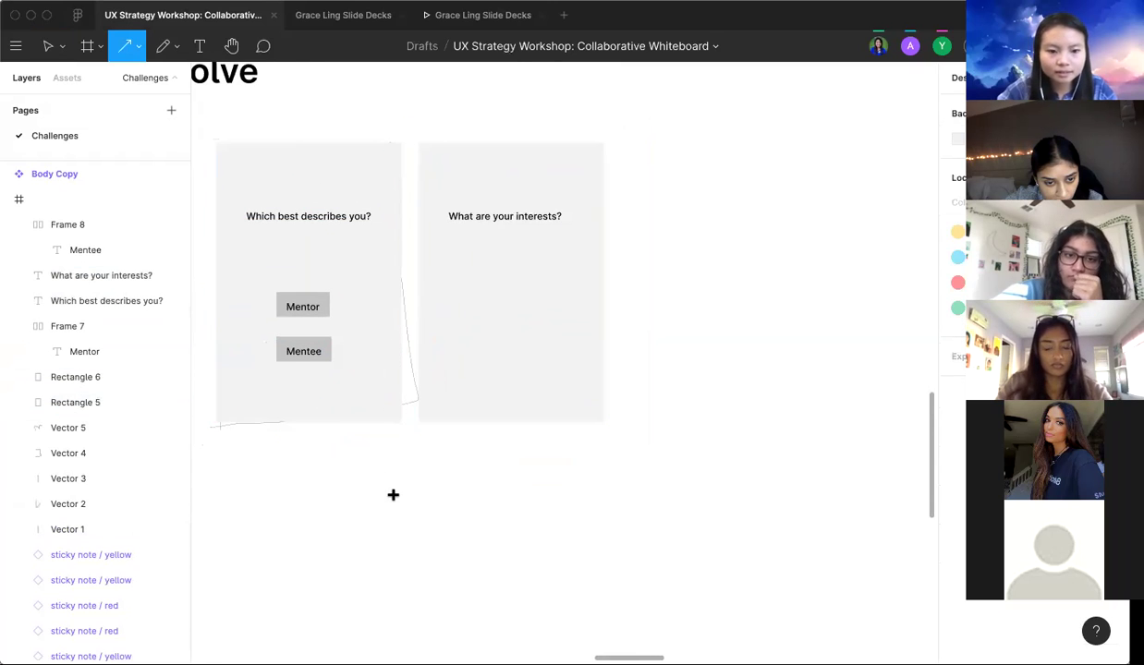
drag(337, 351, 418, 262)
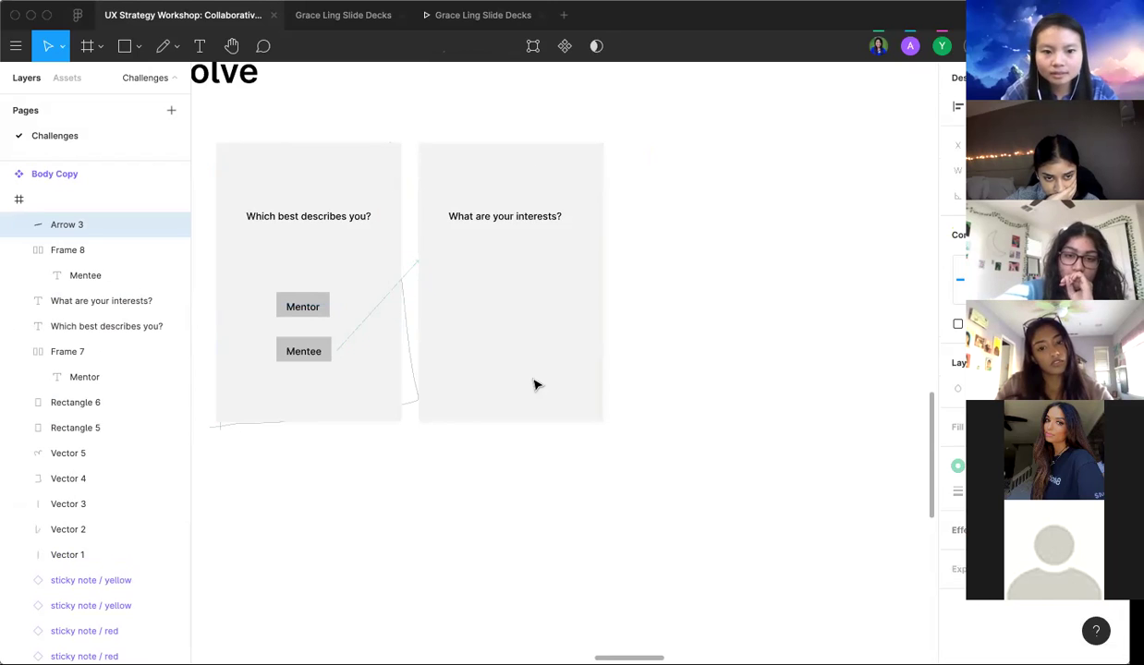
click(488, 496)
click(413, 267)
drag(416, 265, 416, 270)
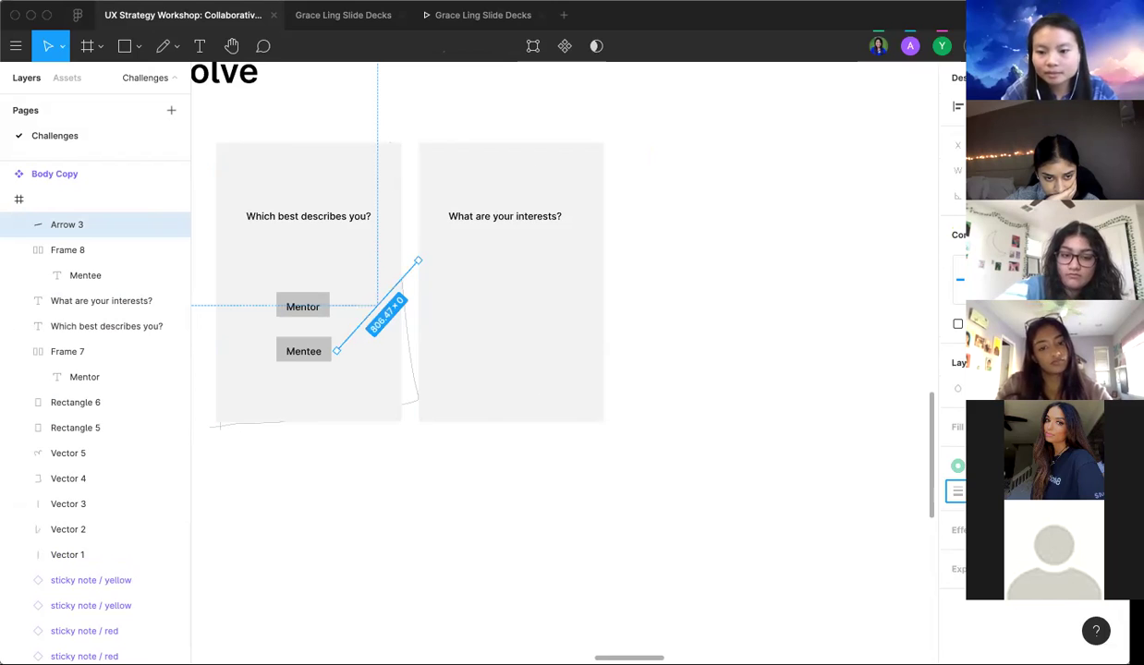
click(546, 481)
scroll(545, 485, up, 1)
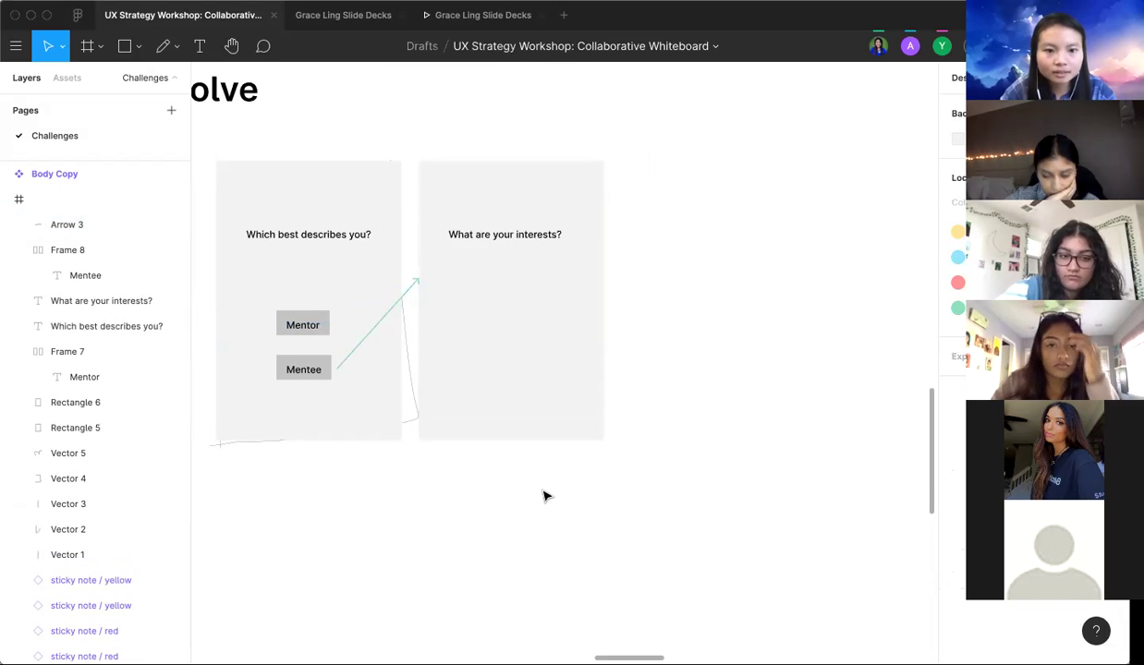
Step: Draw an 88 × 88 checkbox square under the "What are your interests?" heading, aligned to its start, with a lighter grey fill
scroll(529, 256, up, 5)
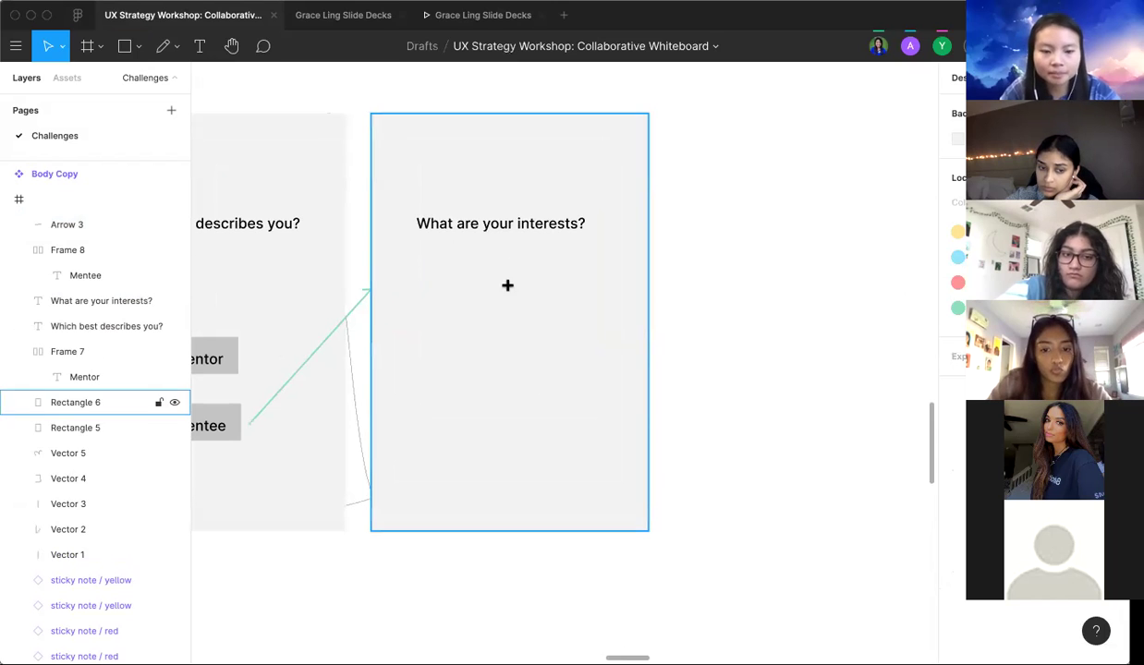
click(419, 266)
scroll(433, 277, up, 2)
drag(429, 281, 418, 280)
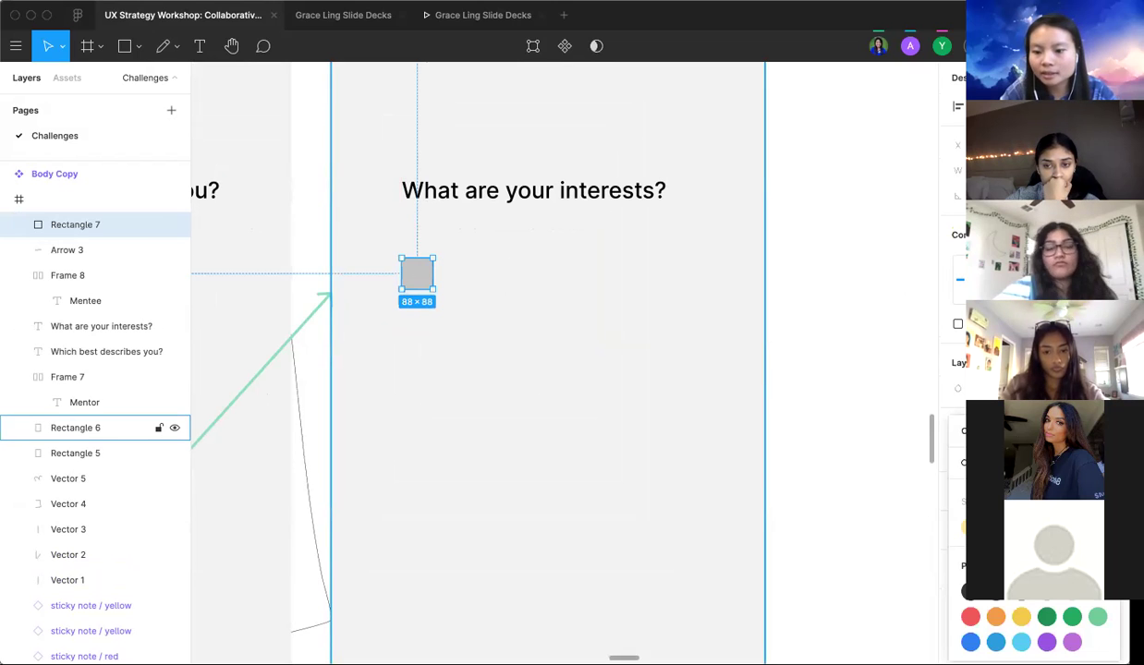
key(Escape)
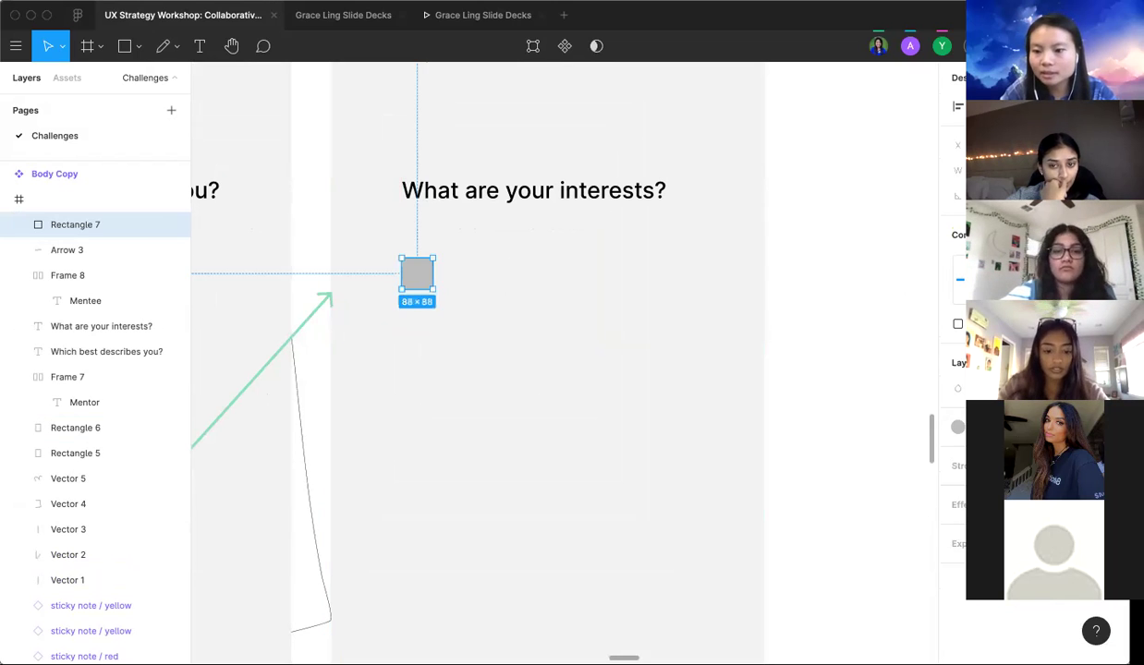
key(Escape)
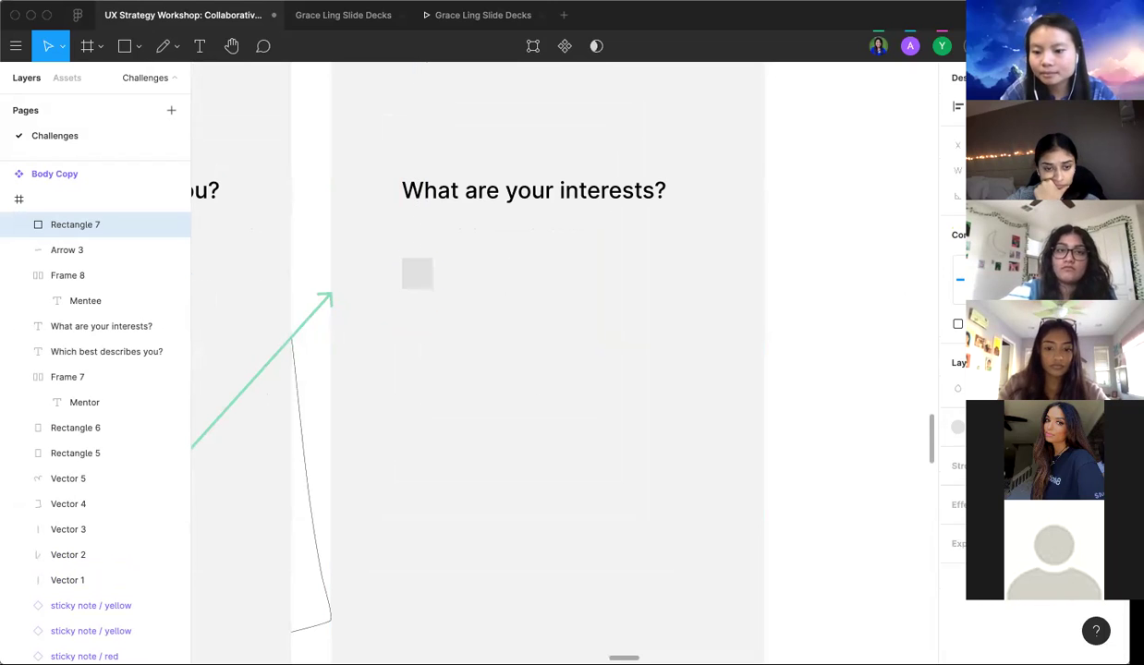
Step: Copy the interests heading text next to the checkbox square and change it to "Design"
scroll(557, 299, right, 2)
click(448, 197)
drag(447, 197, 417, 320)
double_click(477, 278)
text(Design)
key(Escape)
Step: Duplicate the Design checkbox row below itself and change the copied label to "Swimming"
shift+click(383, 279)
scroll(418, 321, down, 3)
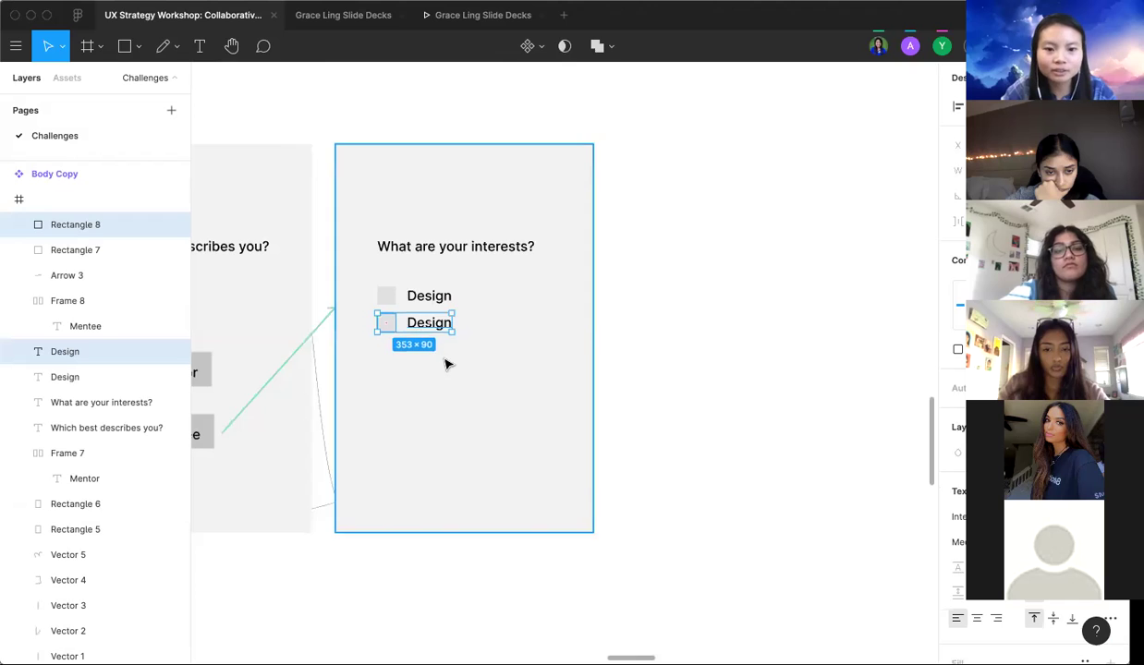
double_click(436, 329)
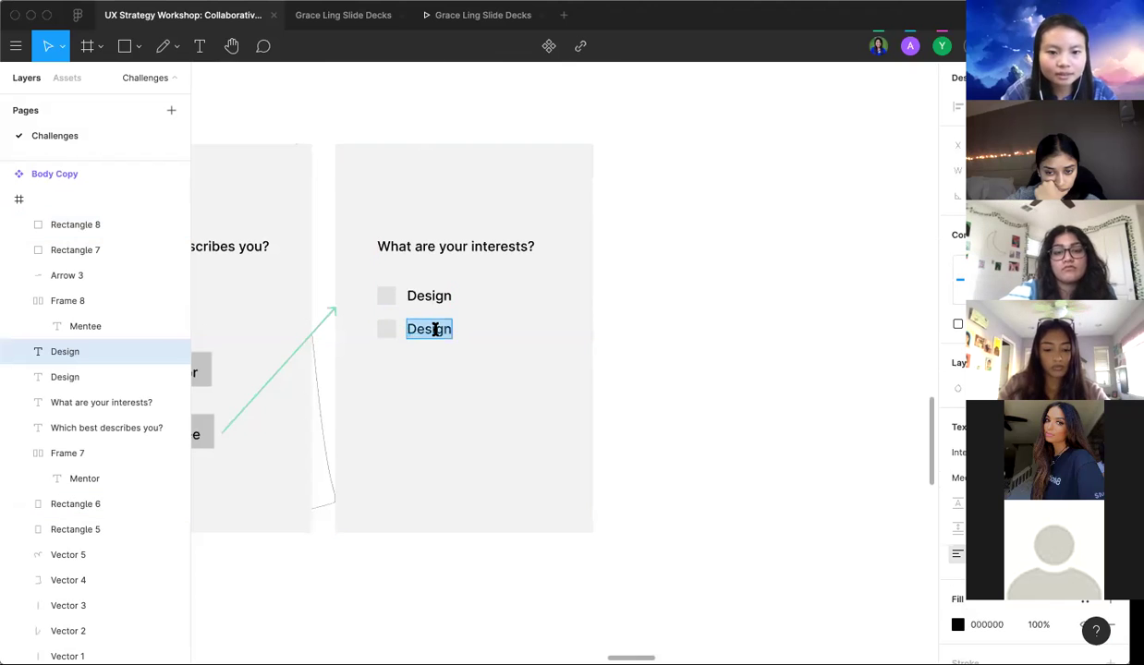
scroll(437, 329, up, 5)
text(Swiming)
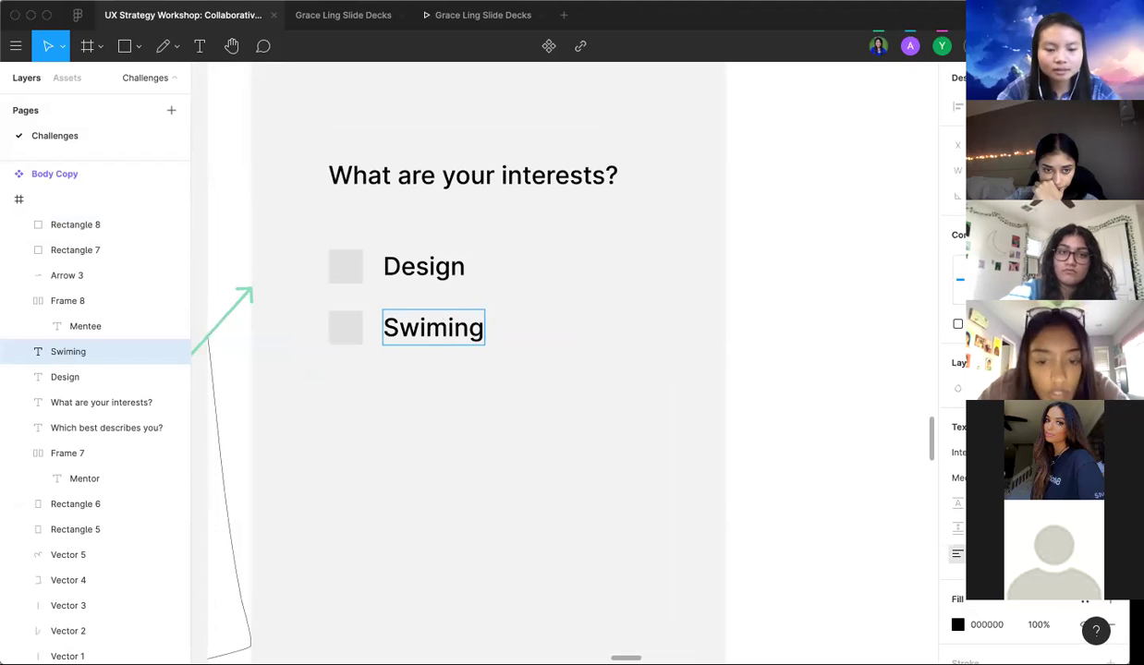
text(m)
key(Escape)
Step: Duplicate the Swimming checkbox row below itself and change the copied label to "Running"
shift+click(350, 330)
drag(404, 336, 404, 390)
double_click(397, 392)
text(Running)
key(Escape)
Step: Duplicate the Running checkbox row below itself and change the copied label to "Biology"
shift+click(366, 401)
alt+drag(404, 393, 404, 459)
double_click(401, 454)
scroll(407, 458, down, 1)
key(BackSpace)
text(Biology)
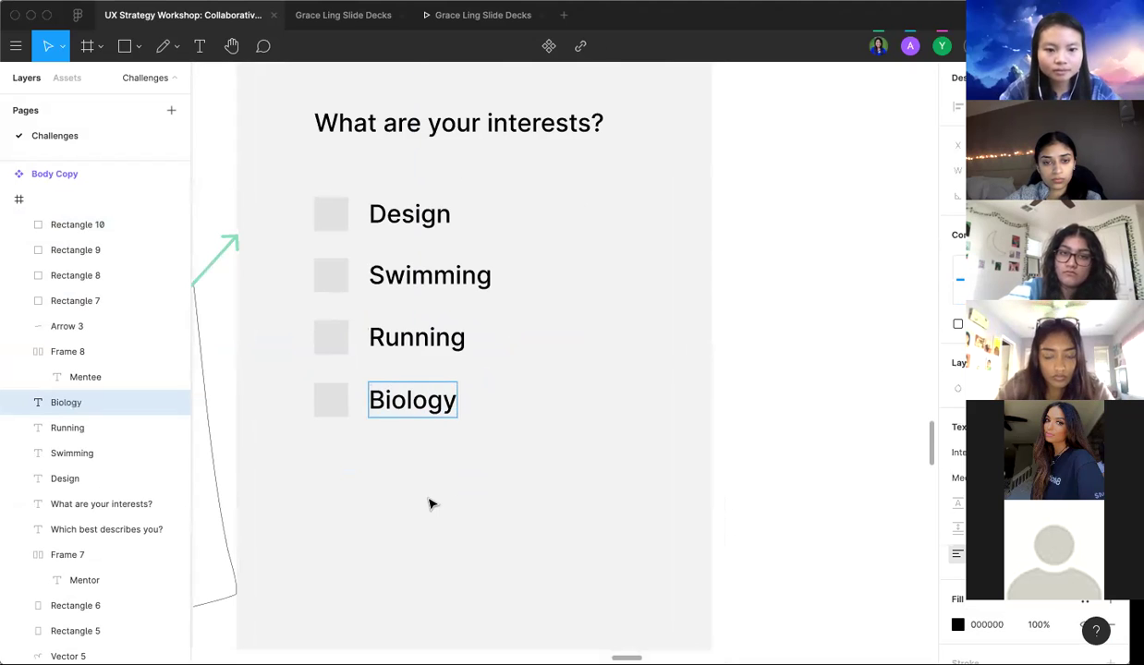
click(428, 503)
Step: Place a copy of the Biology checkbox row below it and delete that copy
scroll(429, 502, down, 5)
click(413, 448)
shift+click(374, 442)
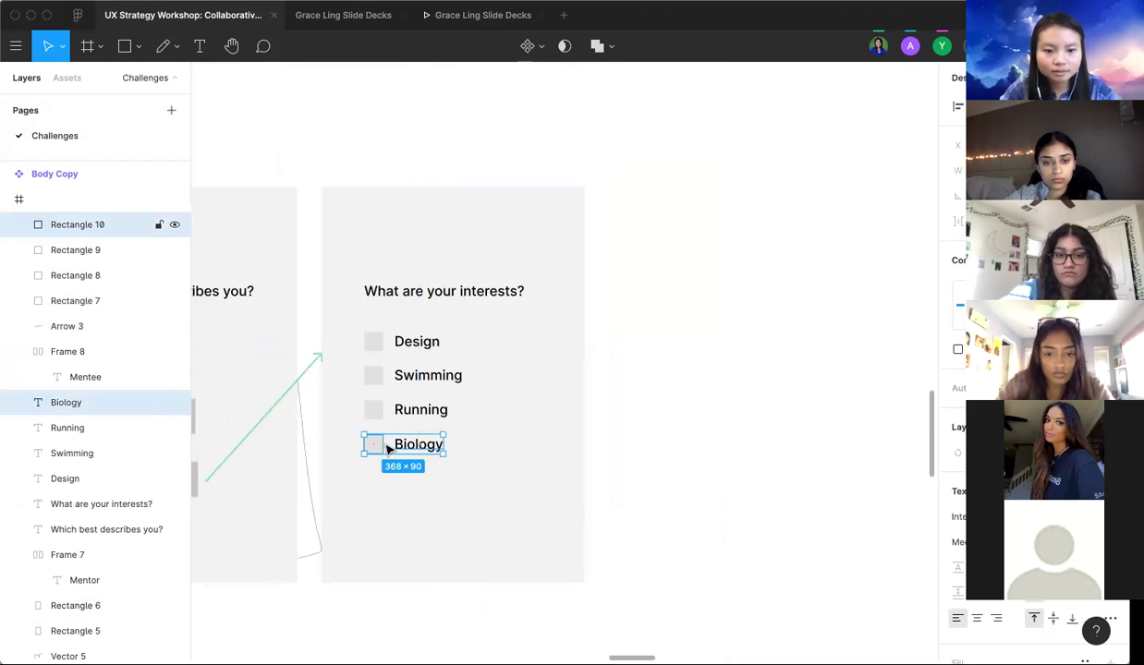
alt+drag(400, 445, 405, 485)
double_click(419, 481)
key(Escape)
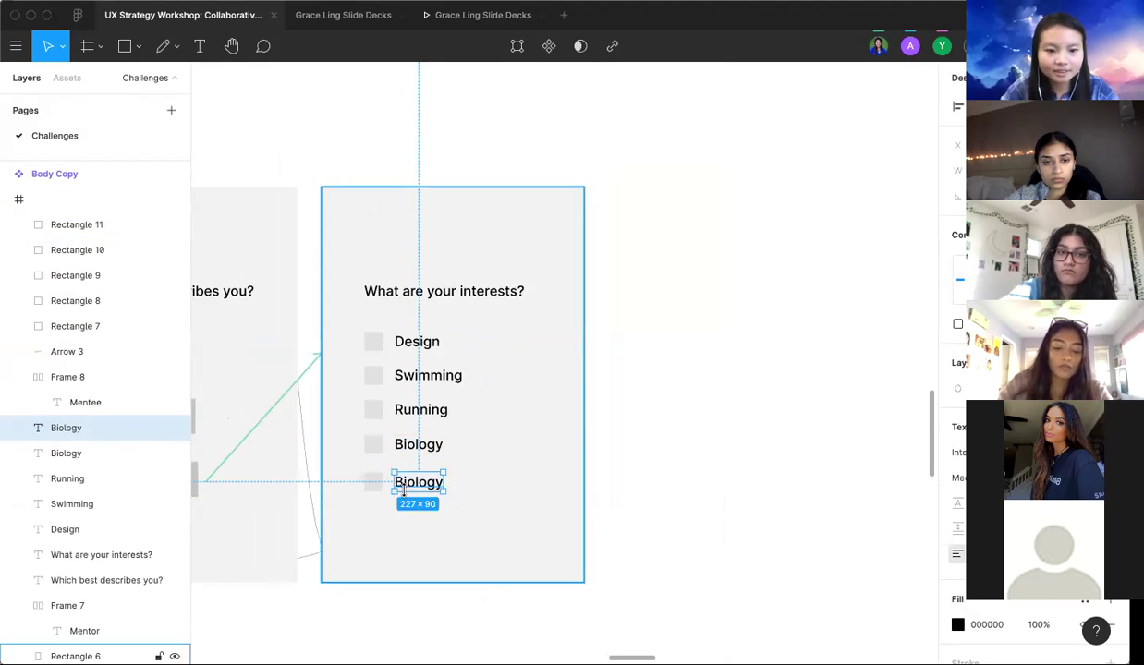
shift+click(371, 481)
key(Delete)
scroll(374, 494, down, 5)
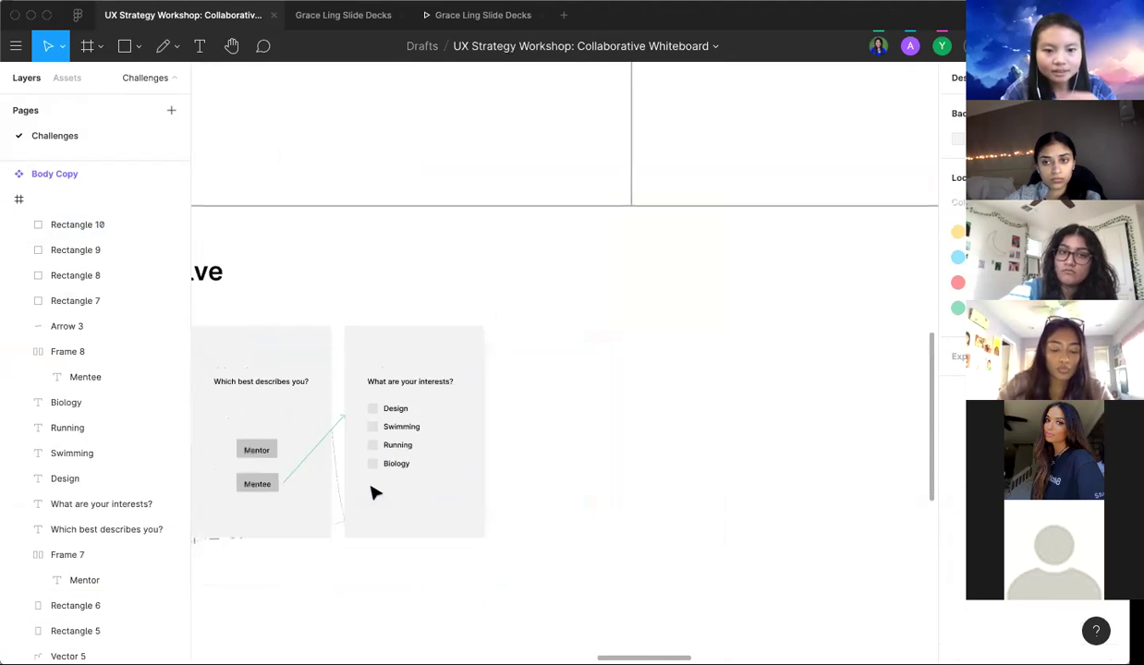
scroll(375, 494, left, 2)
scroll(374, 493, down, 3)
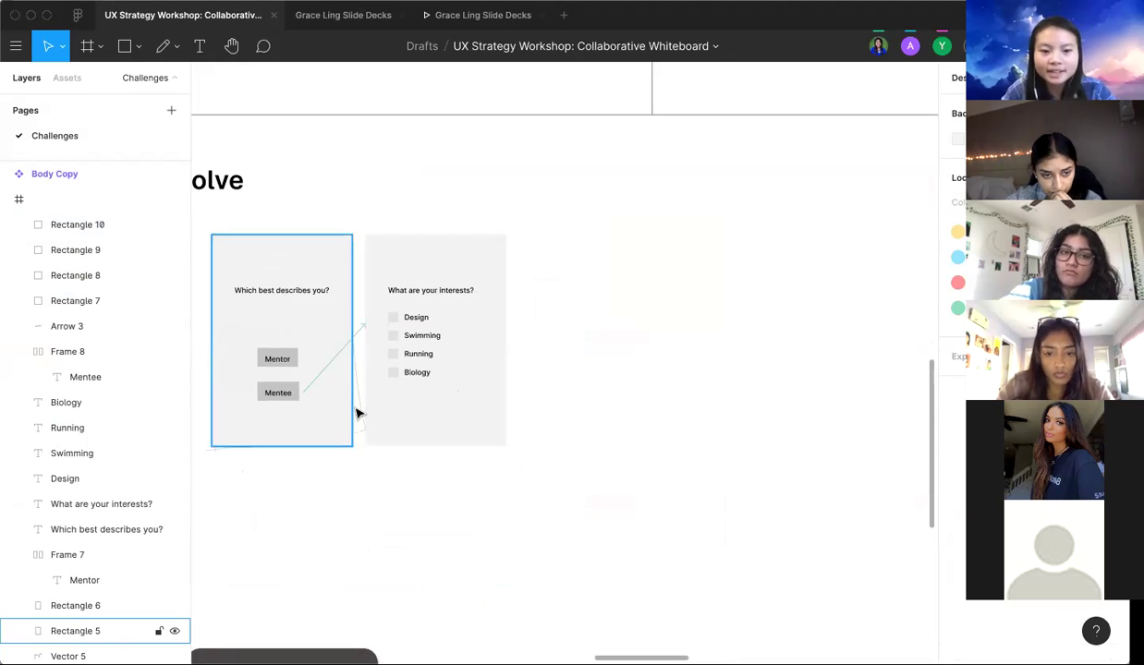
scroll(358, 413, left, 2)
scroll(359, 413, down, 3)
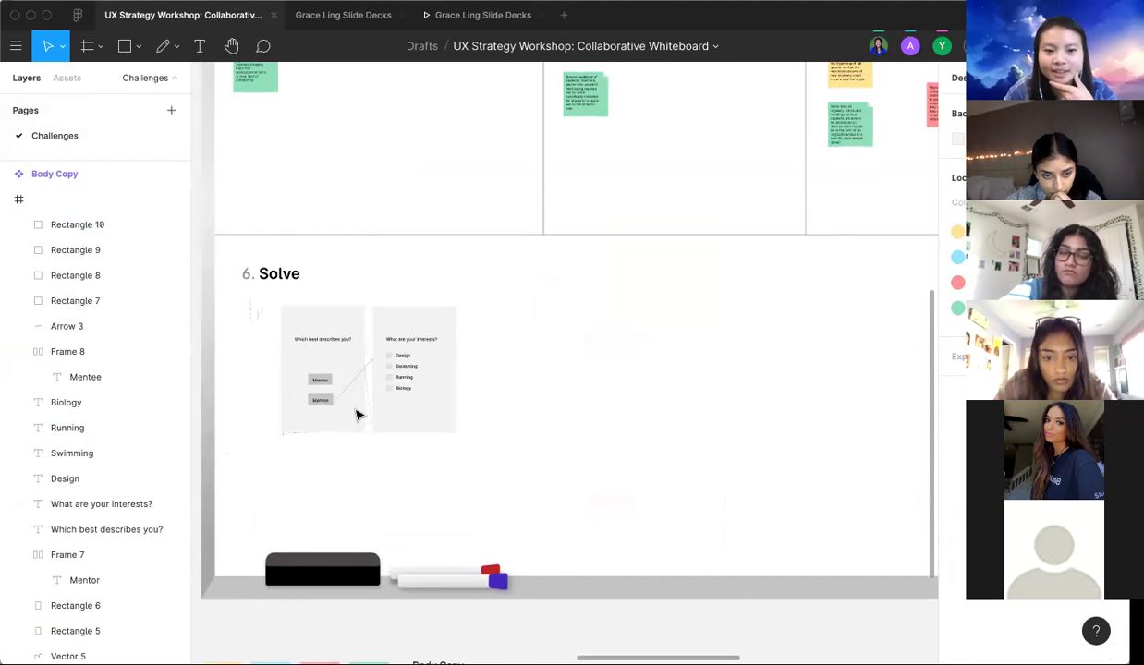
scroll(359, 414, left, 3)
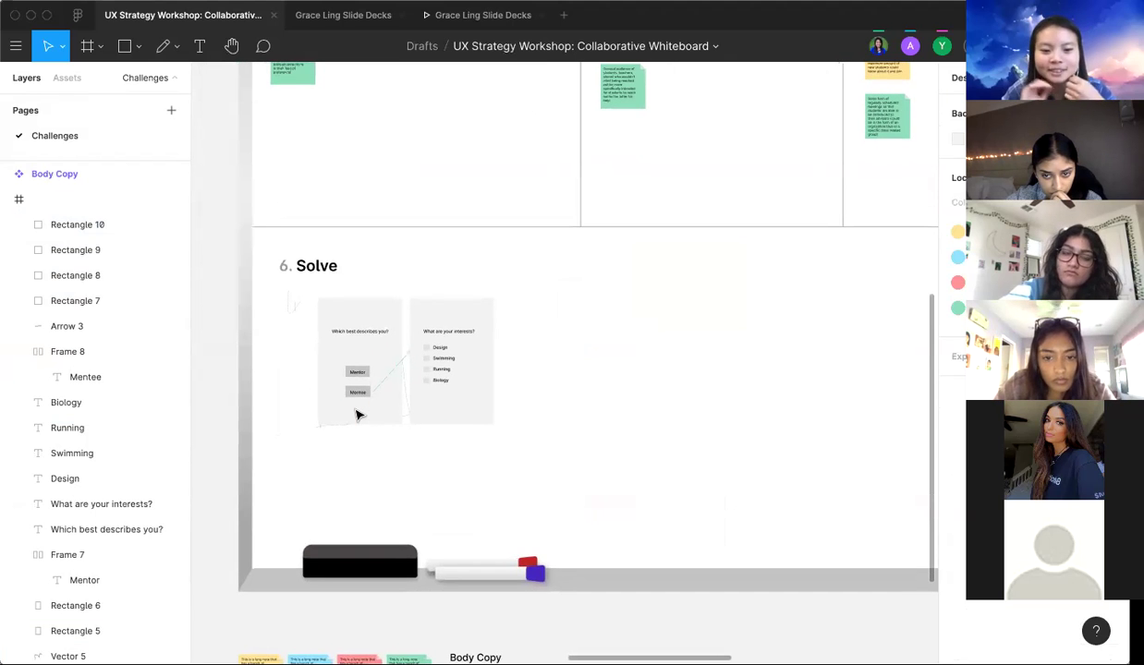
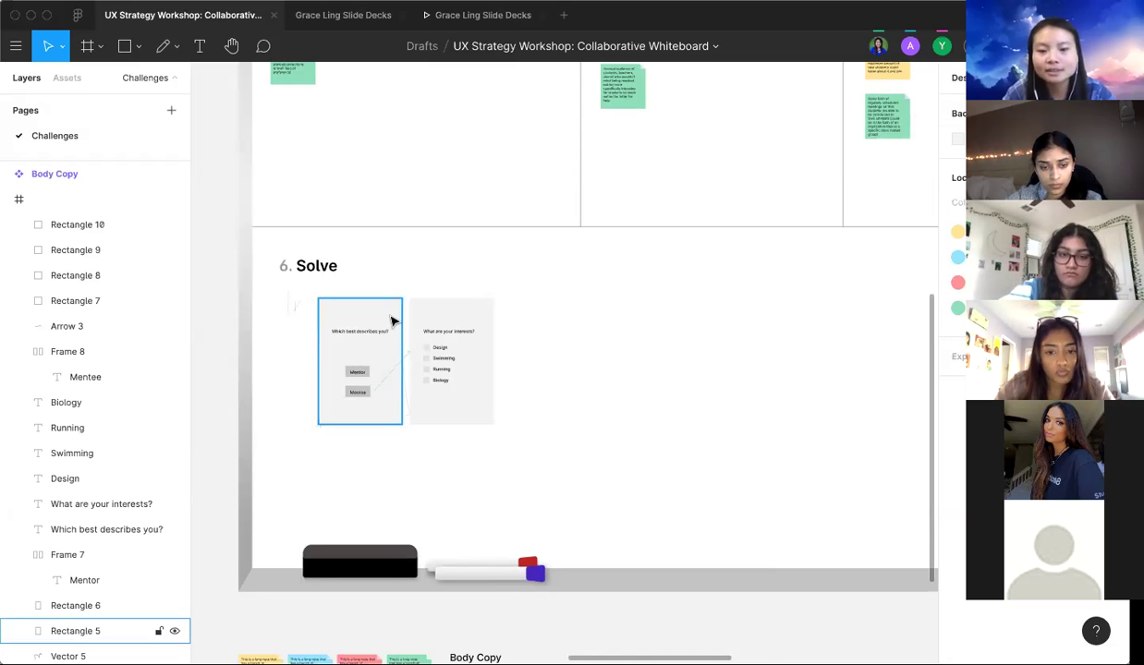
Step: Review the whiteboard's sections, from the Solve wireframes to the What? sticky notes, the prioritization chart and the How? area
scroll(391, 322, down, 6)
scroll(391, 322, right, 5)
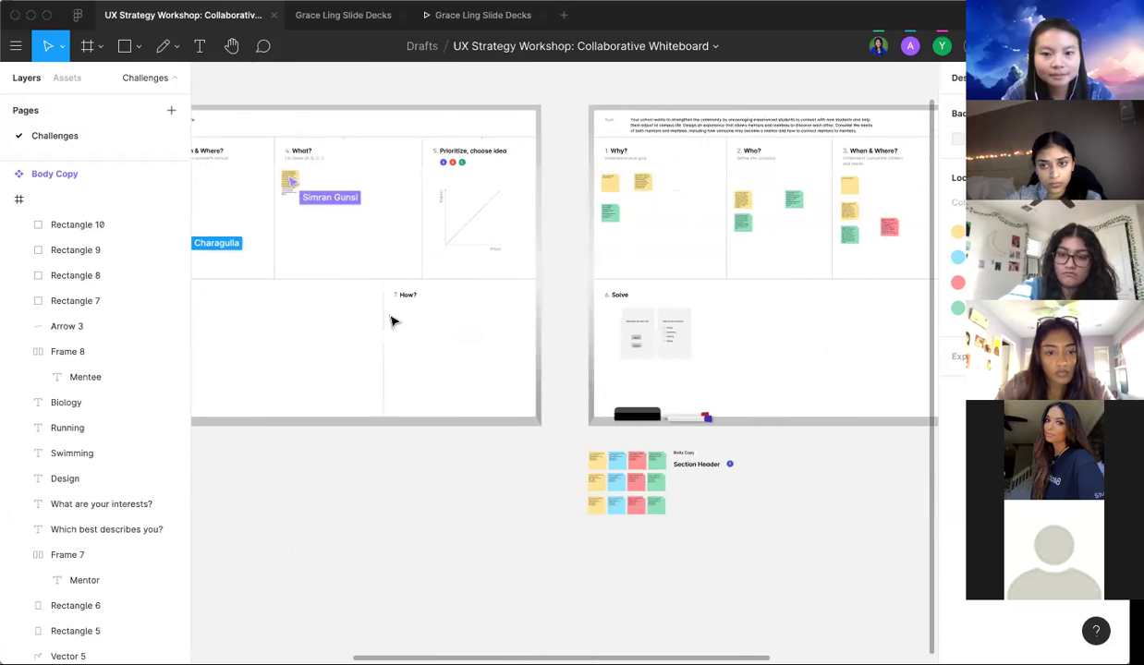
scroll(445, 330, right, 5)
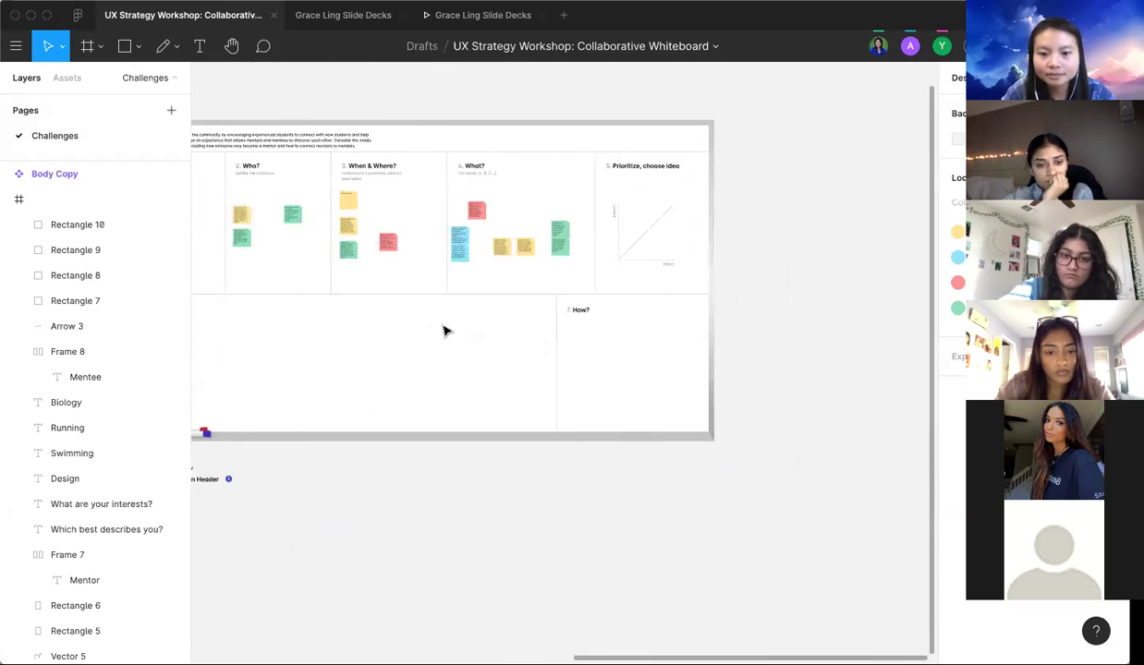
scroll(490, 332, right, 2)
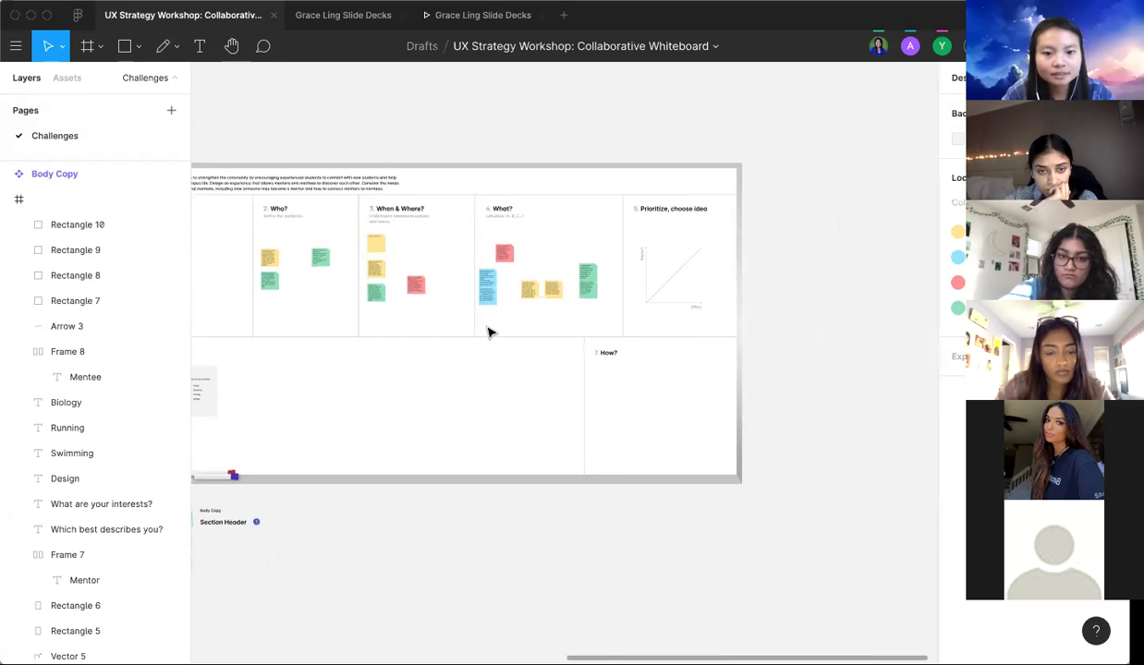
scroll(490, 332, up, 5)
scroll(491, 332, down, 5)
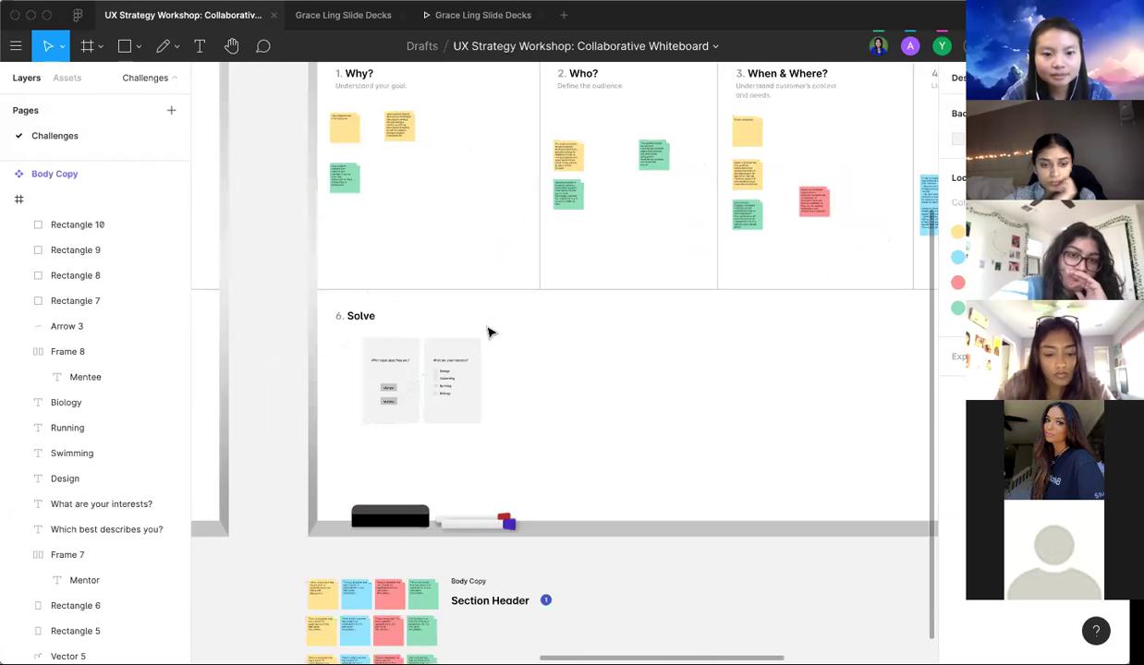
scroll(488, 359, up, 5)
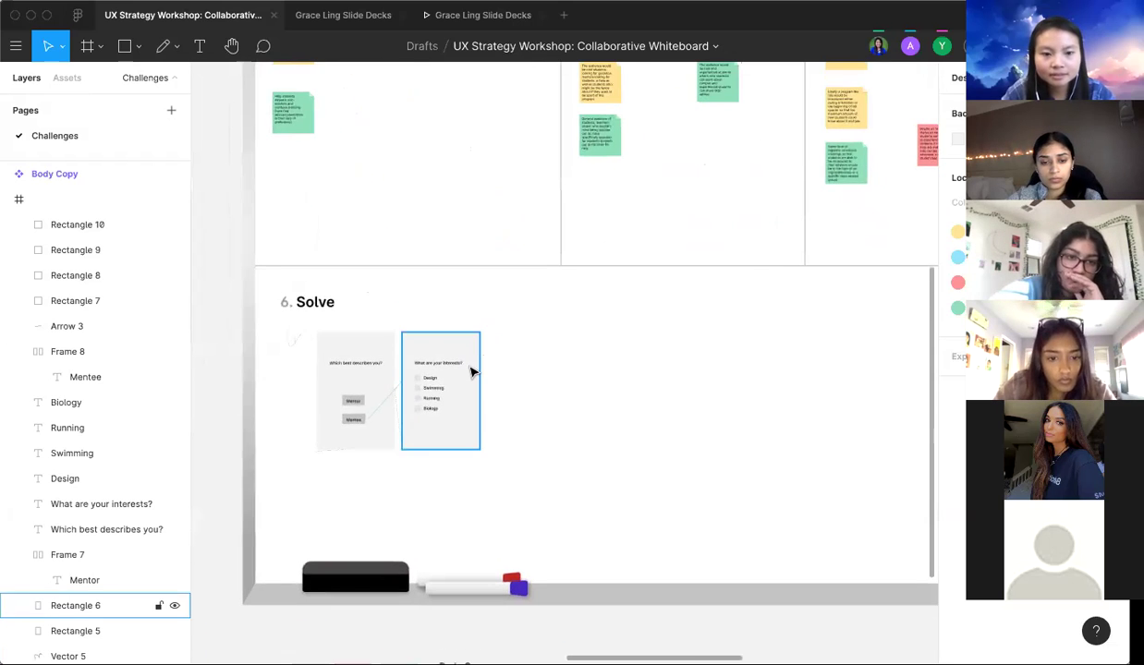
scroll(559, 370, left, 2)
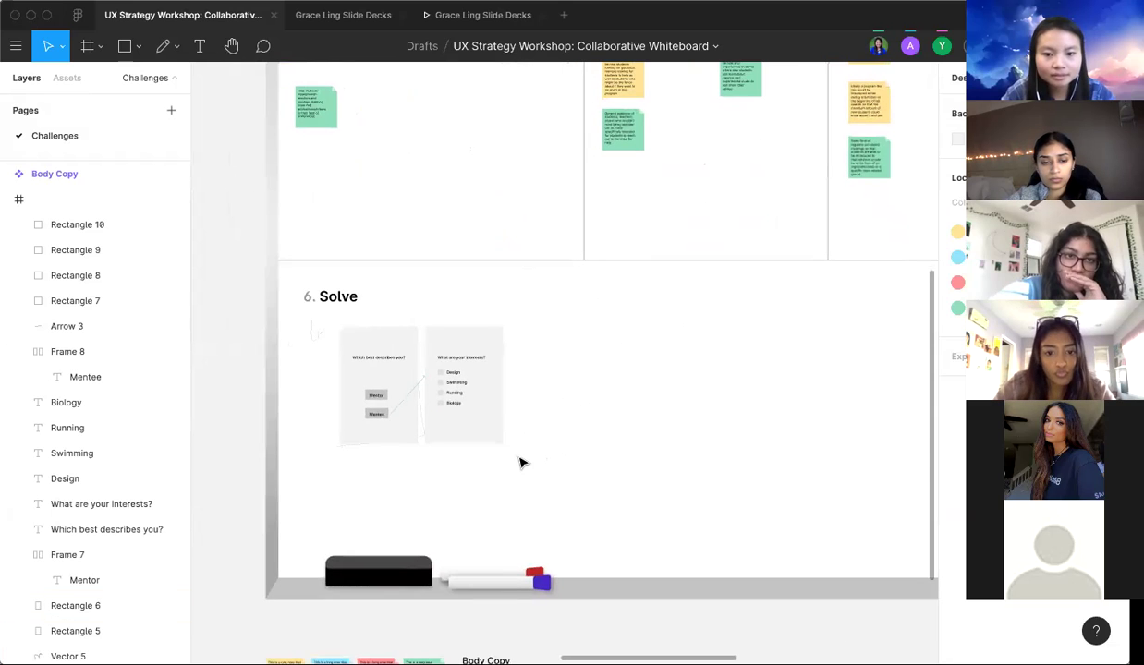
scroll(523, 462, left, 3)
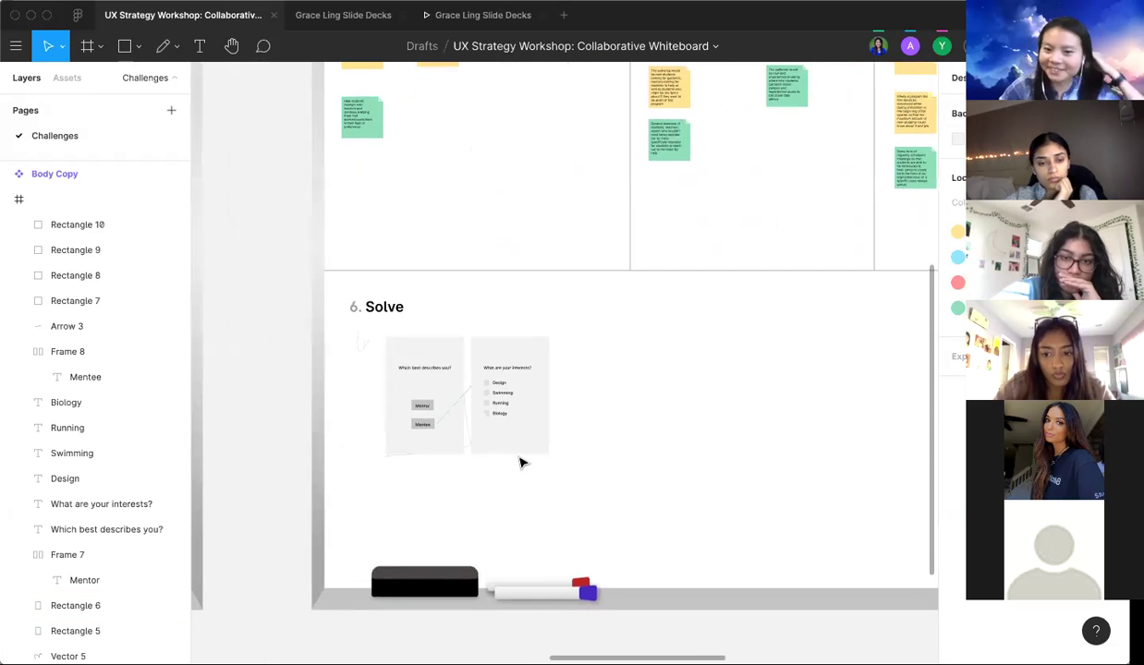
scroll(523, 462, down, 3)
scroll(522, 462, right, 4)
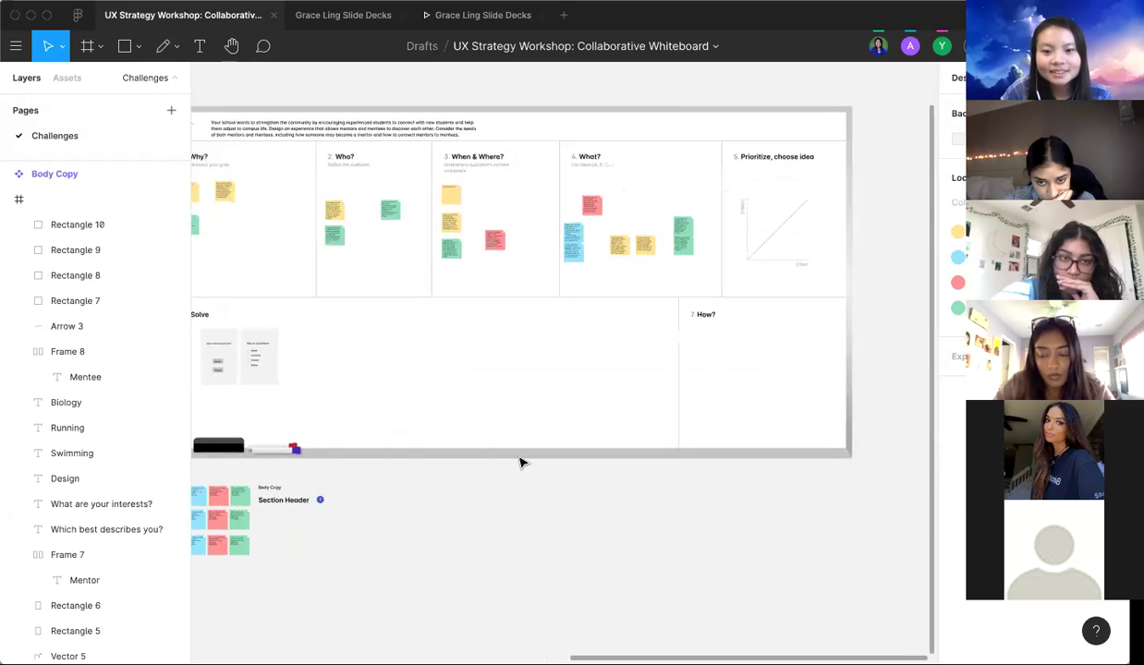
scroll(522, 462, up, 3)
scroll(522, 462, left, 3)
scroll(523, 462, right, 3)
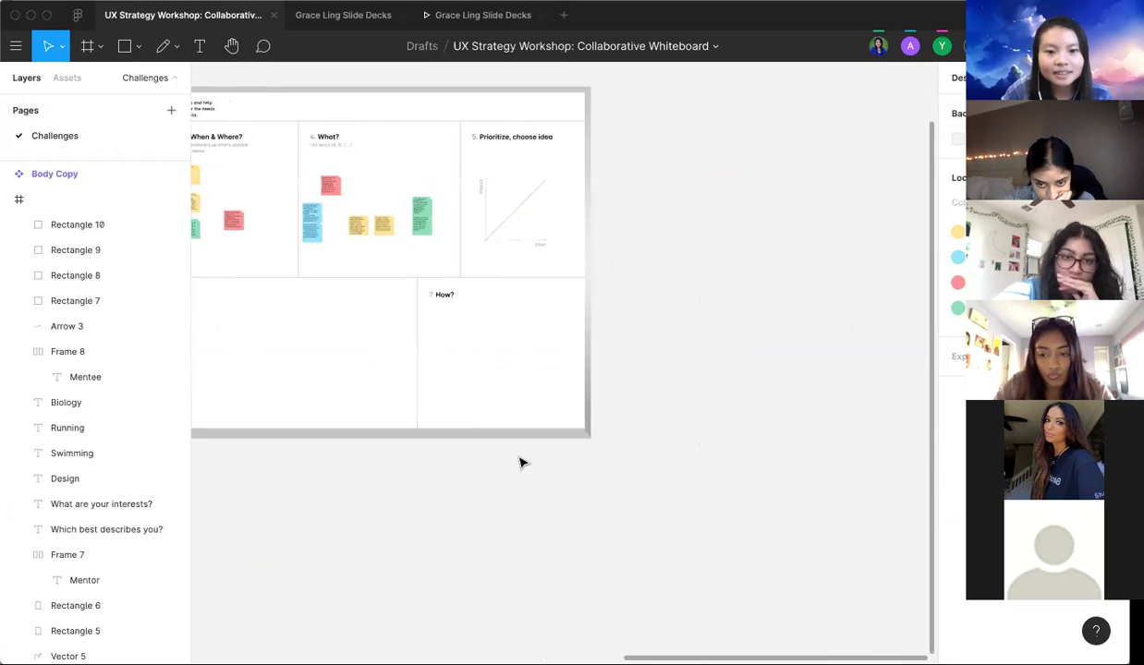
scroll(521, 353, up, 2)
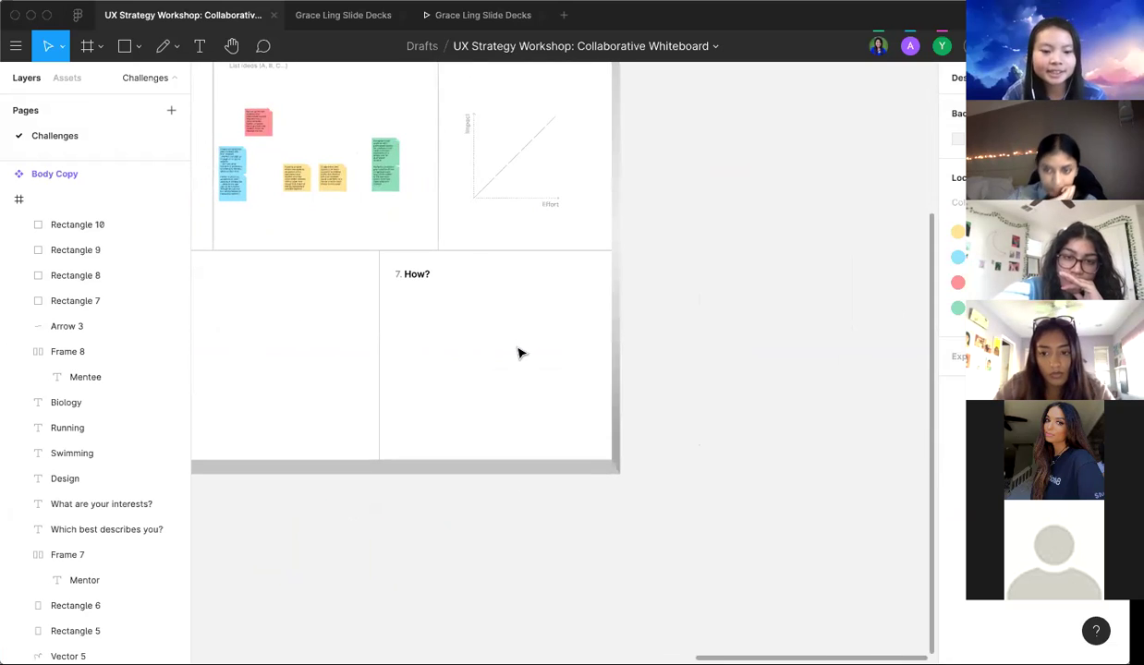
scroll(520, 353, down, 2)
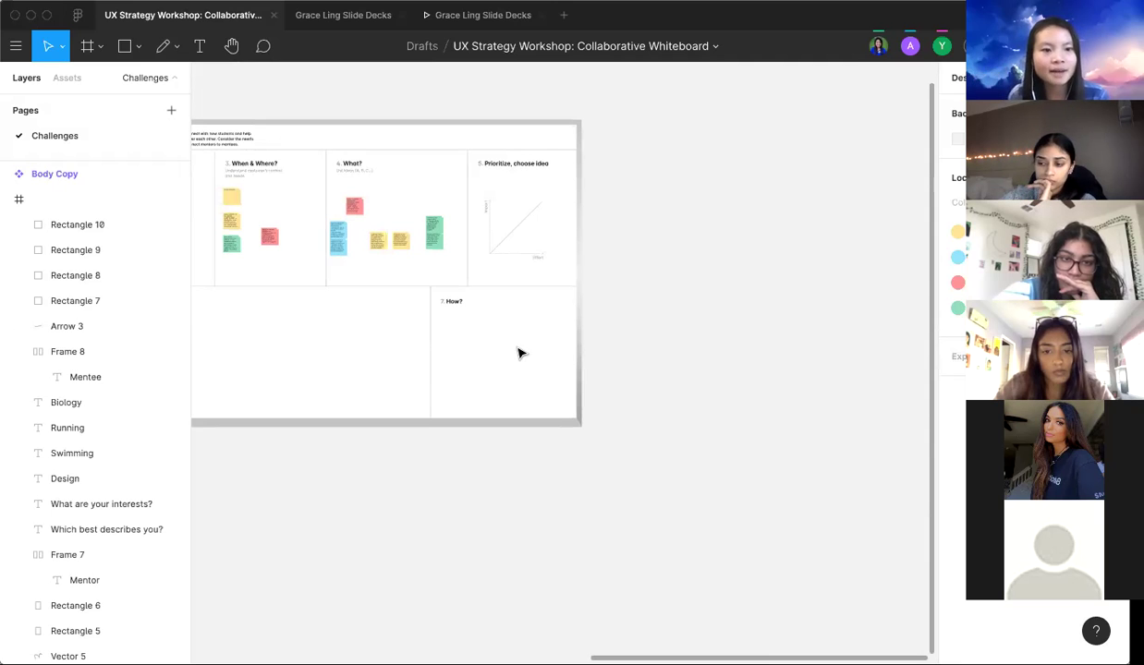
scroll(520, 353, left, 3)
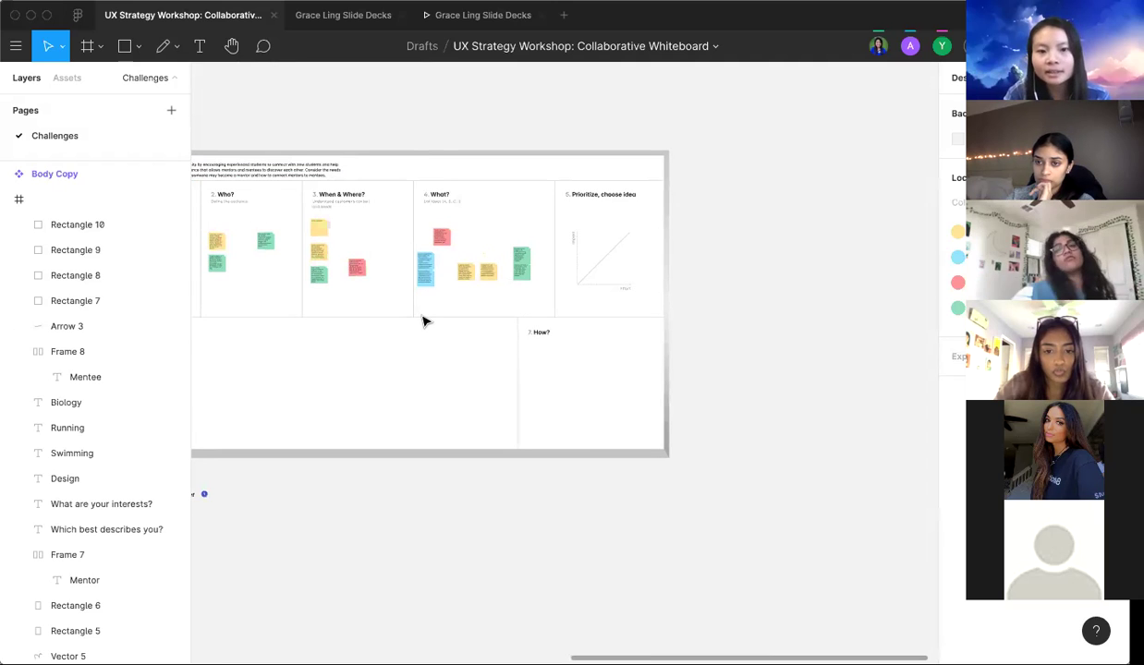
scroll(422, 320, down, 3)
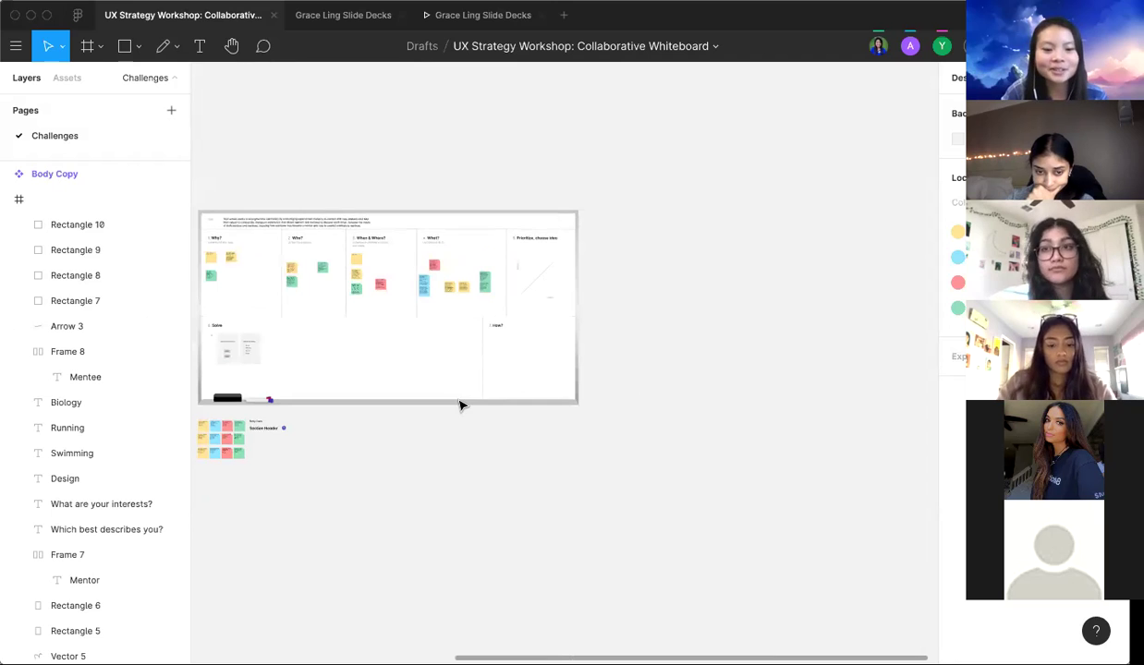
scroll(503, 357, up, 3)
scroll(381, 358, right, 2)
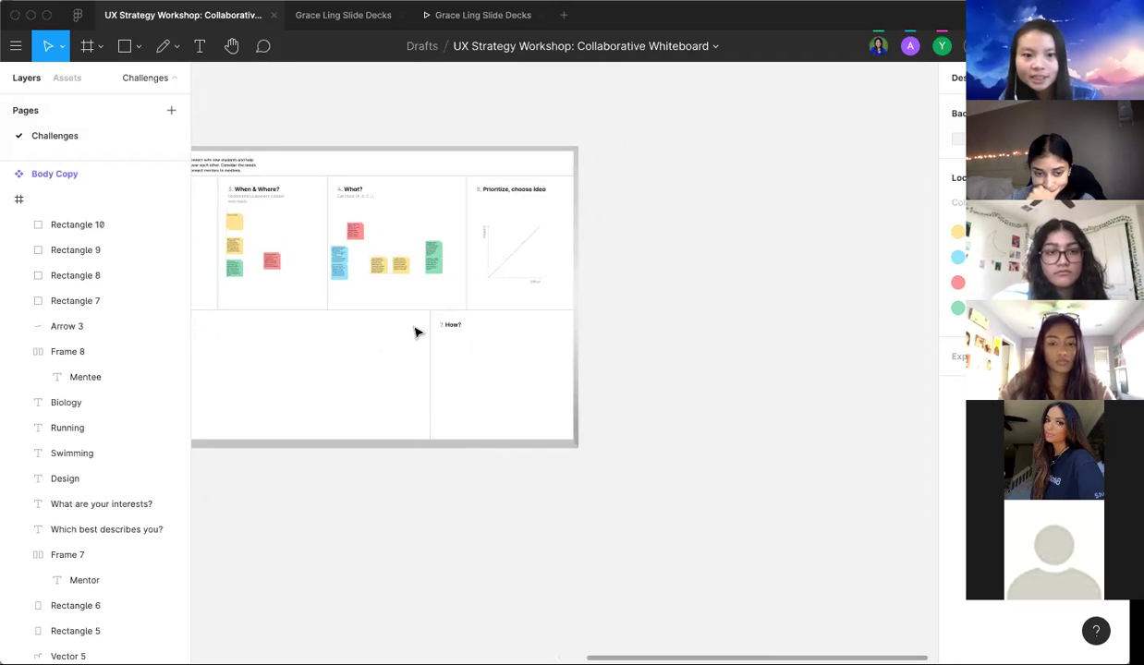
scroll(428, 312, up, 3)
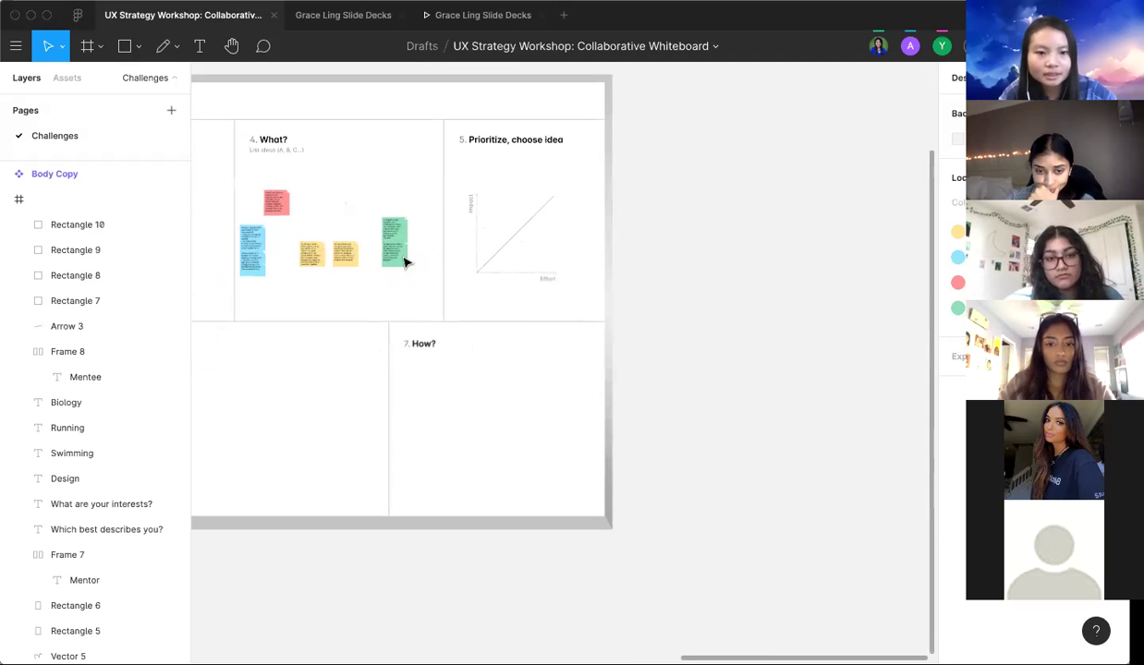
click(284, 205)
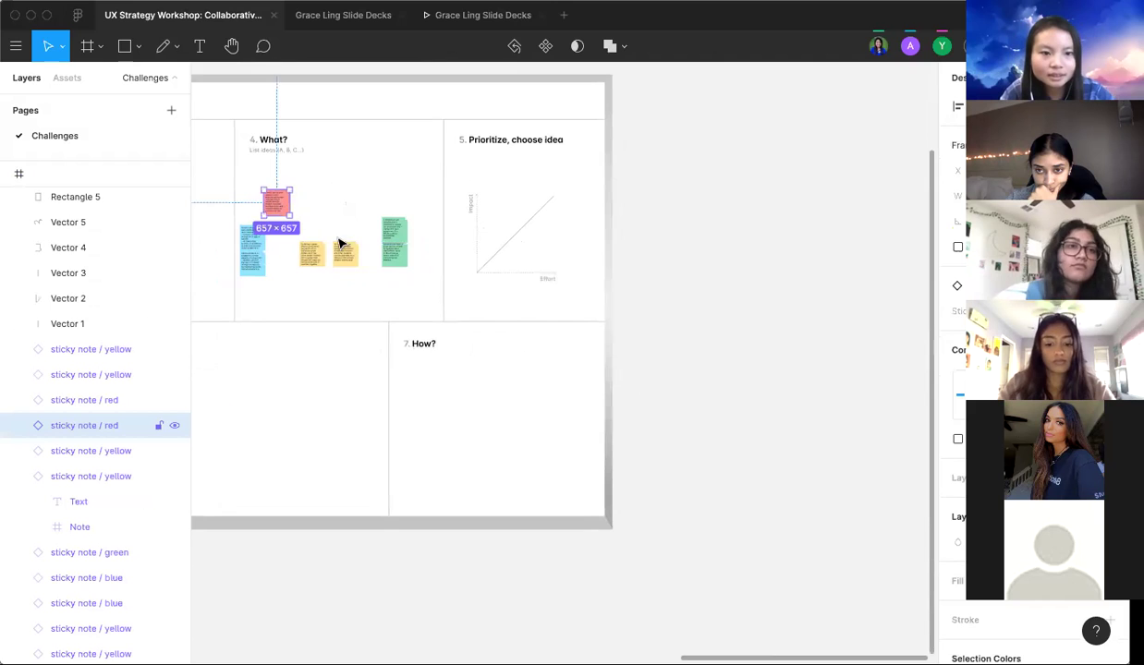
click(452, 372)
Step: Add a text box about 2340 × 1121 under the How? heading reading "Shared during orientation to all students"
scroll(451, 374, up, 3)
key(t)
drag(368, 361, 536, 439)
text(Shared)
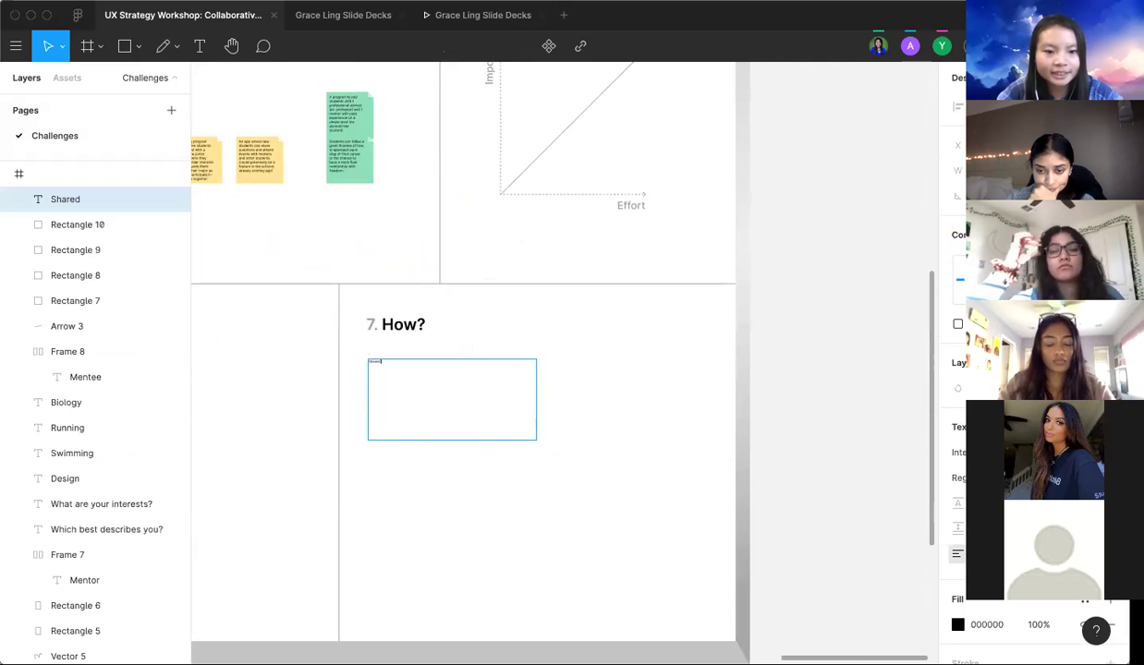
scroll(535, 439, up, 3)
scroll(536, 439, left, 2)
text(du)
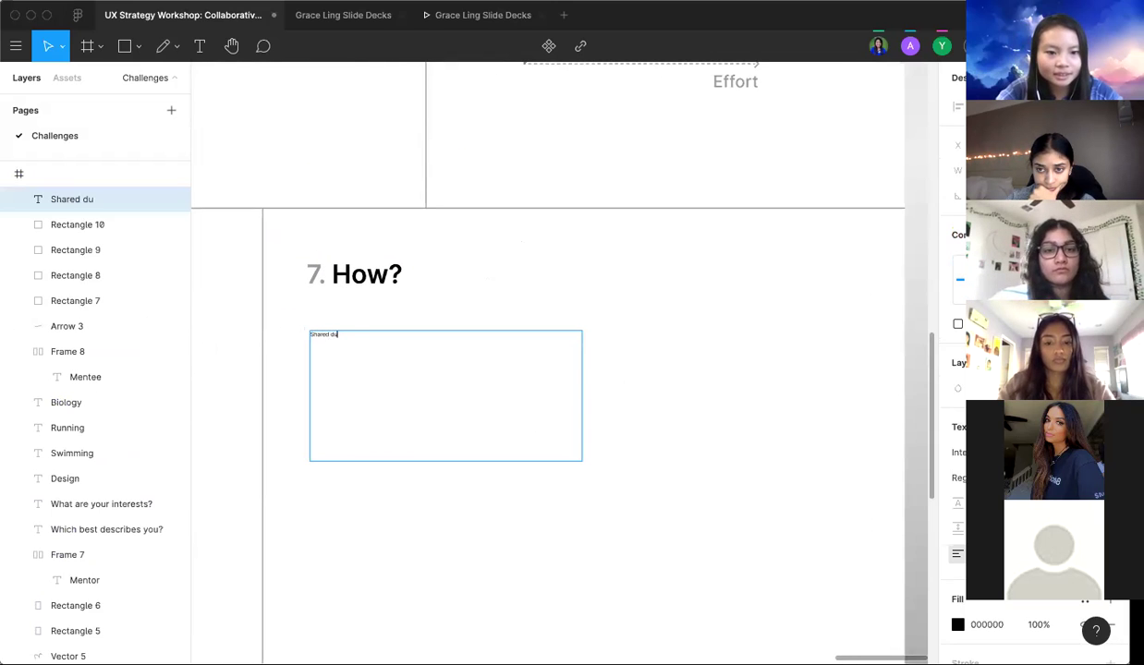
text(ring orien)
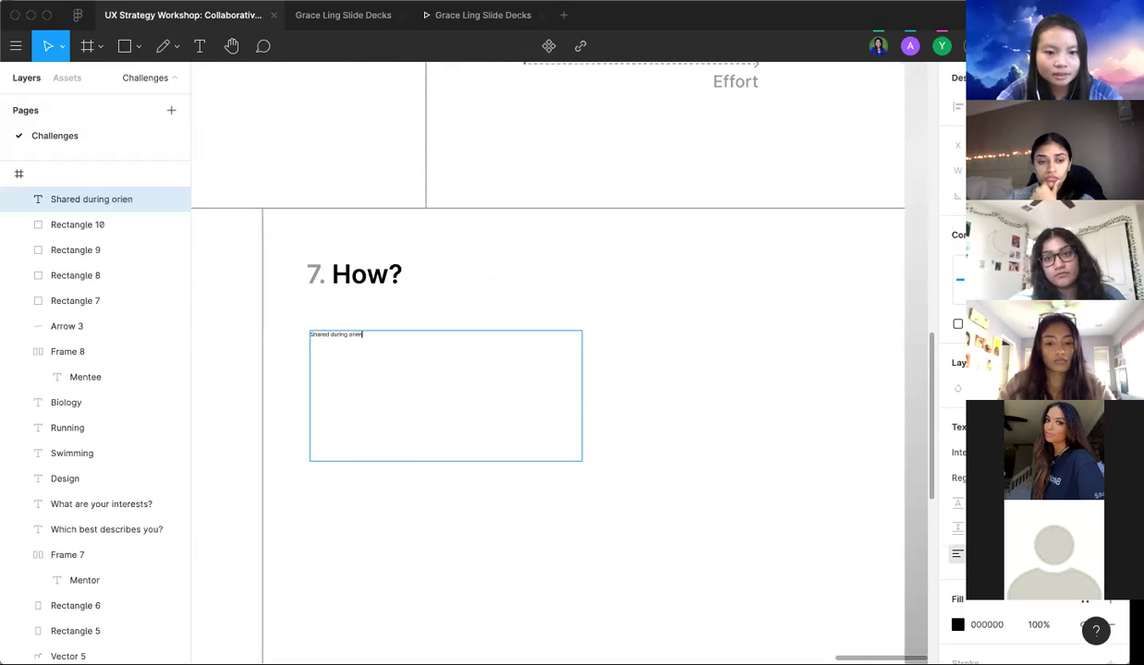
text(tation to)
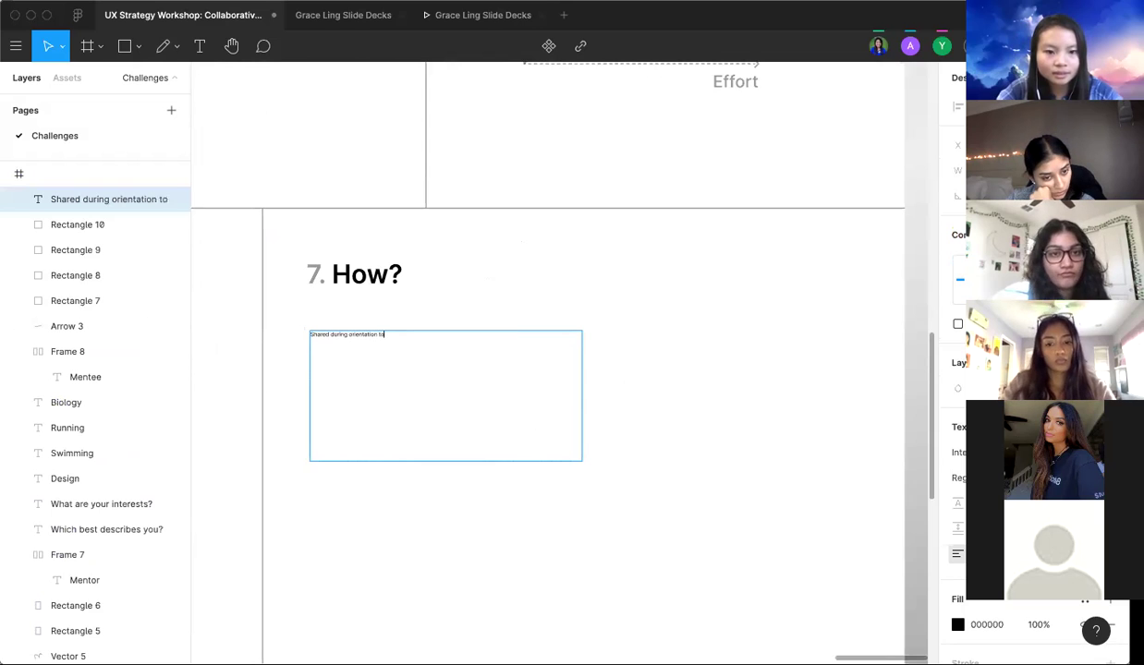
text( all su)
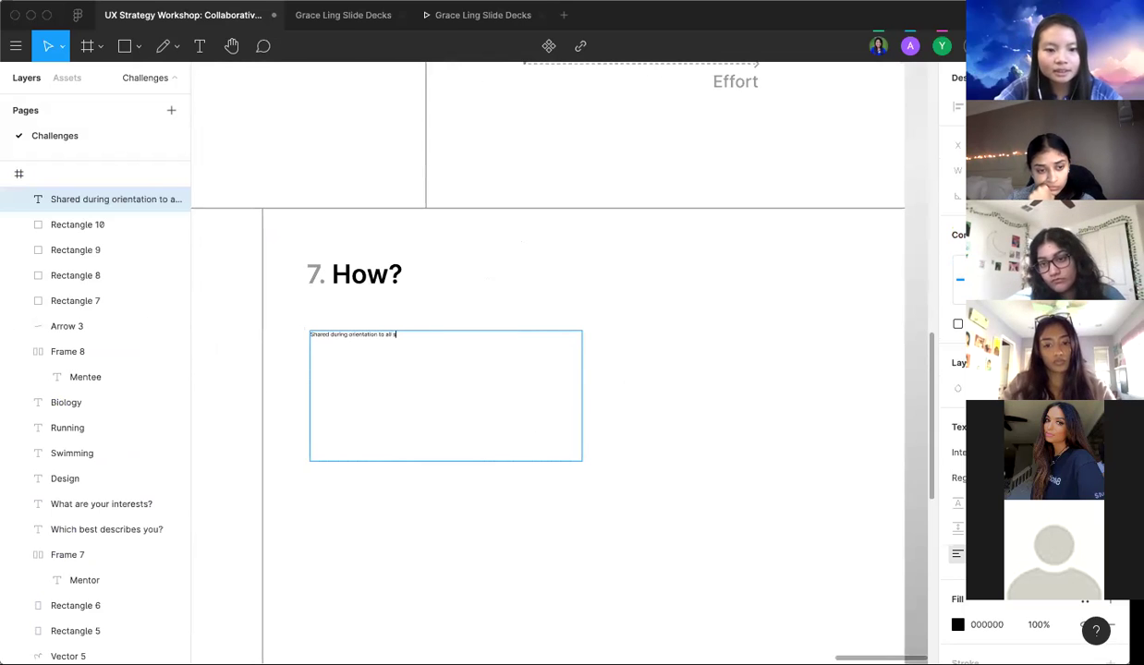
text(udents.)
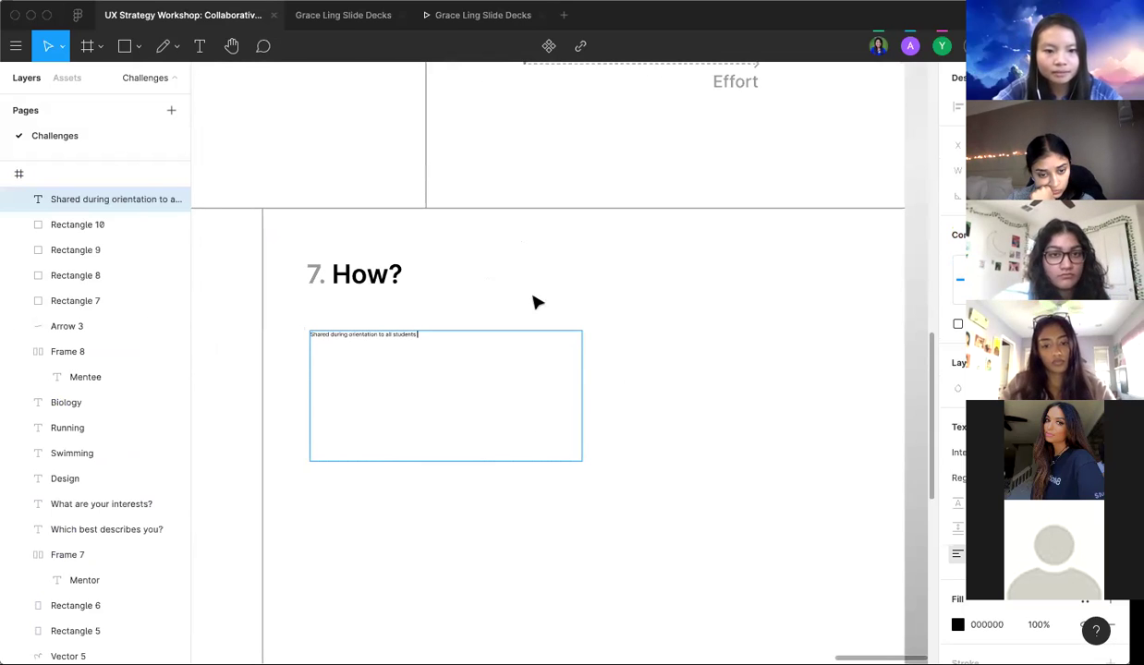
key(Escape)
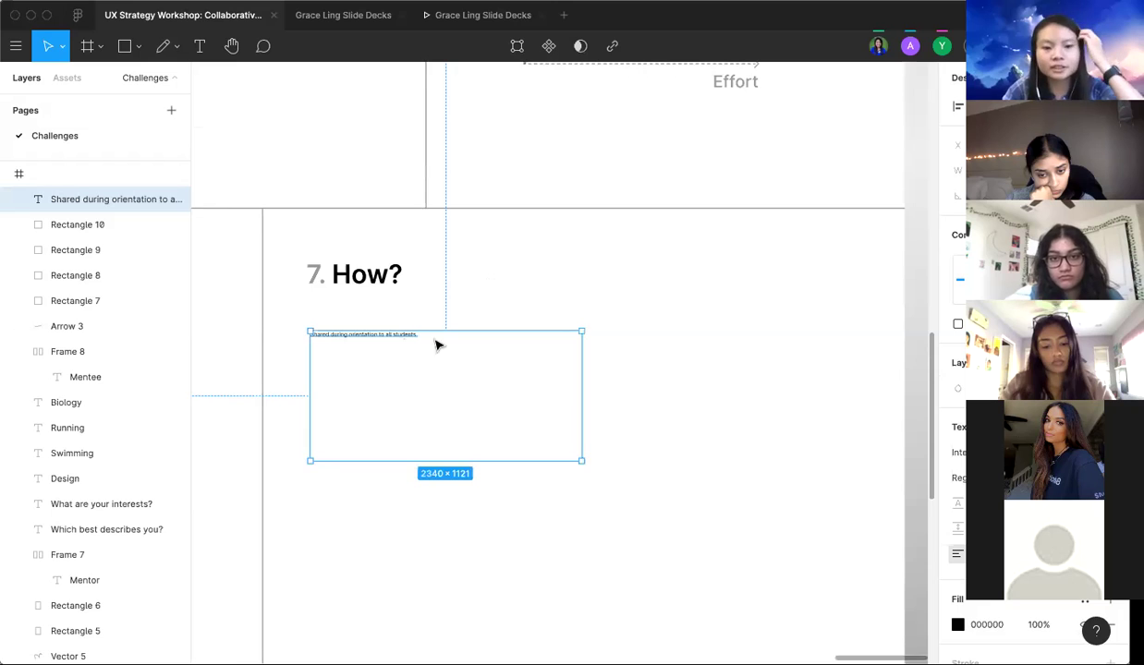
Step: Replace "orientation" with "week 1 of quarter" in the How? text
double_click(398, 334)
ctrl+scroll(399, 335, up, 3)
double_click(311, 334)
text(week 1 of quarter)
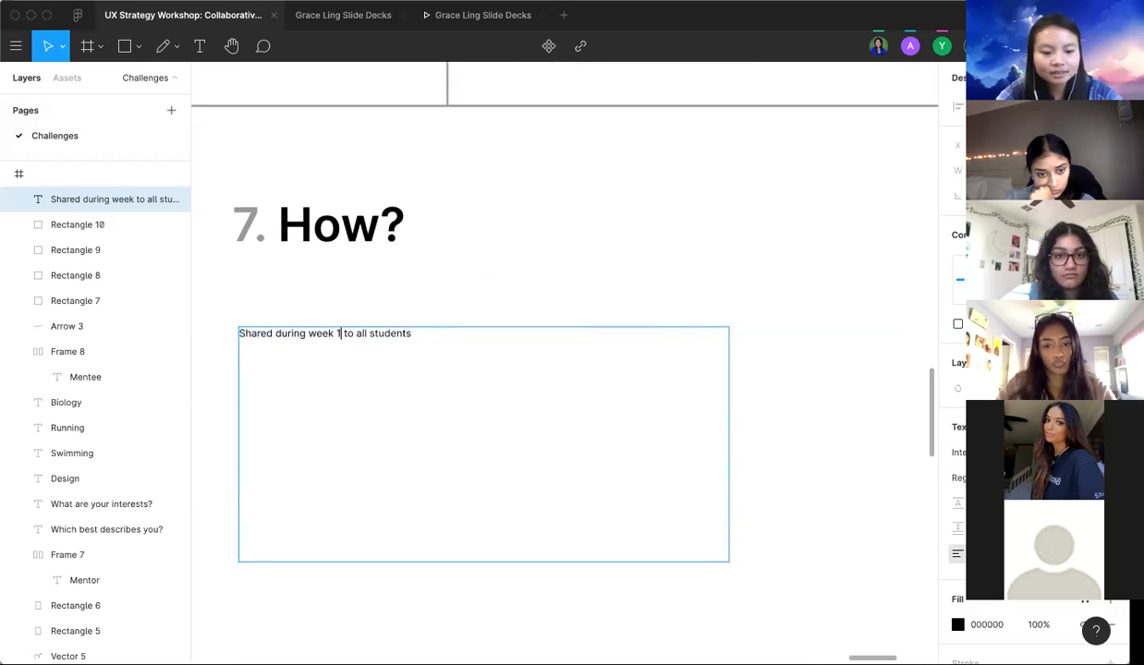
key(Escape)
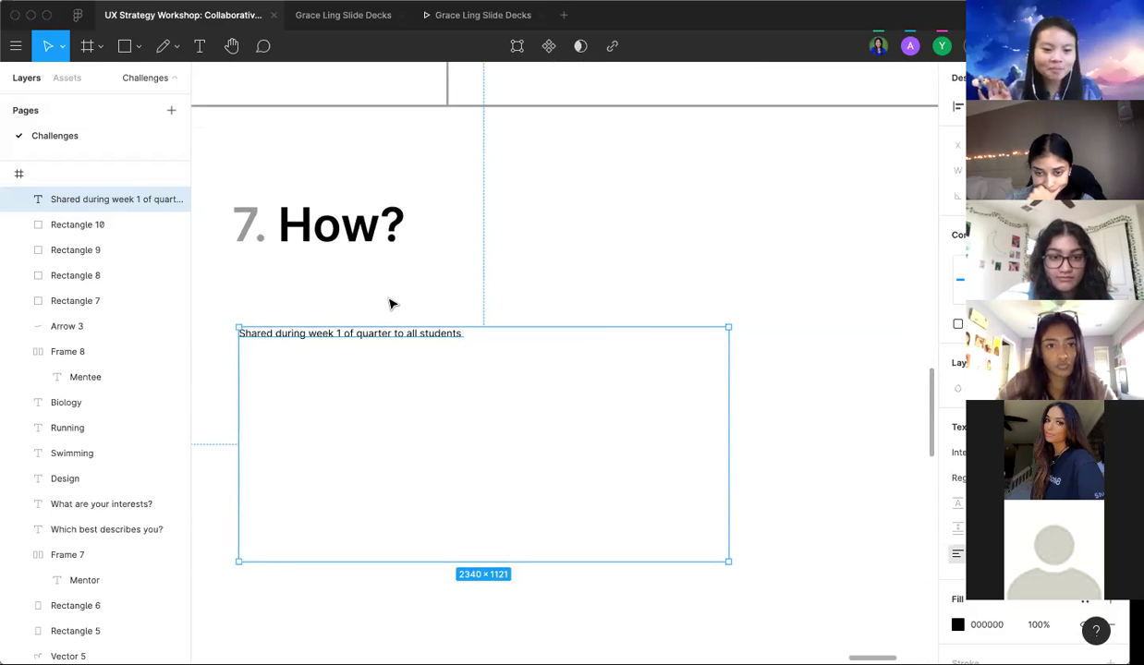
Step: Scale the How? text box up proportionally, text included, to about 6655 × 3188
scroll(389, 304, down, 5)
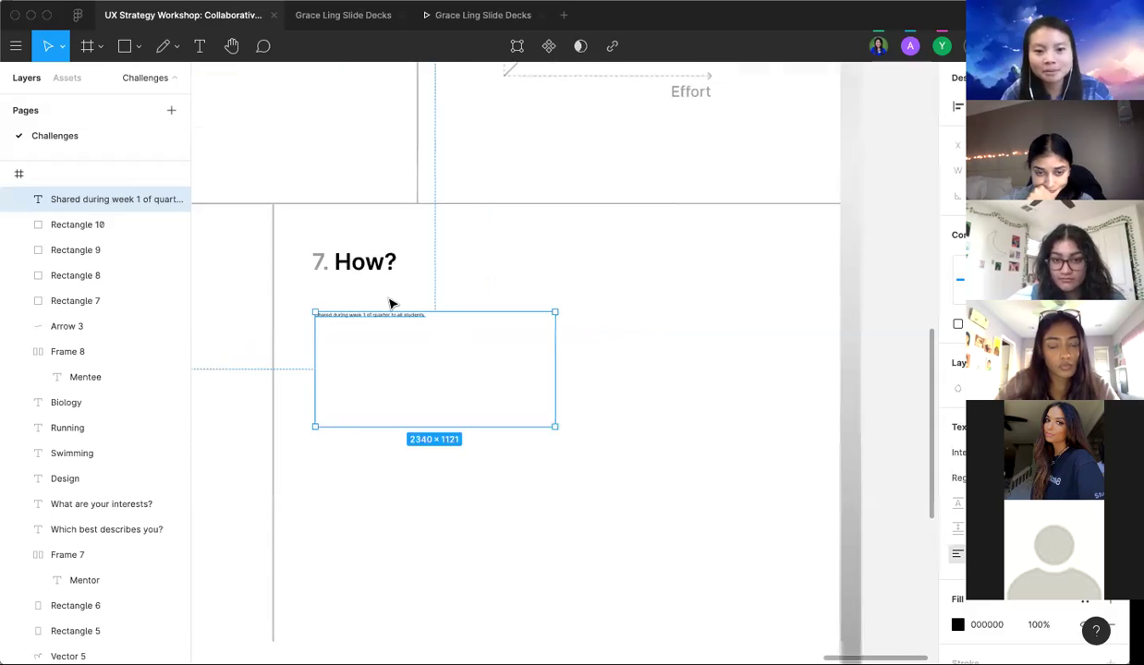
key(k)
drag(502, 386, 819, 537)
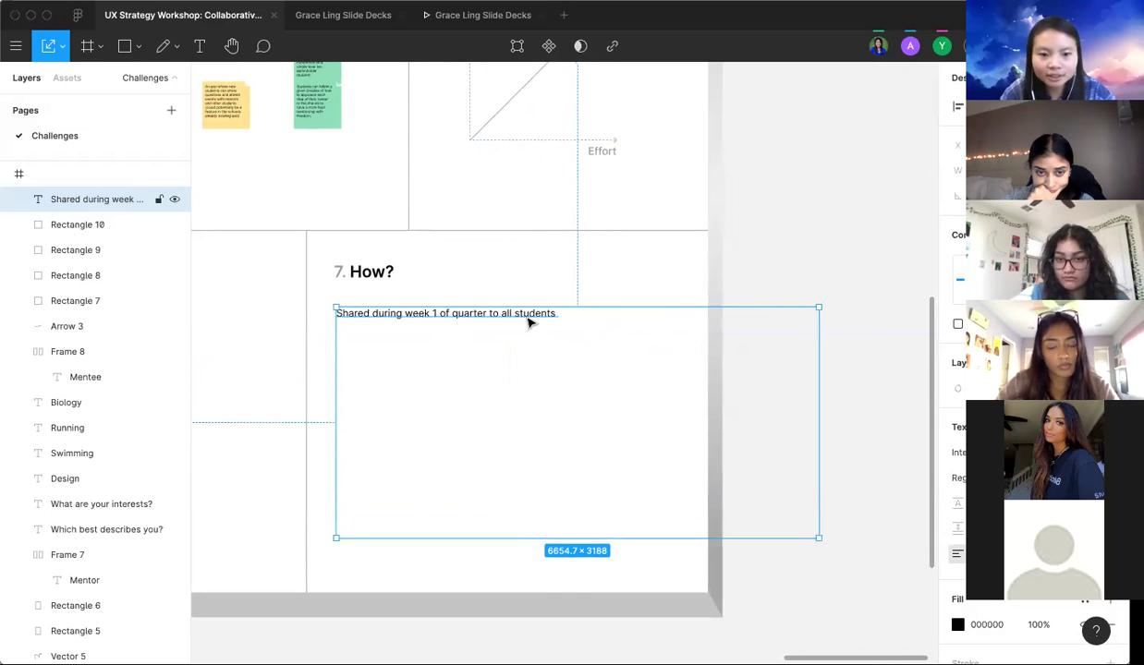
Step: Add a second line to the How? text reading "Emailed to all students"
double_click(557, 317)
click(557, 315)
key(Return)
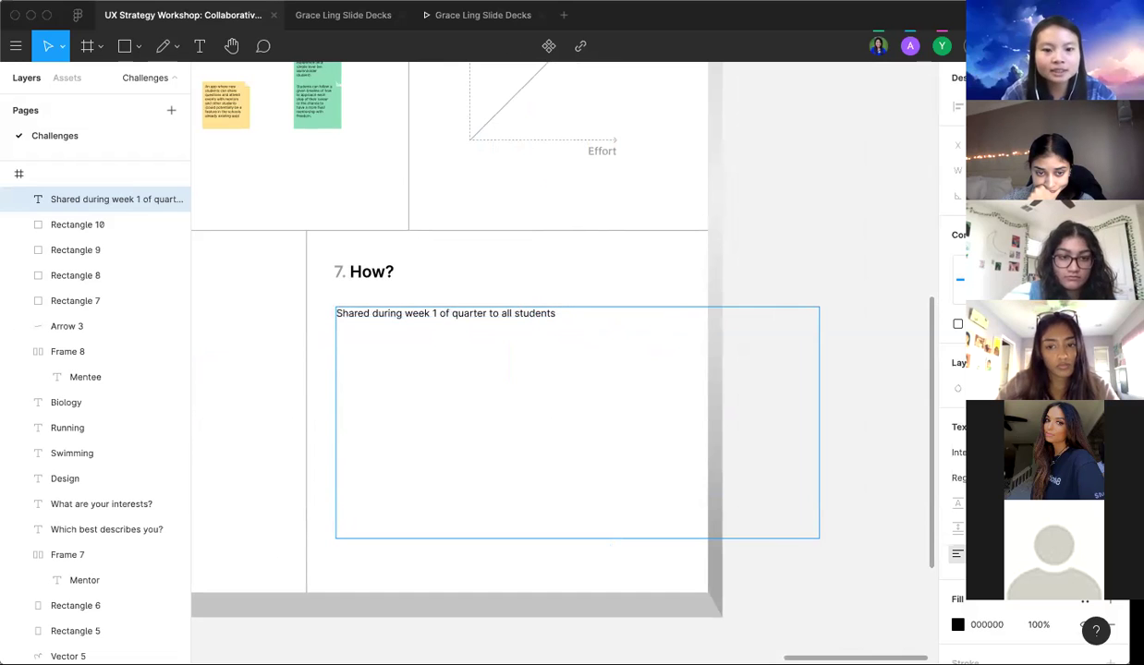
text(Emai)
key(BackSpace)
key(BackSpace)
key(BackSpace)
key(BackSpace)
text(Em)
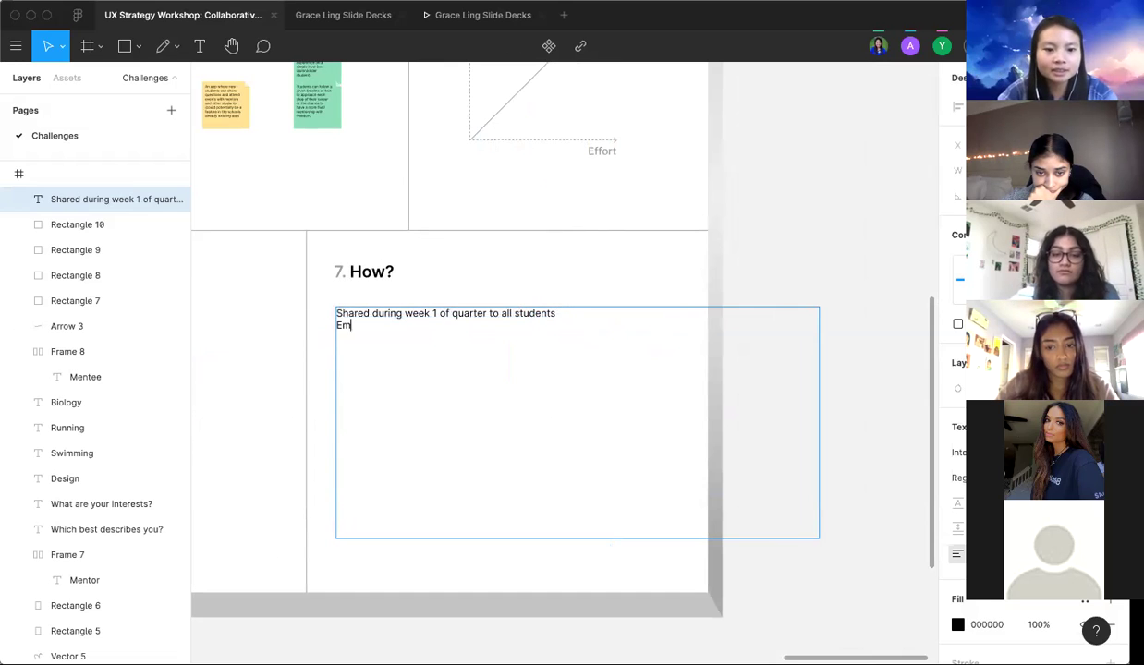
text(ailed to all st)
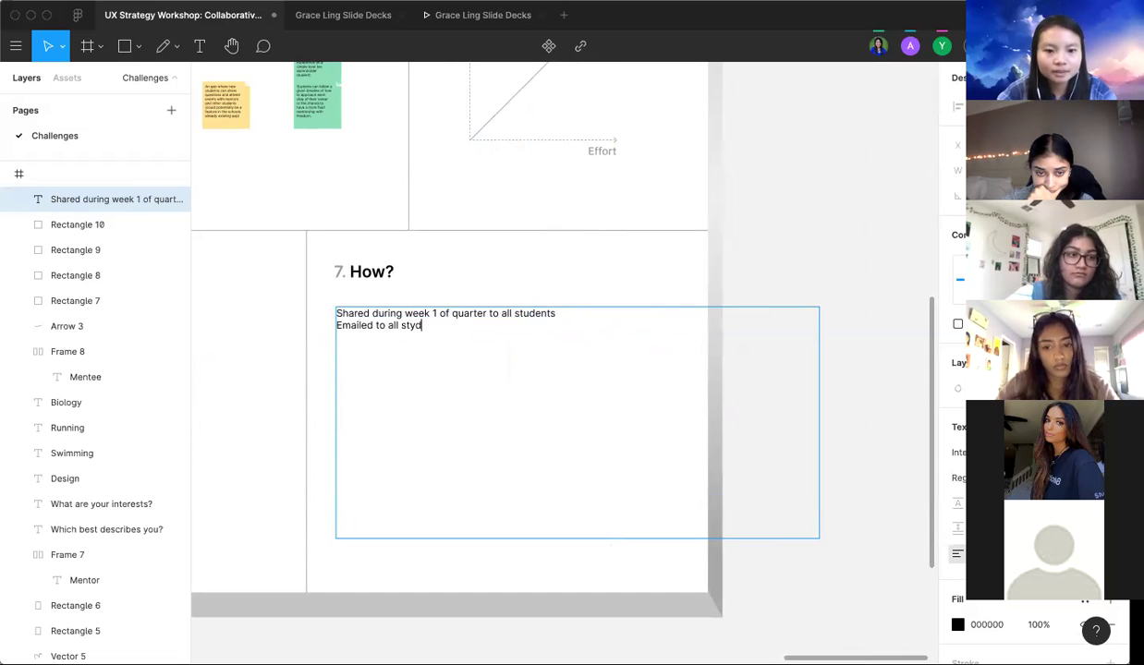
text(udents)
Step: Add a third line to the How? text reading "Matching happens week 2"
key(Return)
text(M)
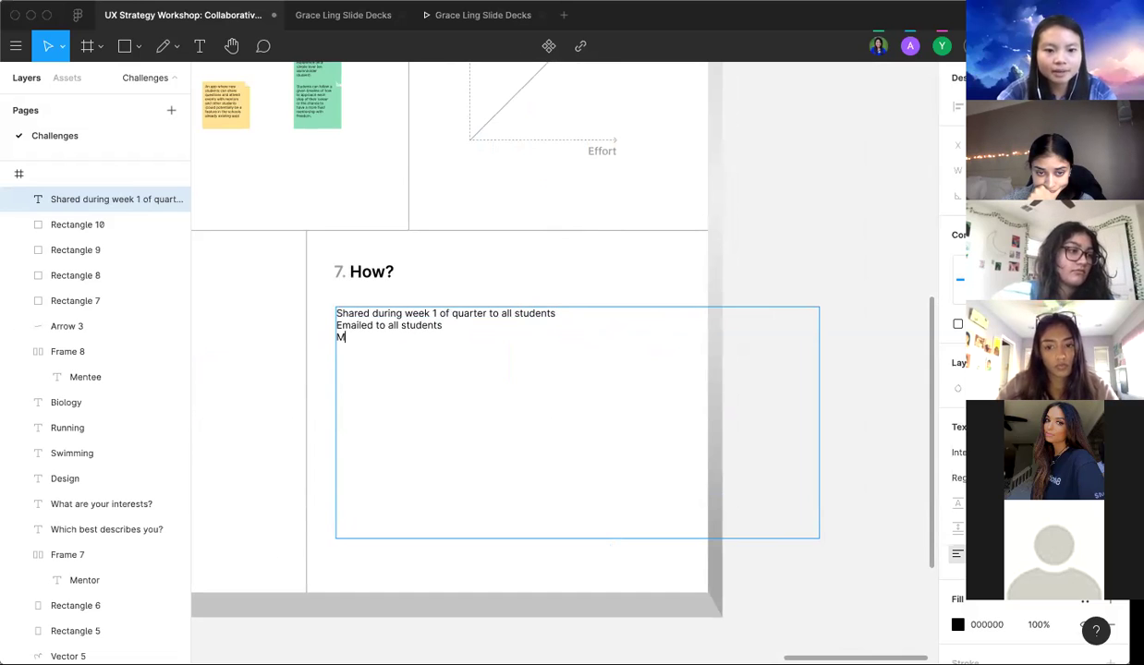
text(atching happens )
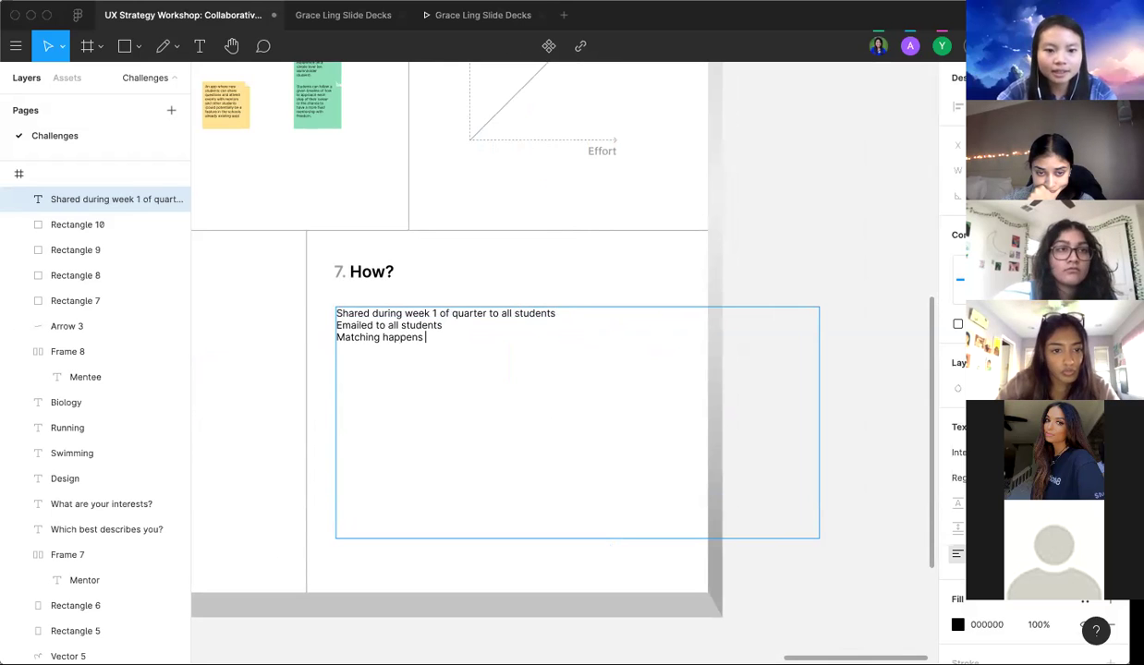
text(week 2)
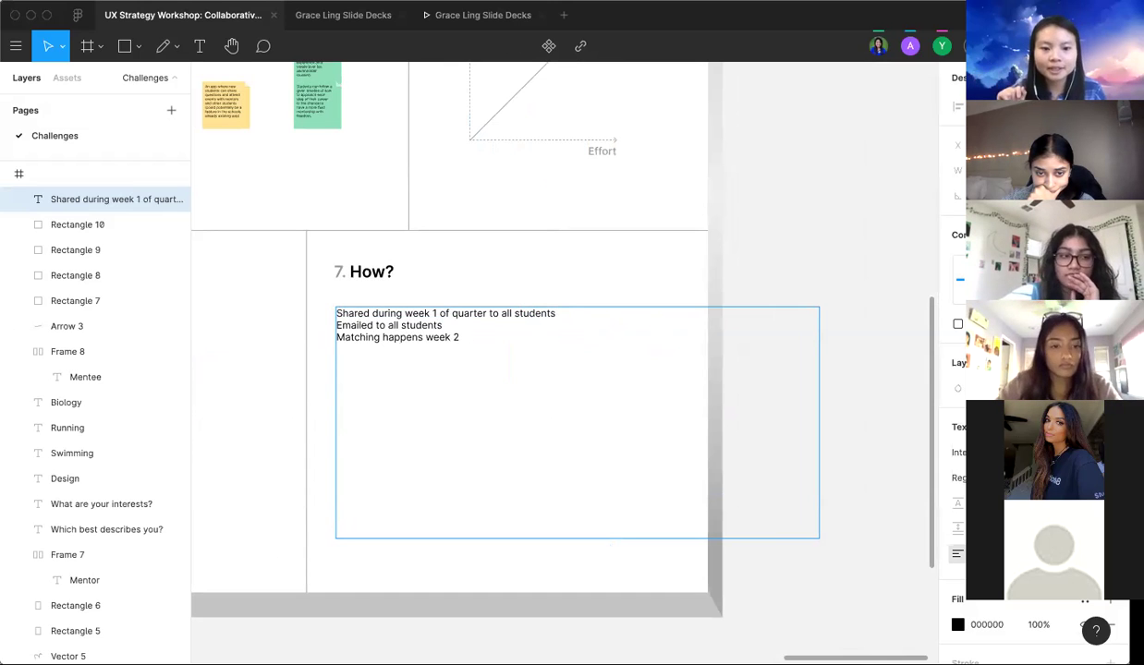
Step: Add a fourth line to the How? text reading "Activites will be planned", and leave the text box deselected
text(A)
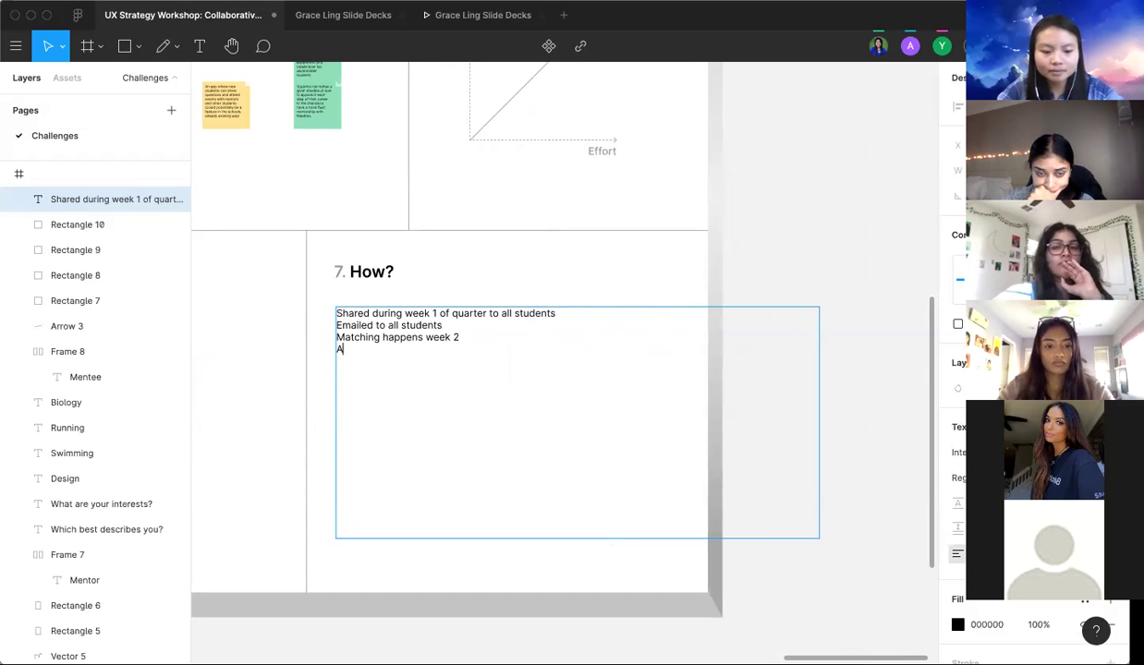
text(ctivites will b)
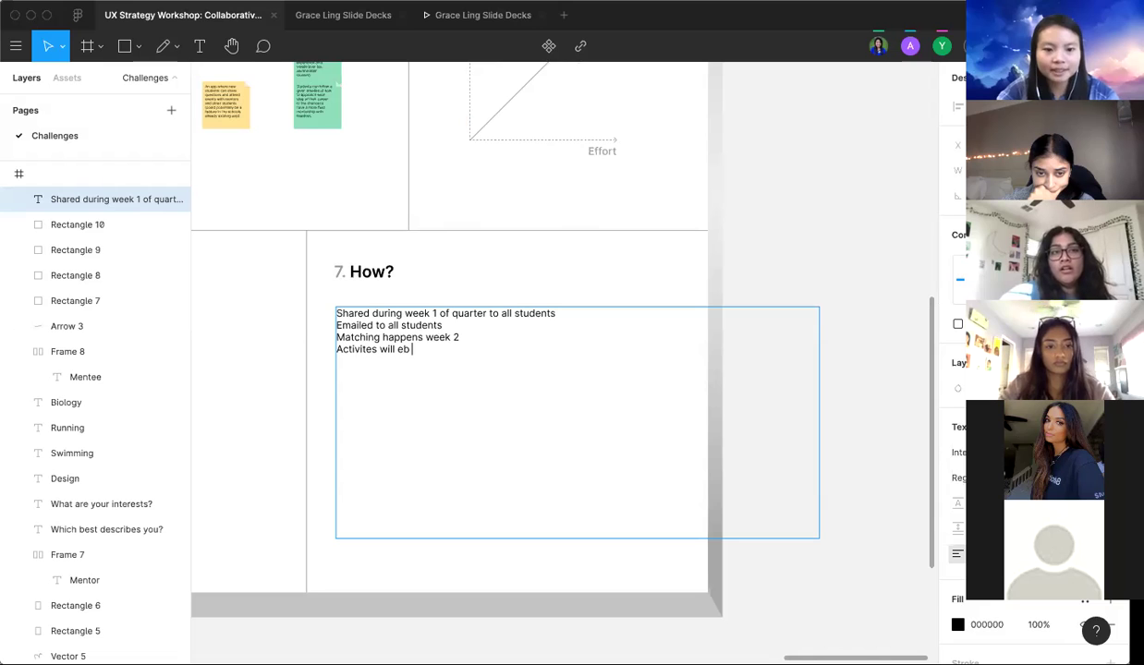
text(e planned)
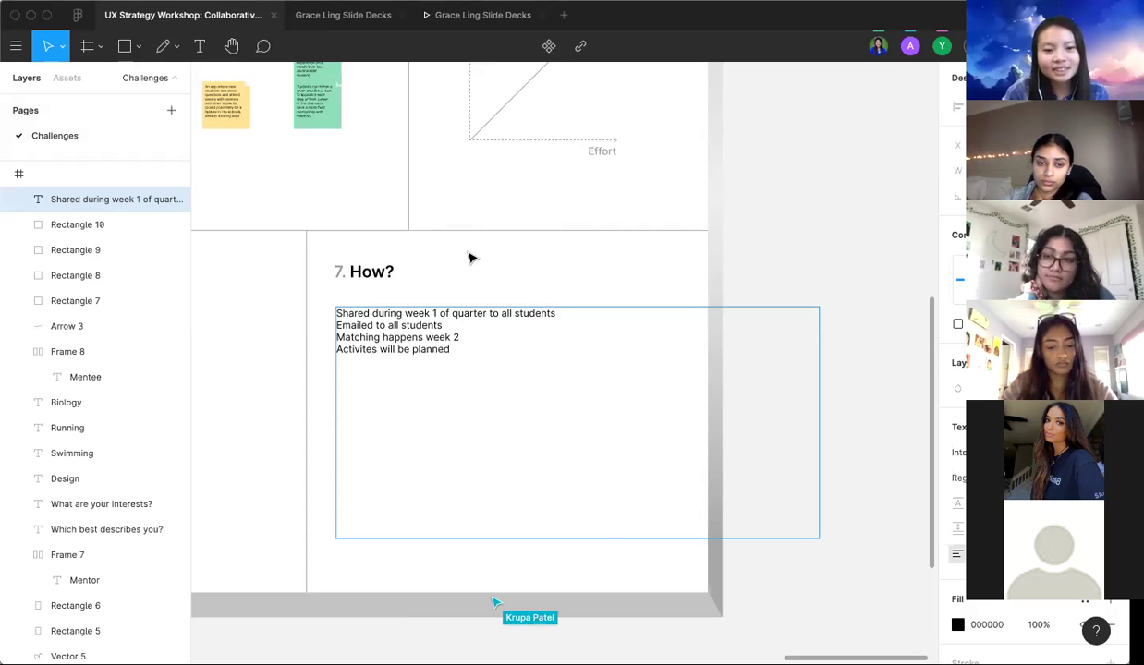
key(Escape)
scroll(469, 252, down, 5)
scroll(396, 409, down, 5)
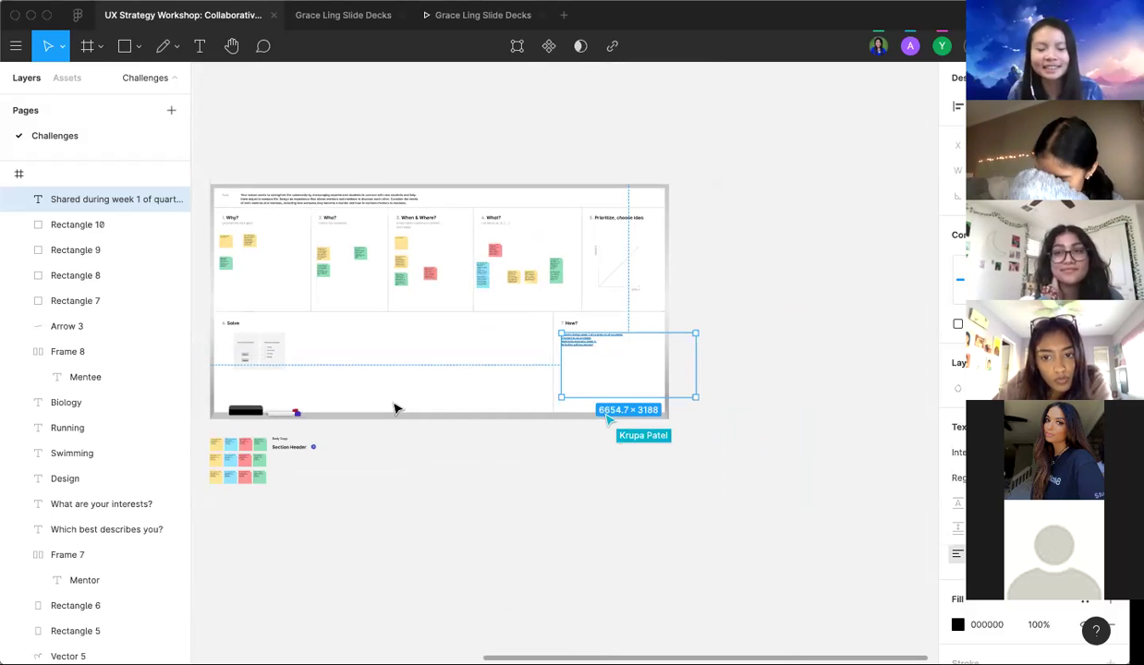
click(400, 433)
Step: Go to the time-travel challenge whiteboard and examine its task statement and overall layout
scroll(398, 435, left, 10)
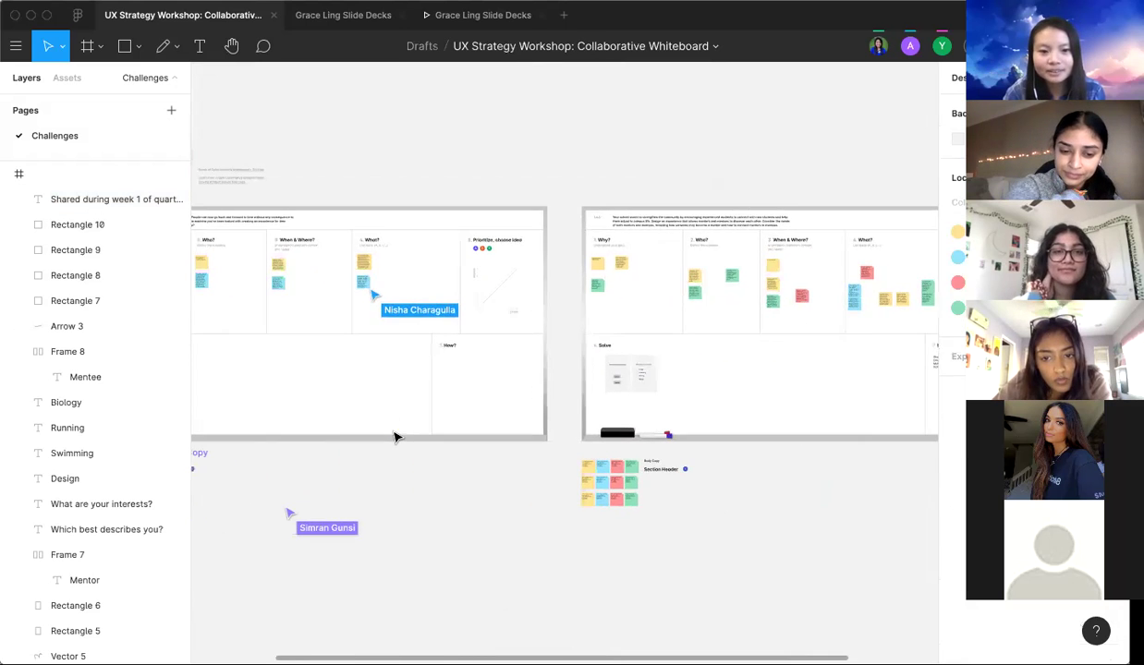
scroll(395, 436, left, 3)
ctrl+scroll(395, 437, up, 3)
scroll(395, 436, left, 3)
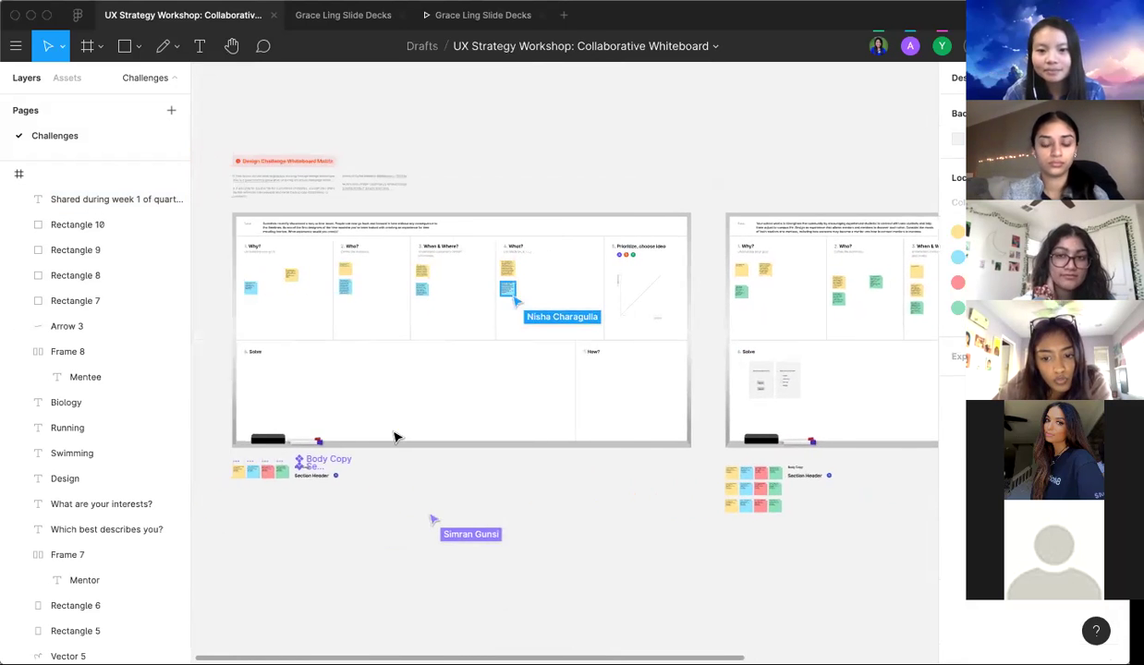
scroll(395, 436, left, 8)
scroll(396, 436, up, 2)
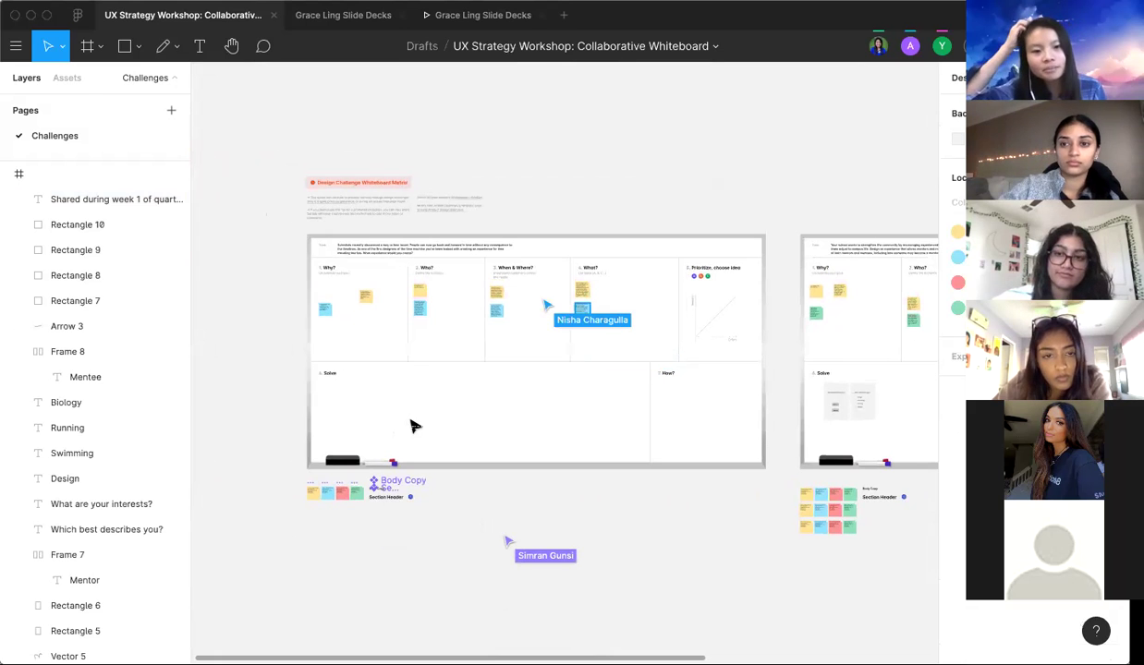
scroll(394, 325, up, 3)
scroll(396, 324, up, 3)
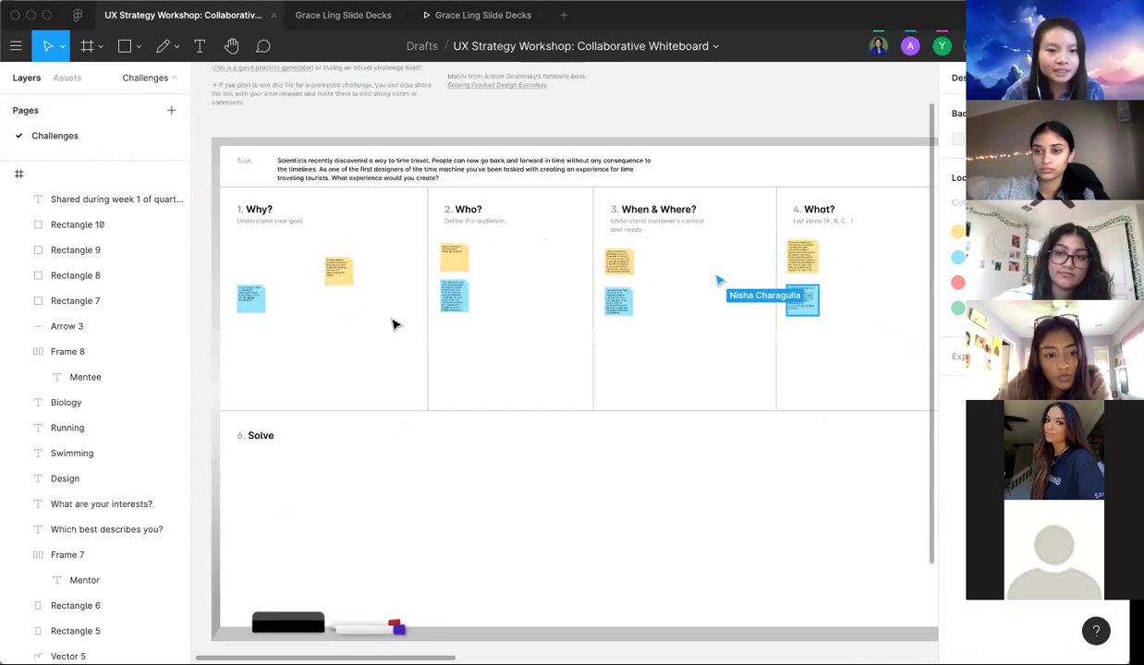
scroll(779, 169, up, 2)
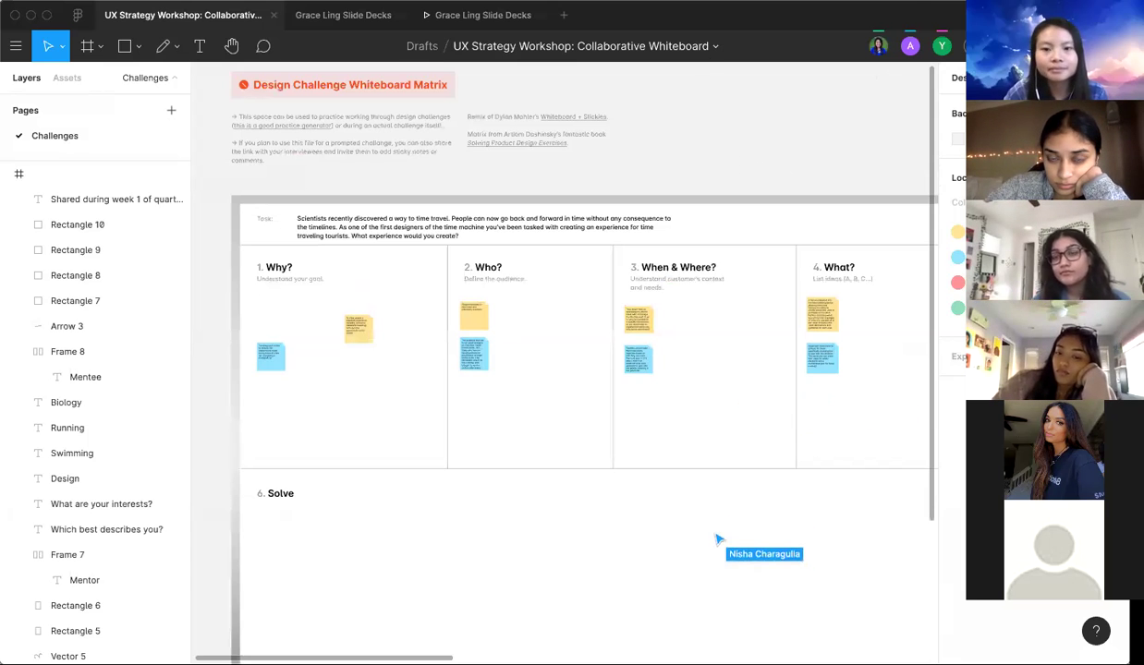
Step: Read the blue and yellow sticky notes under Why? on the time-travel whiteboard
scroll(333, 292, up, 3)
scroll(333, 292, left, 3)
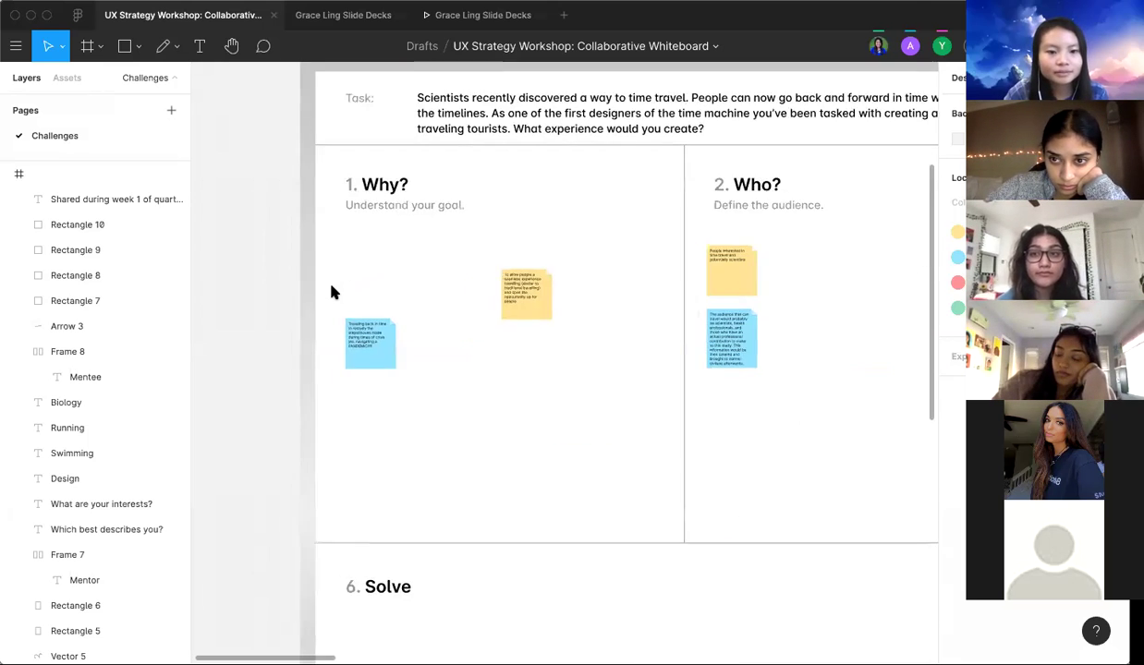
scroll(333, 292, up, 3)
scroll(388, 351, up, 1)
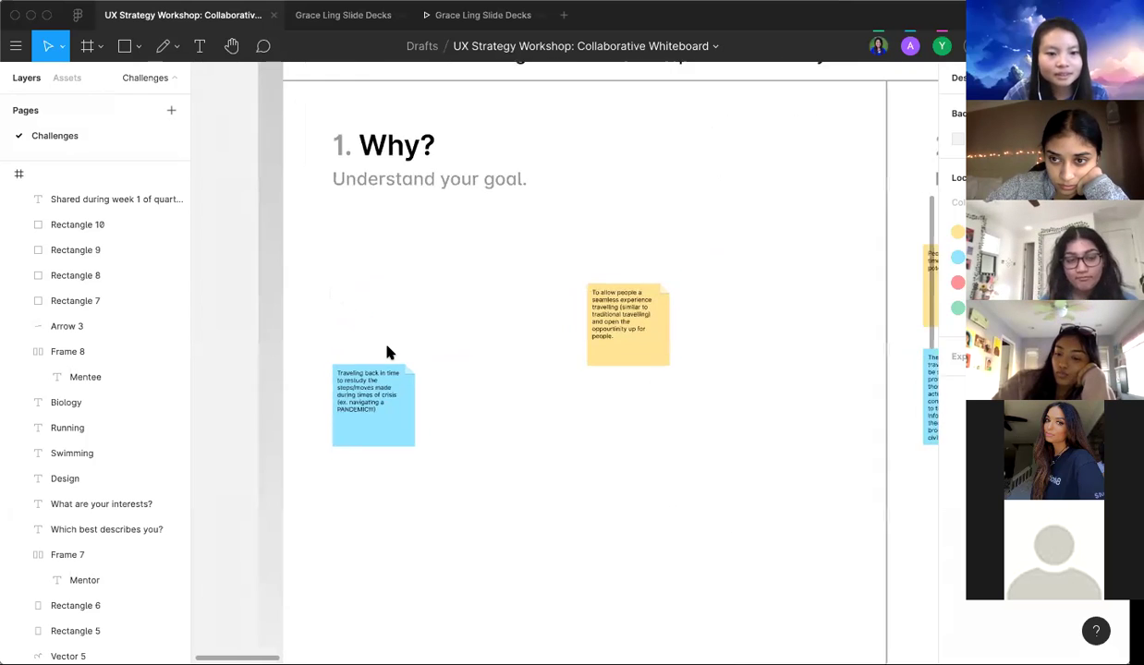
scroll(388, 352, up, 5)
scroll(388, 352, down, 5)
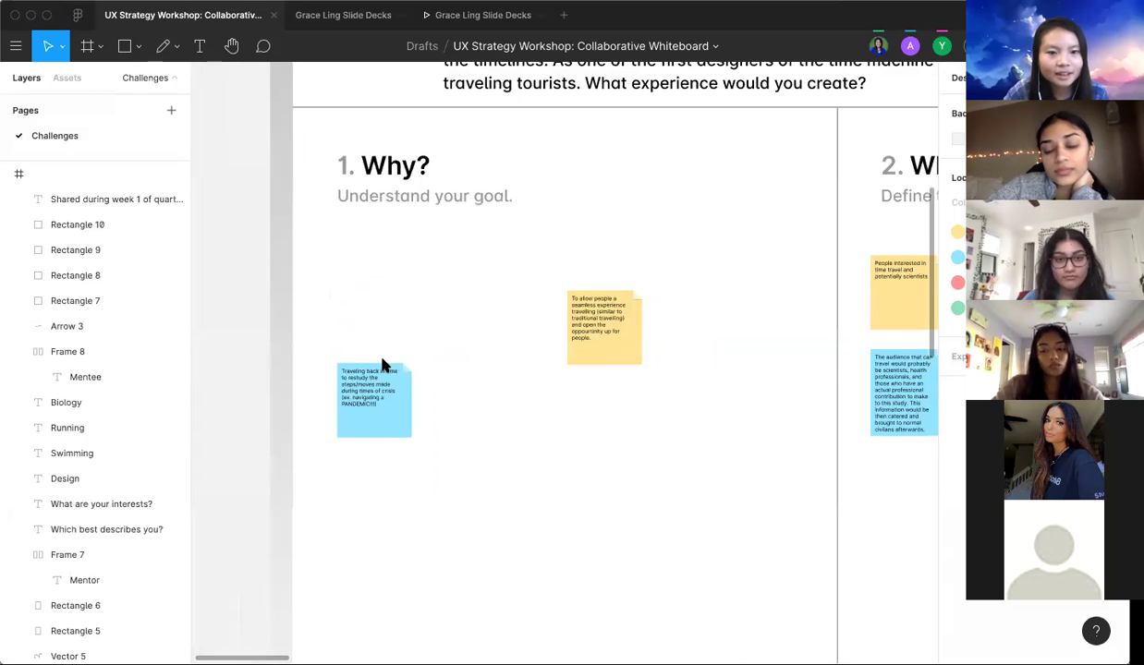
scroll(388, 356, up, 5)
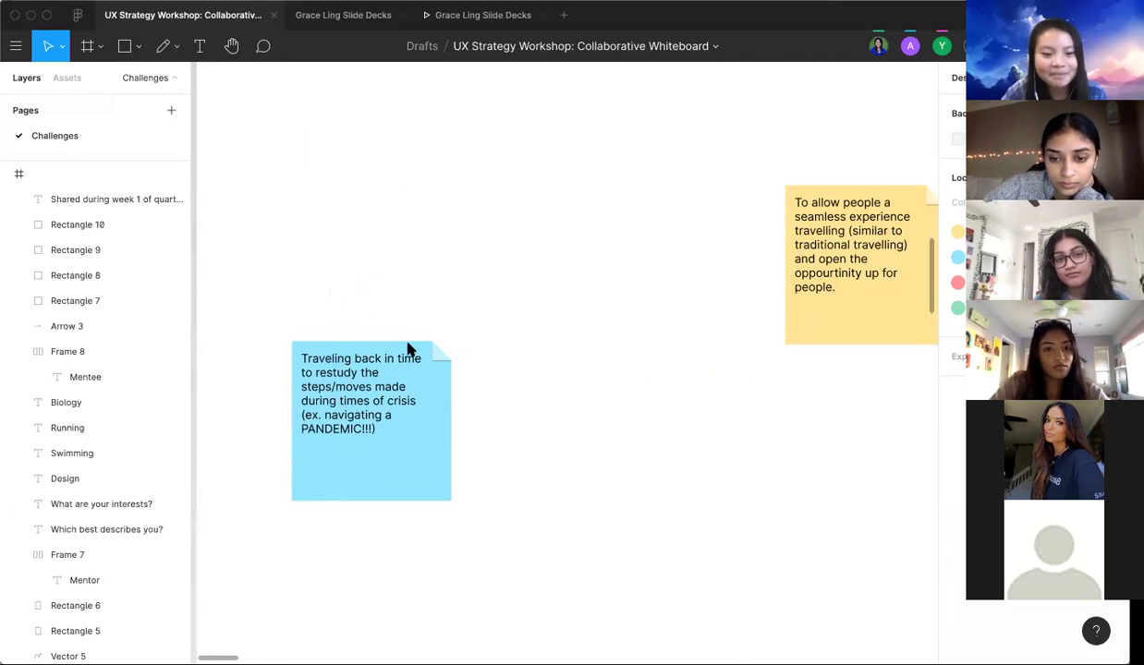
scroll(398, 368, down, 3)
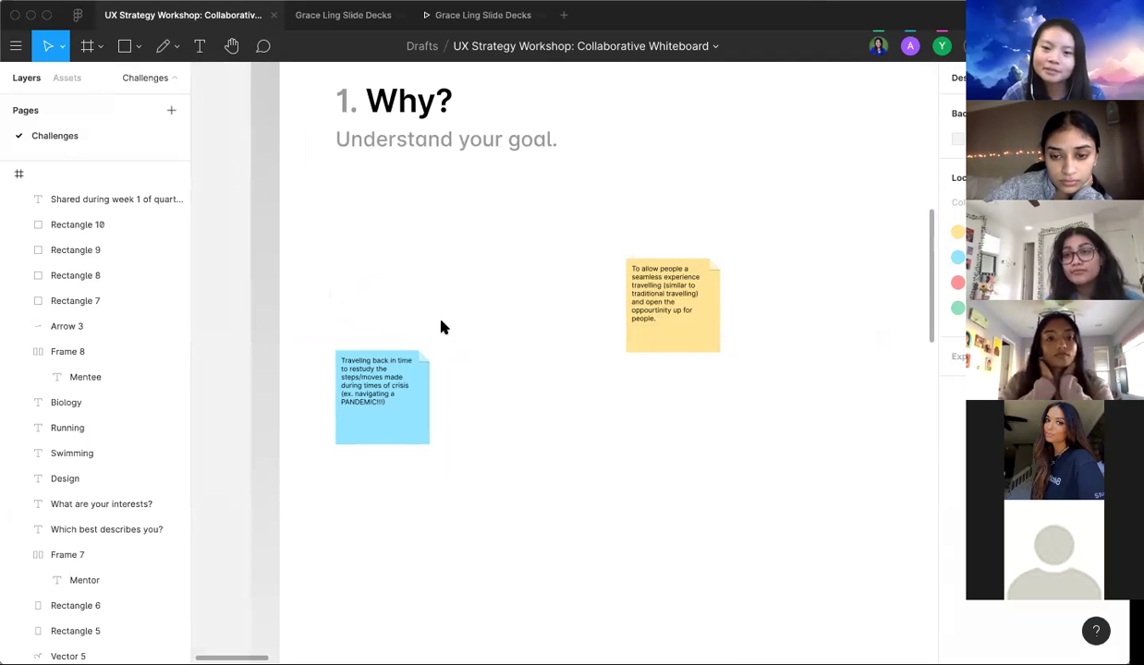
scroll(450, 323, right, 5)
scroll(610, 273, up, 5)
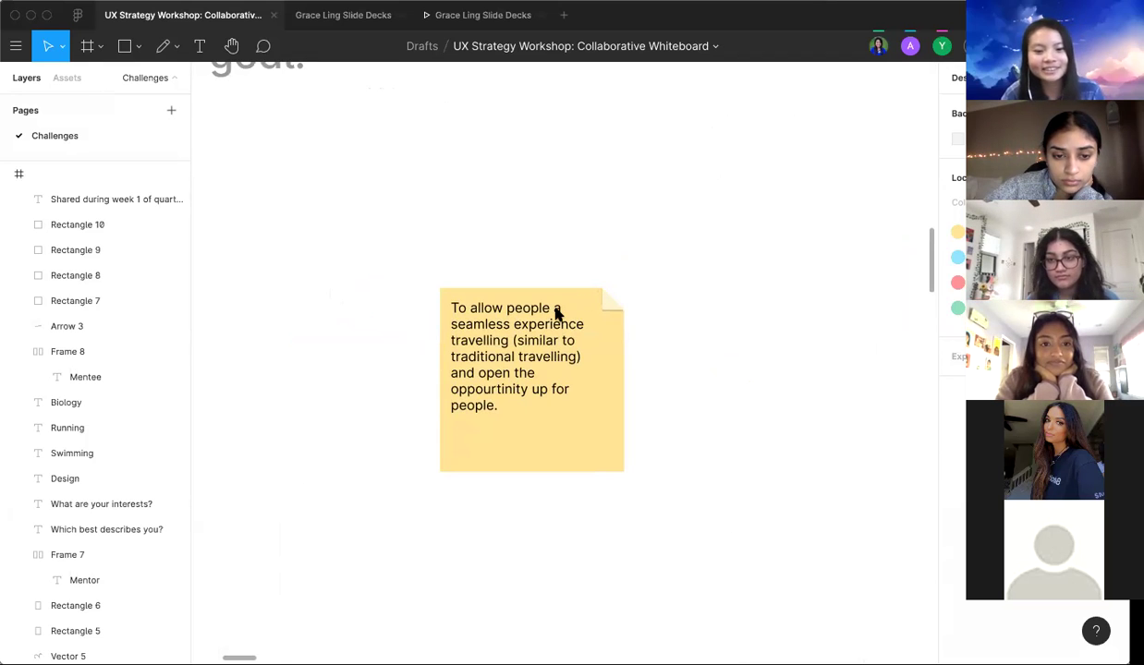
scroll(555, 315, down, 3)
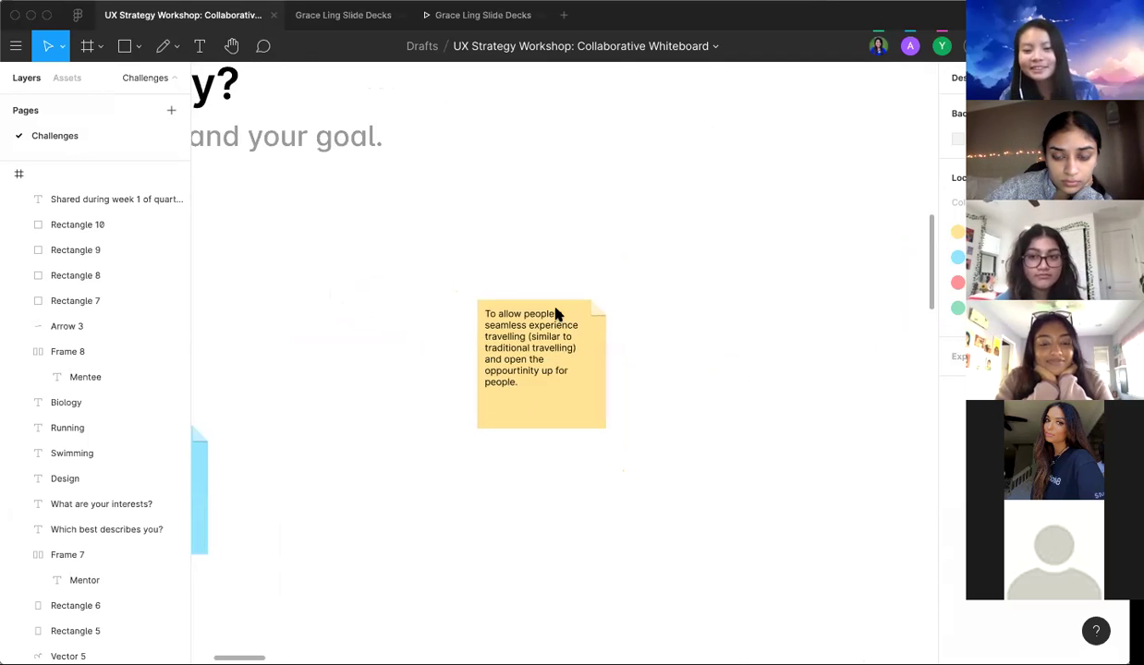
scroll(555, 314, down, 3)
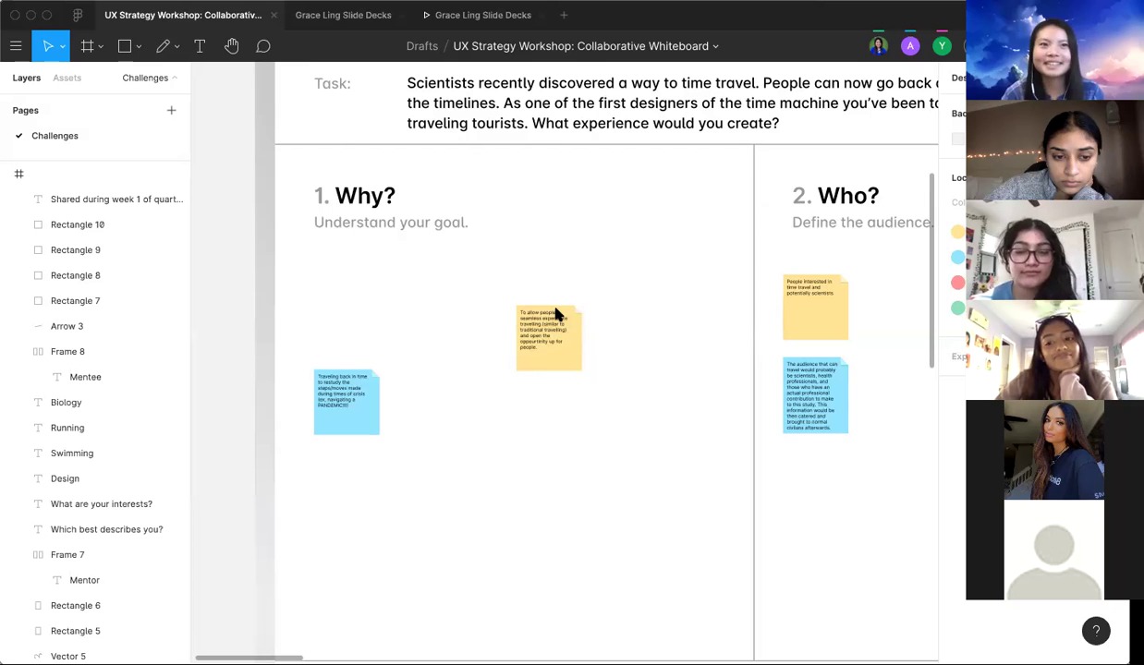
Step: Read the yellow and blue sticky notes defining the audience under Who? on the time-travel whiteboard
scroll(556, 314, right, 3)
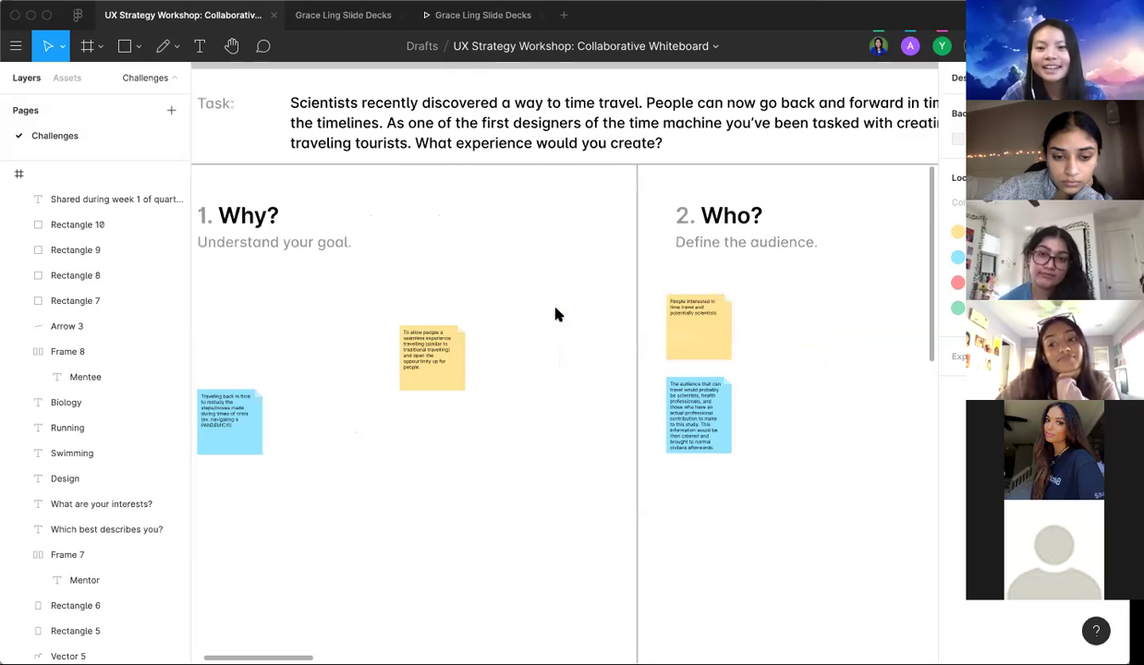
scroll(555, 314, right, 3)
scroll(556, 314, right, 2)
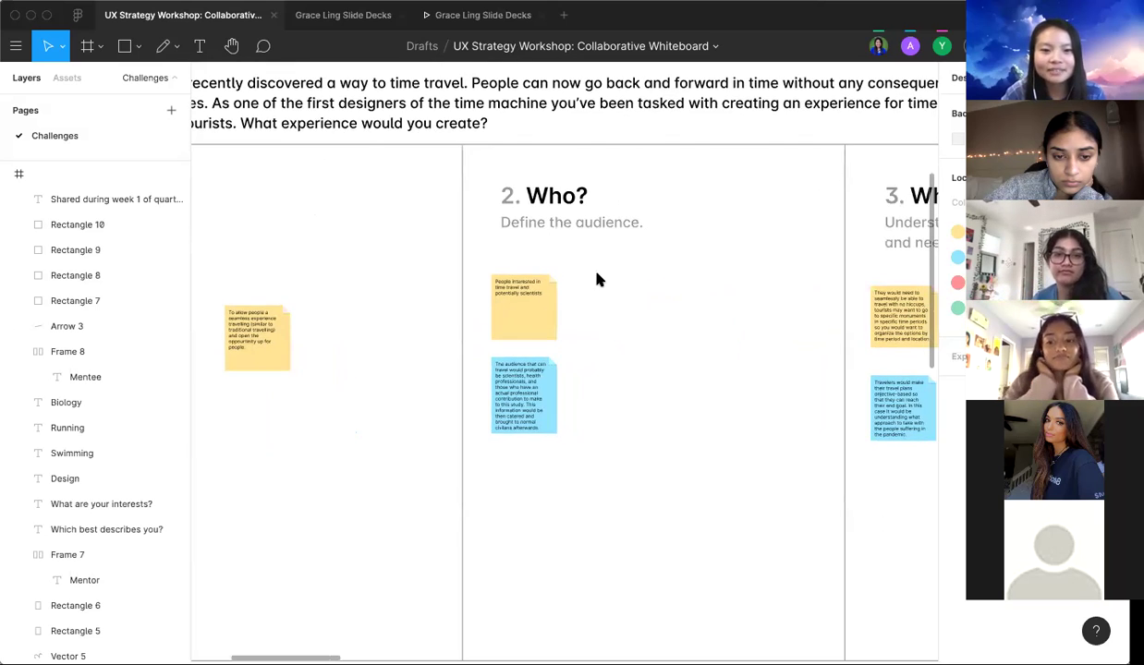
scroll(618, 261, up, 5)
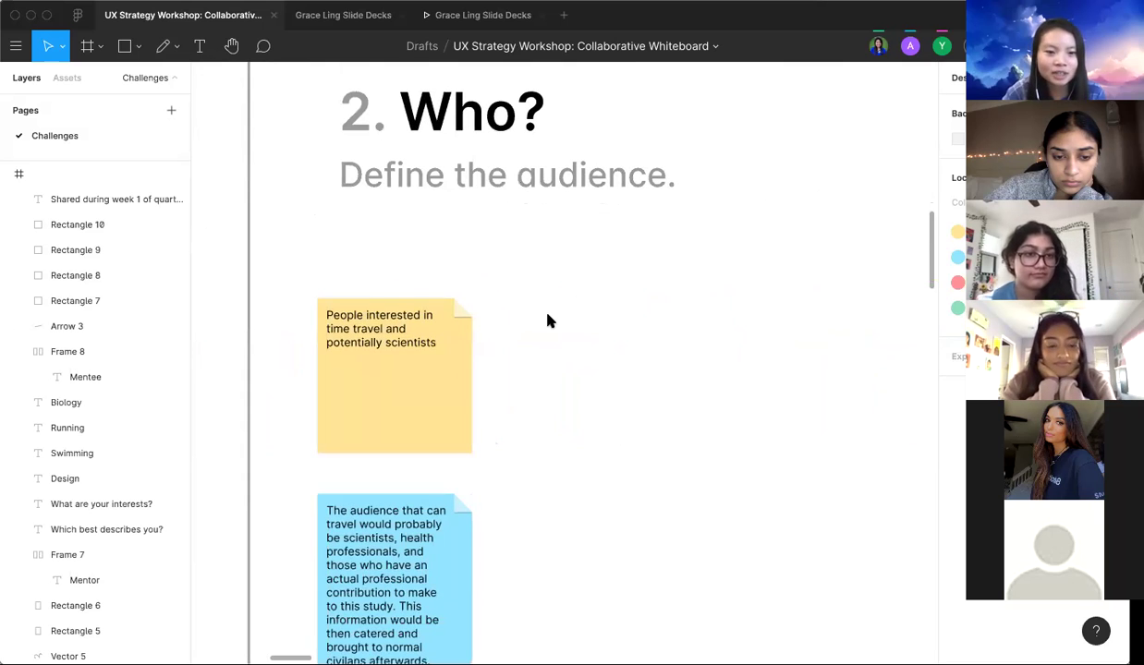
scroll(547, 321, down, 4)
scroll(547, 321, left, 1)
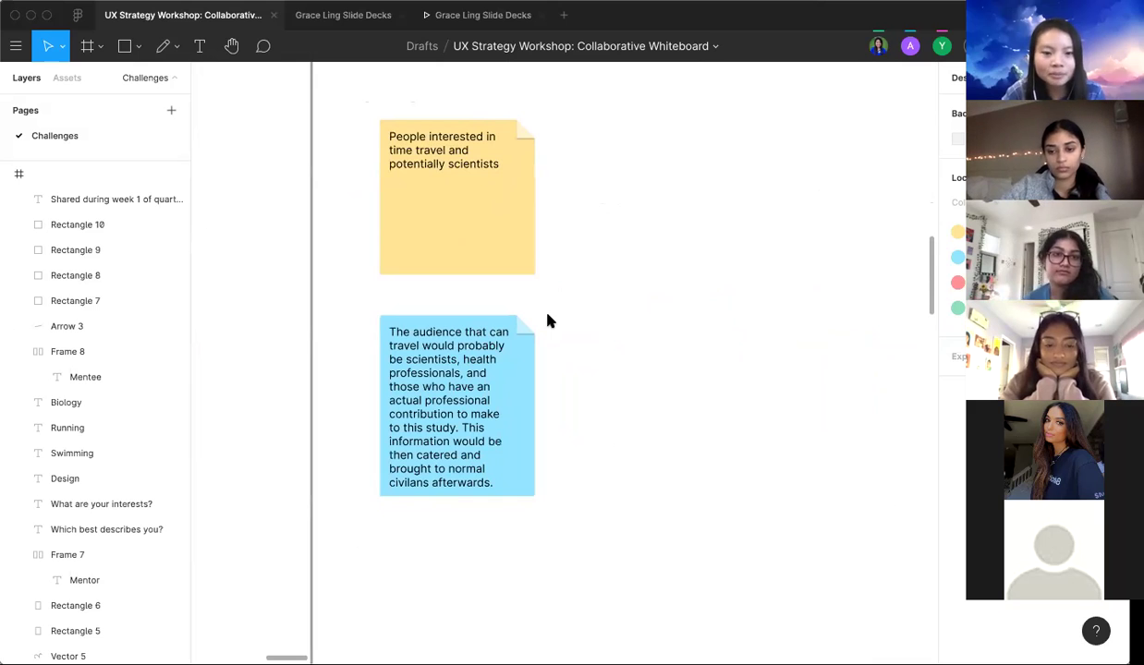
scroll(484, 360, up, 3)
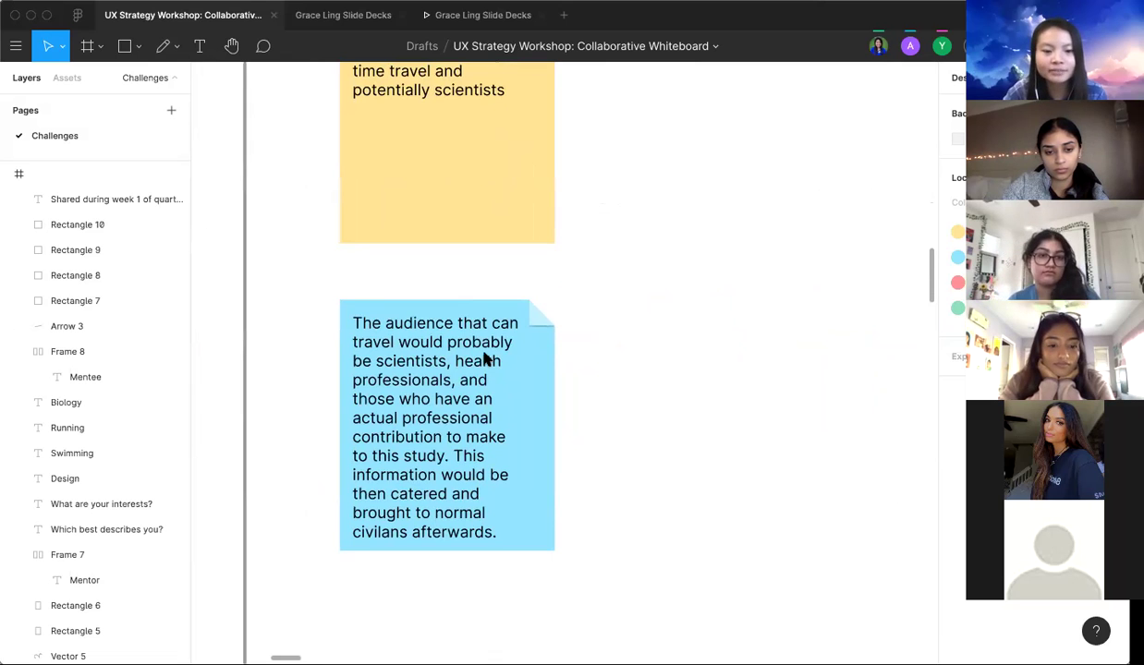
scroll(484, 359, down, 5)
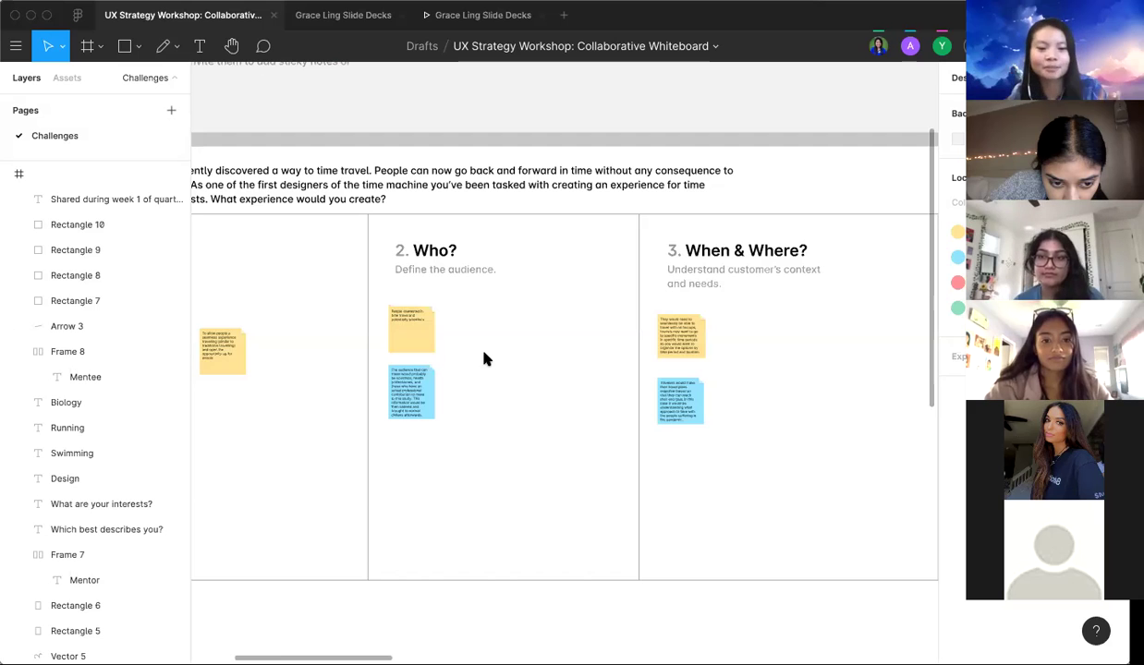
Step: Read the yellow and blue sticky notes on customer context and needs under When & Where?
scroll(499, 351, right, 5)
scroll(518, 338, up, 6)
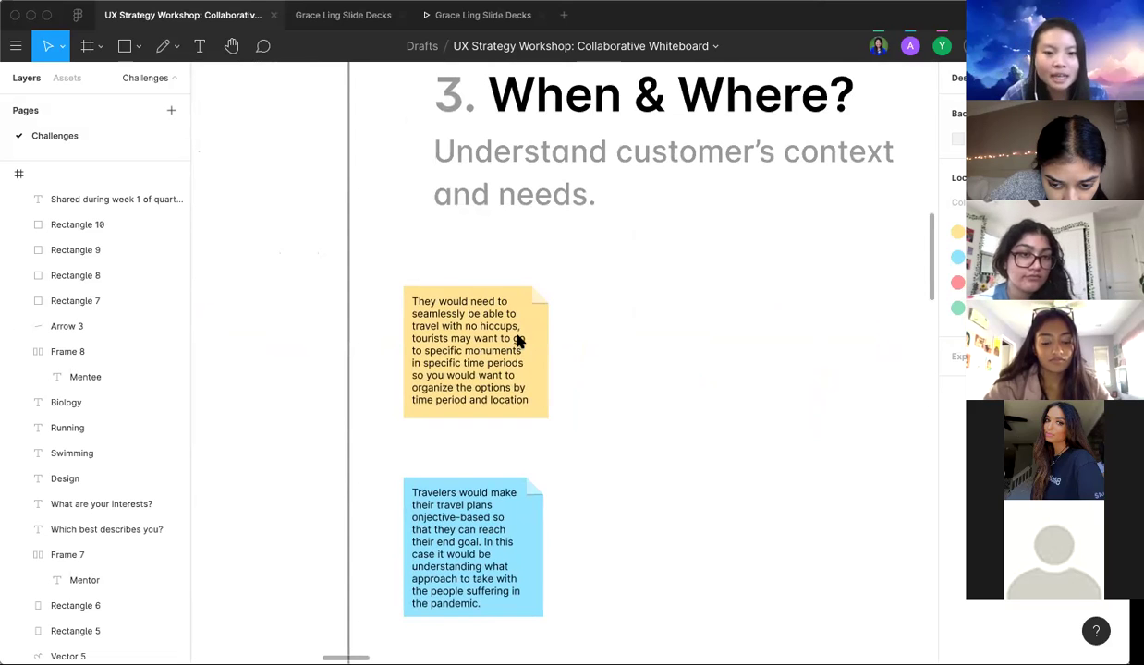
scroll(519, 341, up, 1)
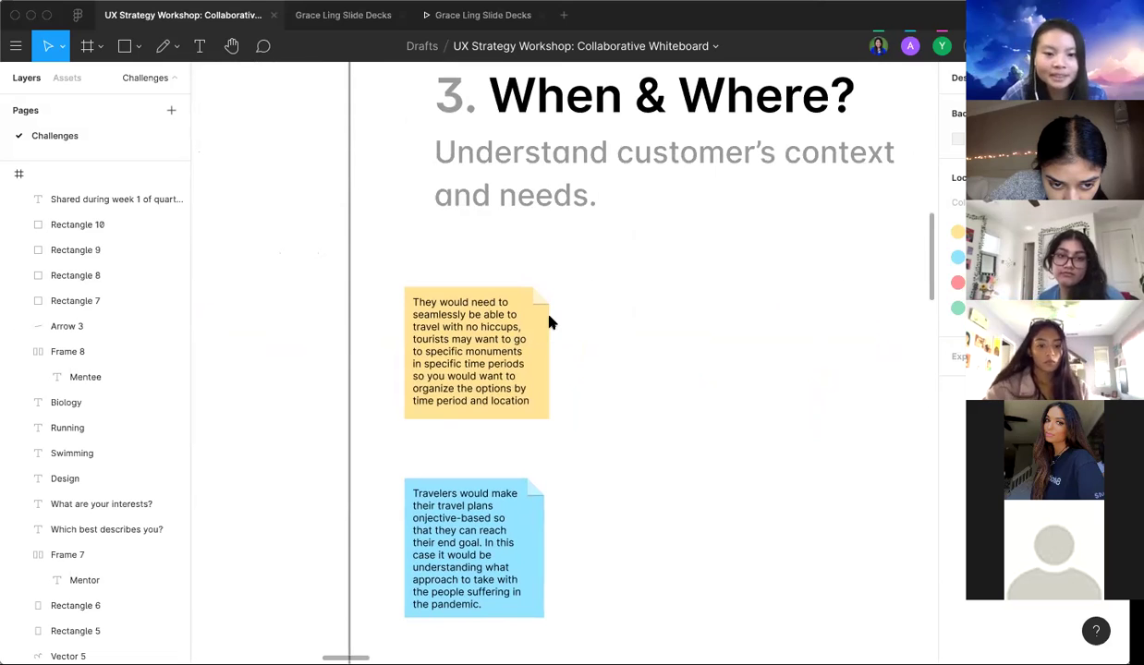
scroll(549, 322, right, 2)
scroll(549, 322, down, 1)
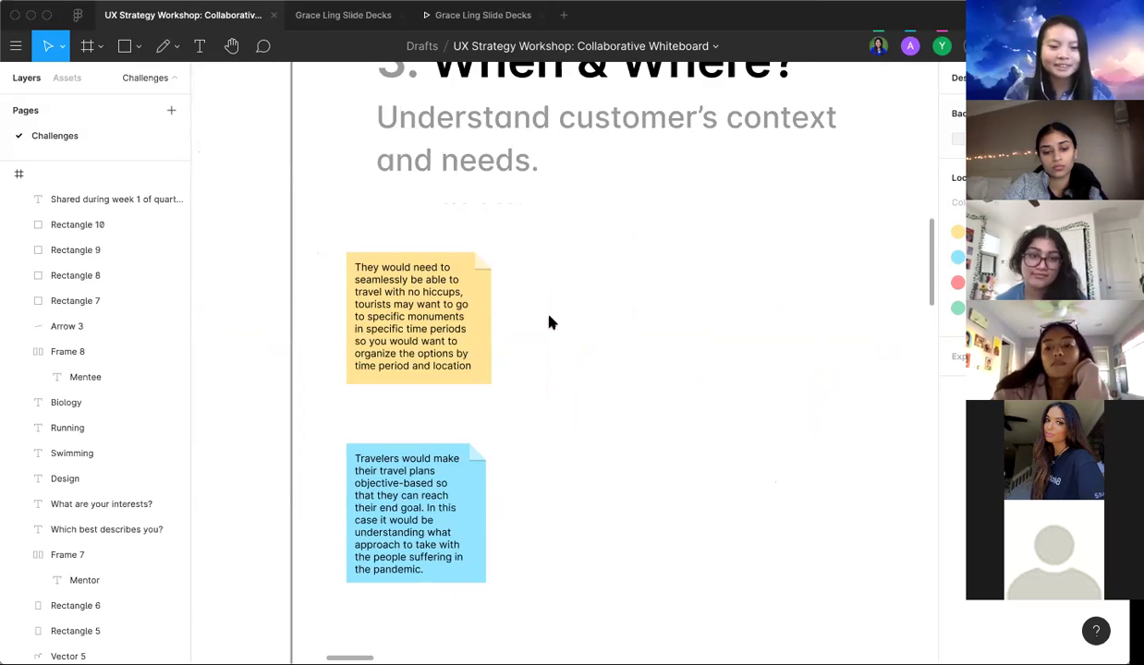
scroll(549, 322, down, 3)
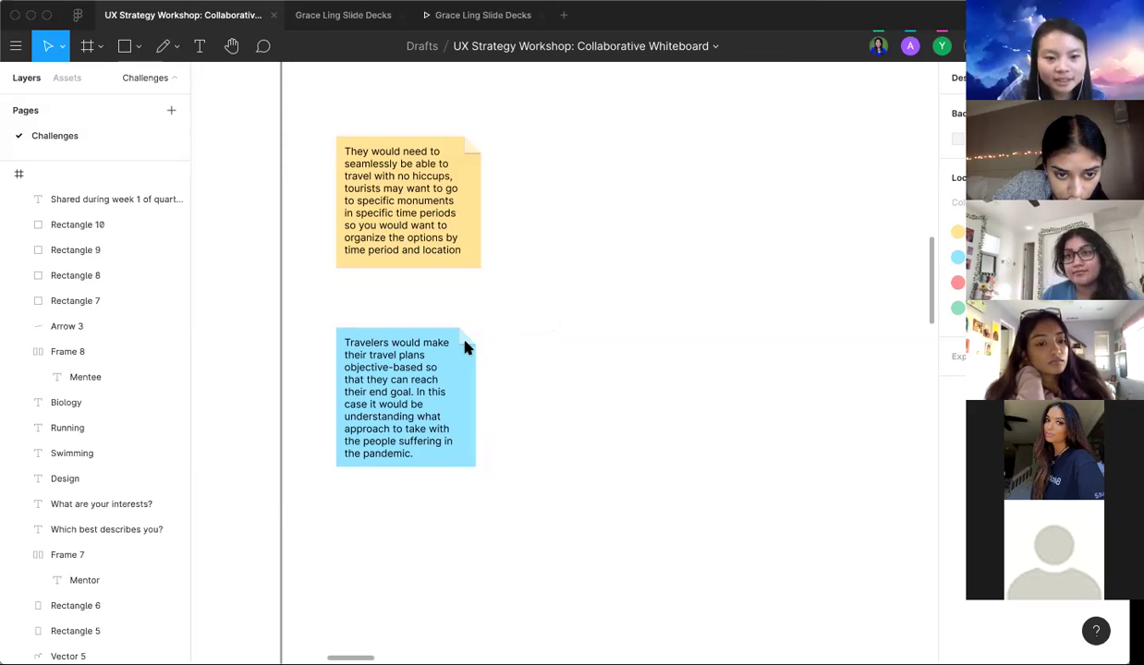
scroll(465, 344, down, 1)
scroll(464, 343, left, 1)
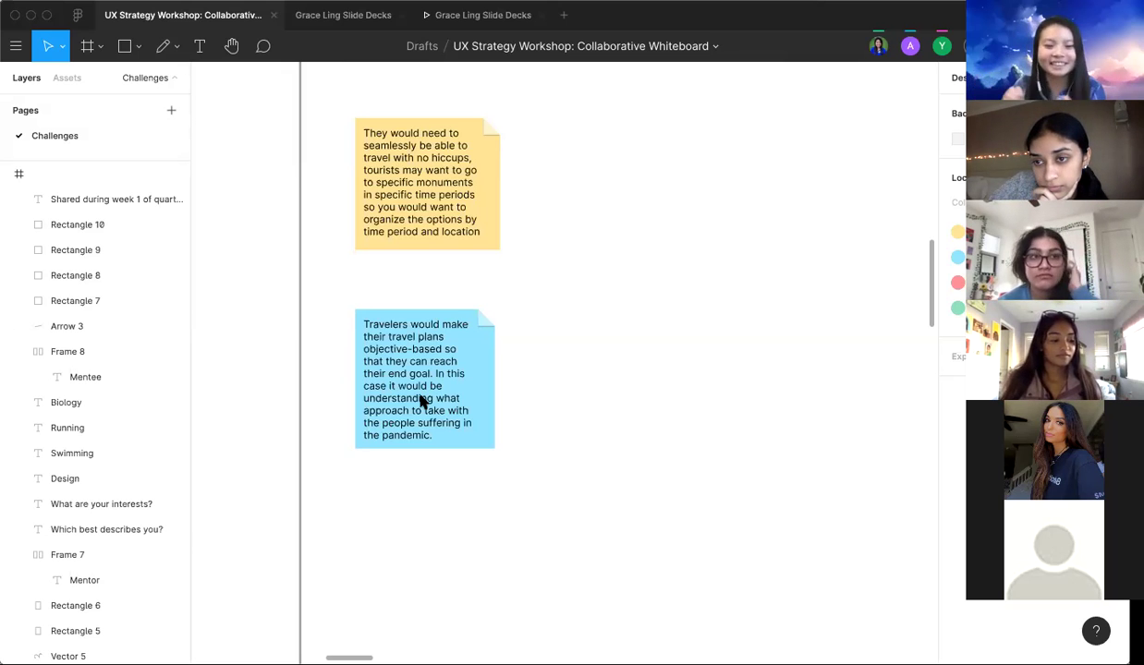
Step: Read the yellow and blue idea sticky notes under What? on the time-travel whiteboard
scroll(478, 375, right, 5)
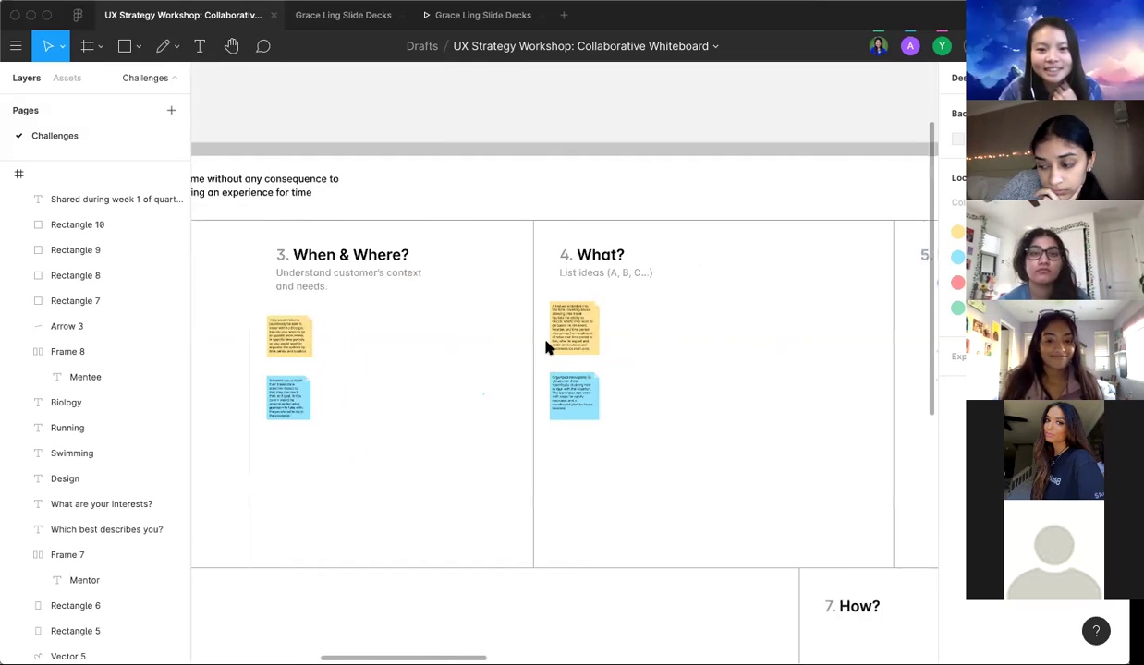
ctrl+scroll(630, 317, up, 5)
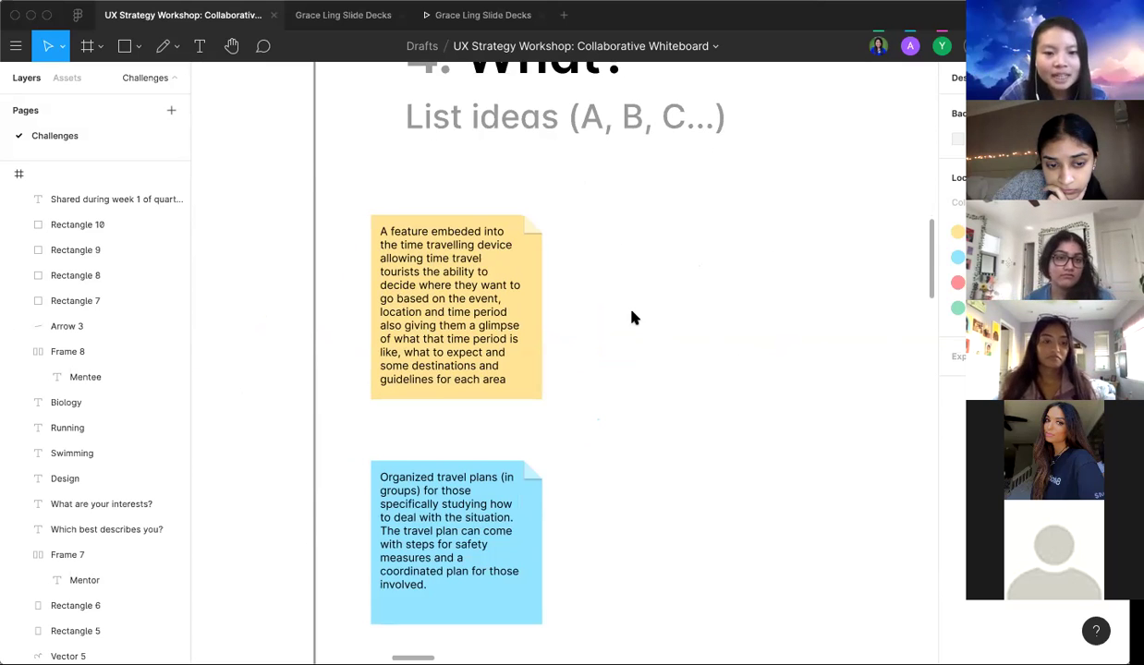
scroll(632, 318, up, 5)
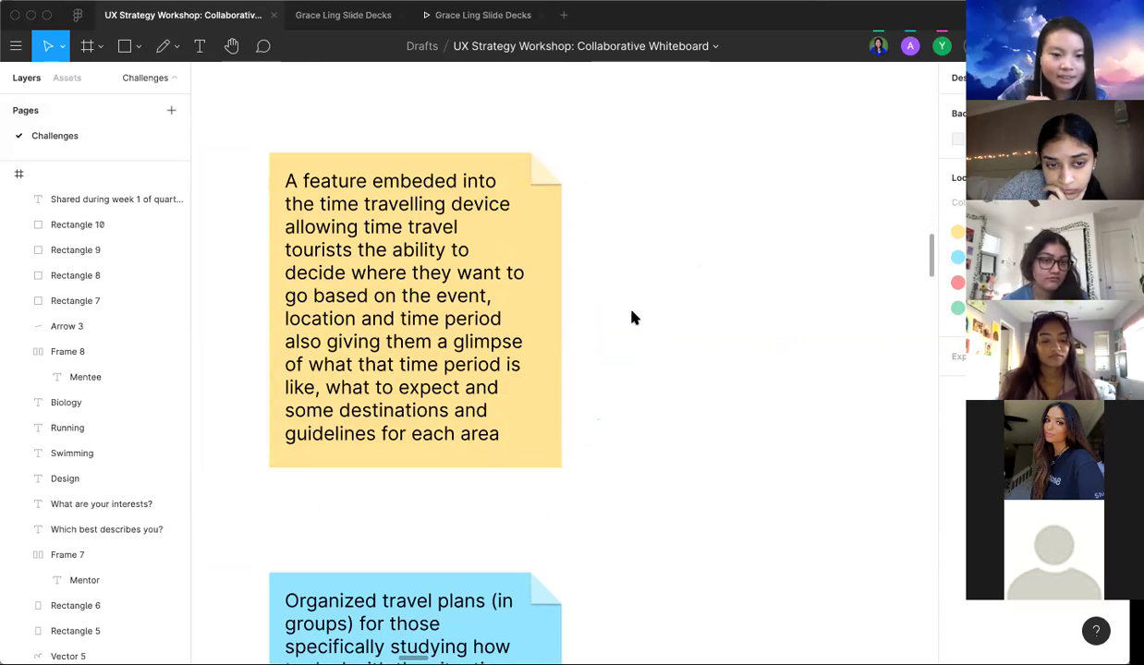
scroll(632, 318, down, 5)
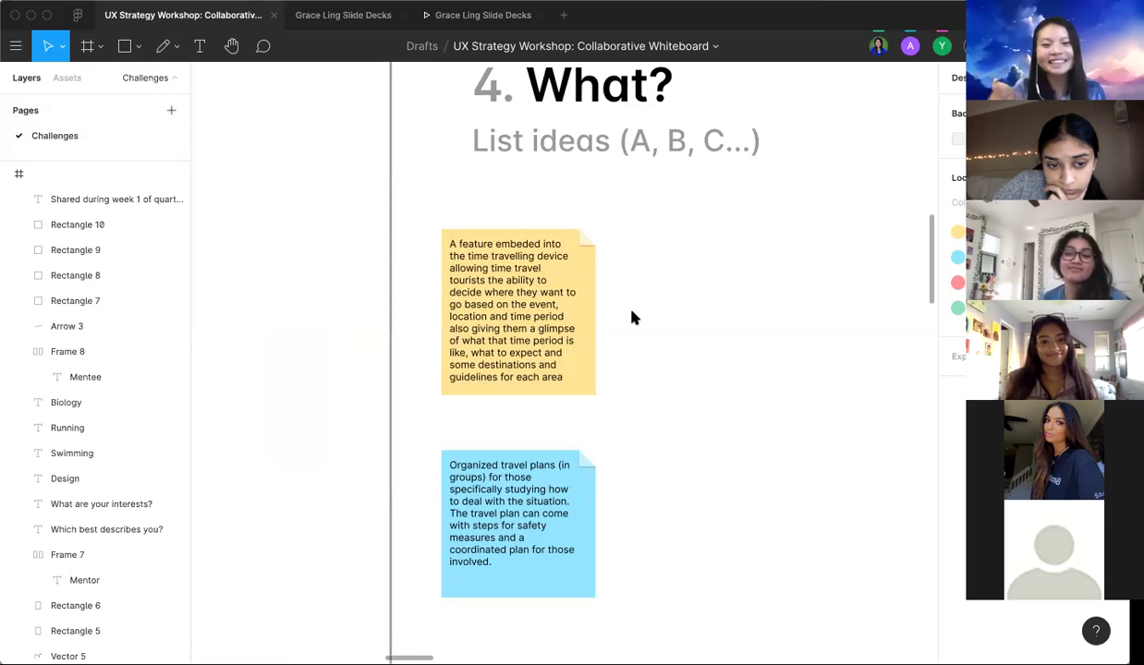
Step: Read the remaining What? ideas and check the Prioritize, choose idea section on the time-travel whiteboard
scroll(633, 316, down, 2)
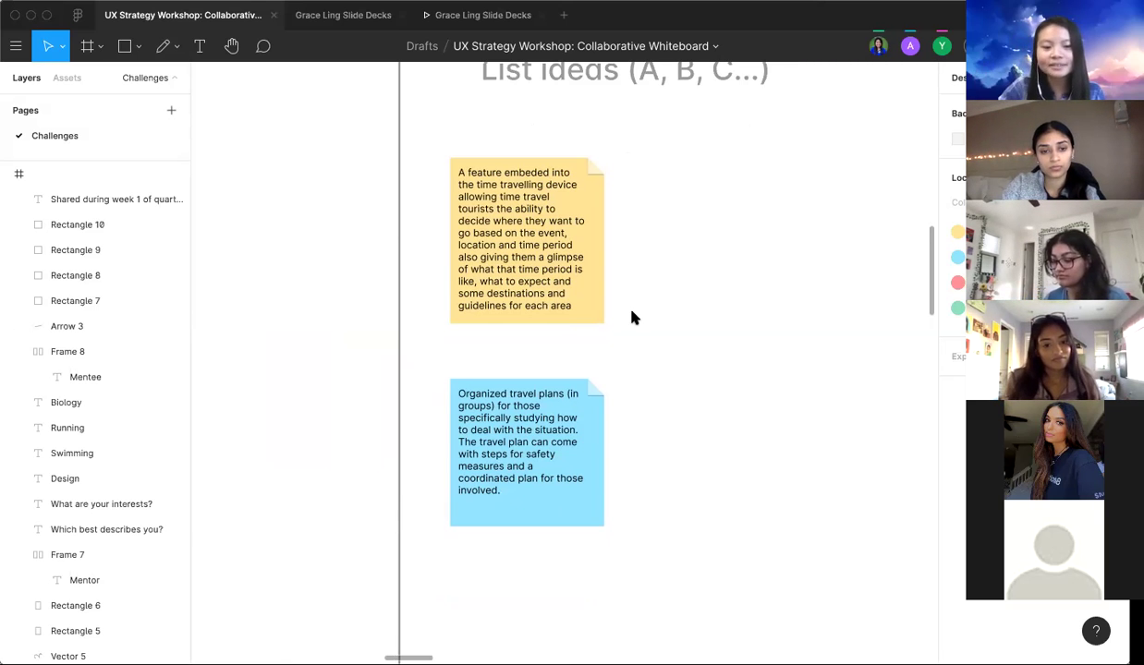
scroll(631, 318, down, 5)
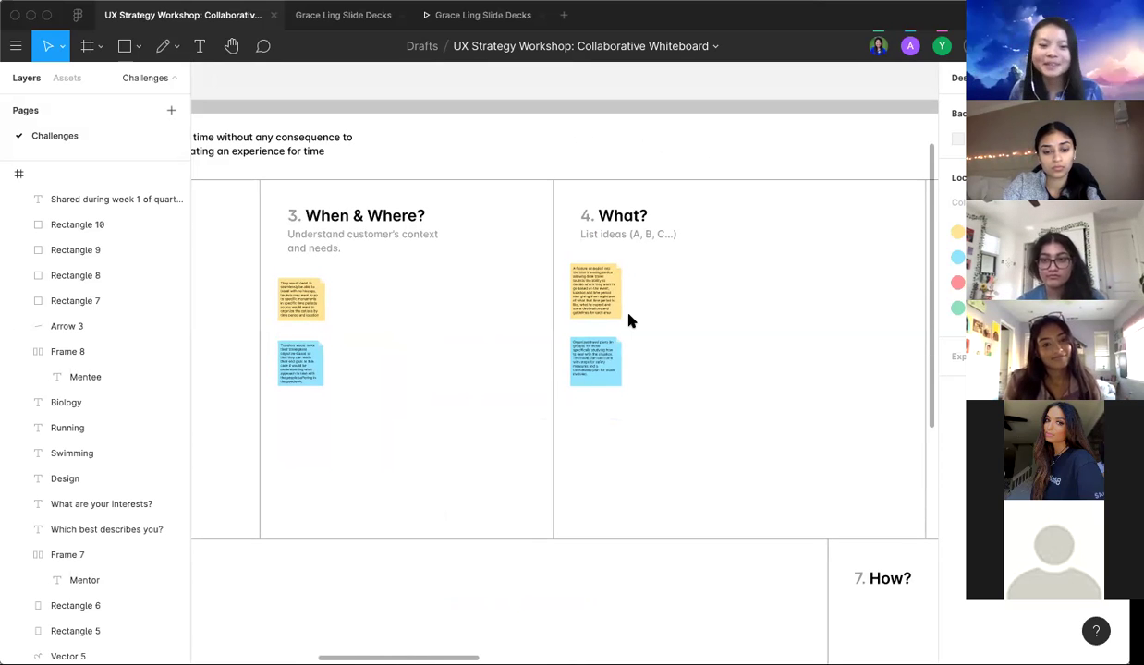
scroll(628, 321, right, 10)
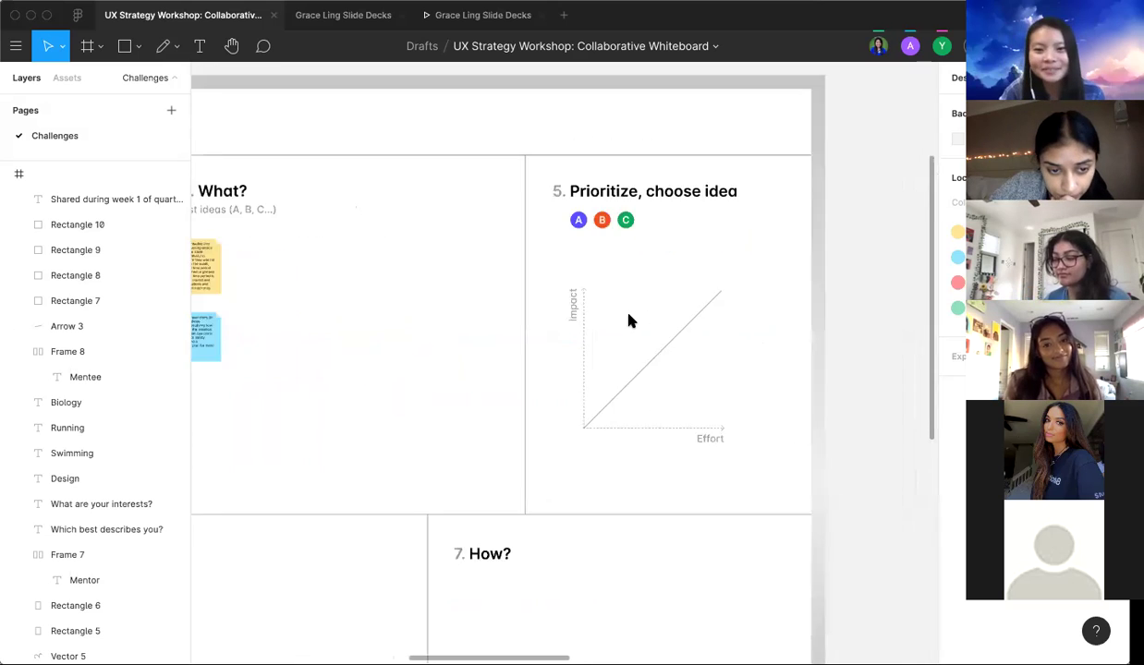
scroll(628, 321, down, 2)
scroll(628, 321, down, 3)
scroll(628, 321, up, 1)
scroll(628, 321, left, 4)
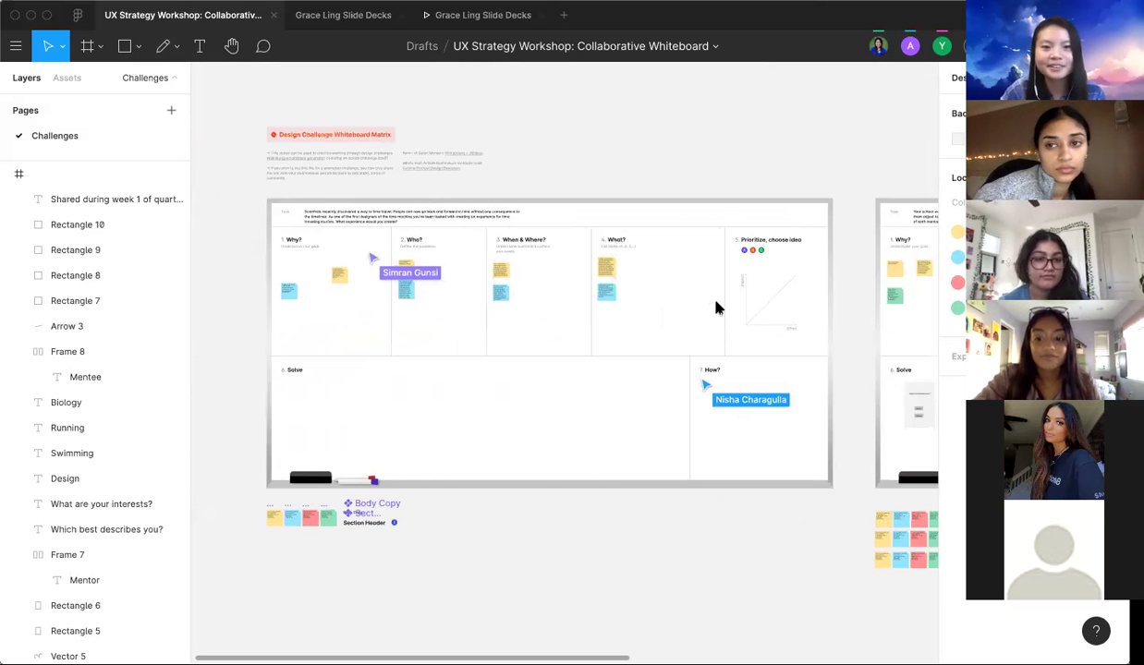
scroll(576, 351, right, 4)
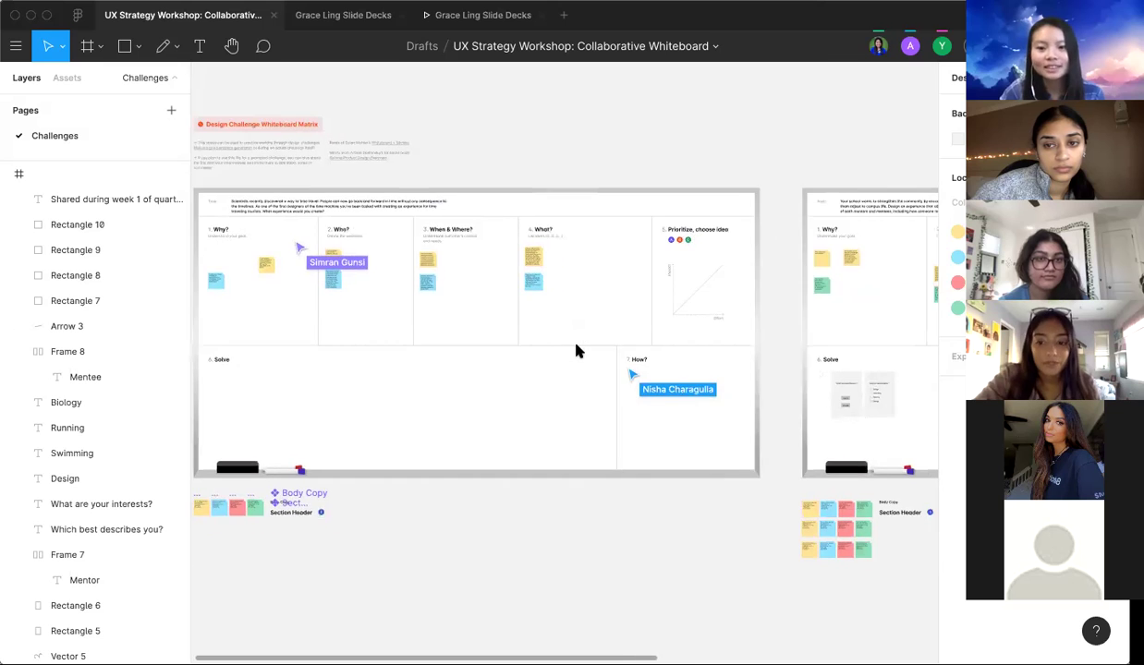
scroll(576, 351, right, 6)
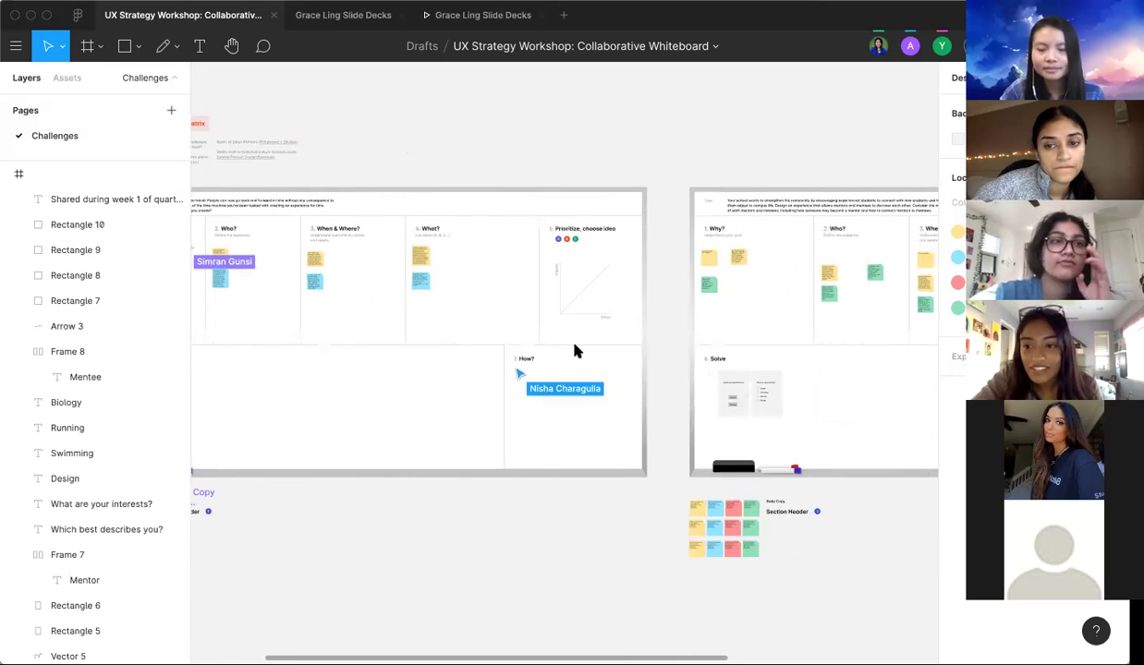
scroll(576, 351, left, 7)
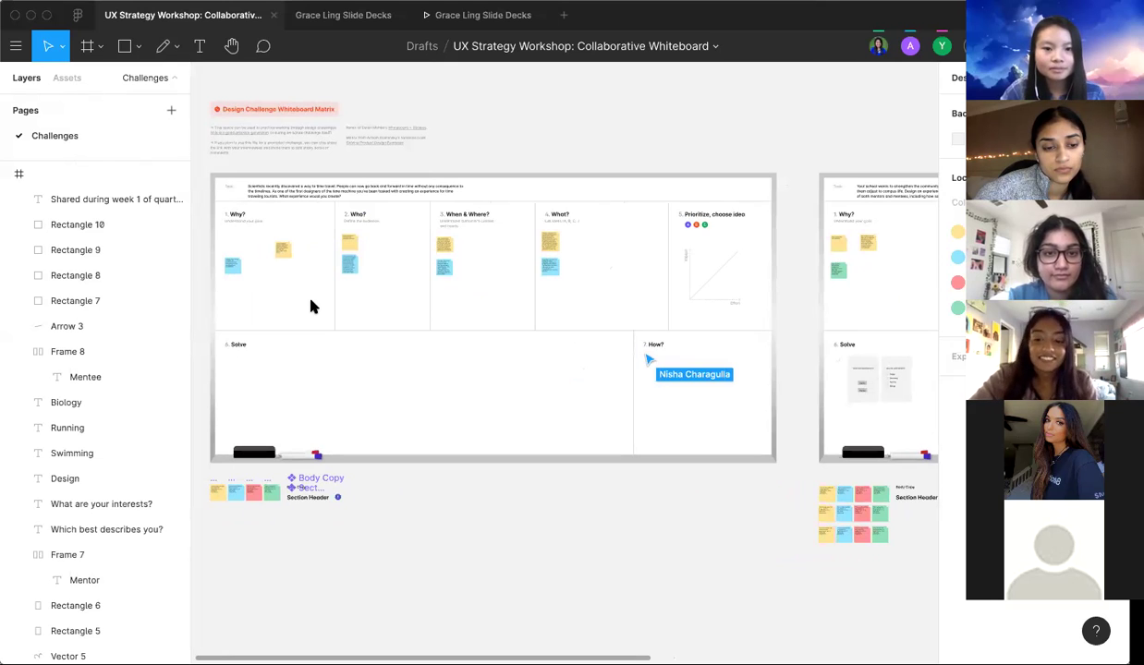
scroll(311, 307, right, 5)
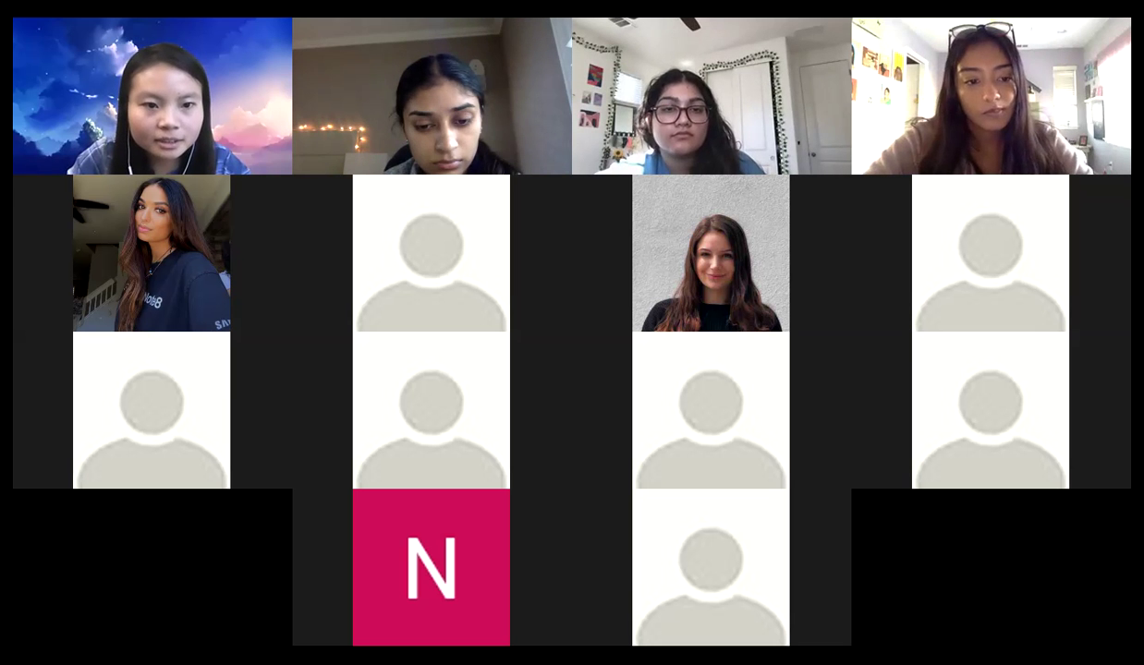
Step: Switch to the portfolio website in the browser, open the Electronic Arts case study, and read its introduction and Objective
scroll(612, 489, down, 10)
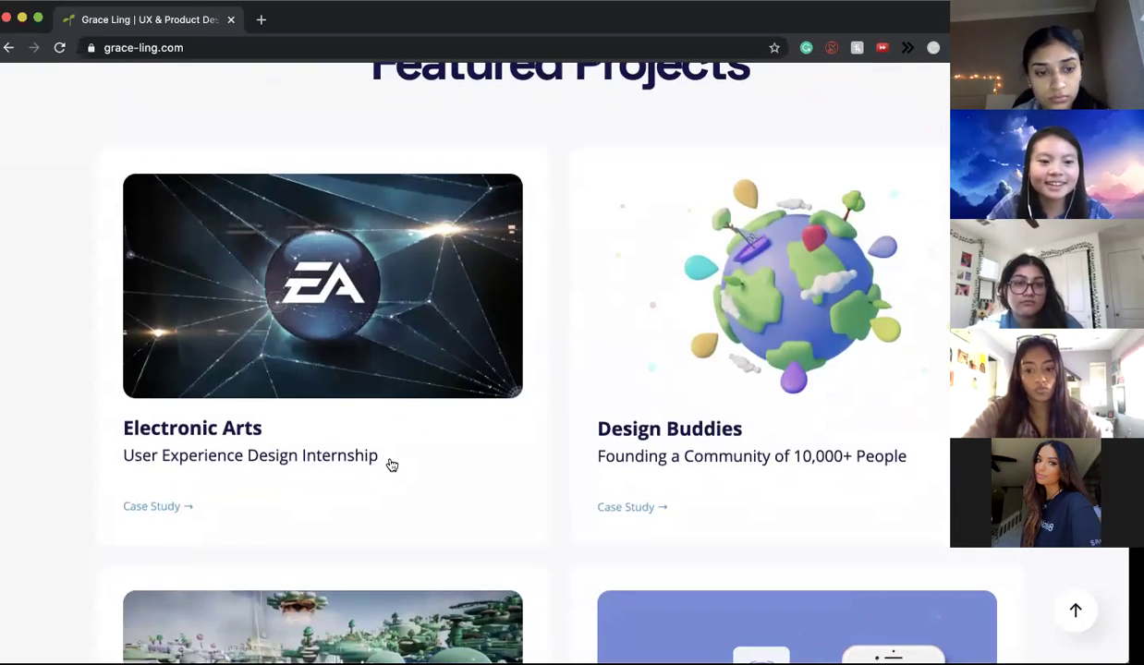
click(390, 462)
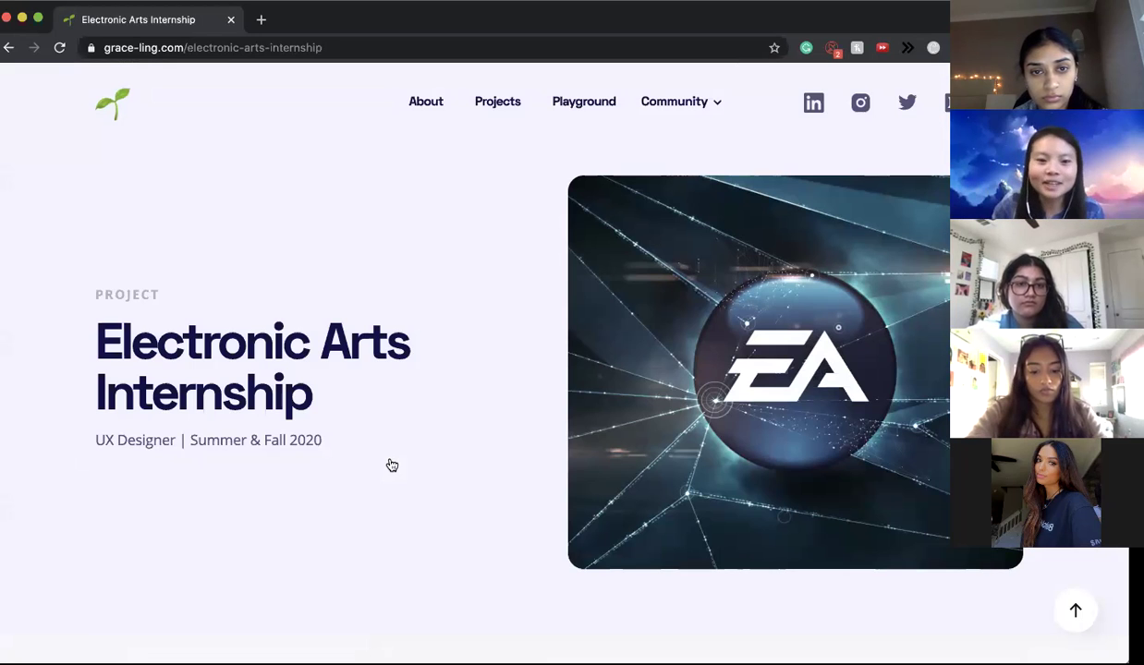
scroll(392, 465, down, 6)
scroll(392, 465, down, 2)
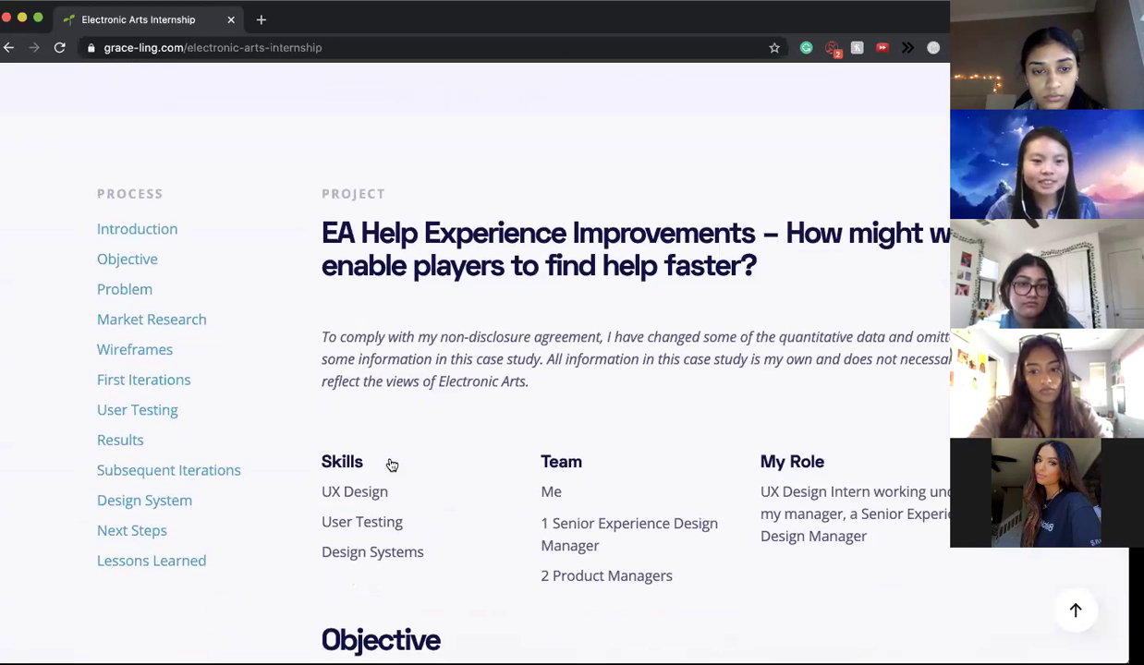
scroll(392, 465, down, 5)
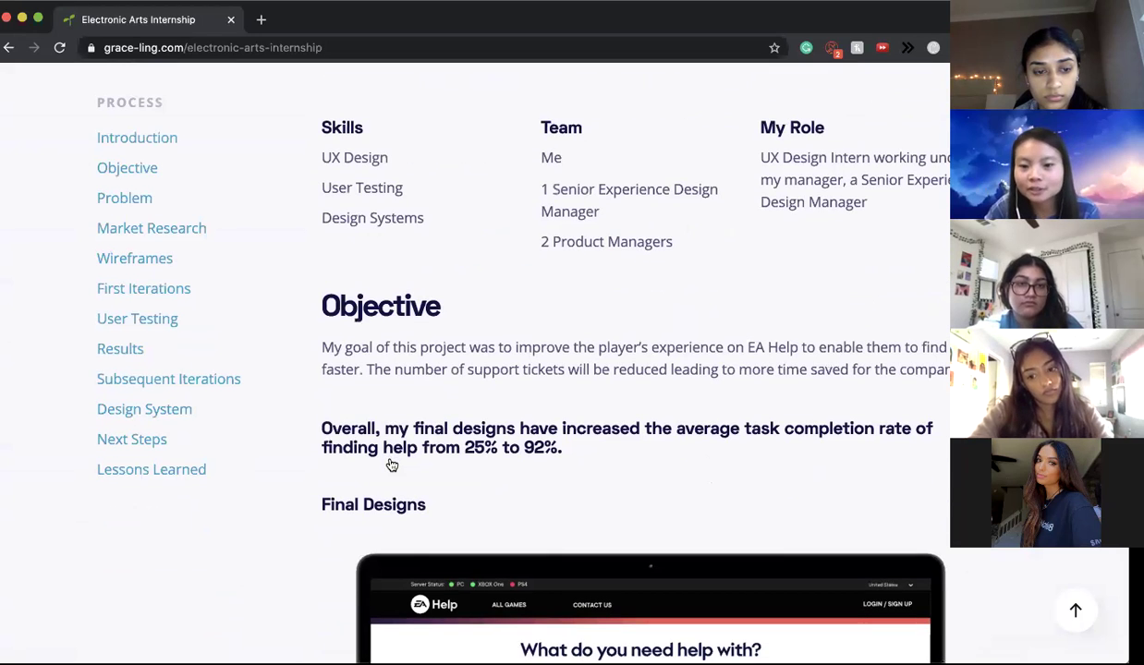
scroll(390, 458, up, 1)
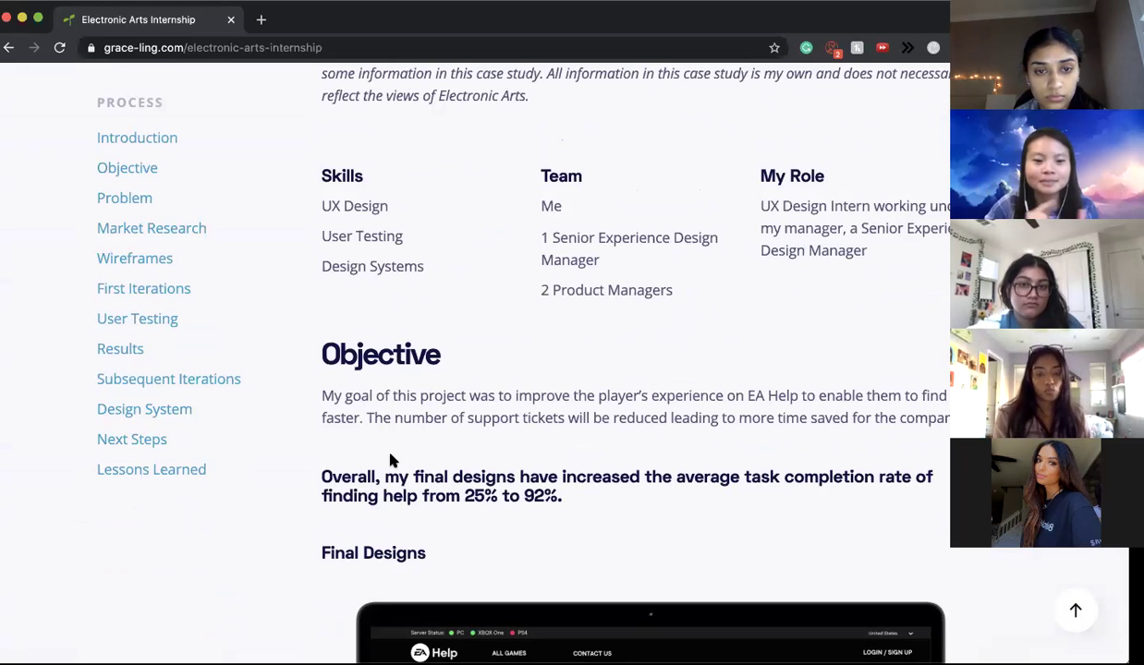
Step: View the case study's Final Designs and read its Problem section with the player statistics and goal
scroll(390, 459, down, 10)
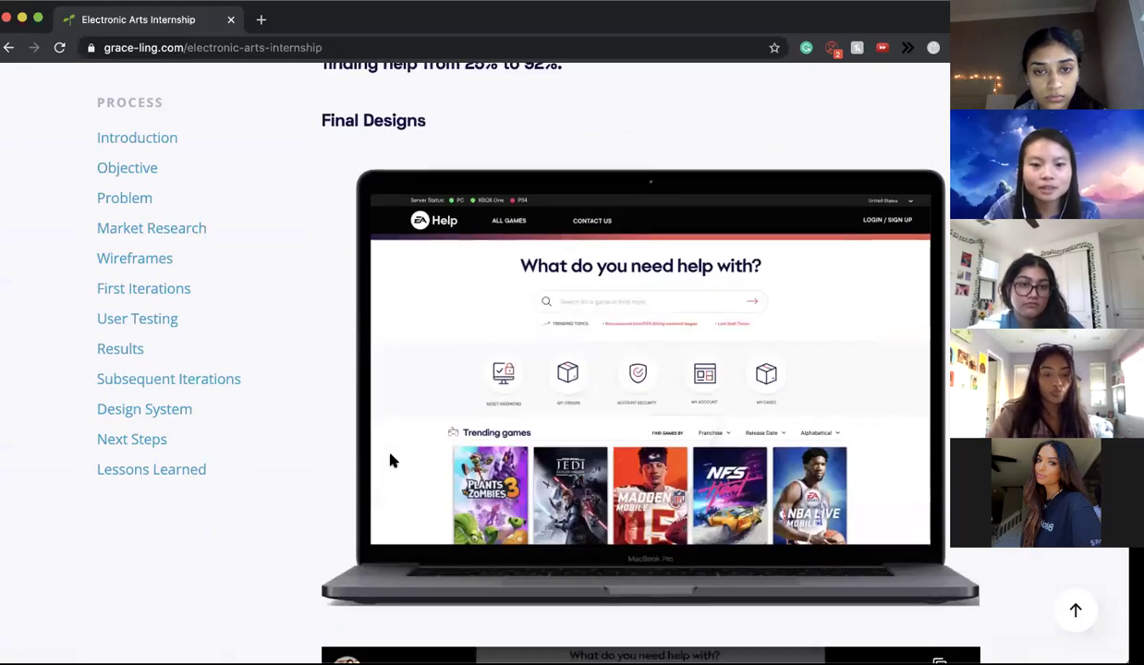
scroll(390, 459, down, 8)
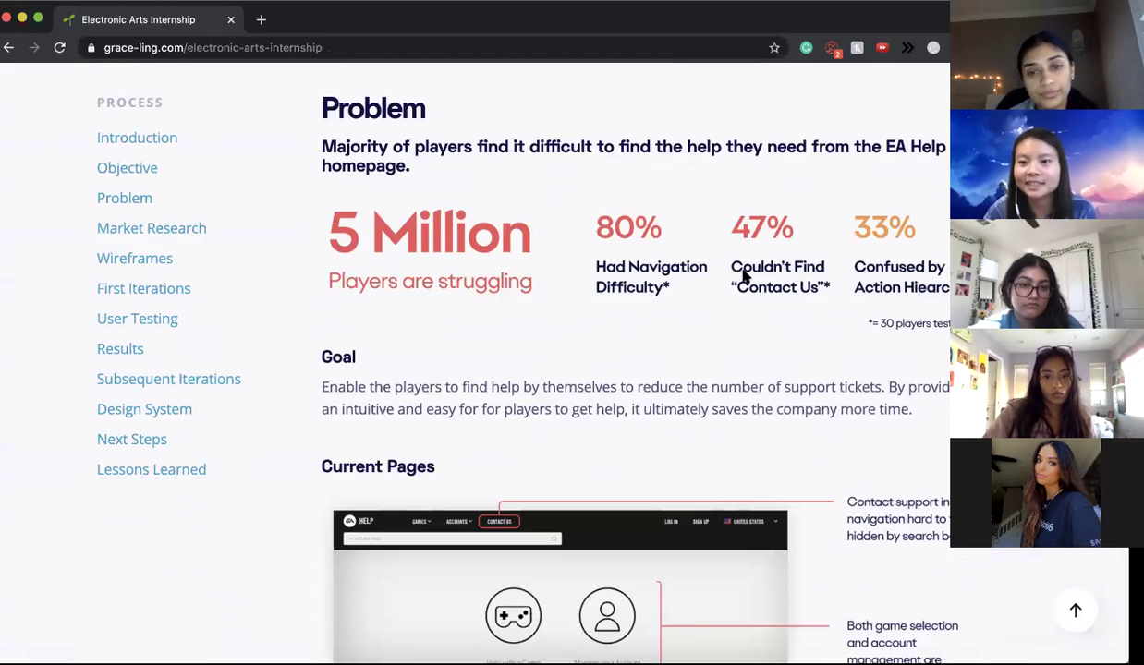
scroll(744, 274, down, 2)
Step: Find the Market Research section of the Electronic Arts case study and read its competitive analysis and takeaways
scroll(744, 275, down, 15)
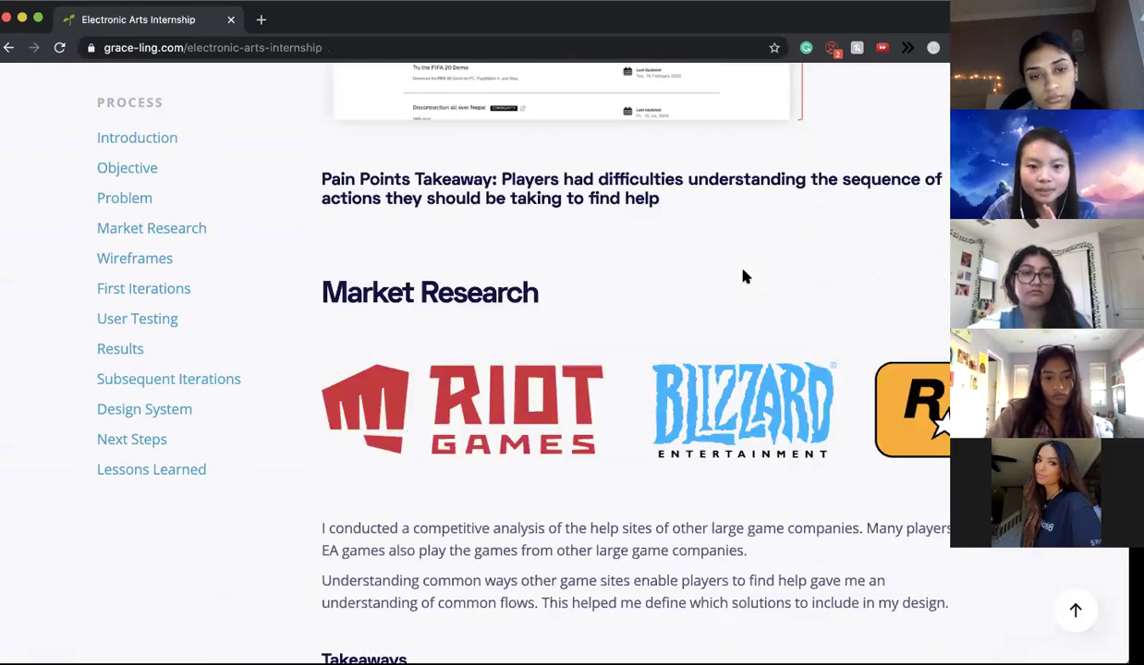
scroll(744, 274, down, 6)
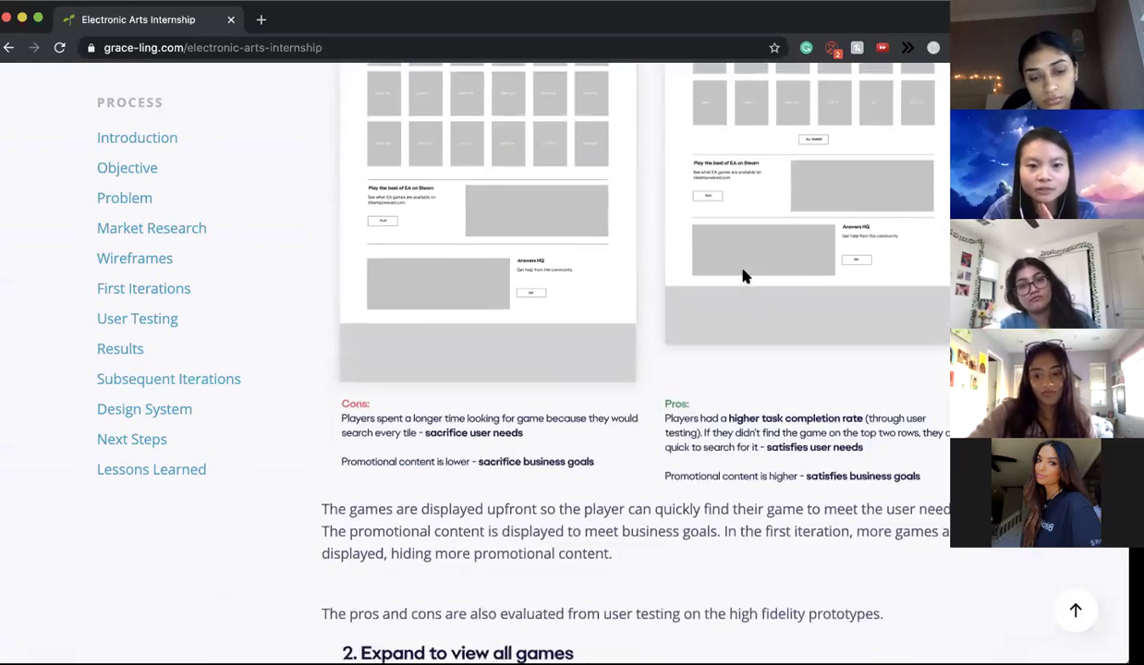
scroll(744, 275, up, 12)
scroll(744, 274, up, 5)
scroll(744, 275, down, 4)
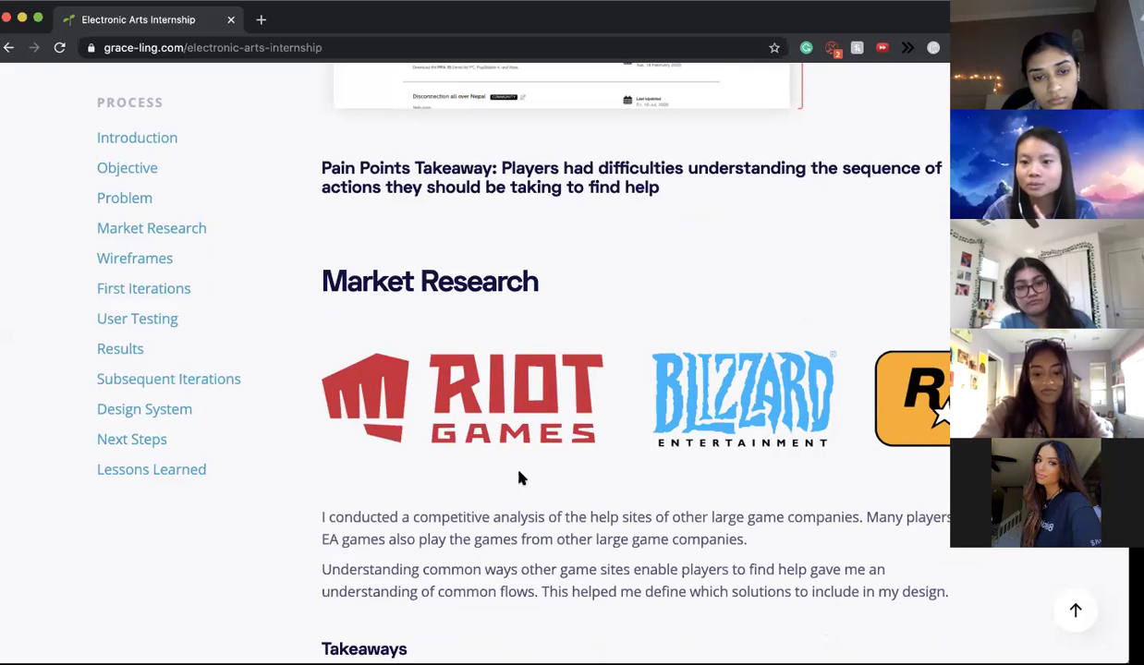
scroll(520, 476, down, 5)
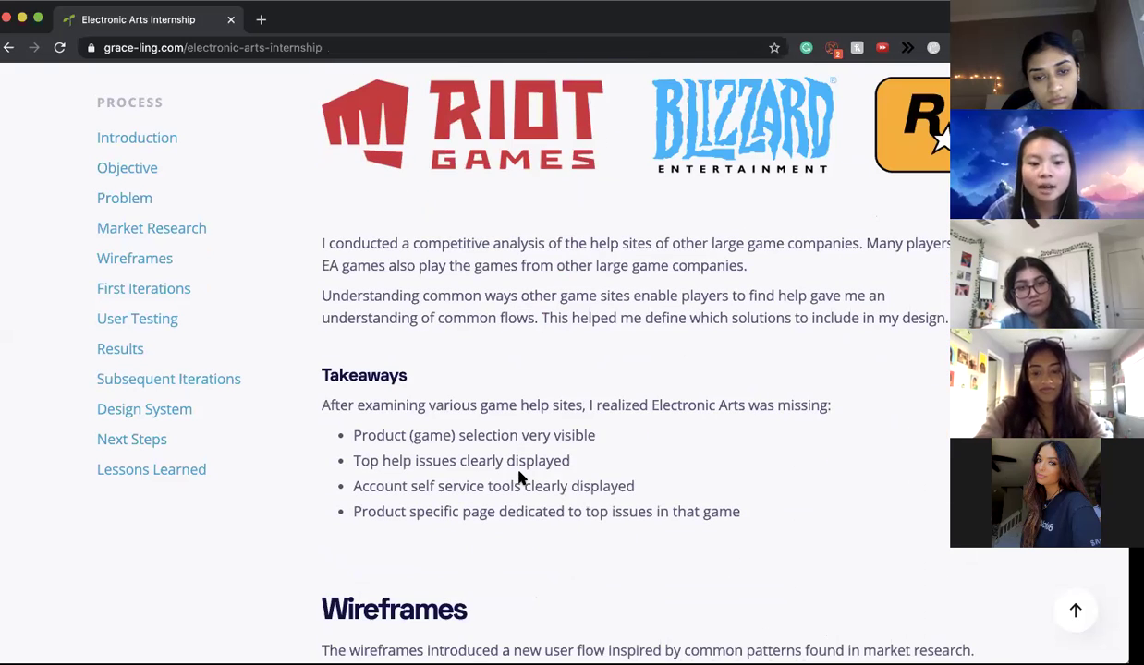
Step: Examine the Wireframes section, comparing the "View all games" and "Expand to view all games" home page iterations with their pros and cons
scroll(472, 483, down, 6)
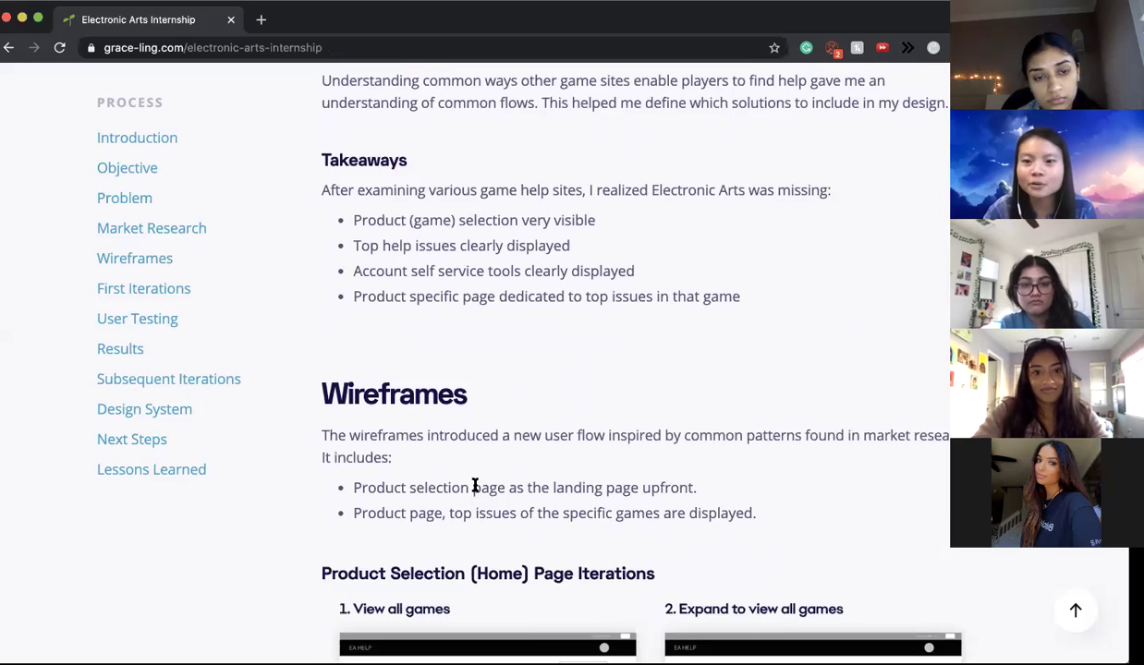
scroll(452, 326, down, 4)
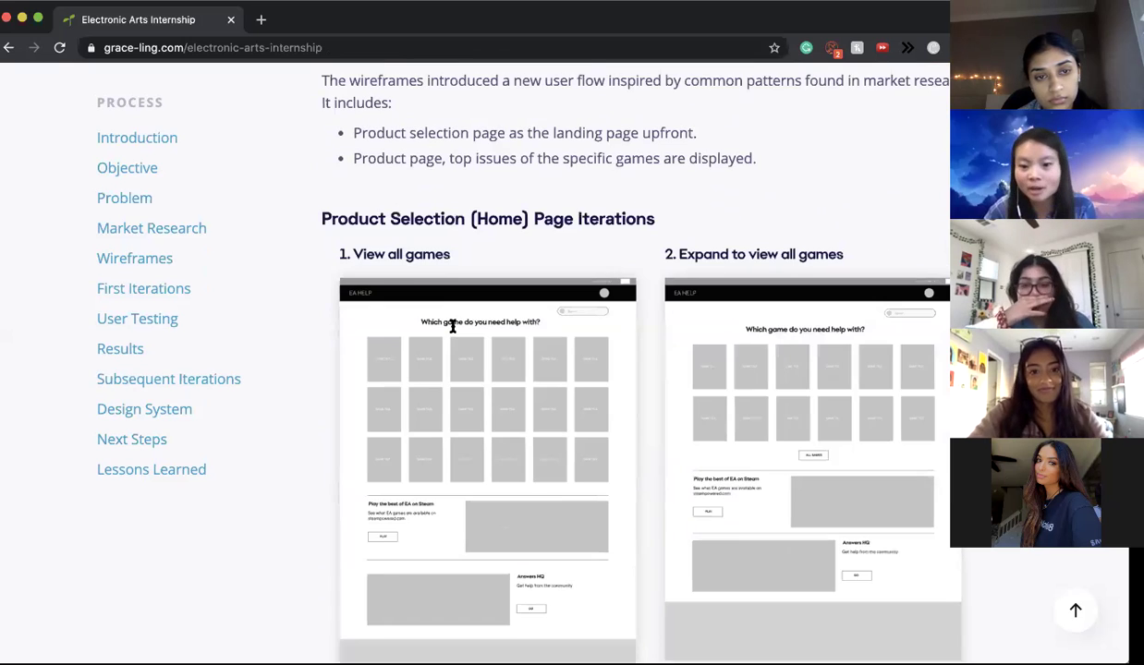
scroll(450, 345, down, 4)
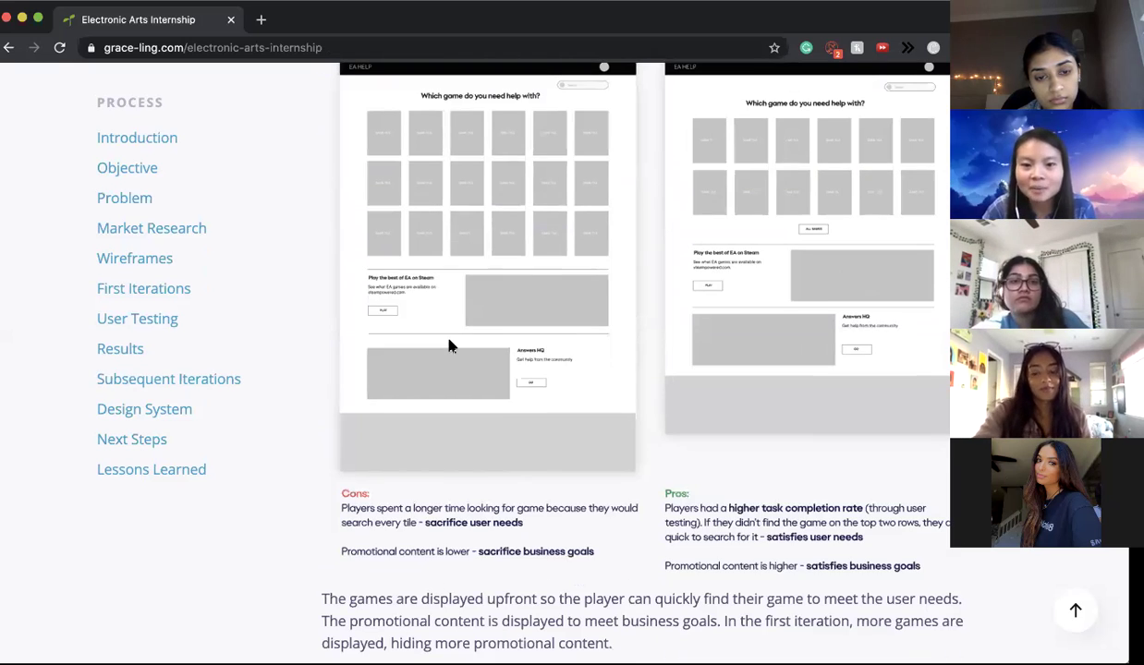
scroll(450, 346, down, 9)
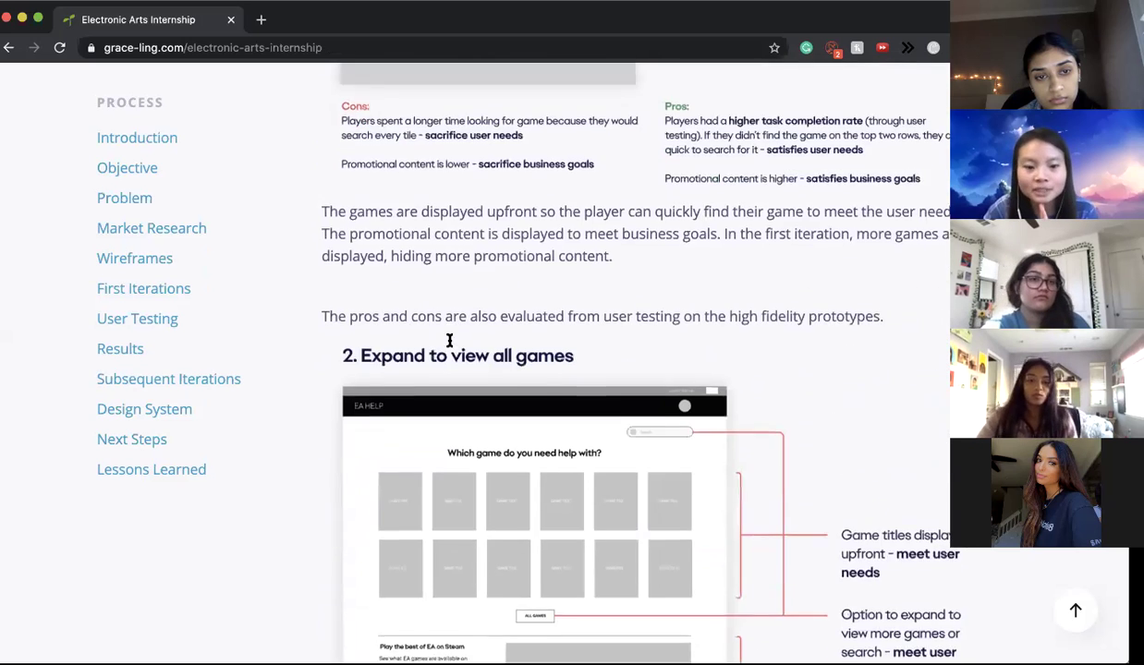
scroll(441, 333, down, 2)
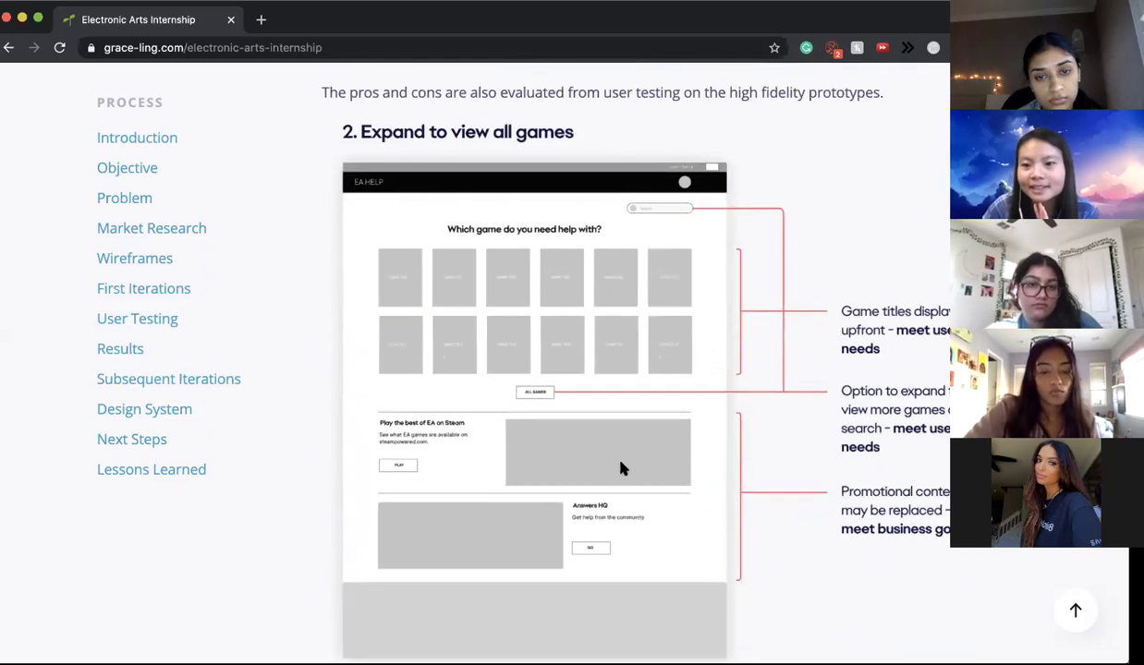
scroll(620, 468, down, 2)
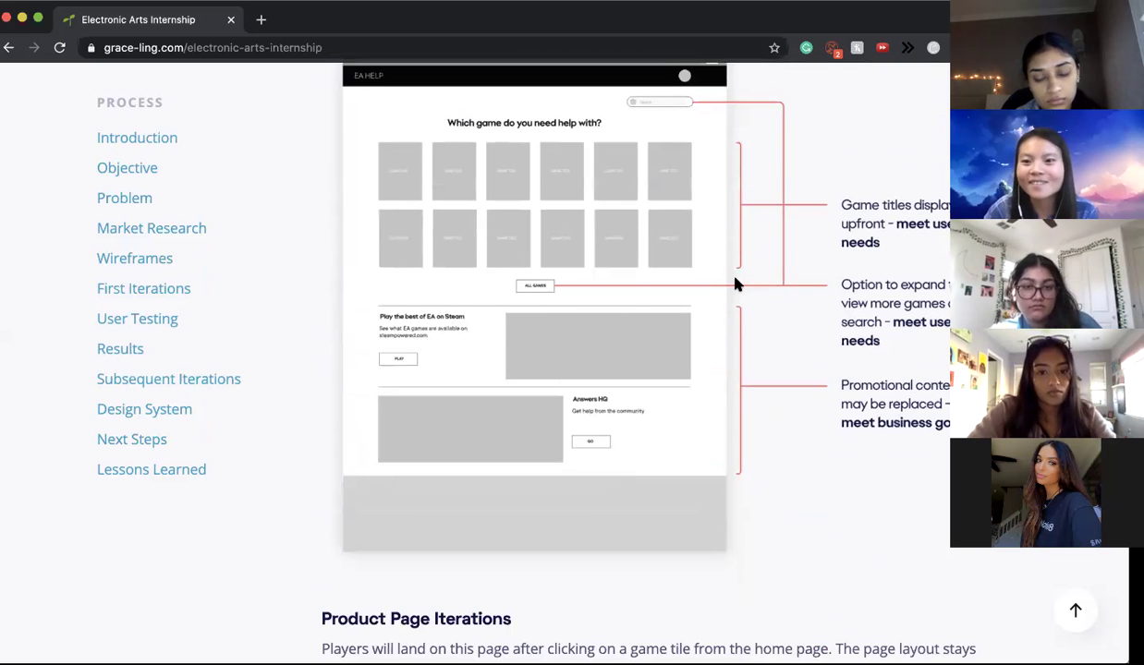
scroll(846, 370, down, 5)
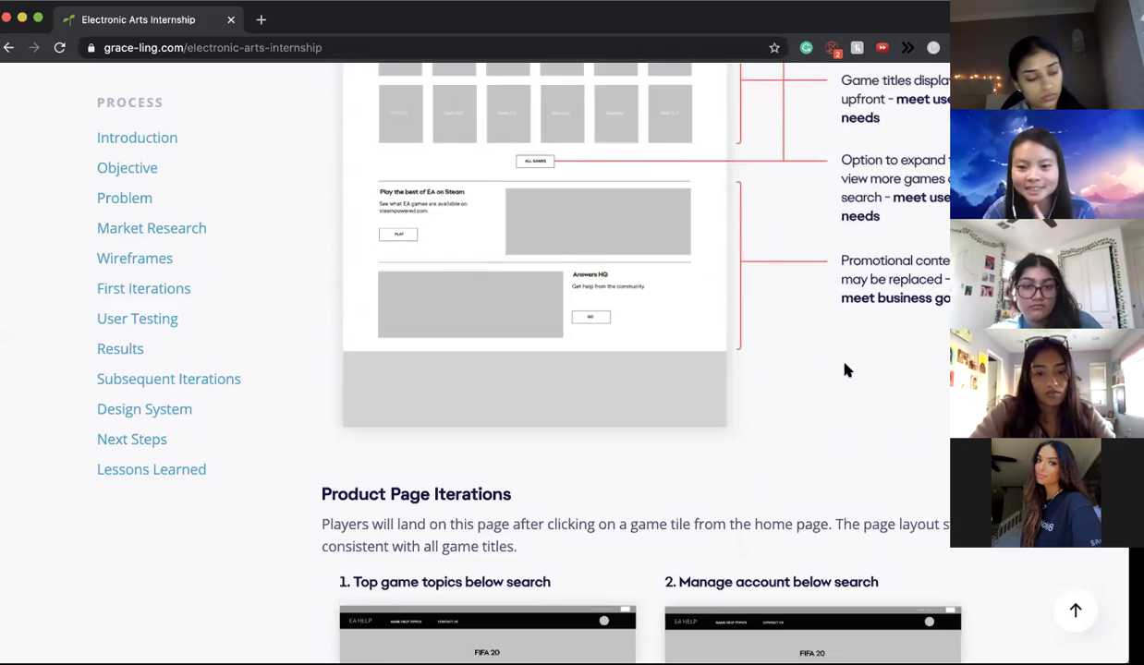
Step: View the First Iterations mockups and read the User Testing section's goal, impact, metrics and tasks
scroll(846, 369, down, 20)
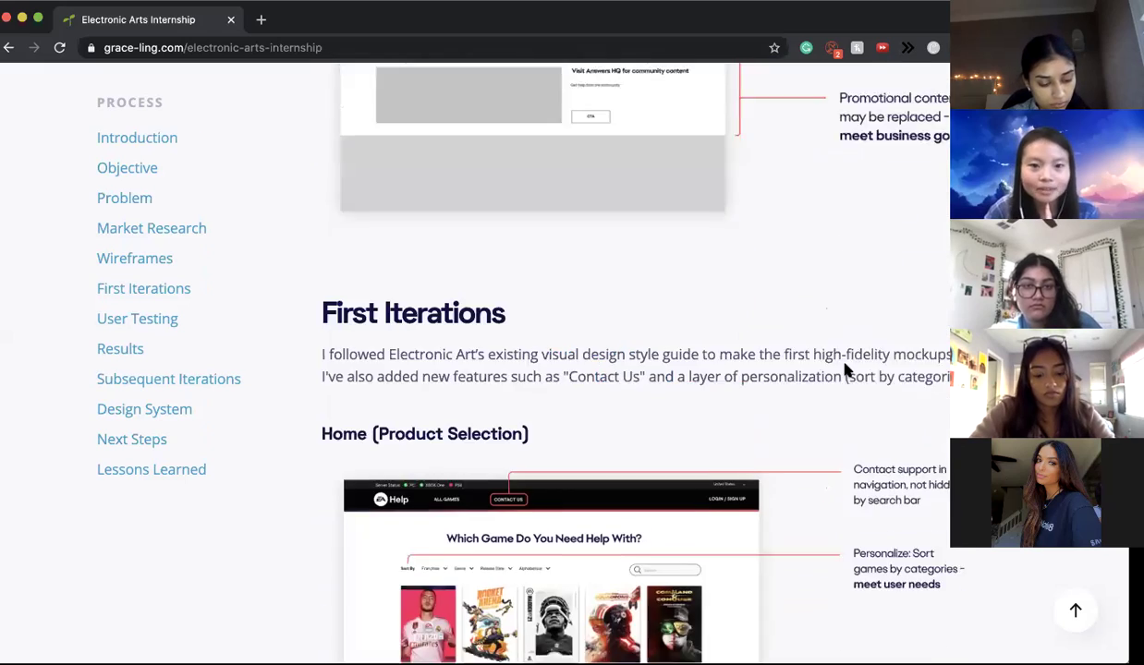
scroll(845, 370, down, 20)
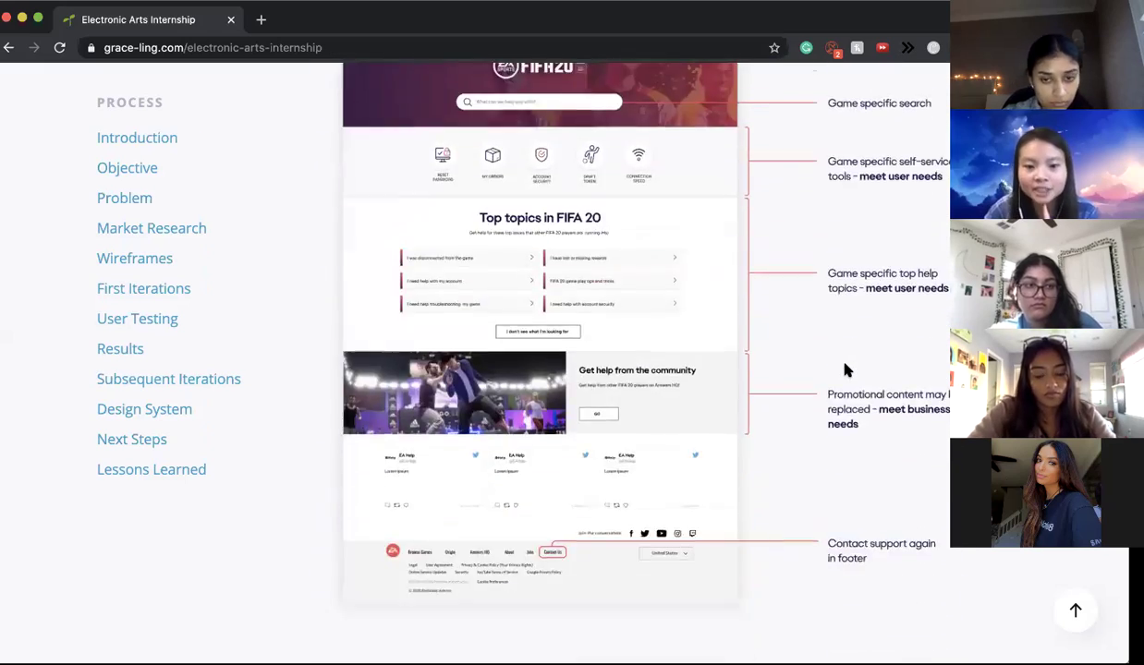
scroll(845, 369, down, 6)
scroll(846, 370, up, 3)
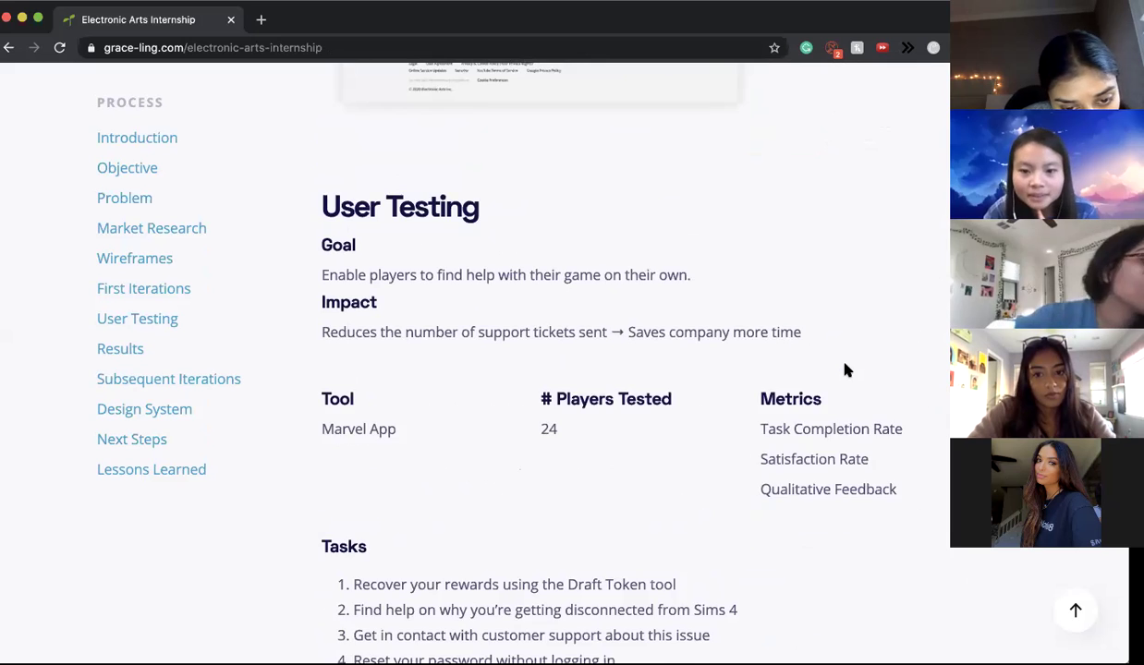
scroll(828, 369, down, 1)
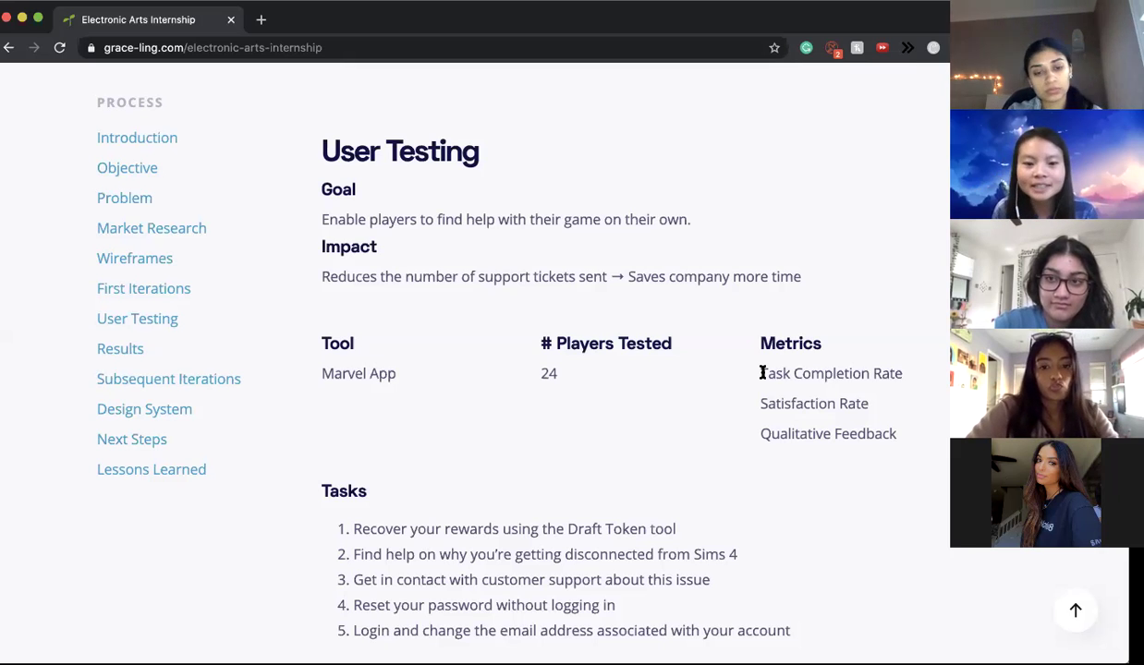
scroll(762, 373, down, 1)
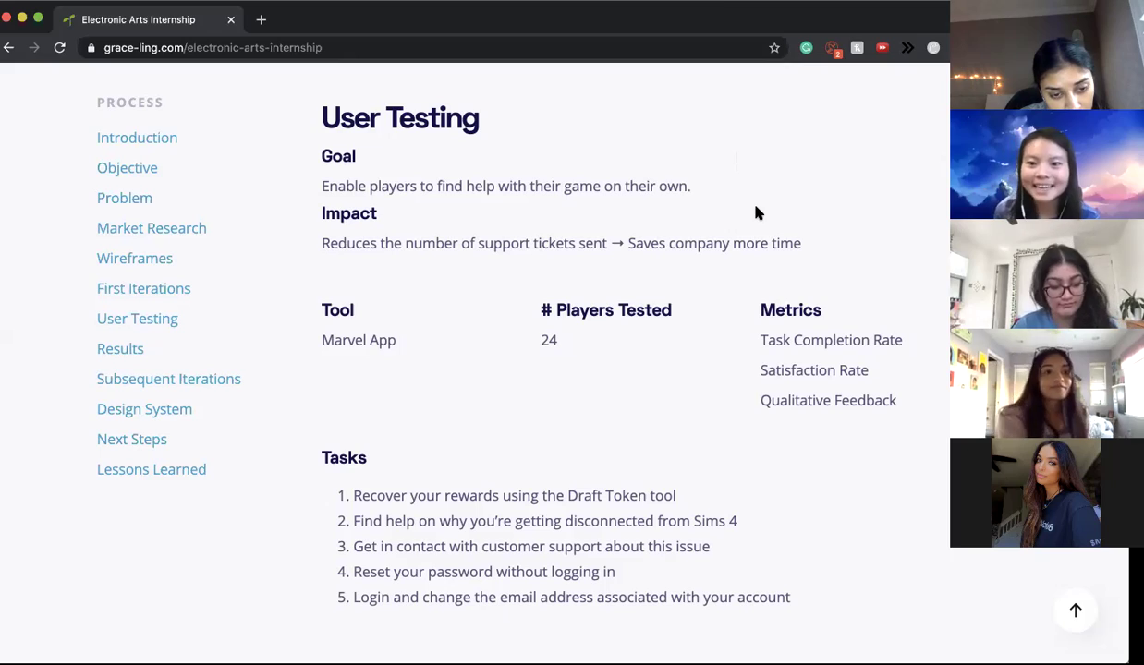
Step: Return to the portfolio's home page and bring up the Featured Projects section
scroll(429, 289, up, 20)
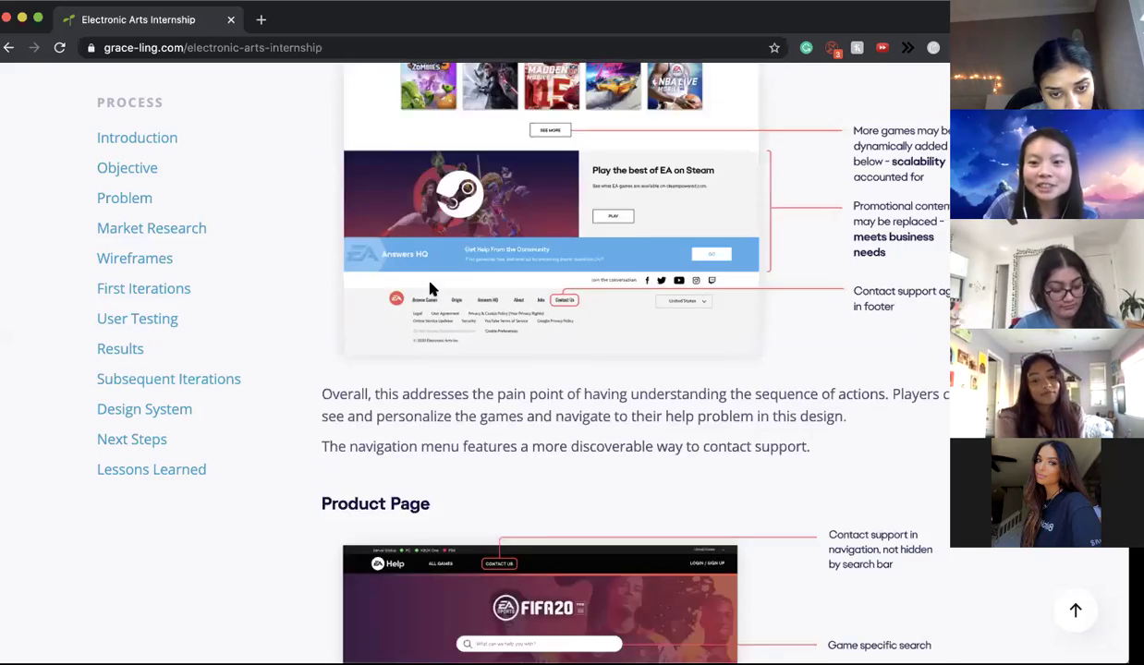
scroll(427, 282, up, 3)
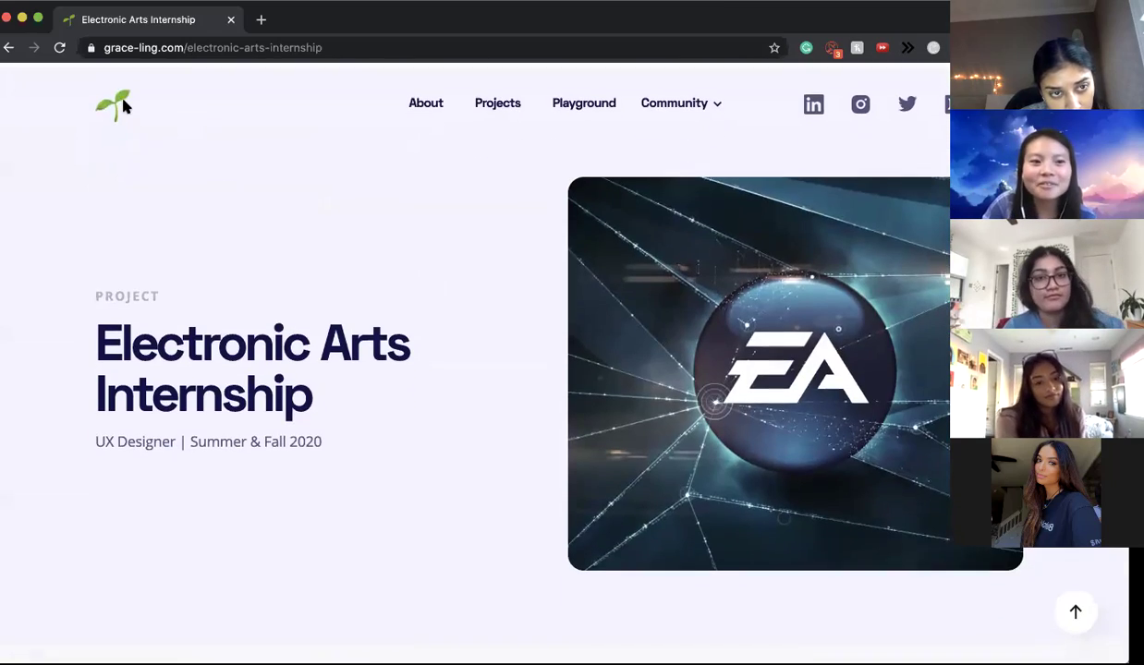
click(116, 102)
scroll(310, 370, down, 10)
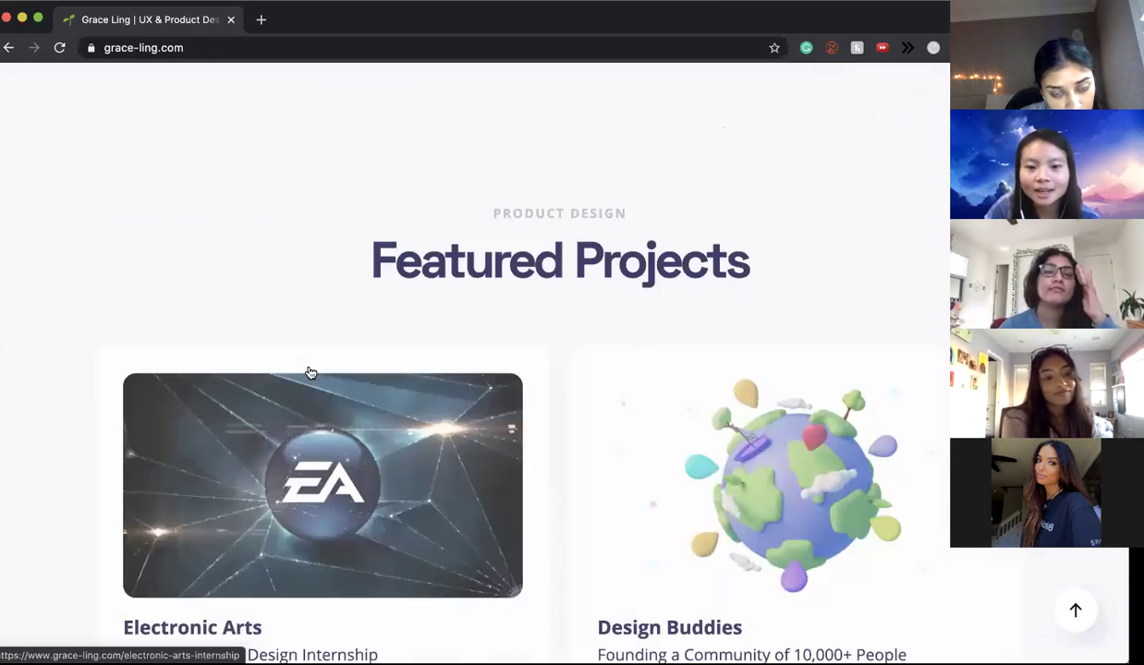
scroll(311, 372, up, 4)
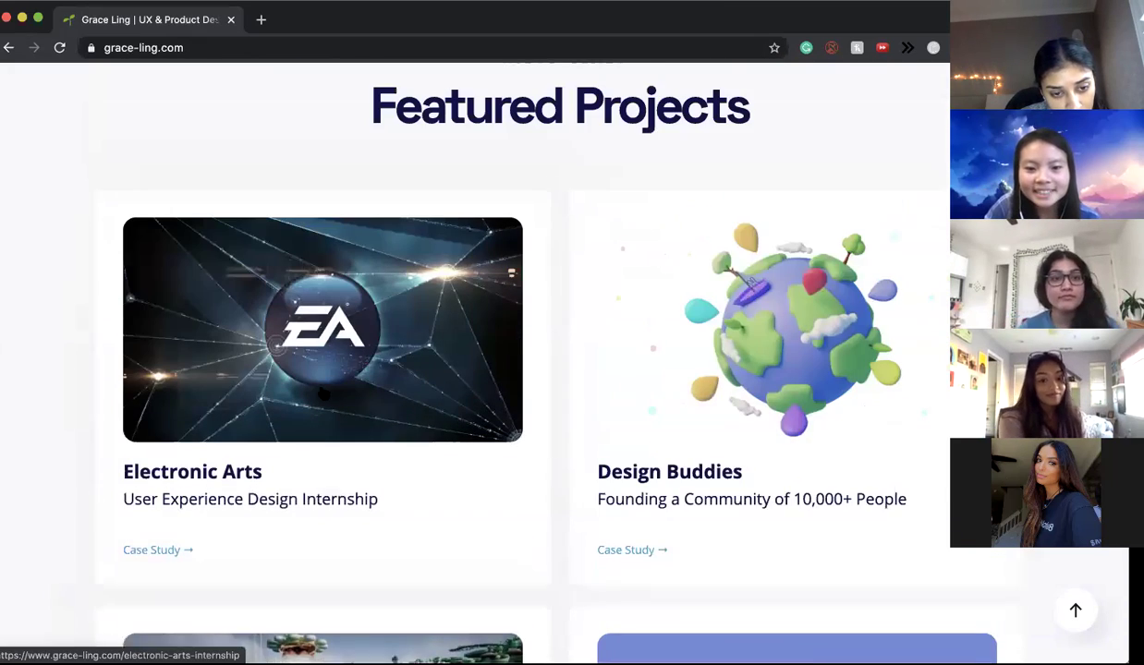
Step: Open the Design Buddies case study and read its project overview, mission statement, timeline and problem areas
click(622, 446)
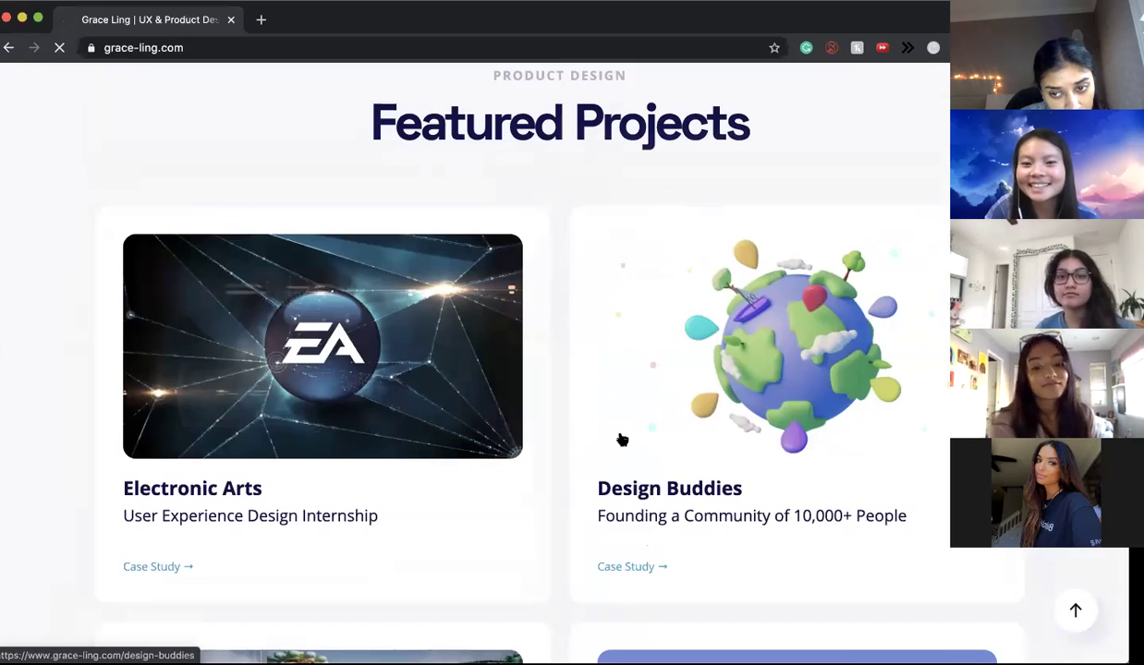
scroll(504, 442, down, 5)
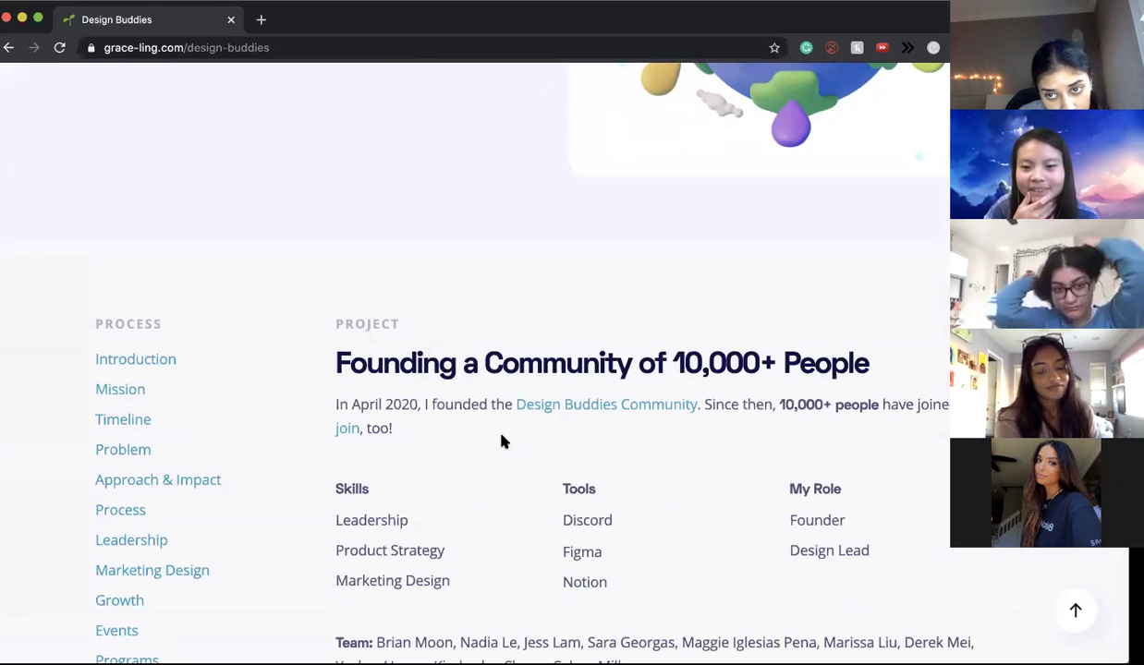
scroll(504, 441, down, 3)
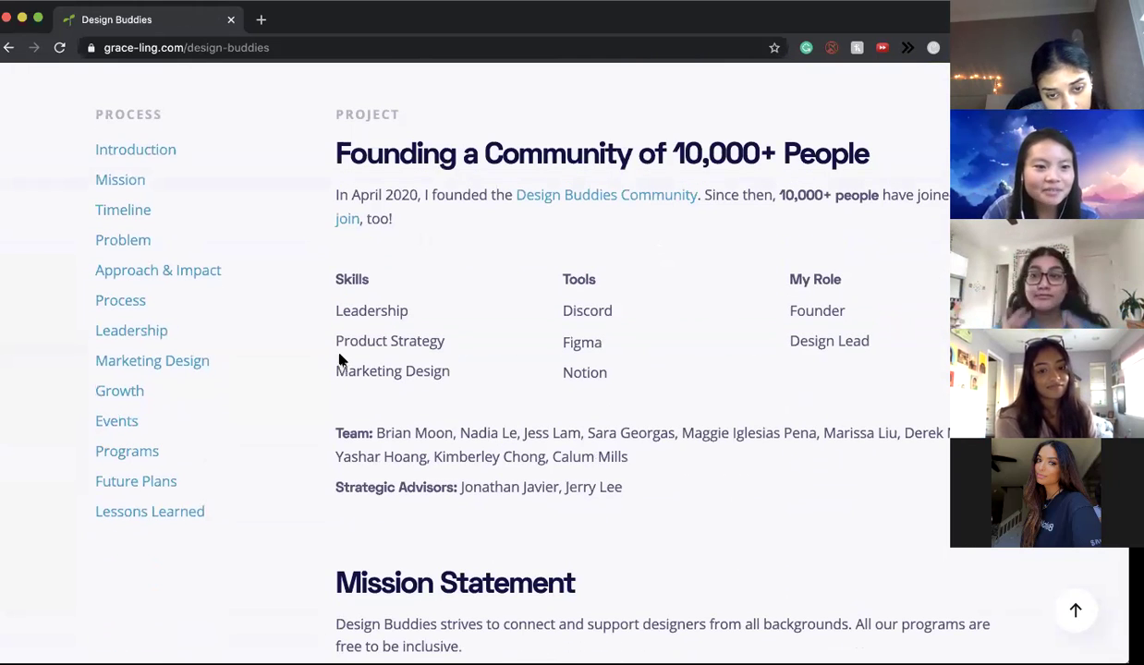
scroll(339, 361, down, 5)
scroll(339, 361, down, 10)
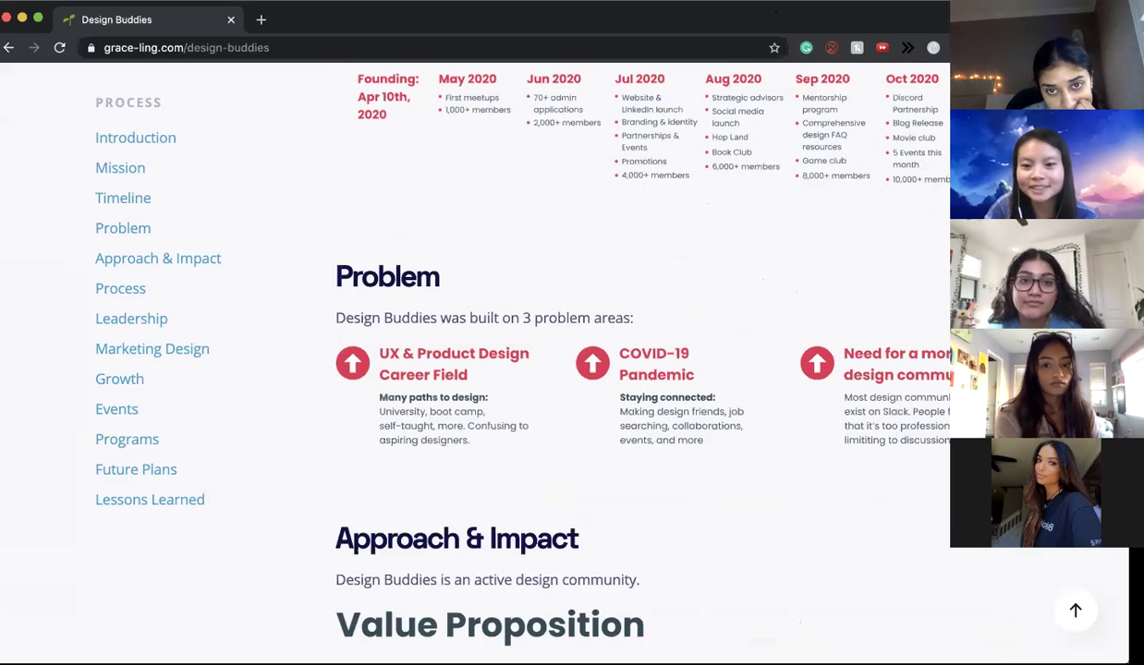
Step: Examine the Approach & Impact section, covering the value proposition, program highlights, channels and community impact figures
scroll(457, 307, down, 4)
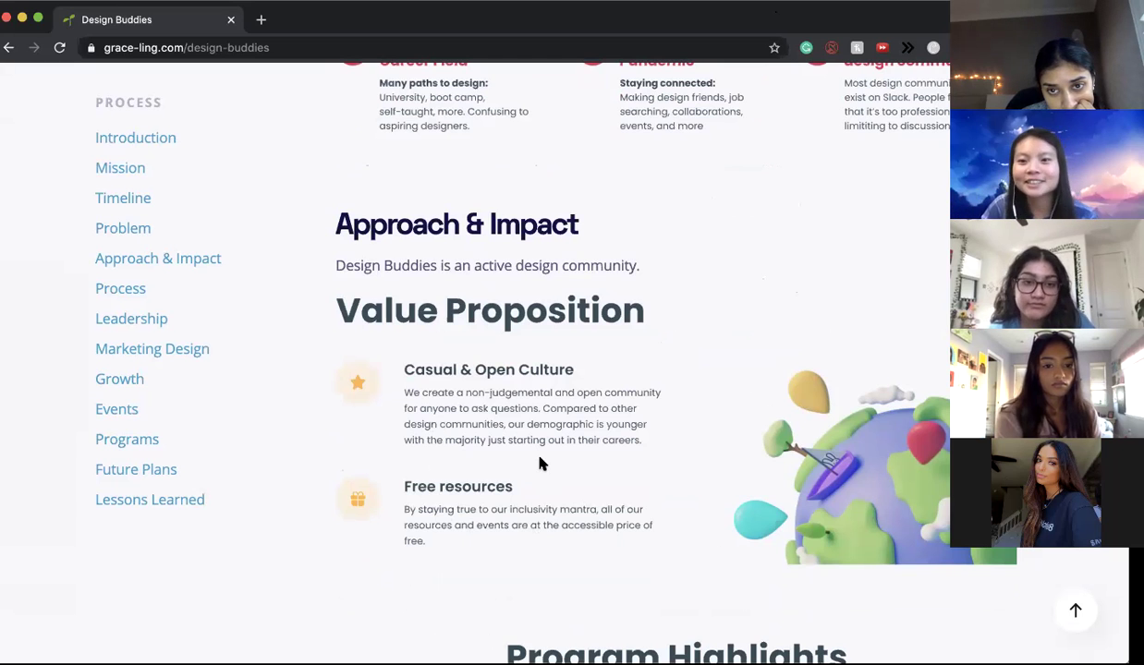
scroll(540, 464, down, 1)
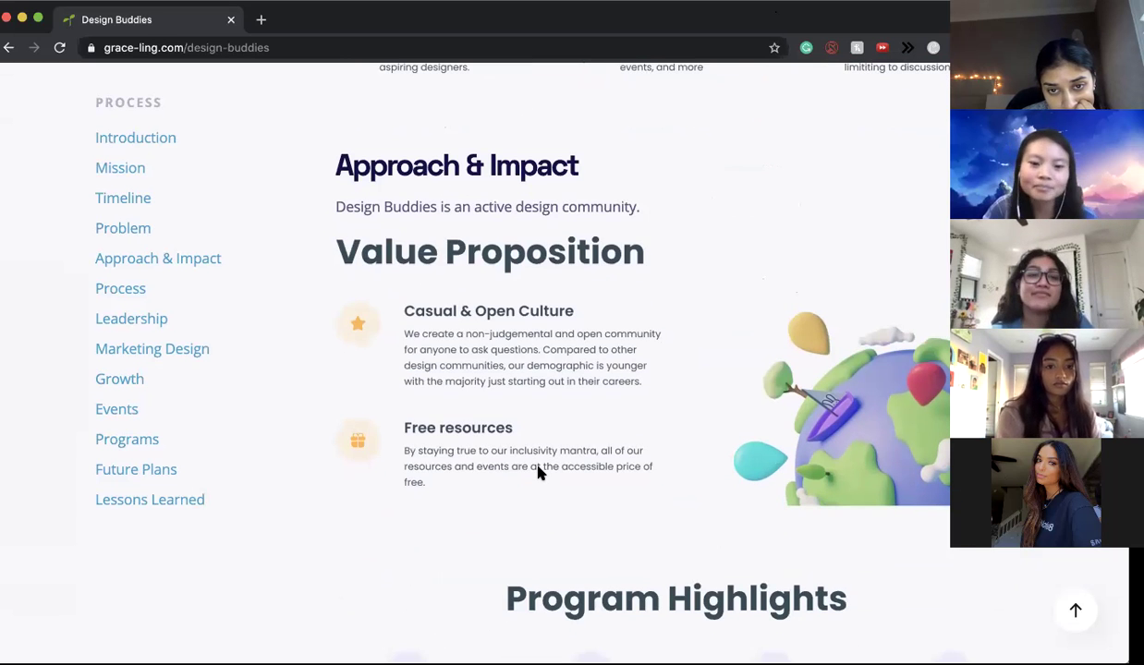
scroll(540, 474, down, 5)
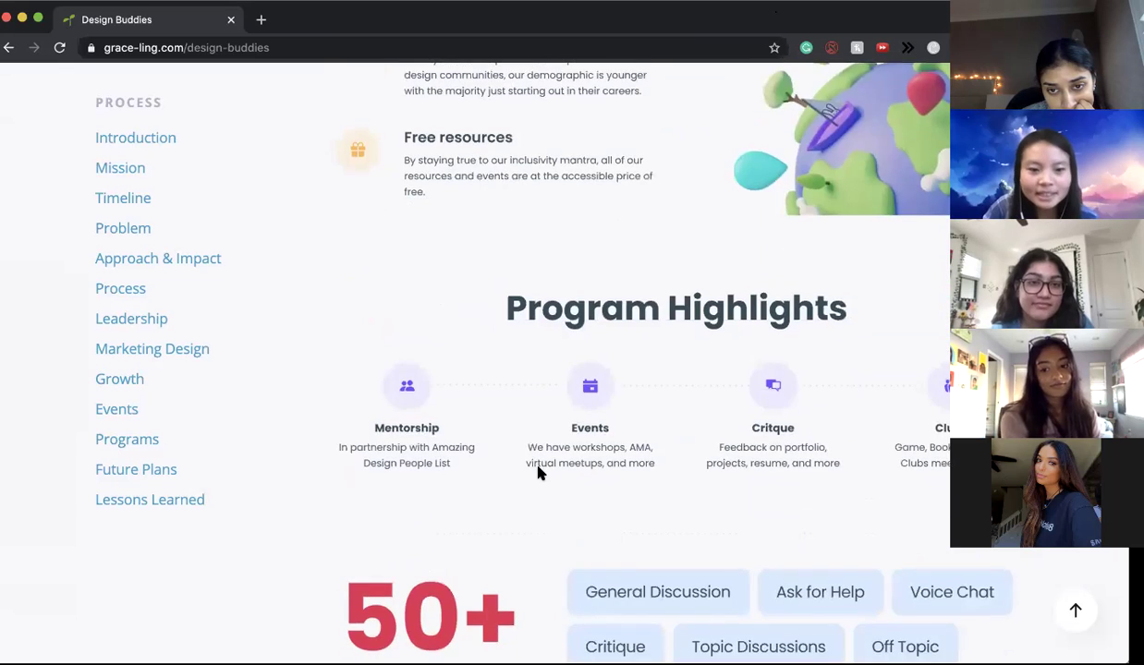
scroll(541, 474, down, 4)
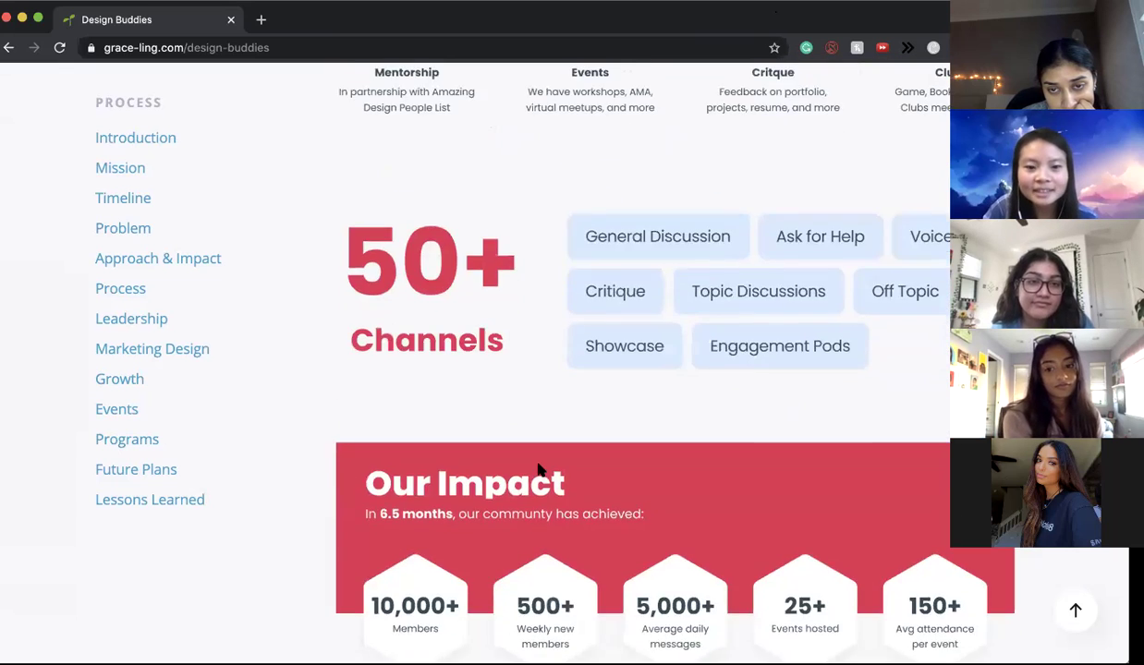
scroll(540, 473, up, 10)
scroll(541, 474, up, 3)
scroll(540, 474, down, 6)
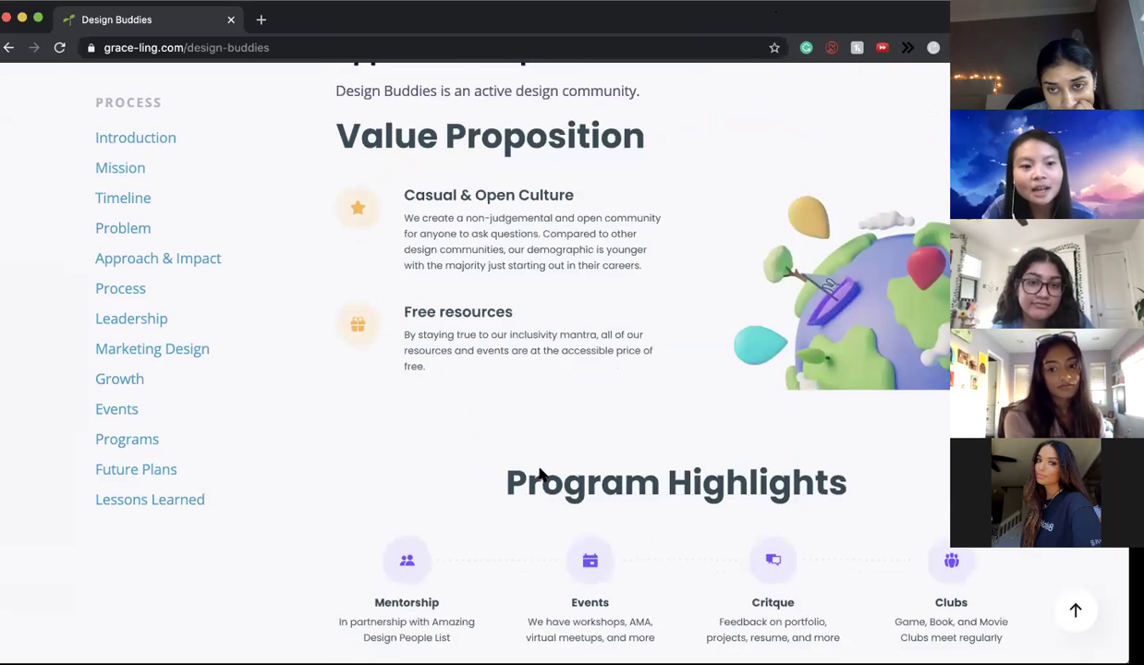
scroll(540, 474, down, 7)
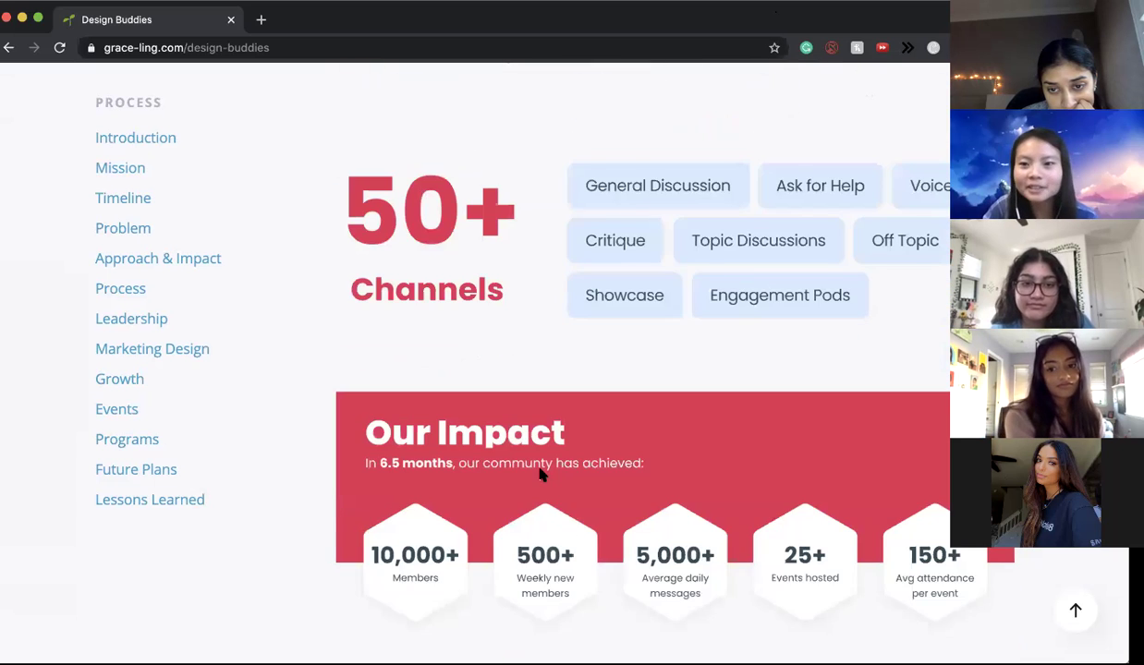
scroll(540, 473, down, 1)
scroll(541, 474, down, 3)
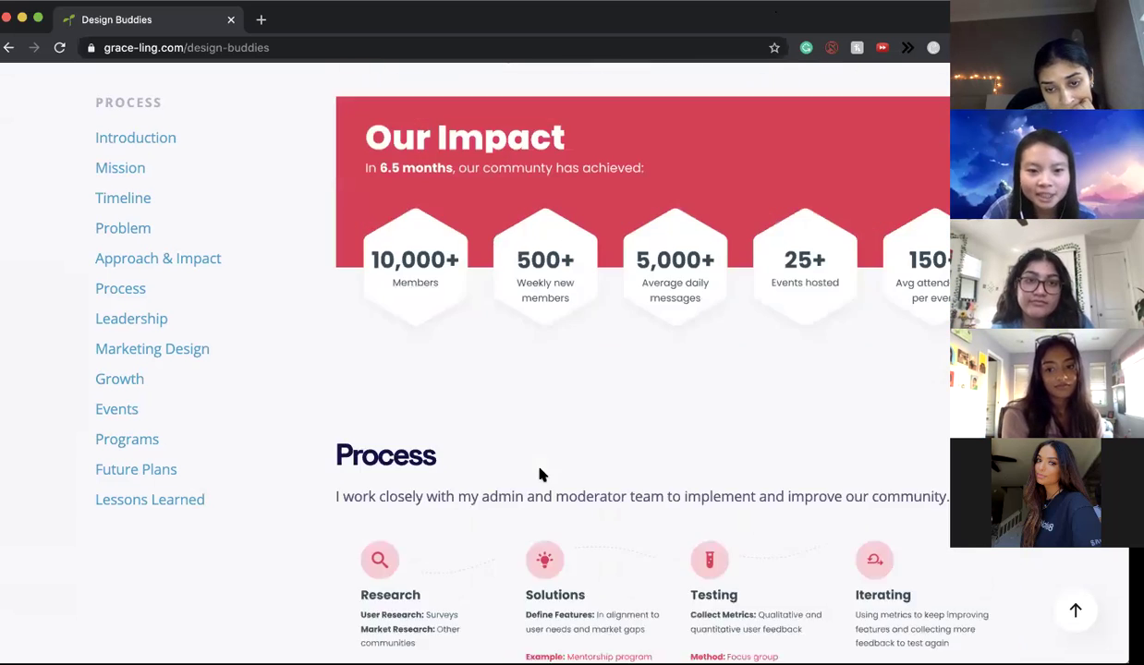
Step: Skim the remaining Design Buddies sections, including Partnerships Management, Marketing Design samples, Growth, Events and the Mentorship Program
scroll(540, 474, down, 9)
scroll(540, 474, down, 18)
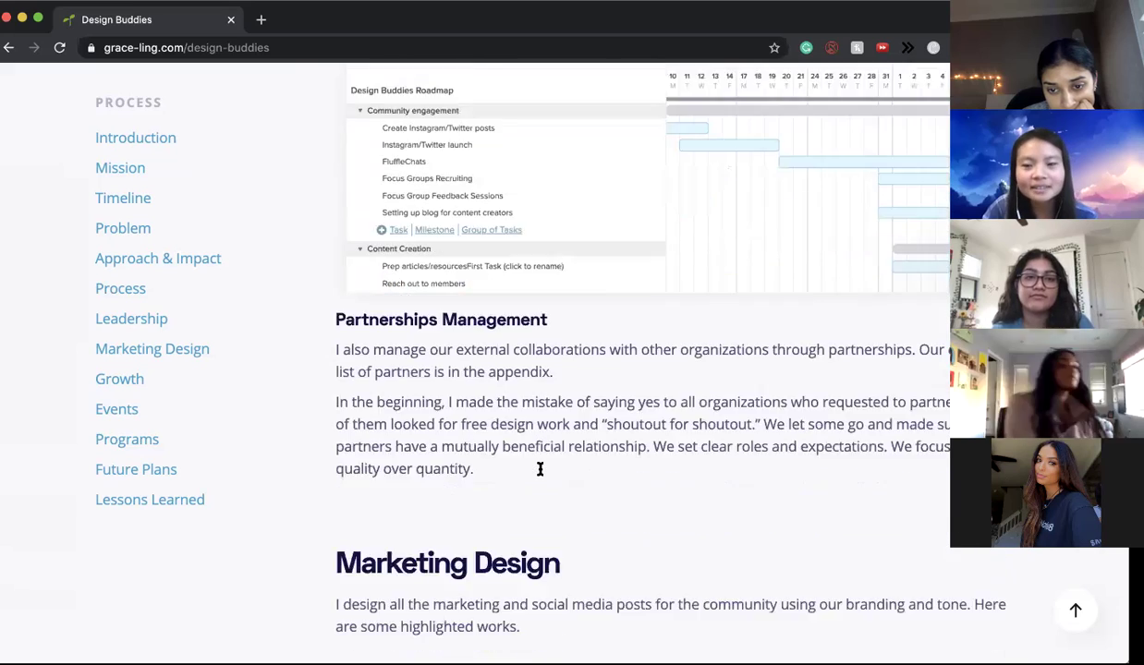
scroll(541, 471, down, 5)
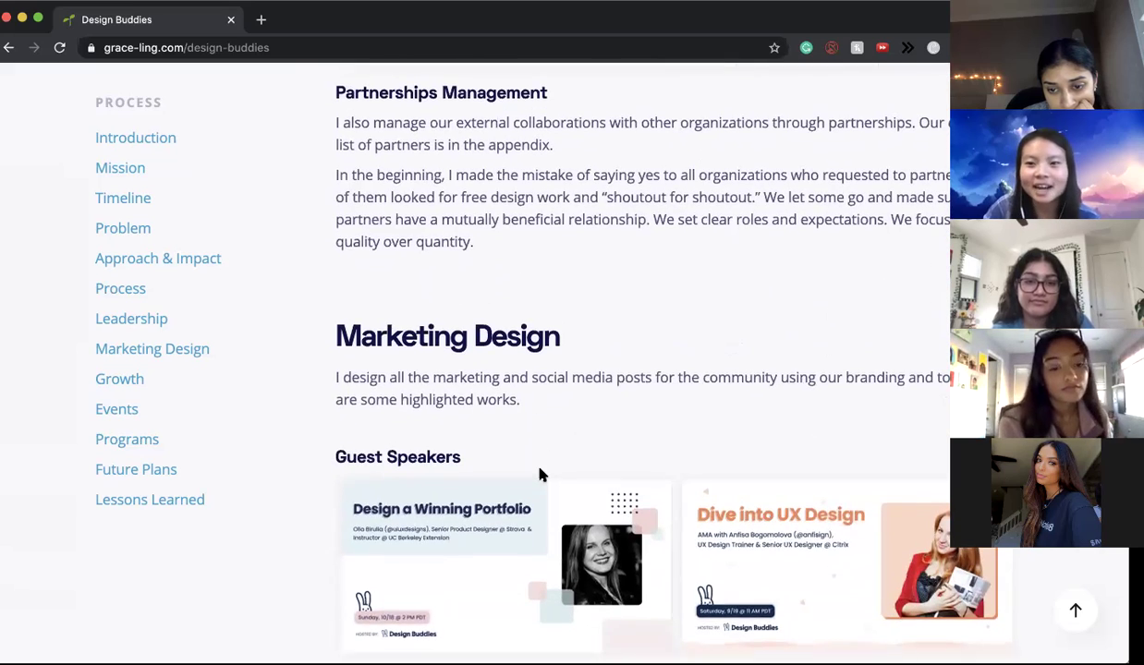
scroll(541, 474, down, 6)
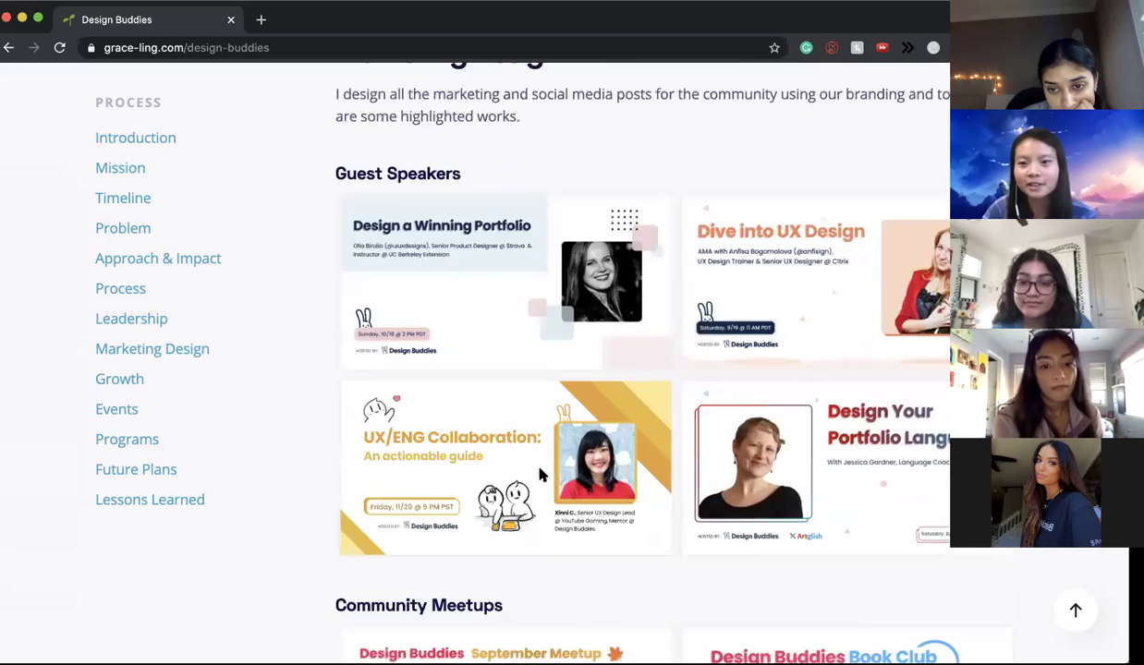
scroll(541, 474, down, 19)
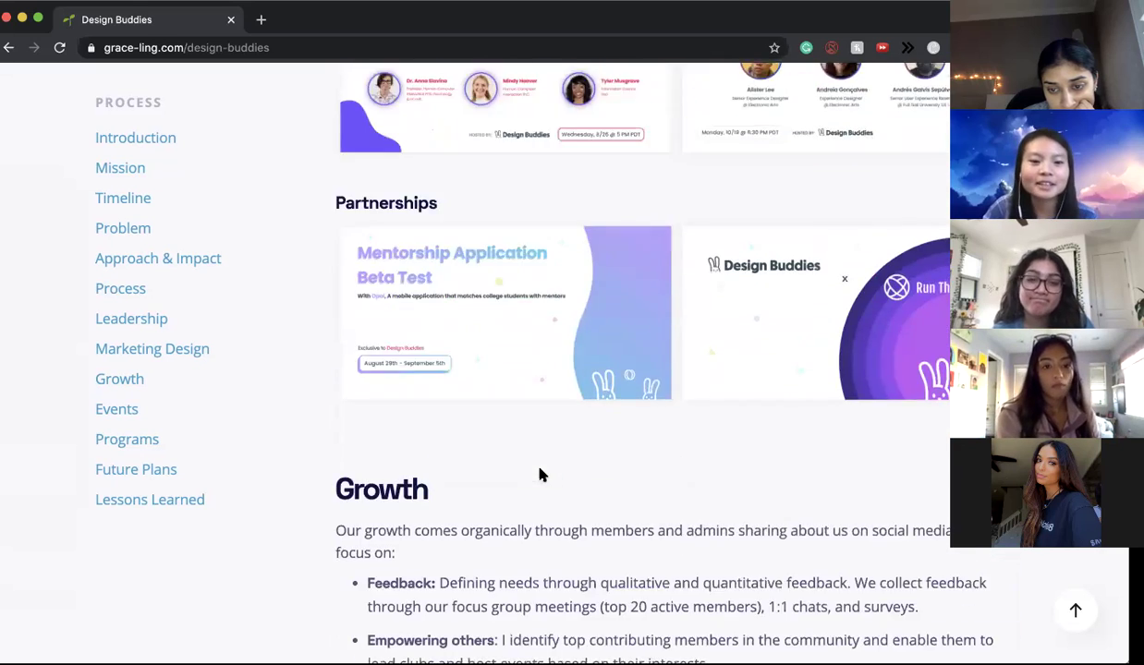
scroll(541, 474, down, 13)
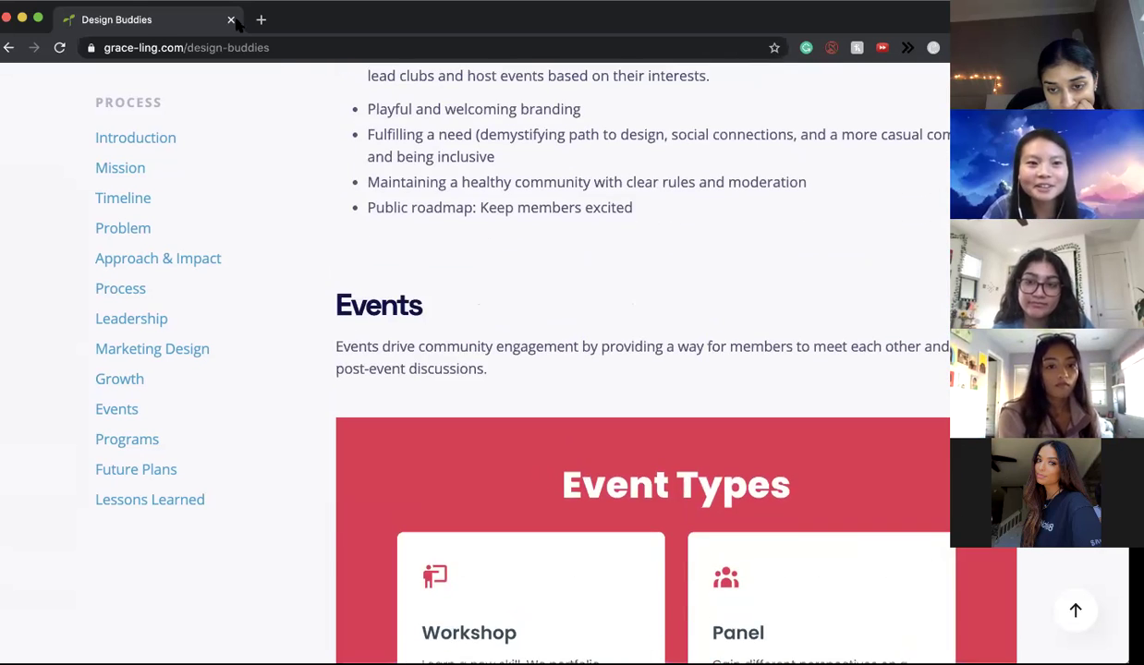
scroll(244, 283, down, 3)
scroll(244, 283, down, 20)
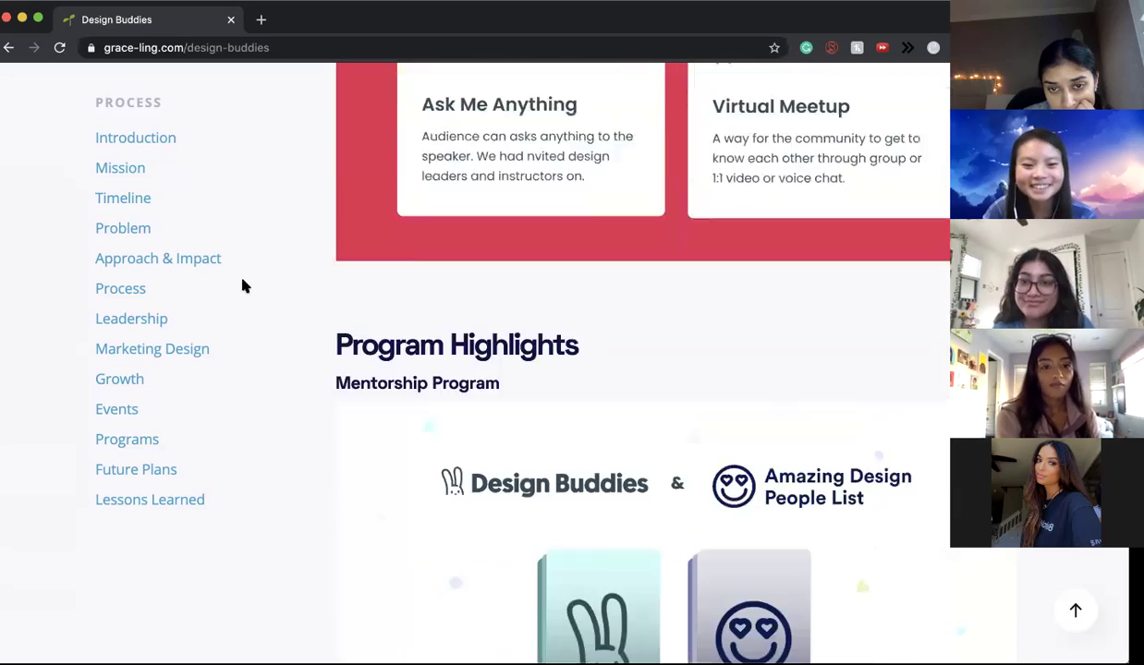
Step: Return to the portfolio's home page and open the Cell-fie virtual reality game case study
scroll(244, 282, up, 20)
scroll(244, 283, up, 20)
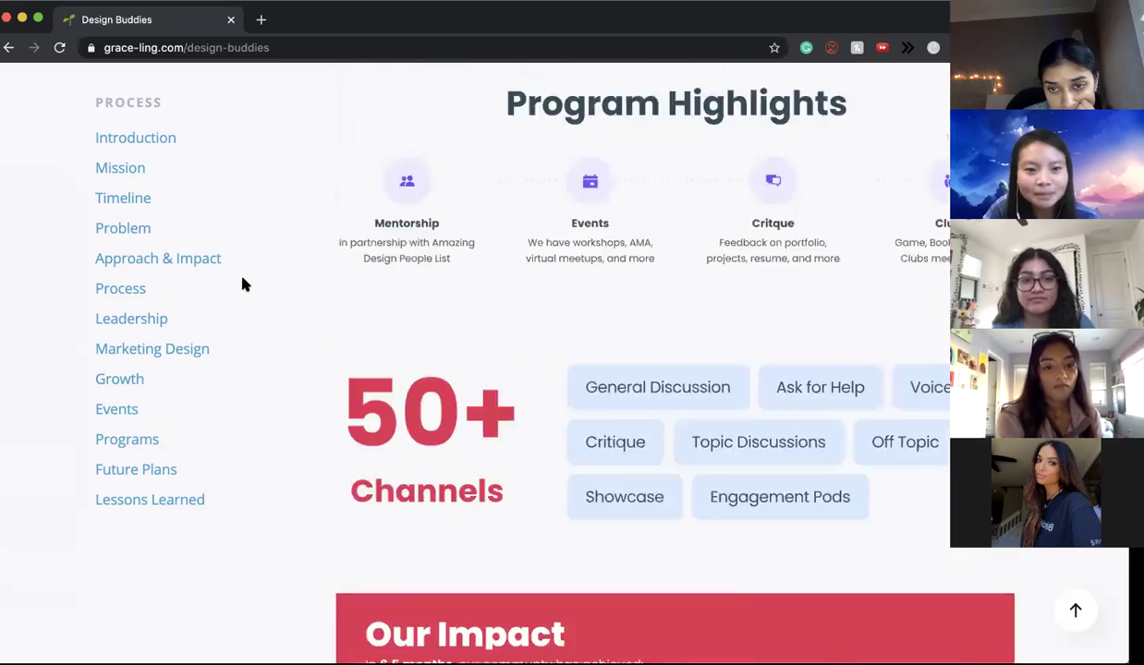
click(141, 118)
scroll(242, 309, down, 15)
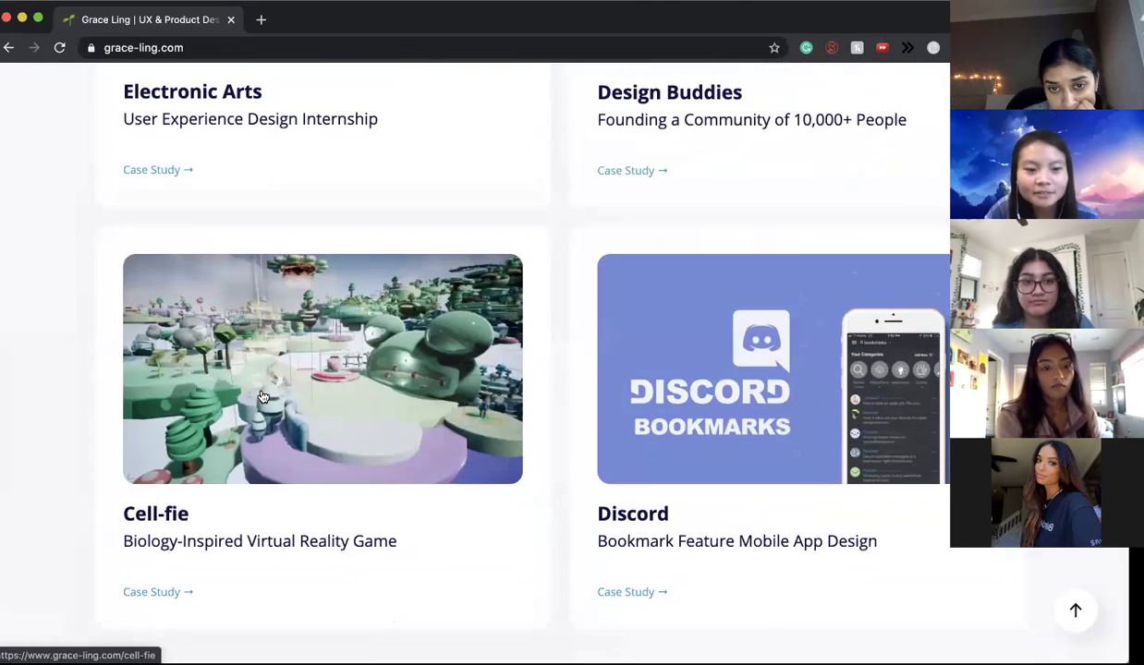
click(263, 397)
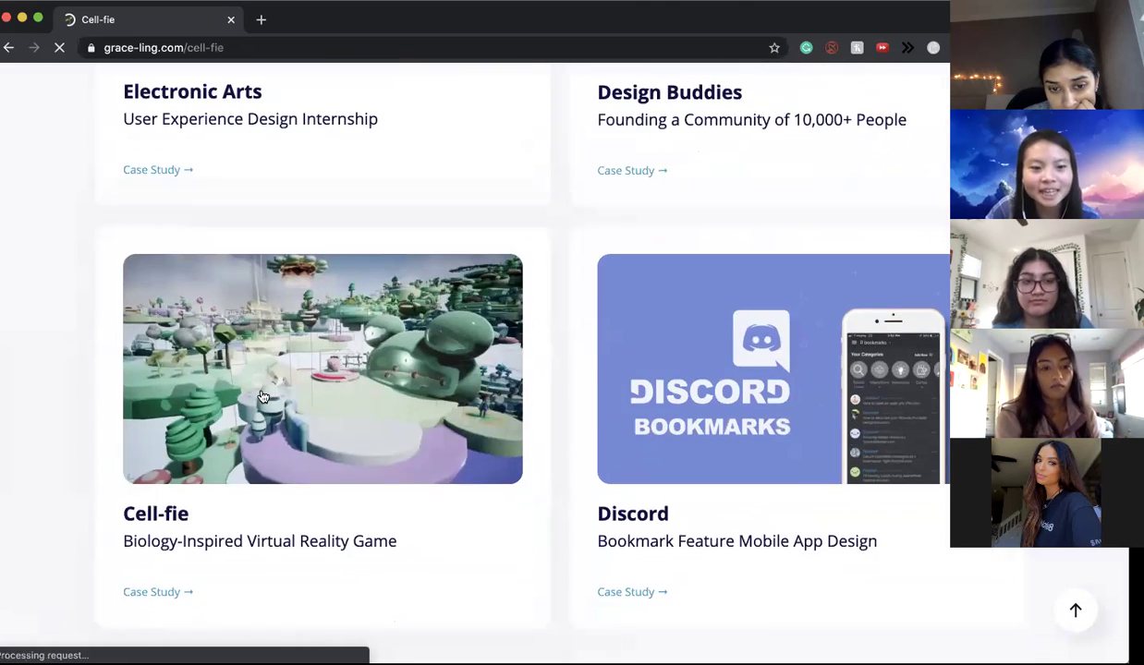
Step: Read the Cell-fie project overview, Objective, Inspiration and Problem sections, including why gamification was chosen and the target audience
scroll(285, 425, down, 5)
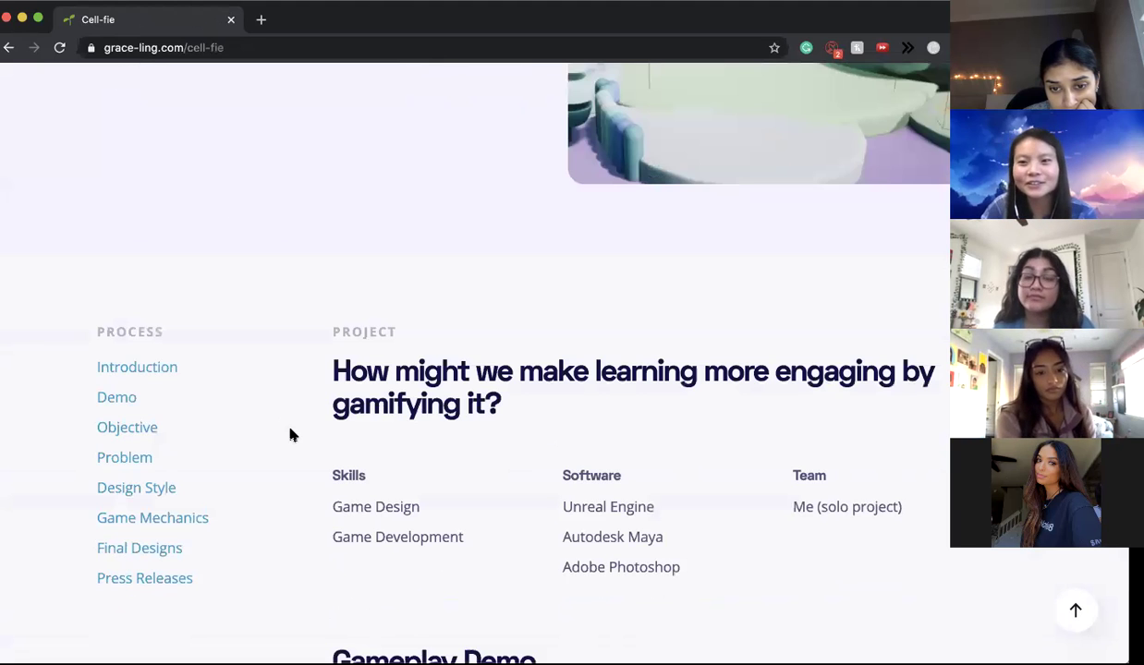
scroll(292, 434, down, 6)
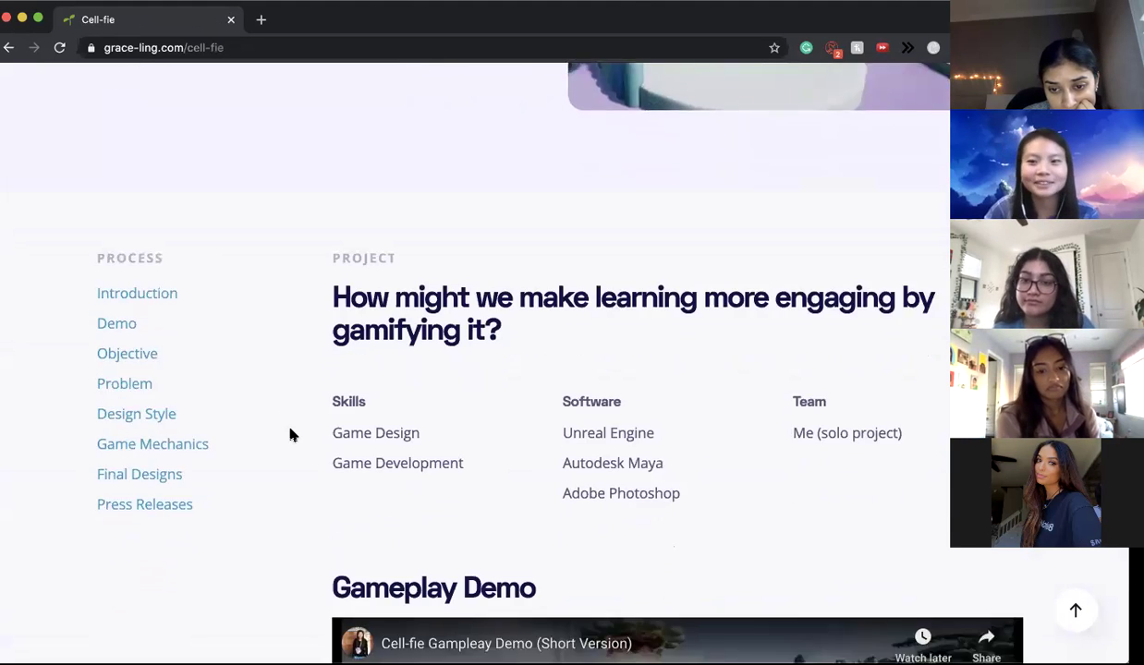
scroll(292, 435, down, 6)
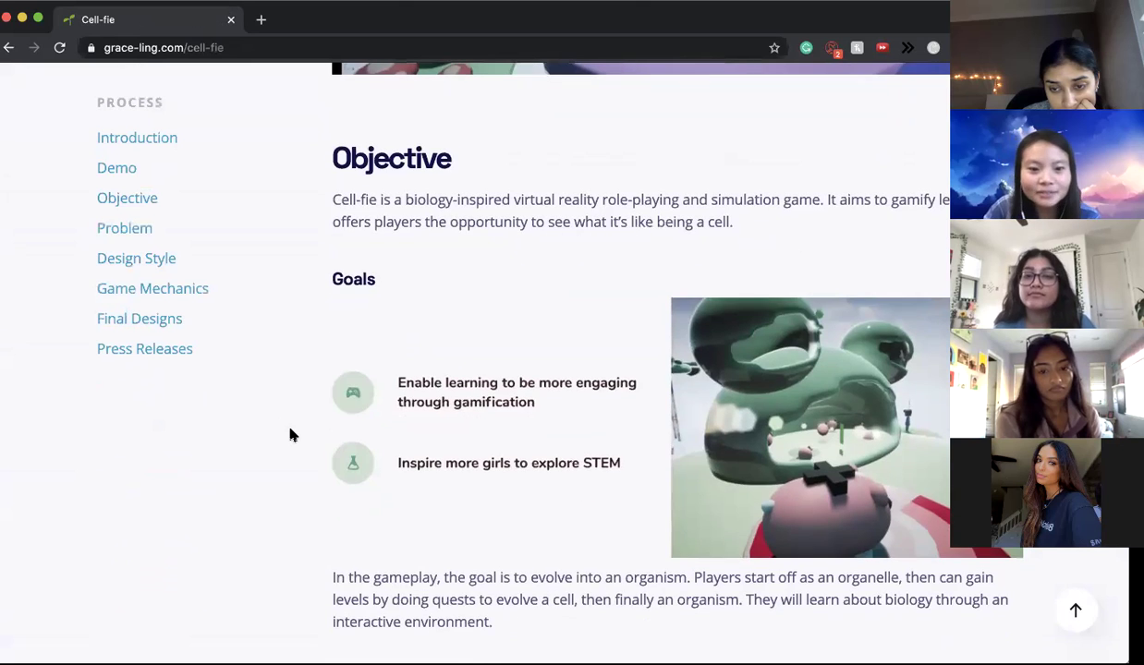
scroll(311, 458, down, 6)
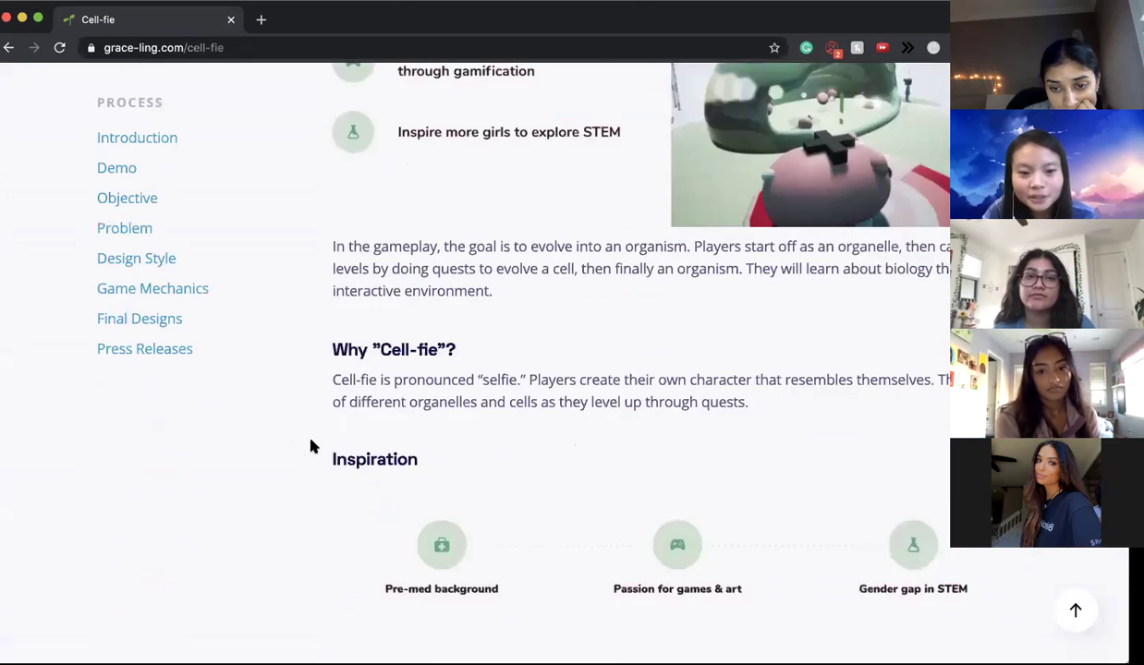
scroll(311, 448, down, 4)
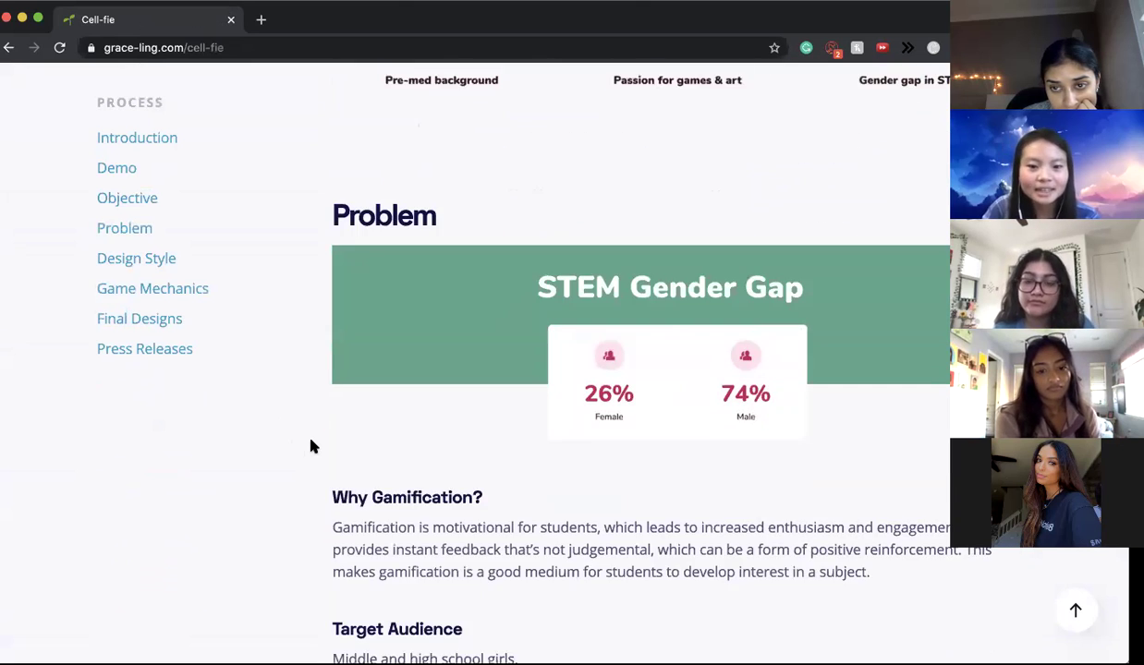
scroll(310, 447, down, 10)
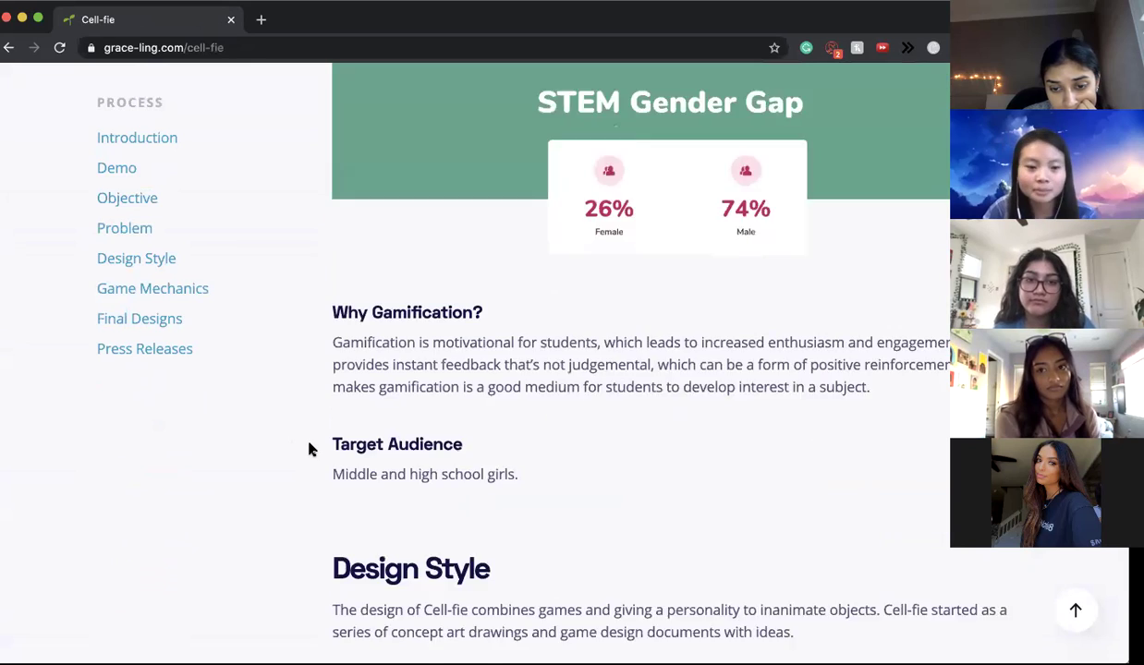
Step: Look through Cell-fie's gameplay mechanics, final designs and press releases, and check the Game Map Concept Sketch and Thylakoid Islands concept art
scroll(311, 449, down, 20)
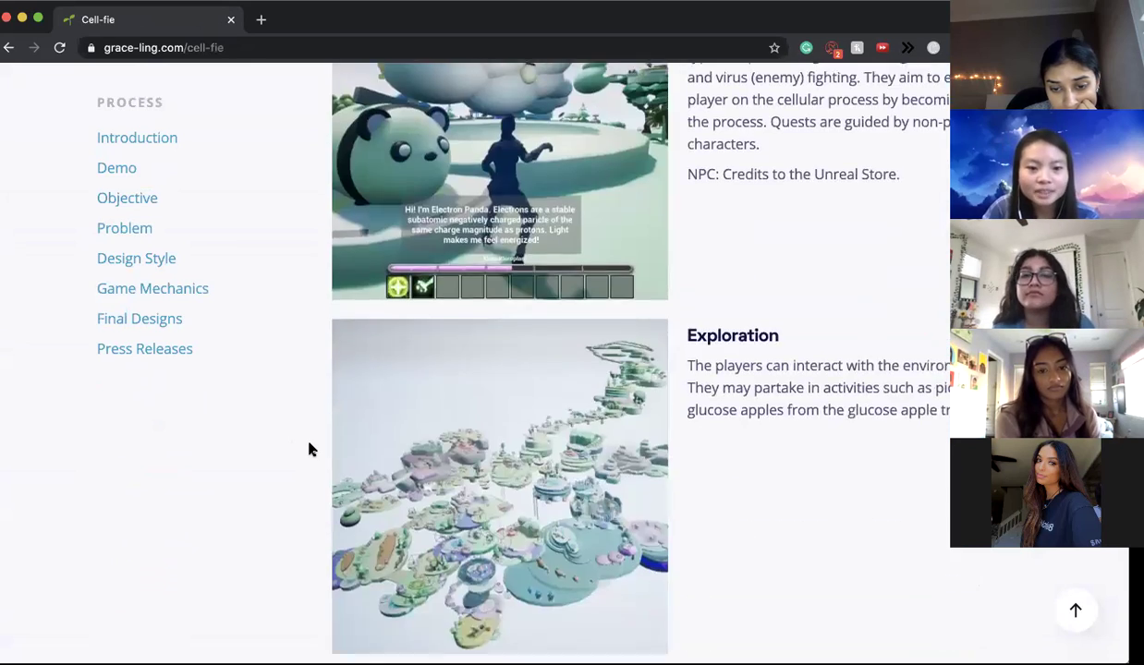
scroll(310, 450, down, 9)
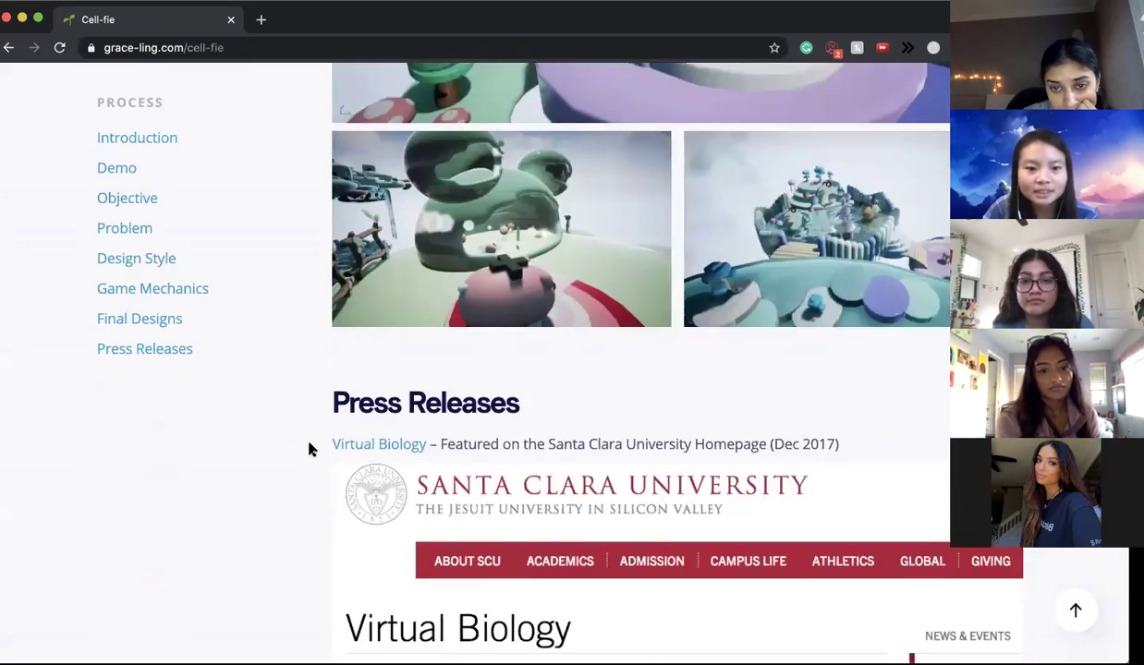
scroll(311, 450, up, 15)
scroll(311, 449, up, 5)
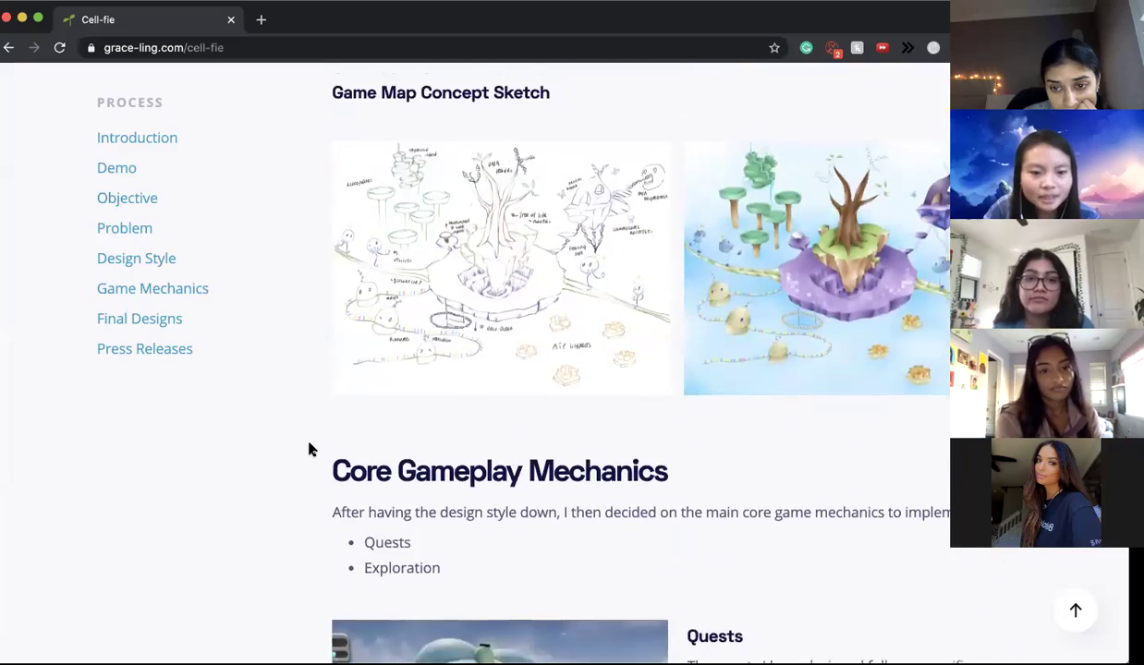
scroll(310, 450, down, 12)
scroll(311, 450, down, 15)
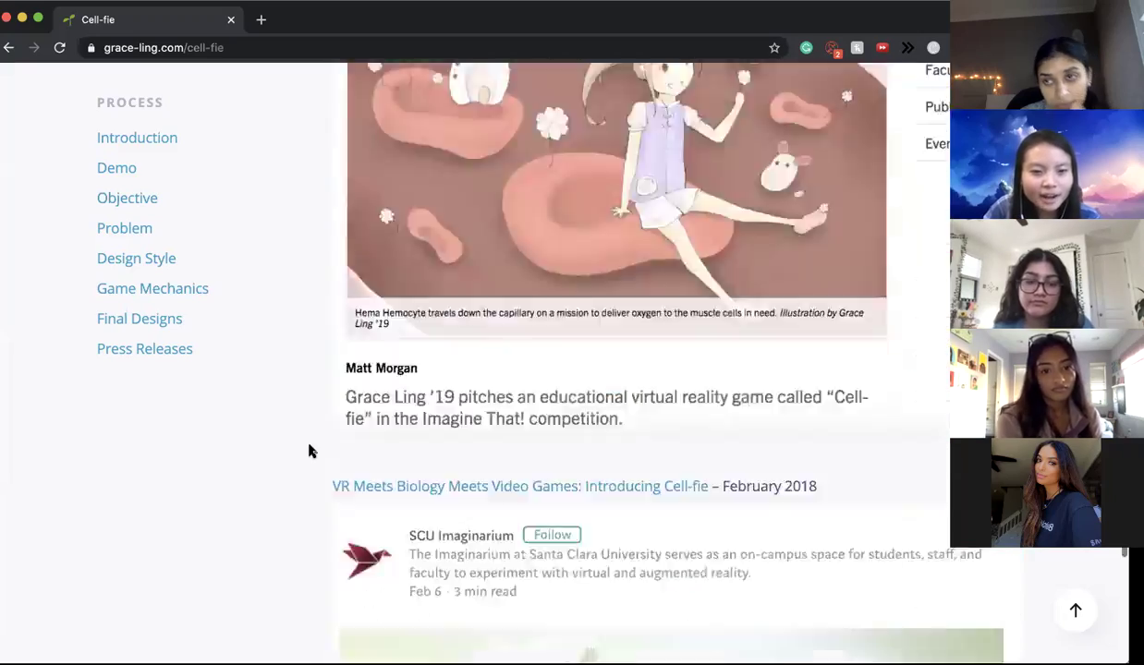
scroll(311, 451, up, 6)
scroll(311, 451, up, 20)
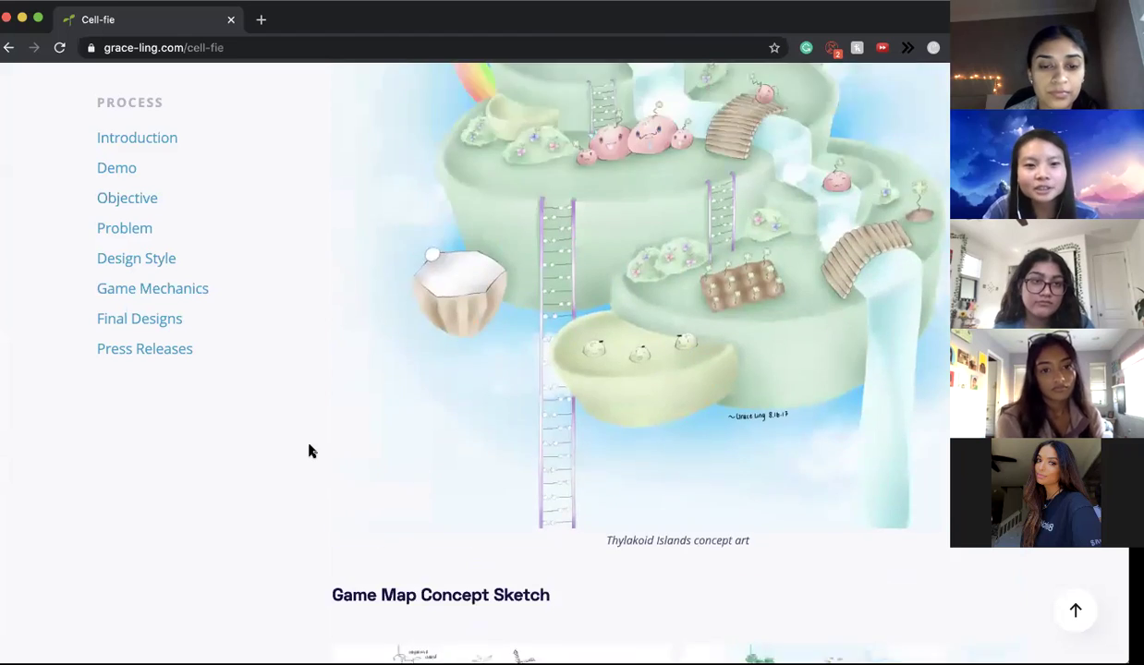
Step: Revisit Cell-fie's goals and problem statement, and bring up the Design Style section with its concept art
scroll(310, 451, up, 5)
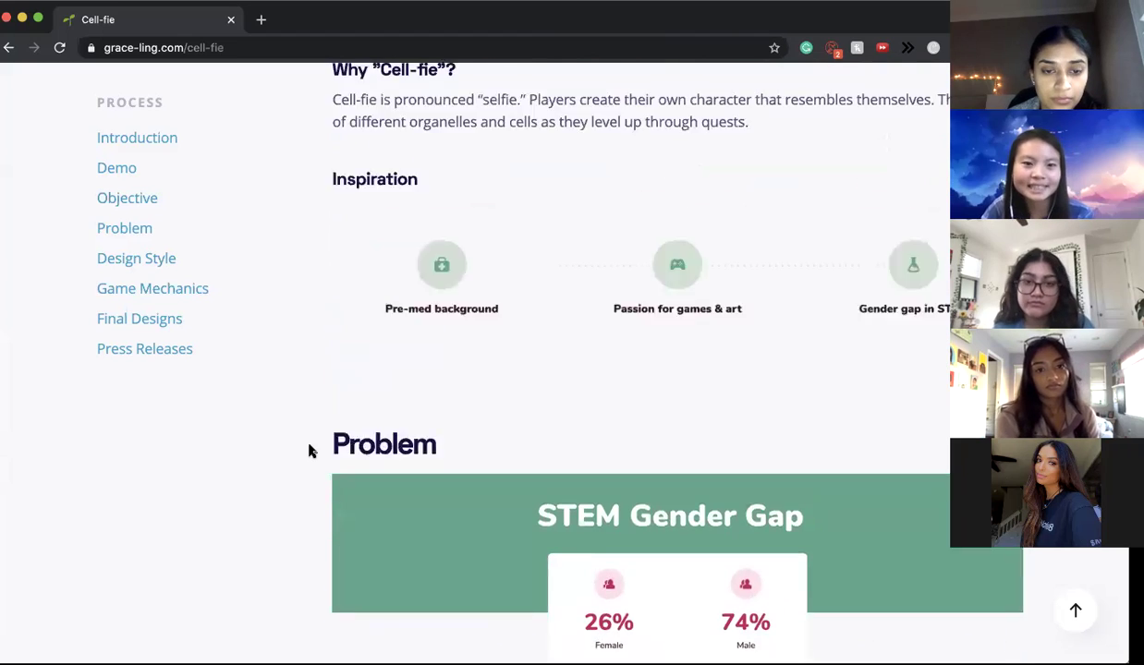
scroll(310, 451, up, 4)
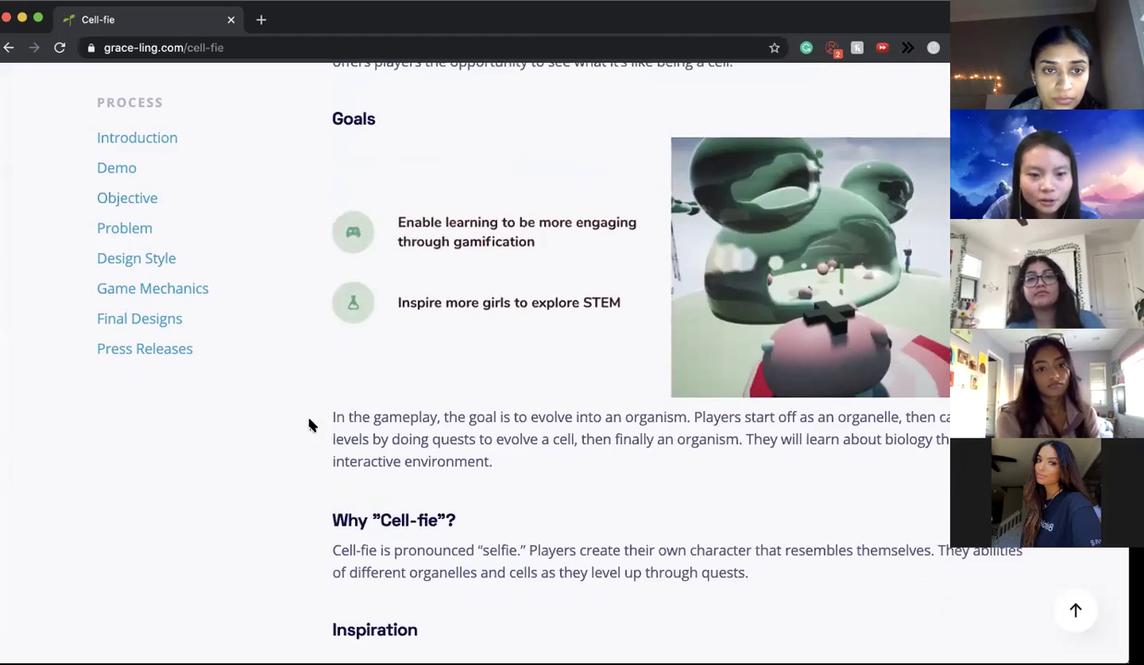
scroll(315, 423, down, 12)
scroll(365, 408, down, 6)
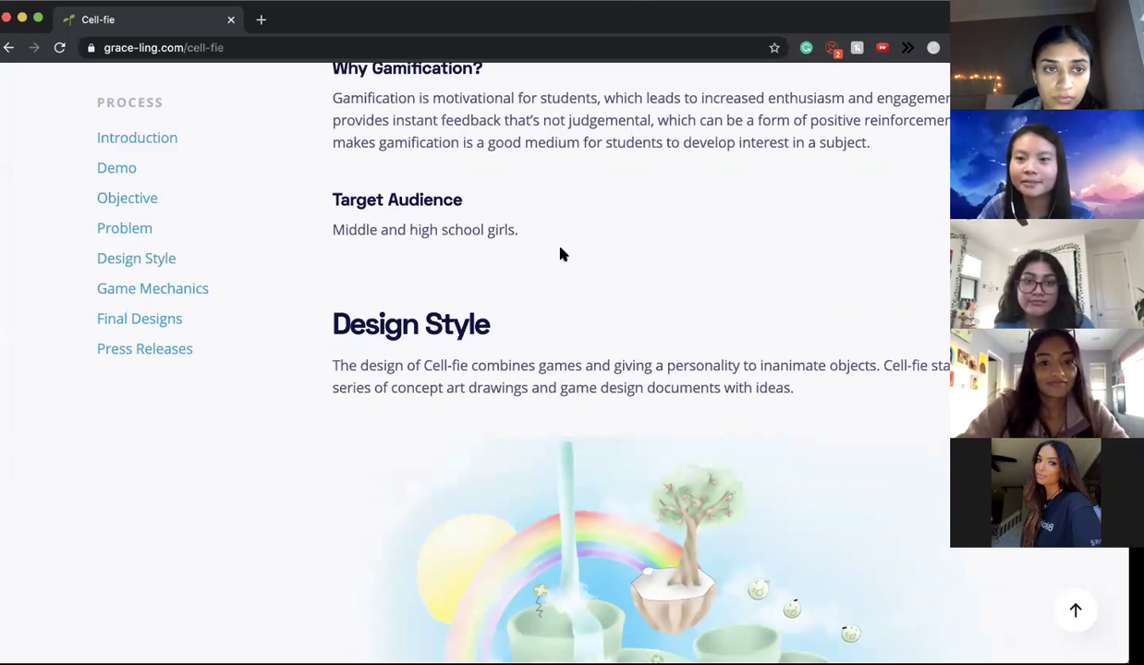
scroll(545, 286, down, 3)
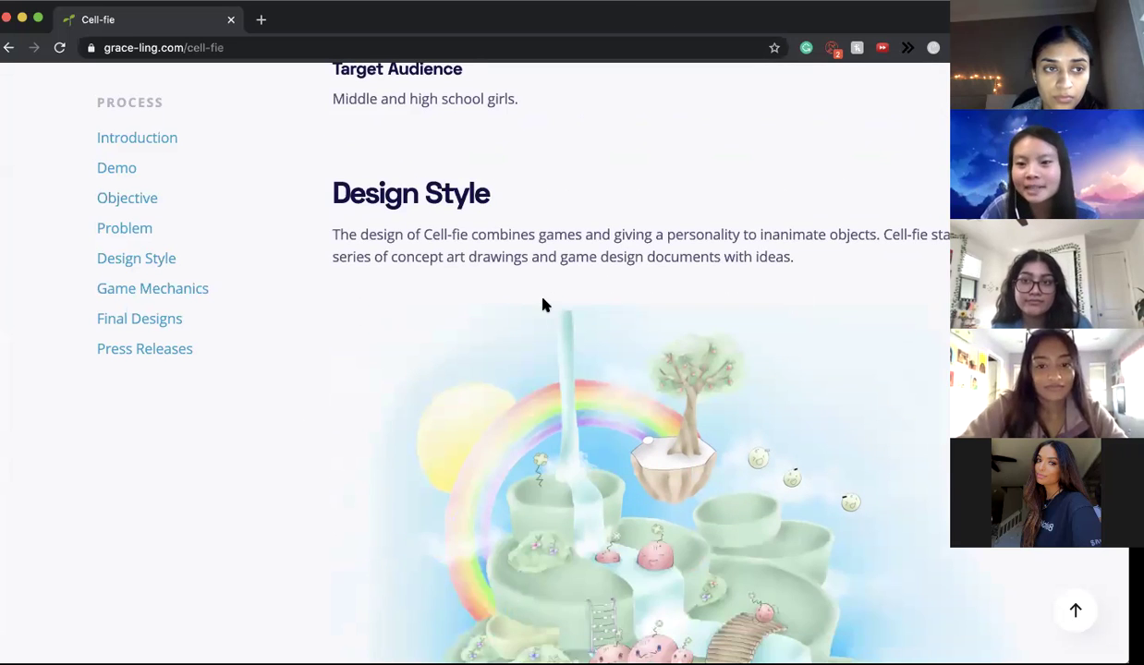
Step: Look through Cell-fie's Core Gameplay Mechanics, covering Quests and Exploration, plus the final designs, and return to the project header
scroll(534, 327, down, 15)
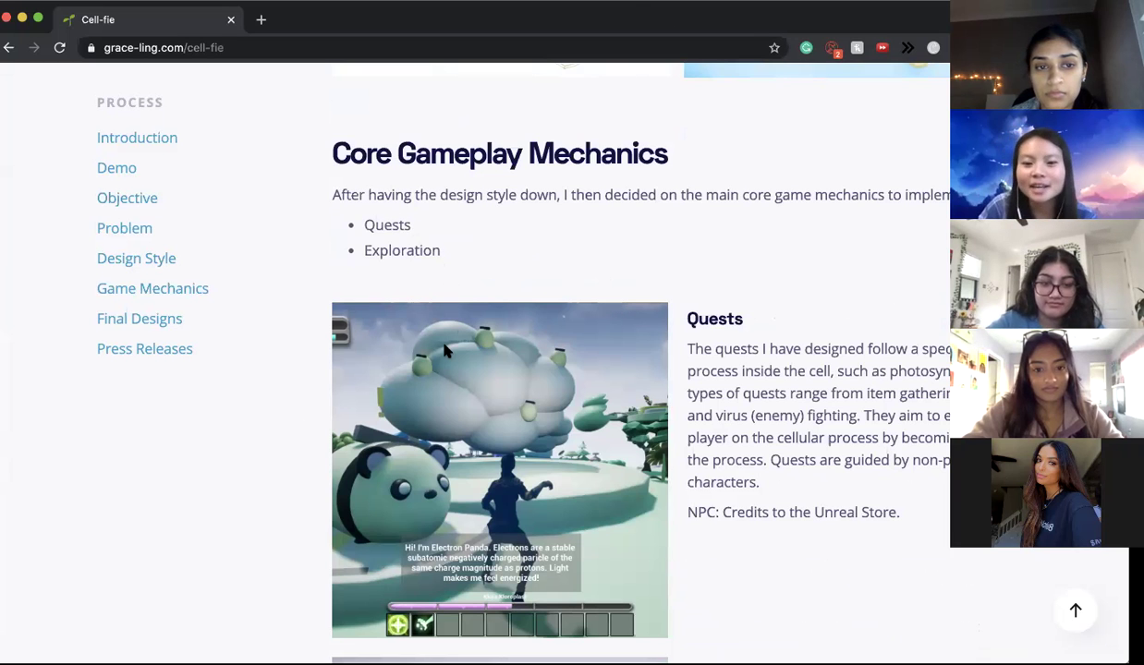
scroll(443, 351, down, 10)
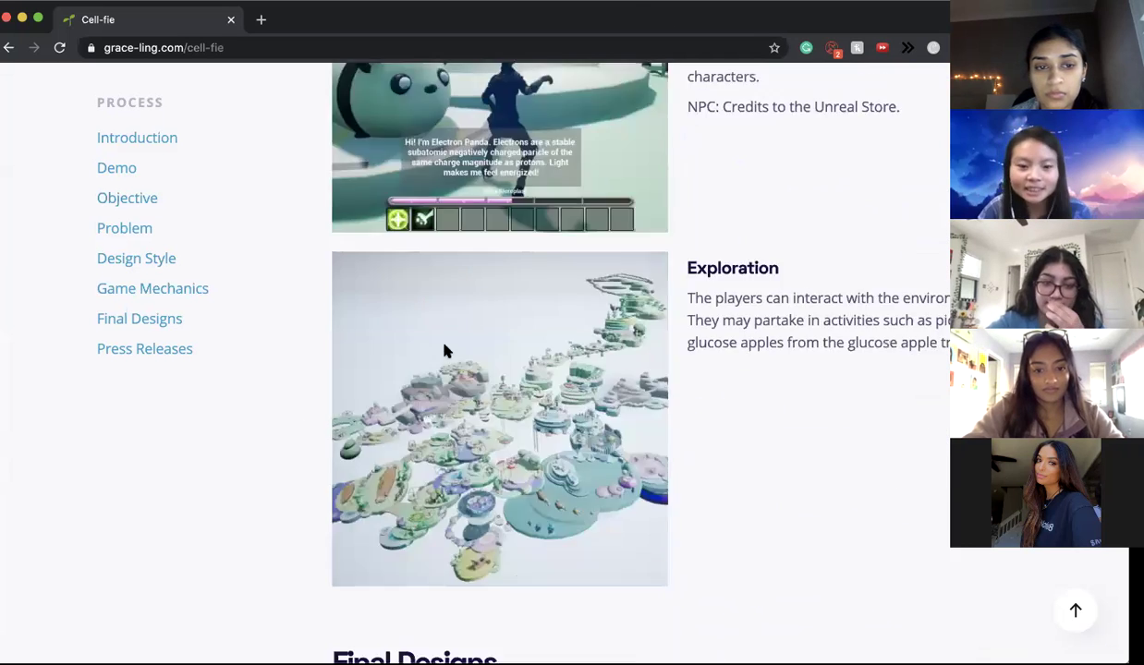
scroll(443, 352, down, 10)
scroll(444, 352, up, 15)
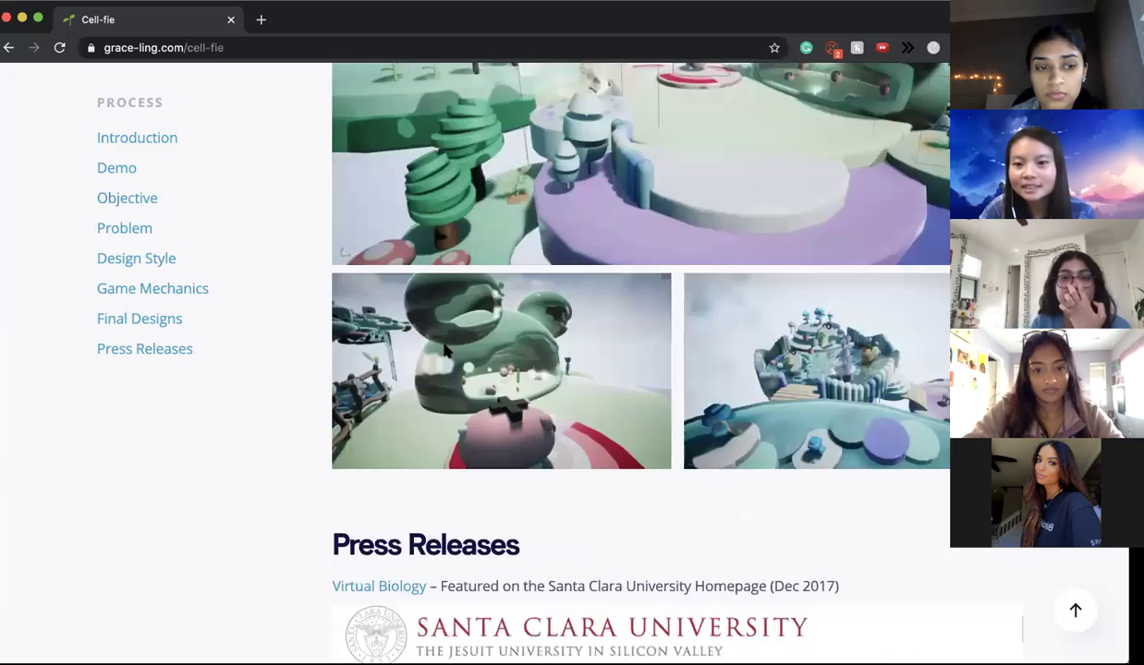
scroll(850, 189, up, 2)
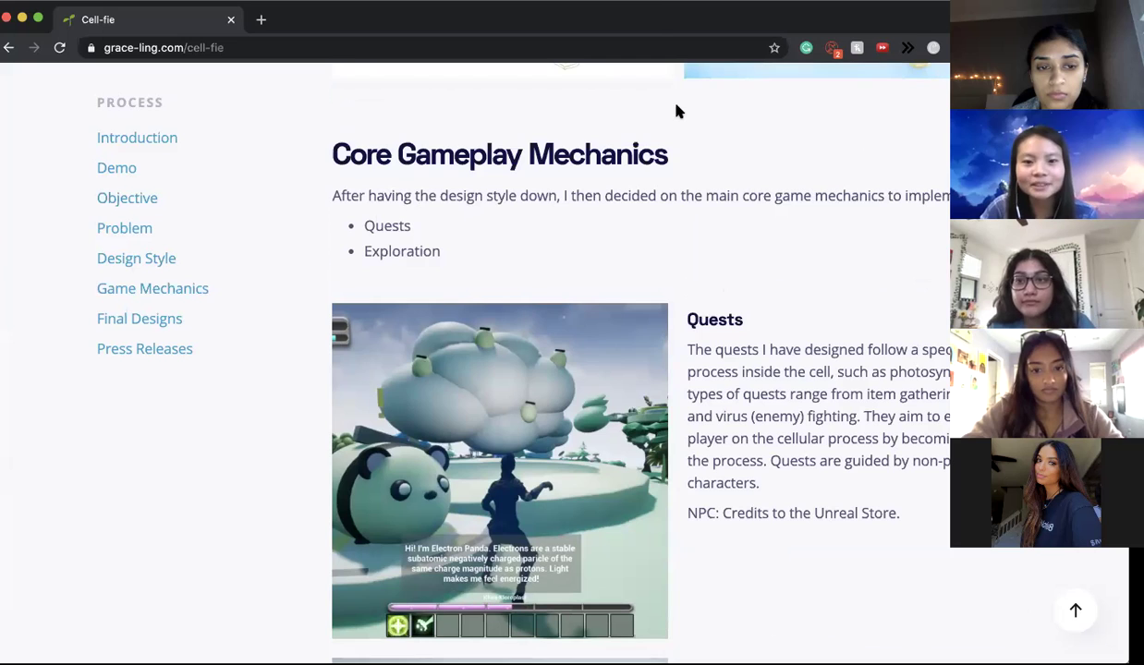
scroll(381, 189, up, 15)
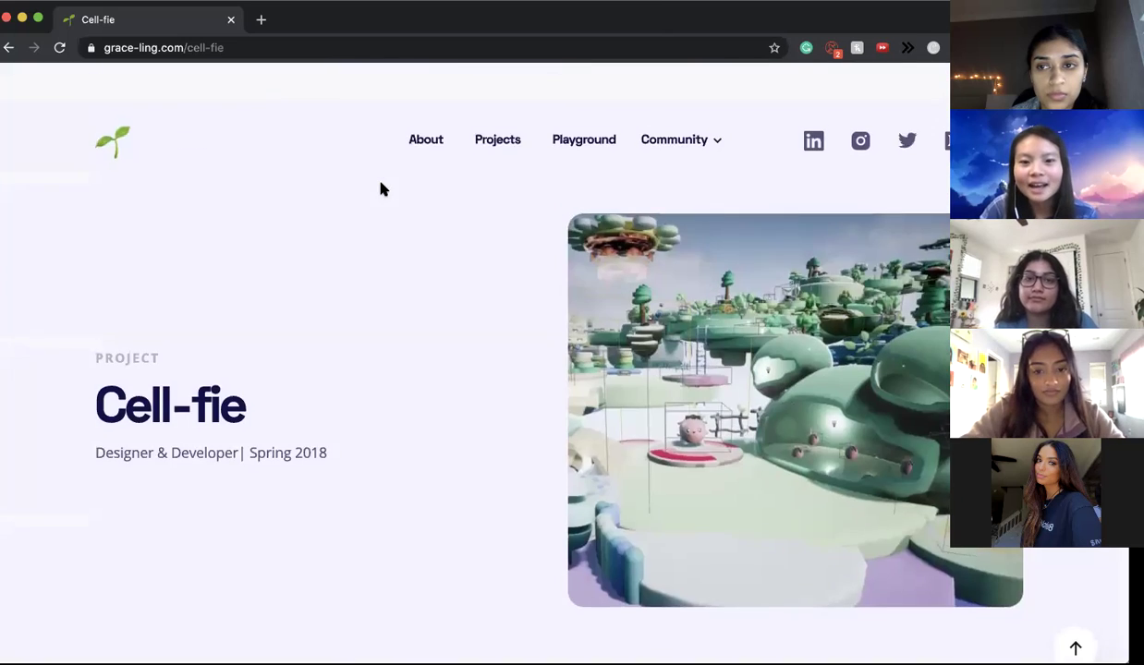
Step: Return to the portfolio's home page and open the Discord bookmark feature mobile app case study
click(113, 104)
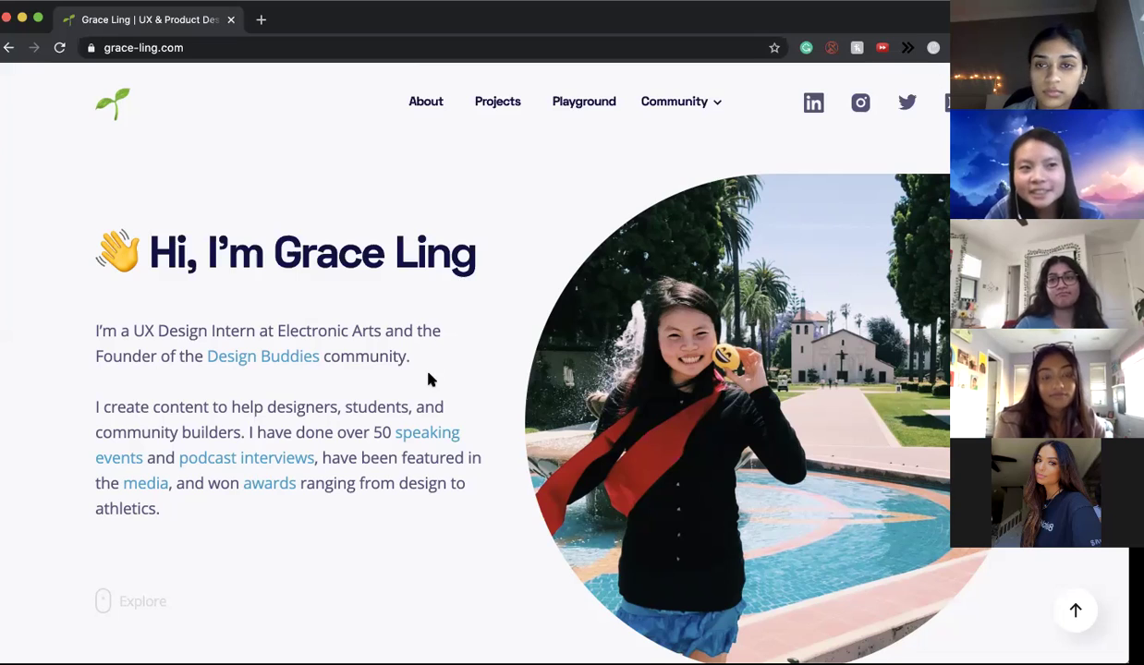
scroll(430, 379, down, 8)
scroll(429, 378, down, 8)
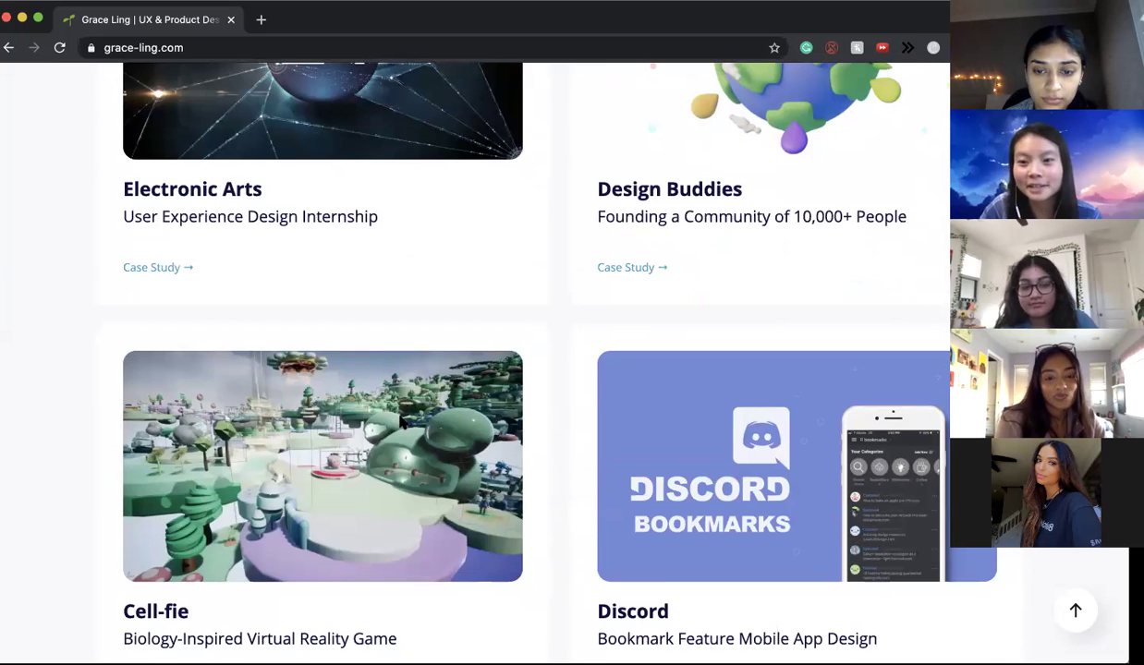
scroll(665, 582, down, 2)
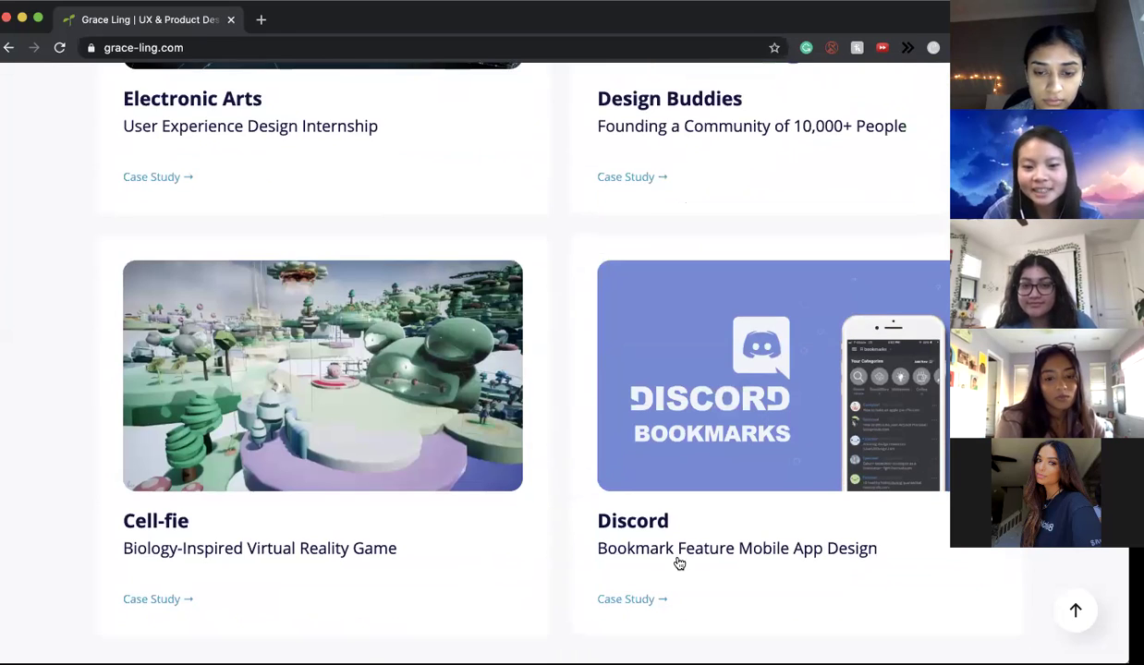
click(679, 563)
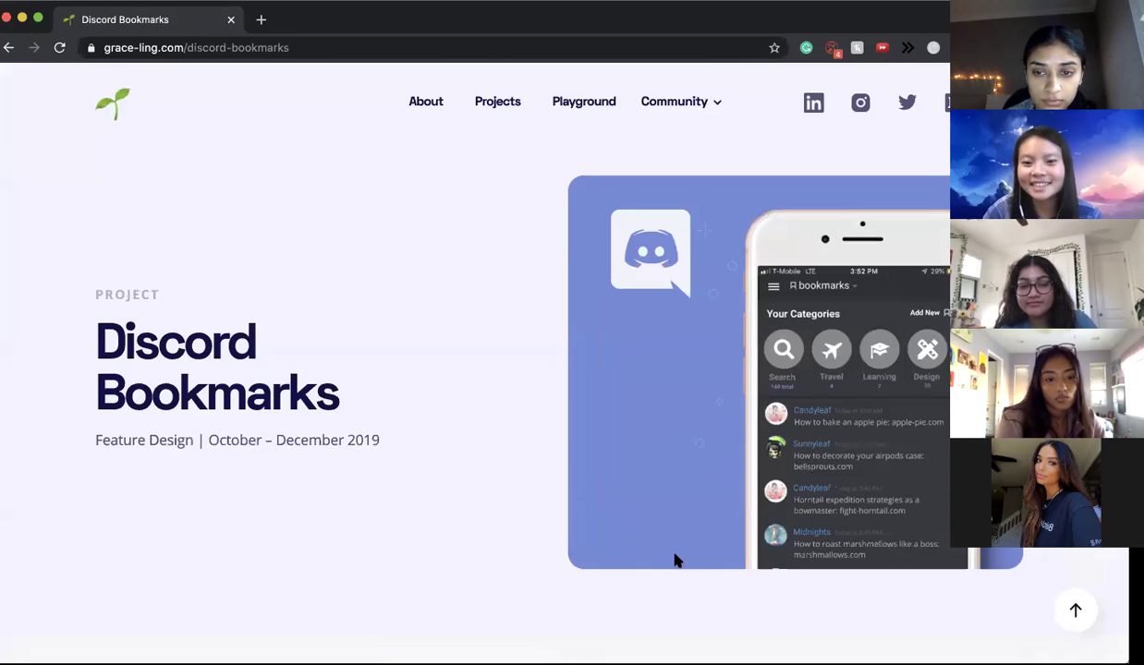
Step: View the Discord Bookmarks project header and guiding question, and highlight the base portion of the portfolio's web address
scroll(675, 560, down, 3)
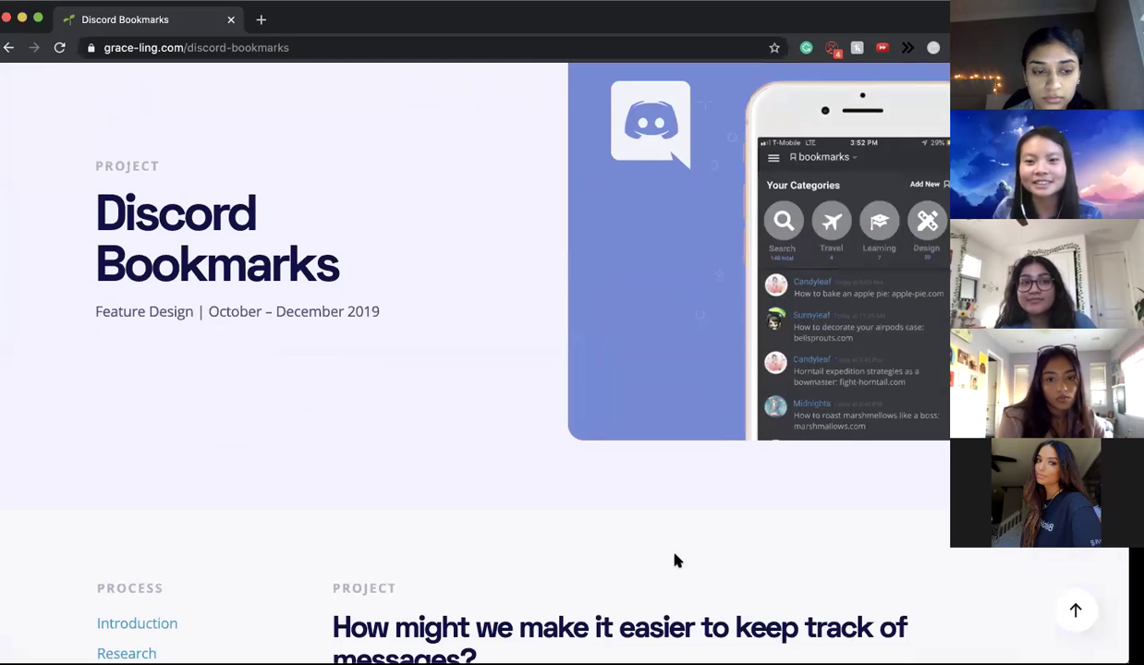
scroll(675, 560, down, 4)
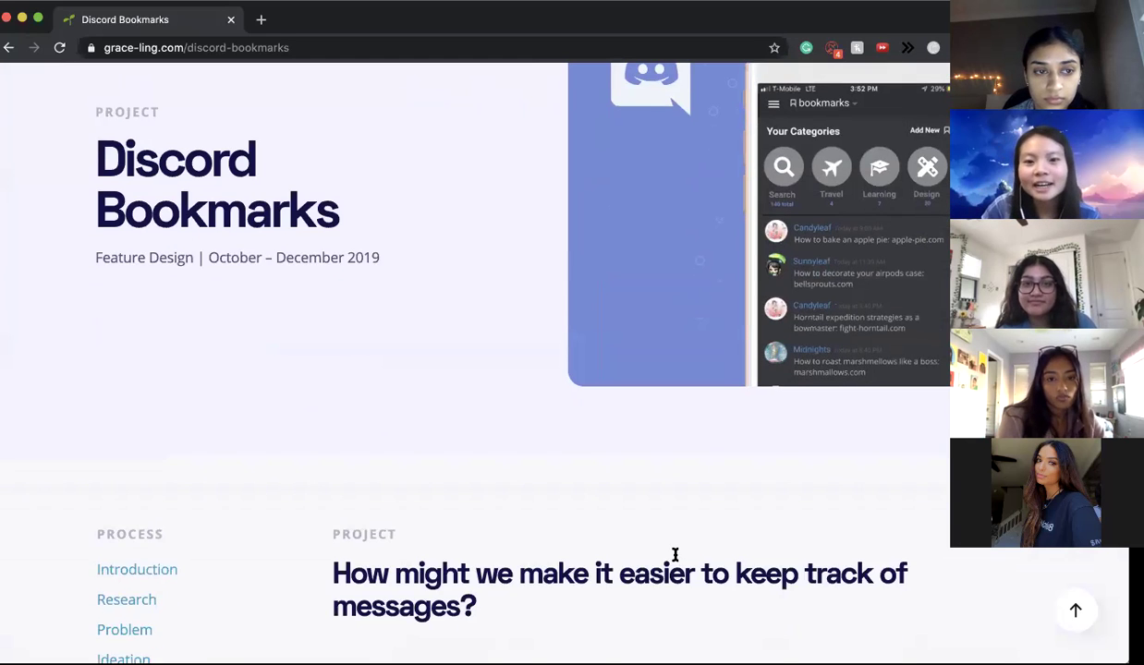
scroll(676, 561, up, 1)
scroll(676, 560, up, 2)
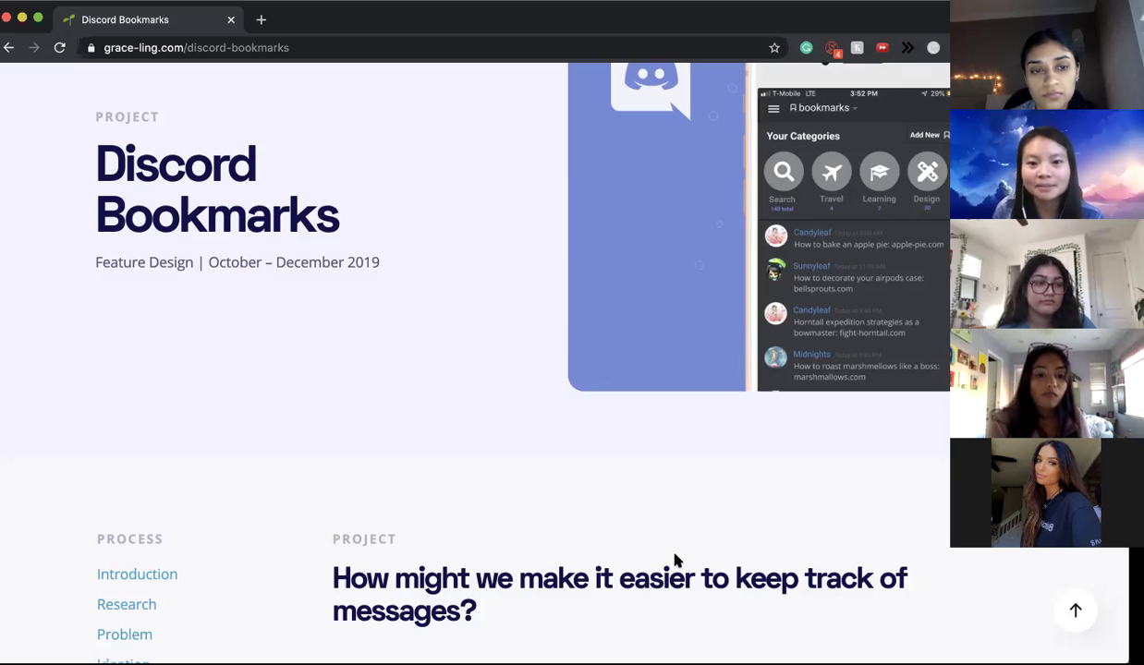
click(309, 48)
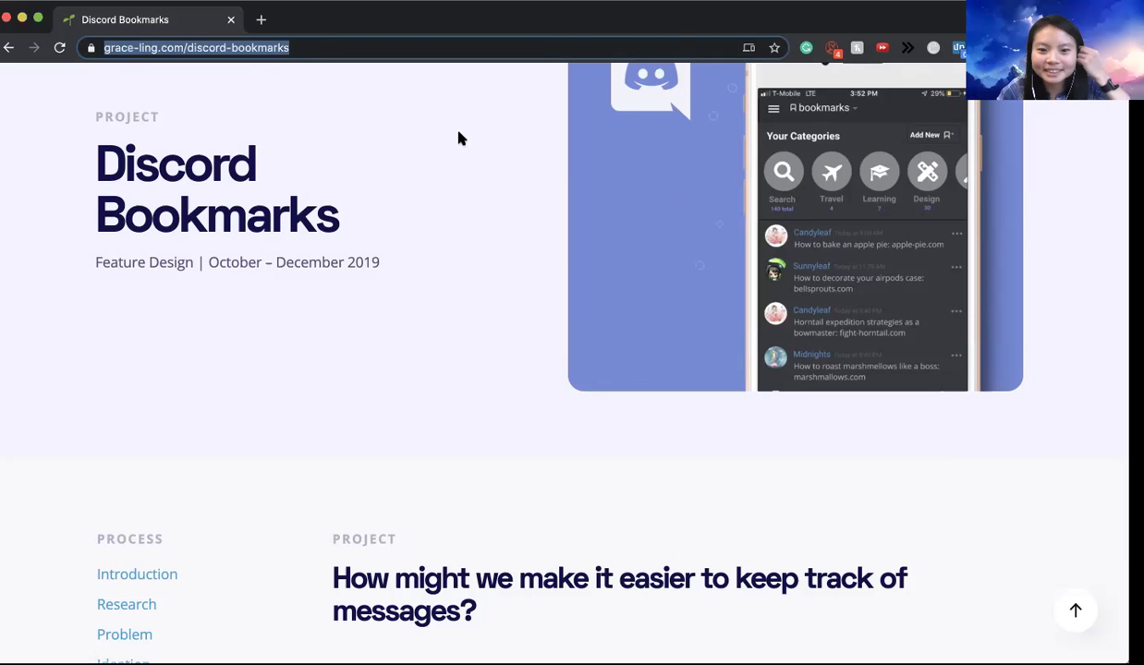
drag(246, 47, 8, 42)
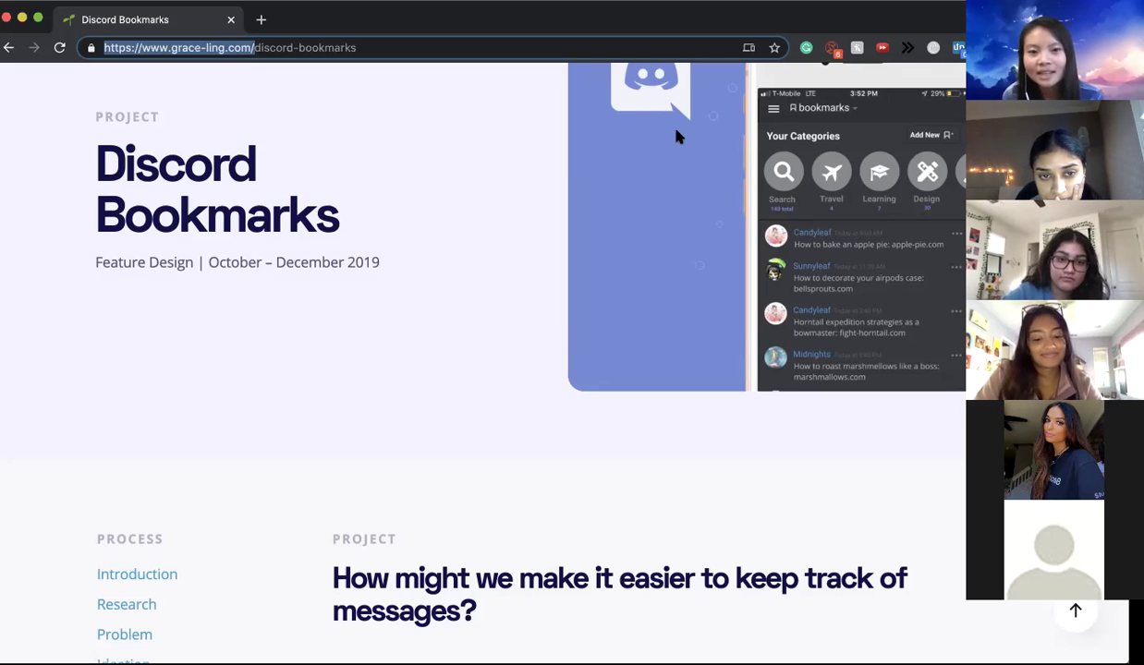
Step: Go back to the featured projects on the home page and reopen the Electronic Arts internship case study
click(9, 48)
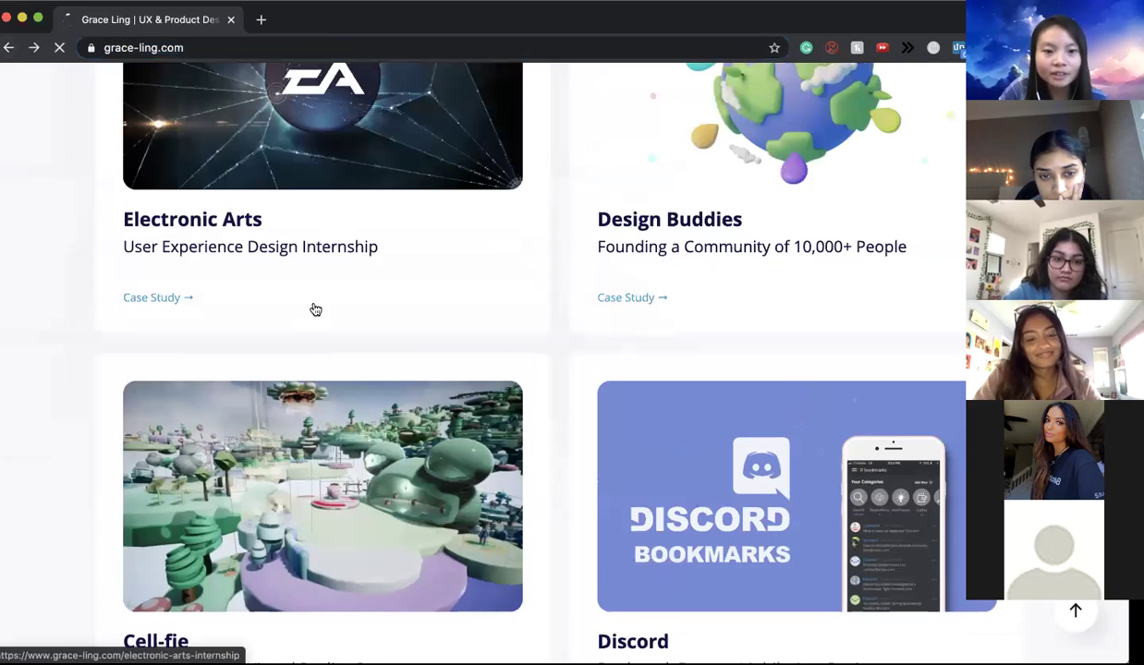
click(315, 310)
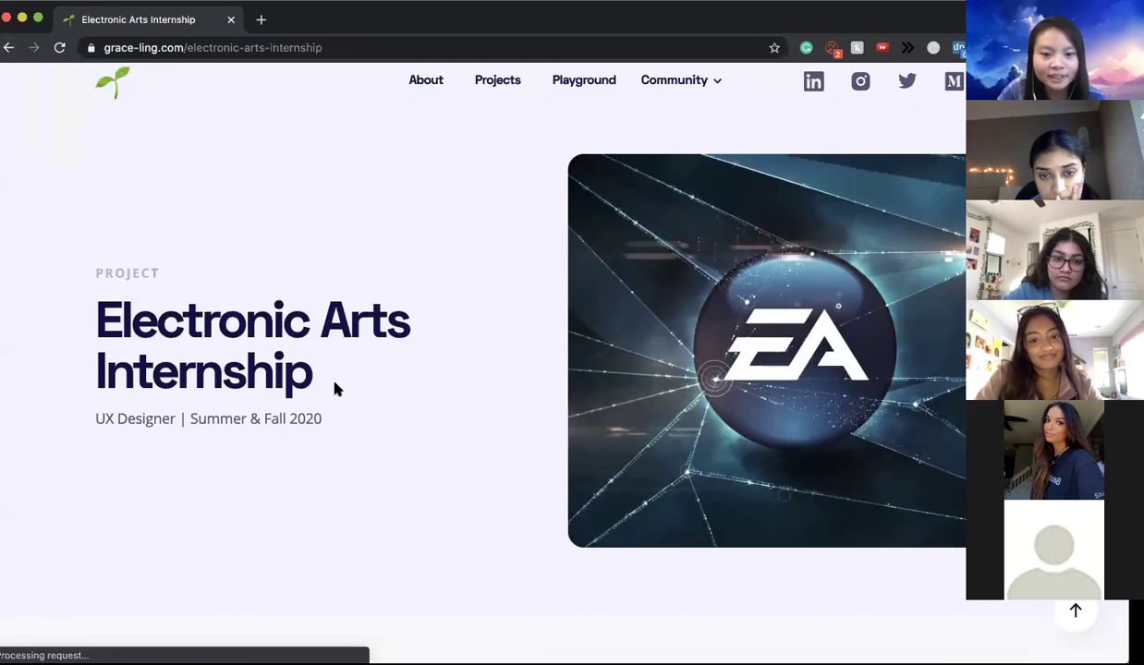
Step: Look through the Electronic Arts wireframes and page designs, and examine the Authenticated Version mockup with its user-need and business-goal annotations
scroll(332, 387, down, 10)
scroll(336, 389, down, 20)
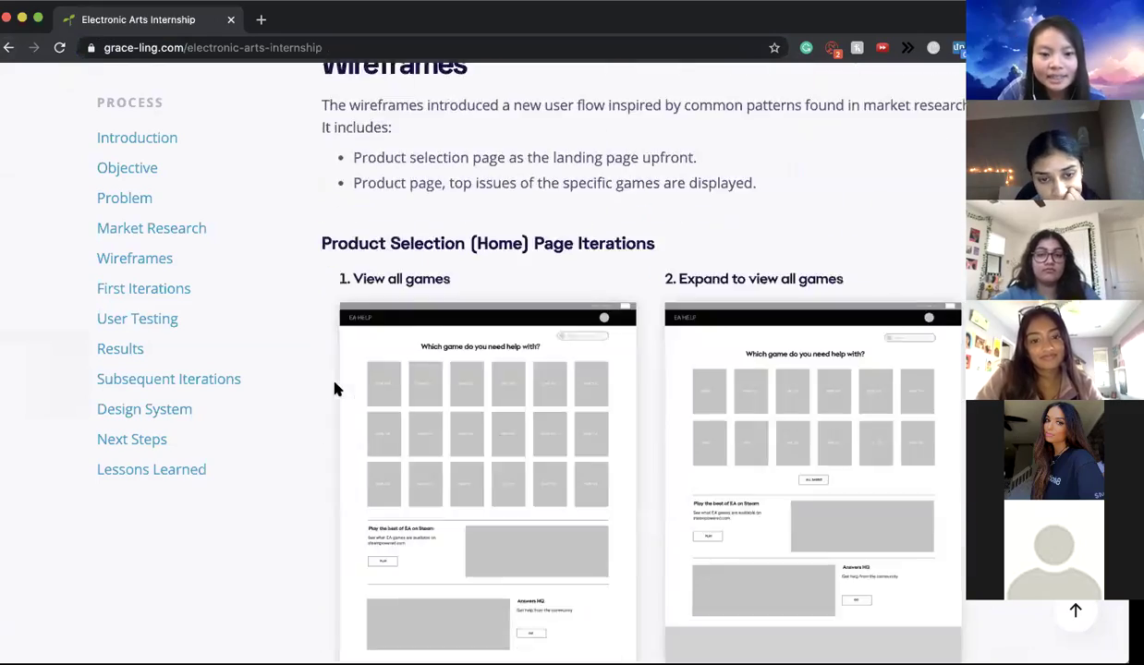
scroll(336, 389, down, 20)
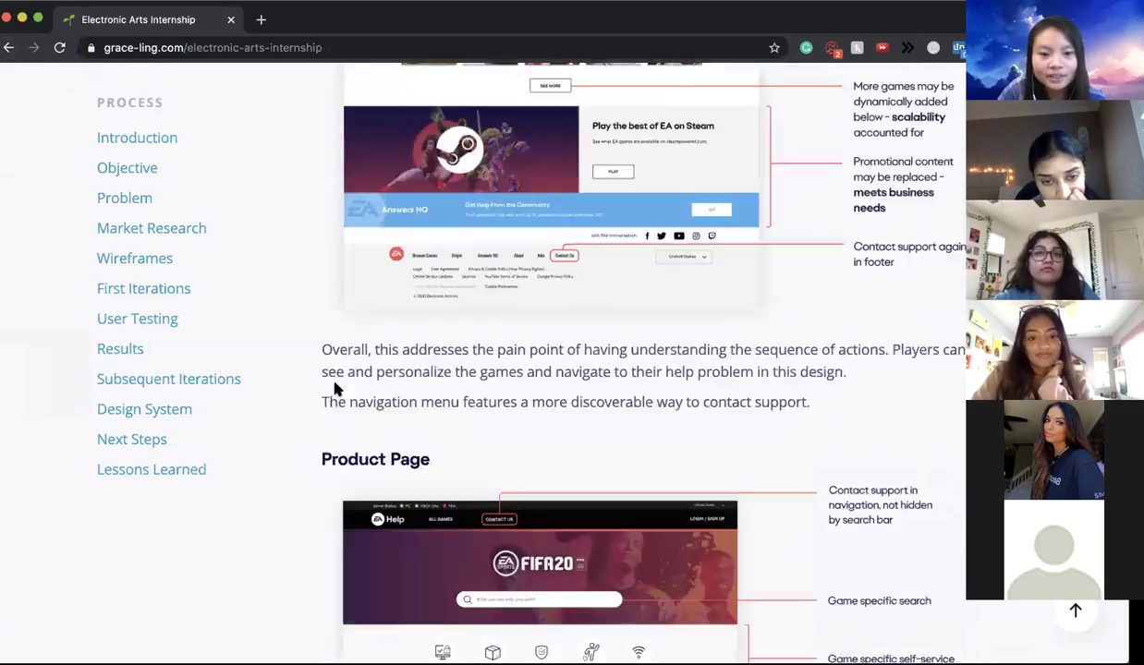
scroll(336, 390, down, 20)
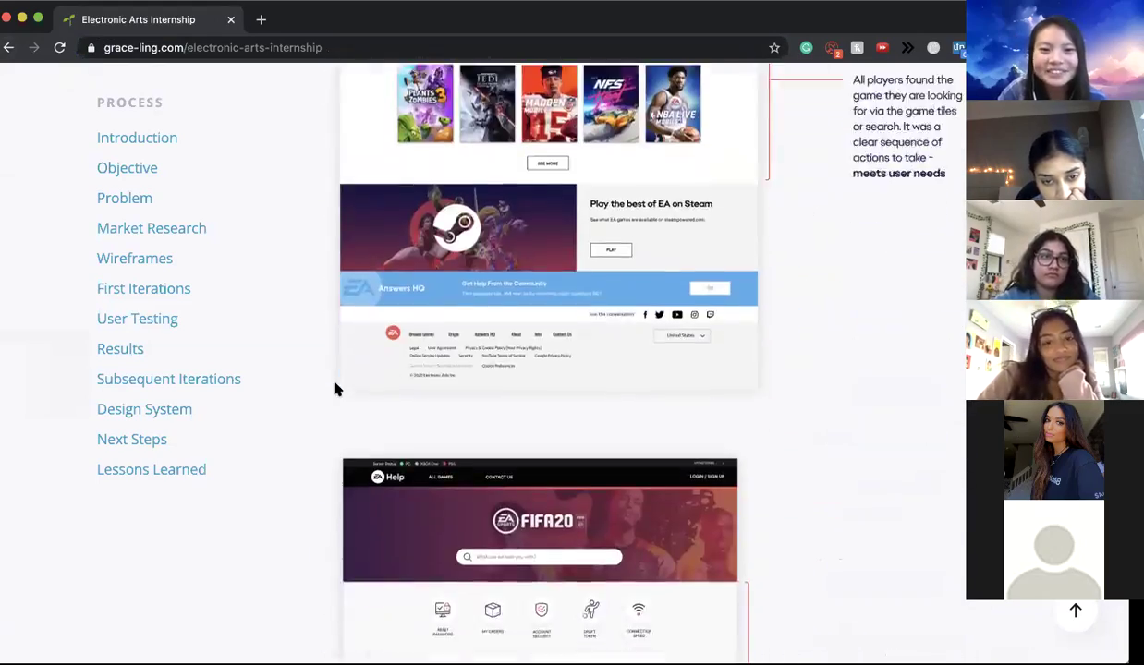
scroll(336, 389, up, 5)
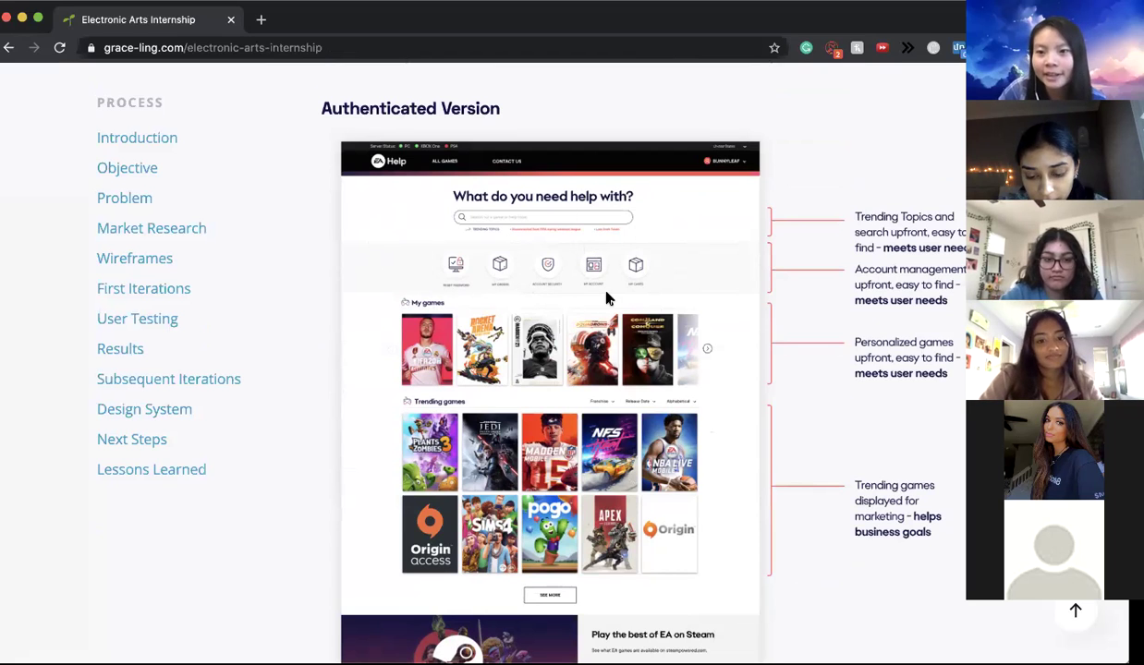
scroll(638, 397, down, 3)
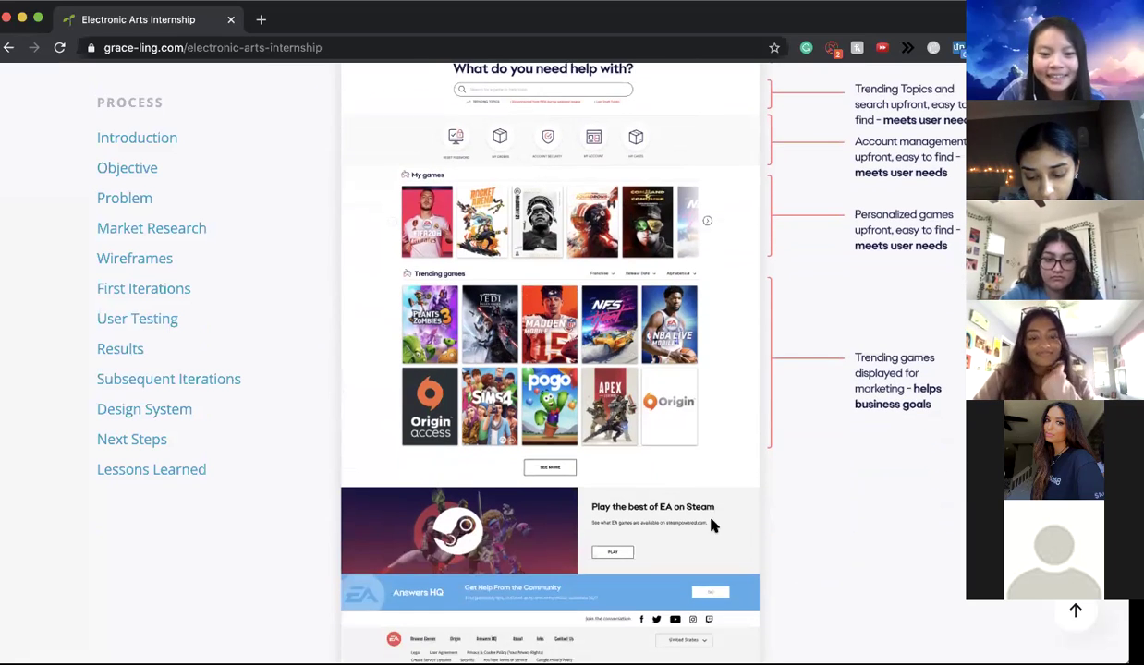